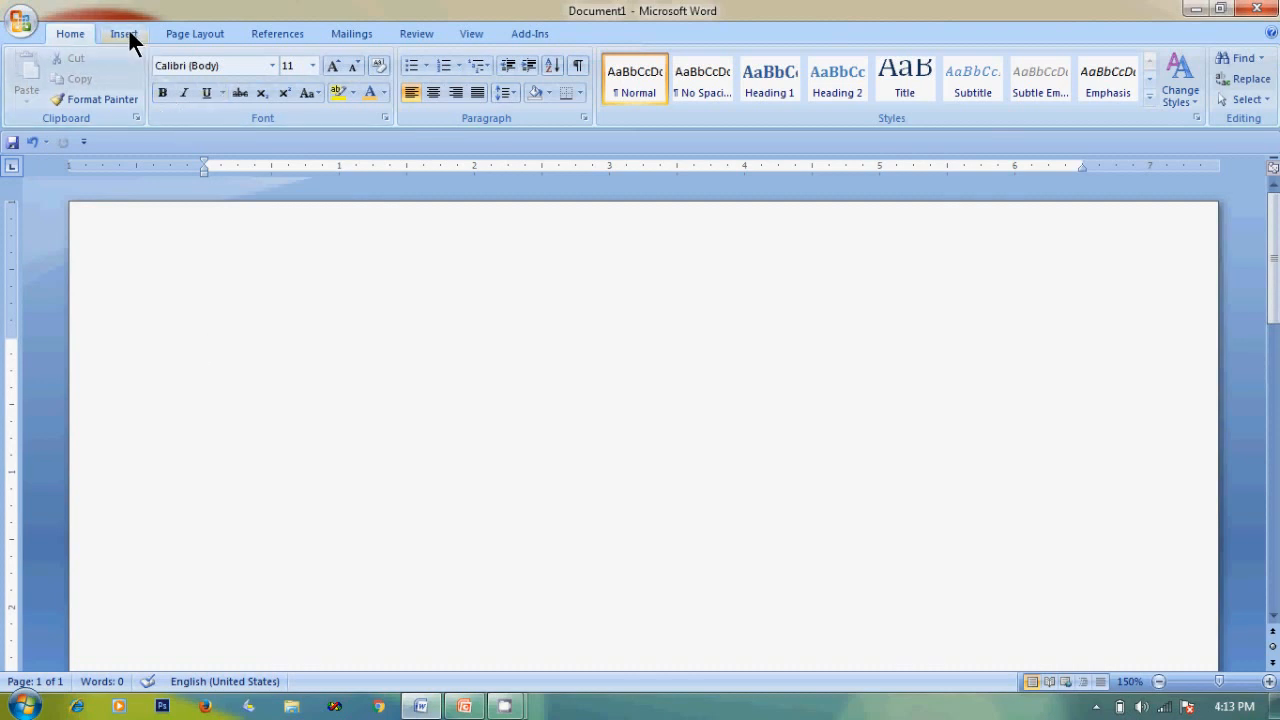
# Bring up the Insert > Table grid, previewing a 3-column by 6-row table.
pyautogui.click(129, 33)
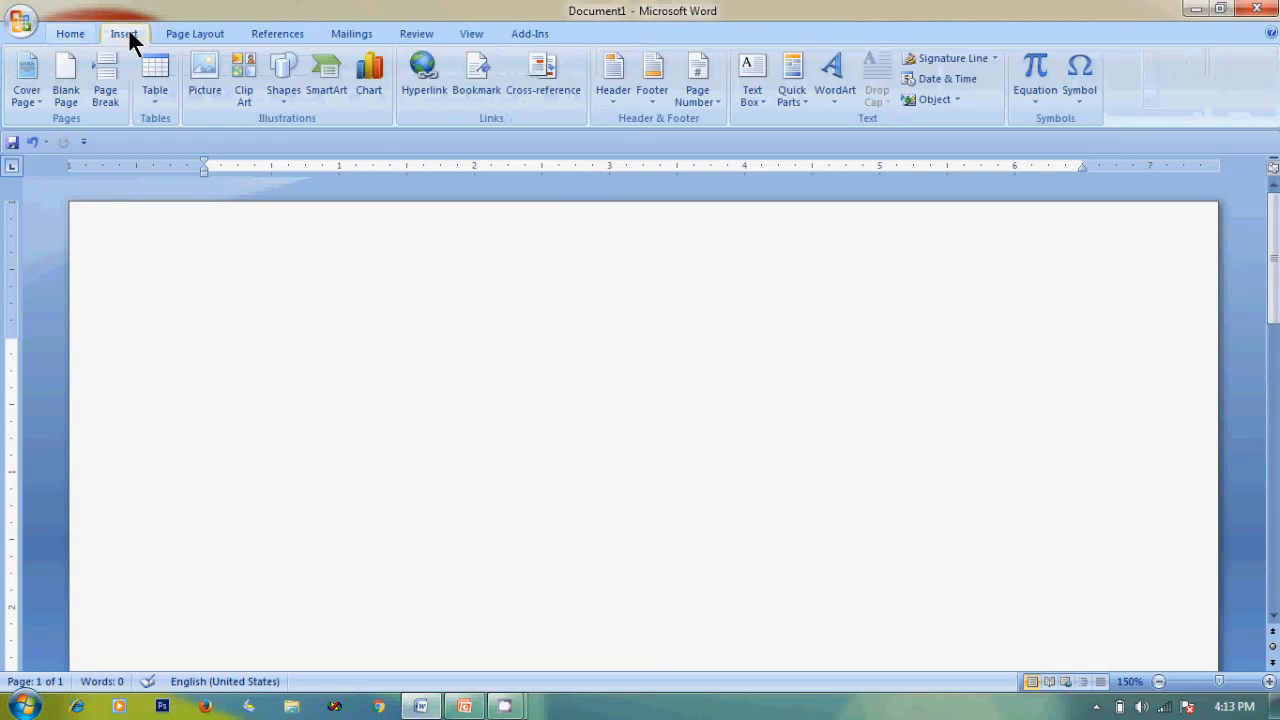
pyautogui.click(157, 102)
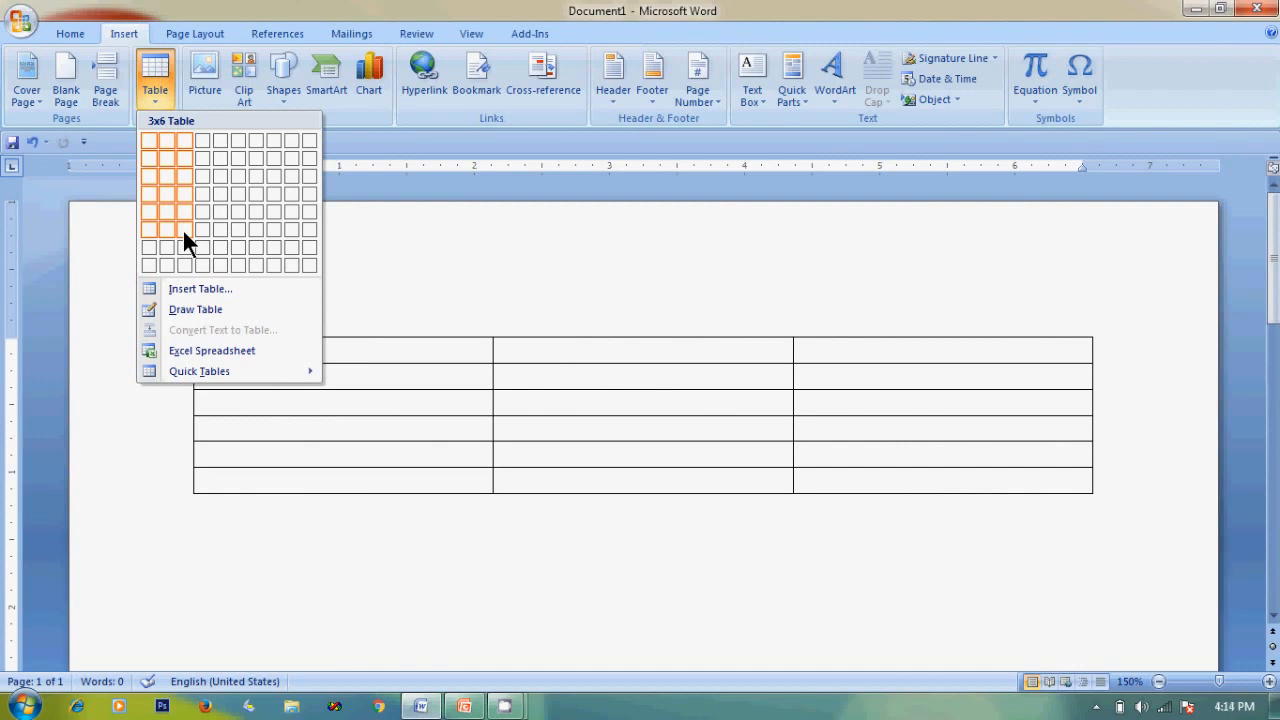
# Insert the 3x6 table and narrow its first column.
pyautogui.click(183, 232)
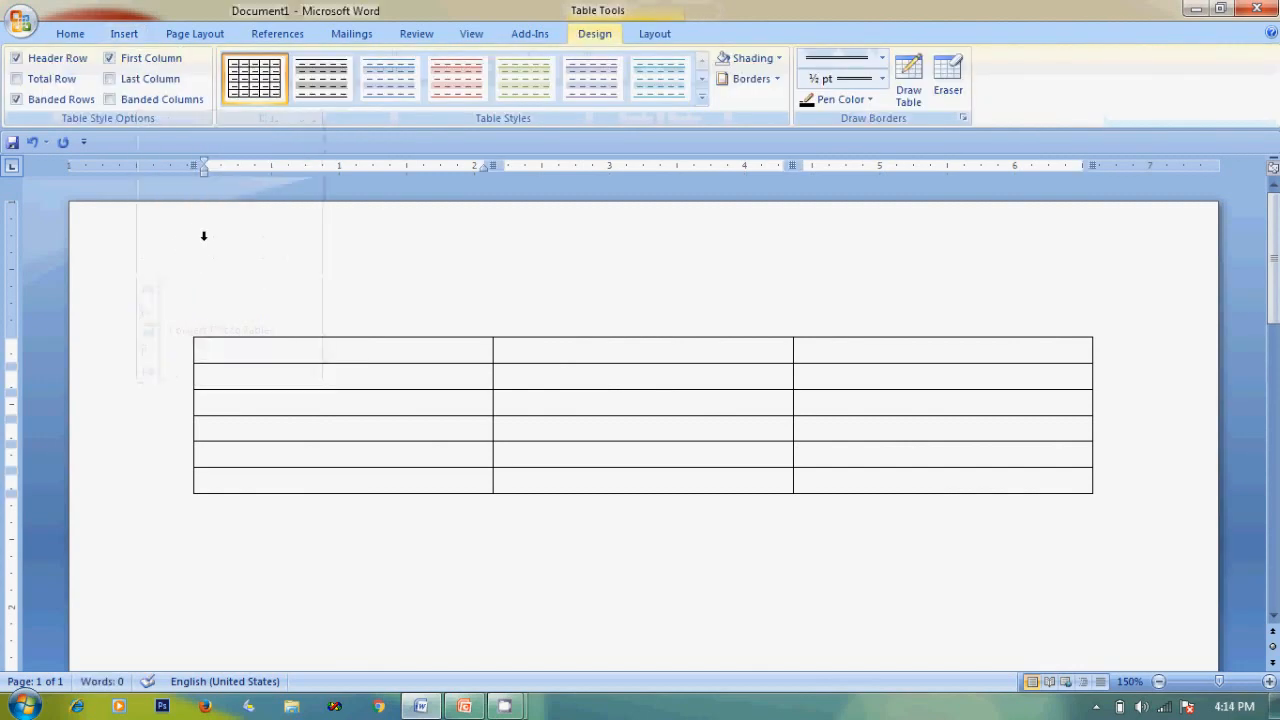
pyautogui.moveTo(490, 478); pyautogui.dragTo(327, 466)
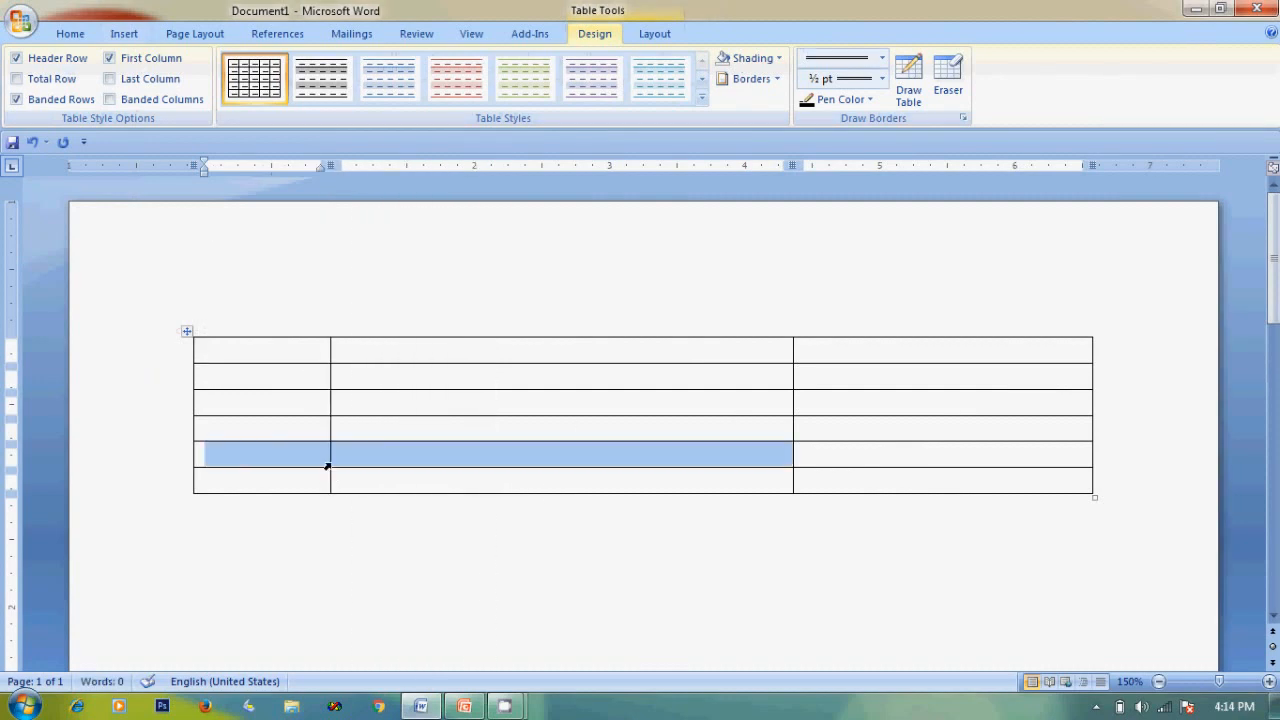
pyautogui.click(332, 561)
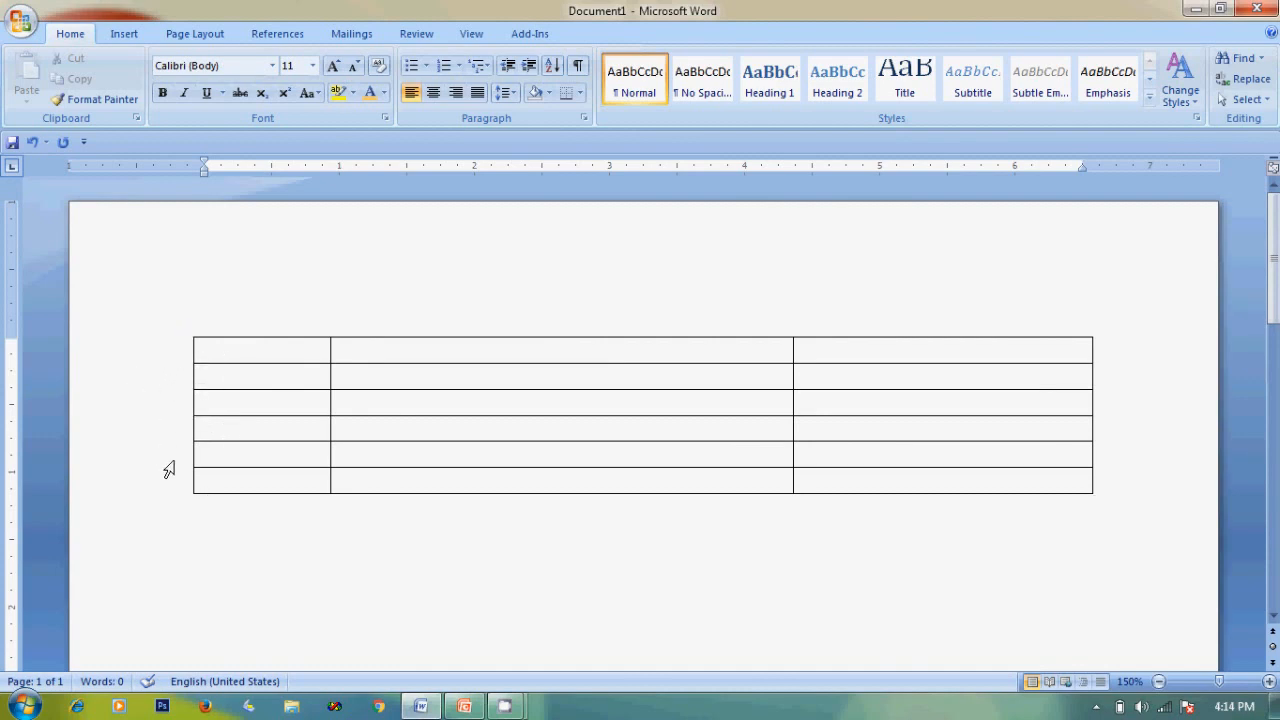
# Number rows 2–6 of the first column 1, 2, 3, 4, 5.
pyautogui.click(267, 380)
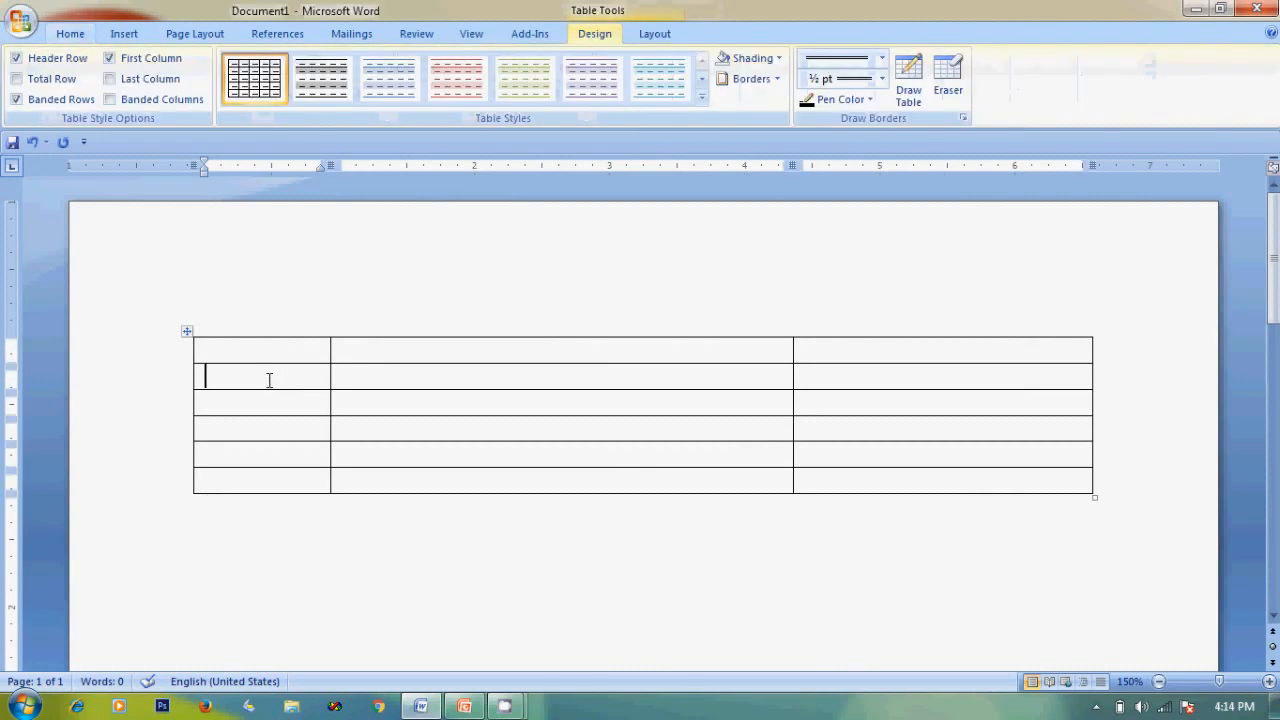
pyautogui.write('1')
pyautogui.press('Down')
pyautogui.write('2')
pyautogui.press('Down')
pyautogui.write('3')
pyautogui.press('Down')
pyautogui.write('4')
pyautogui.press('Down')
pyautogui.write('5')
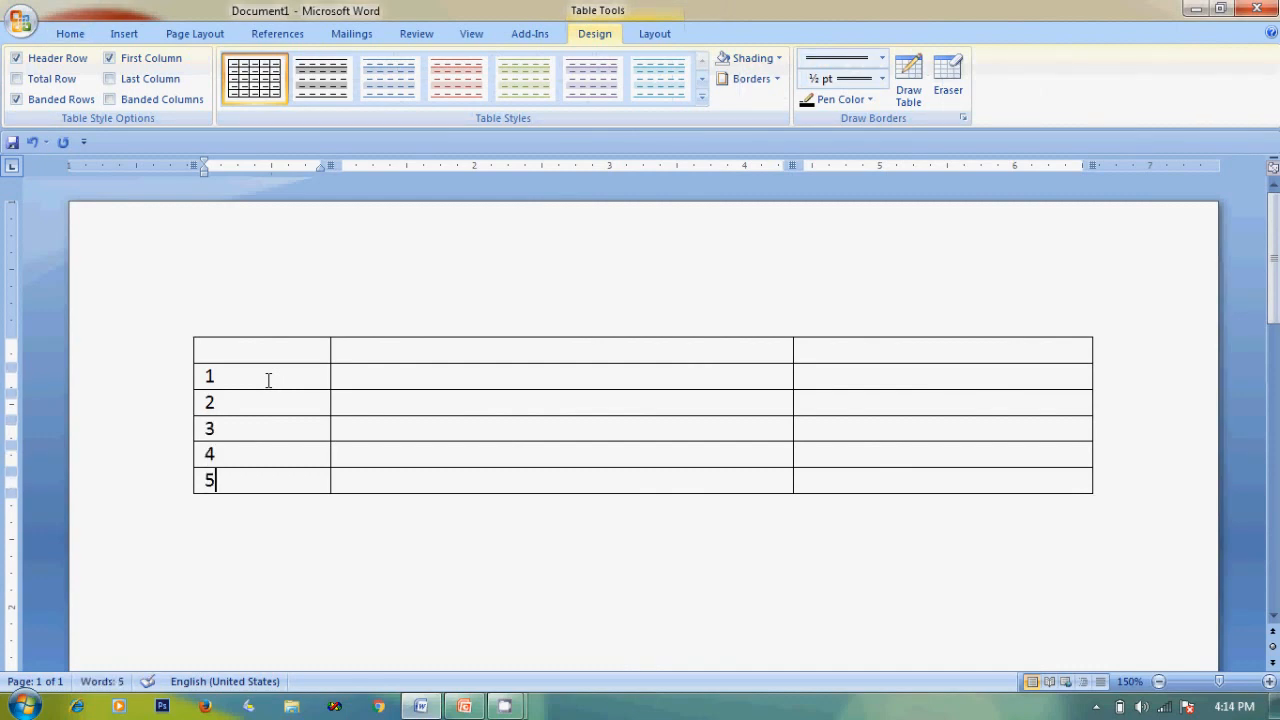
# Narrow the number column, adjust the middle column, and pull the table's right edge inward.
pyautogui.moveTo(328, 387)
pyautogui.mouseDown()
pyautogui.moveTo(234, 388)
pyautogui.moveTo(255, 390)
pyautogui.mouseUp()
pyautogui.moveTo(793, 412); pyautogui.dragTo(888, 412)
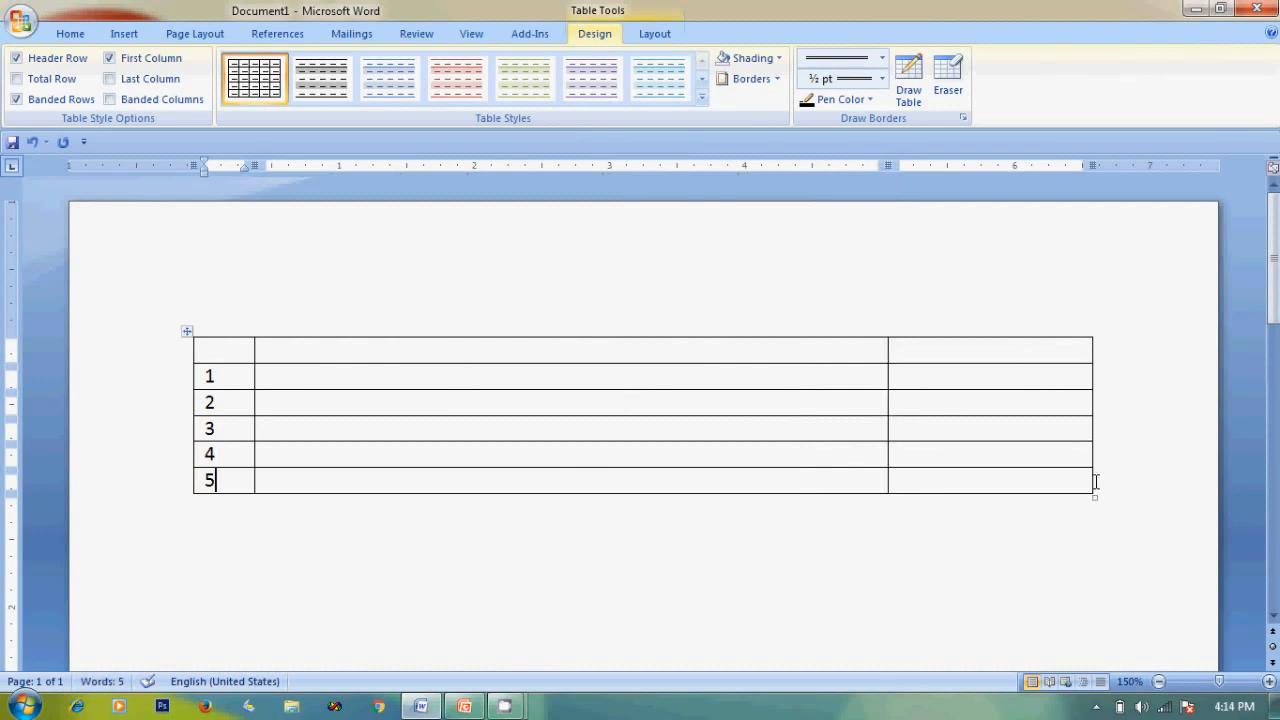
pyautogui.moveTo(1091, 480); pyautogui.dragTo(956, 478)
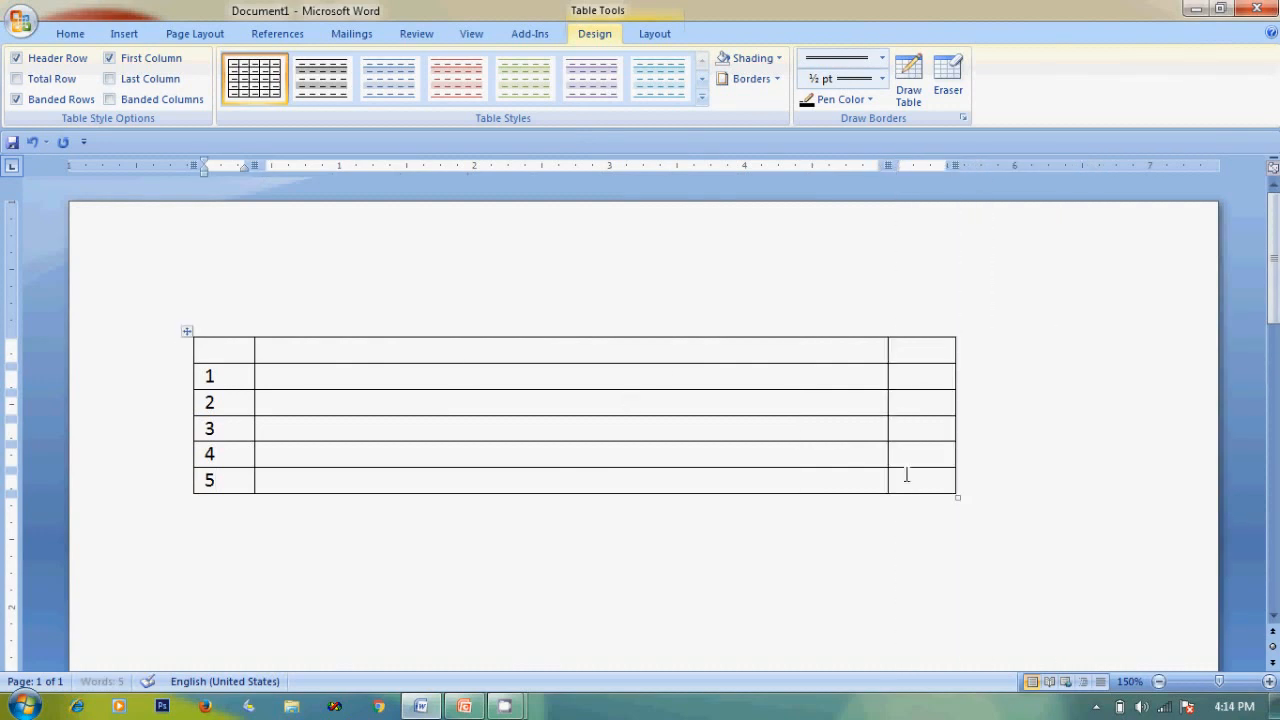
pyautogui.moveTo(887, 433); pyautogui.dragTo(710, 431)
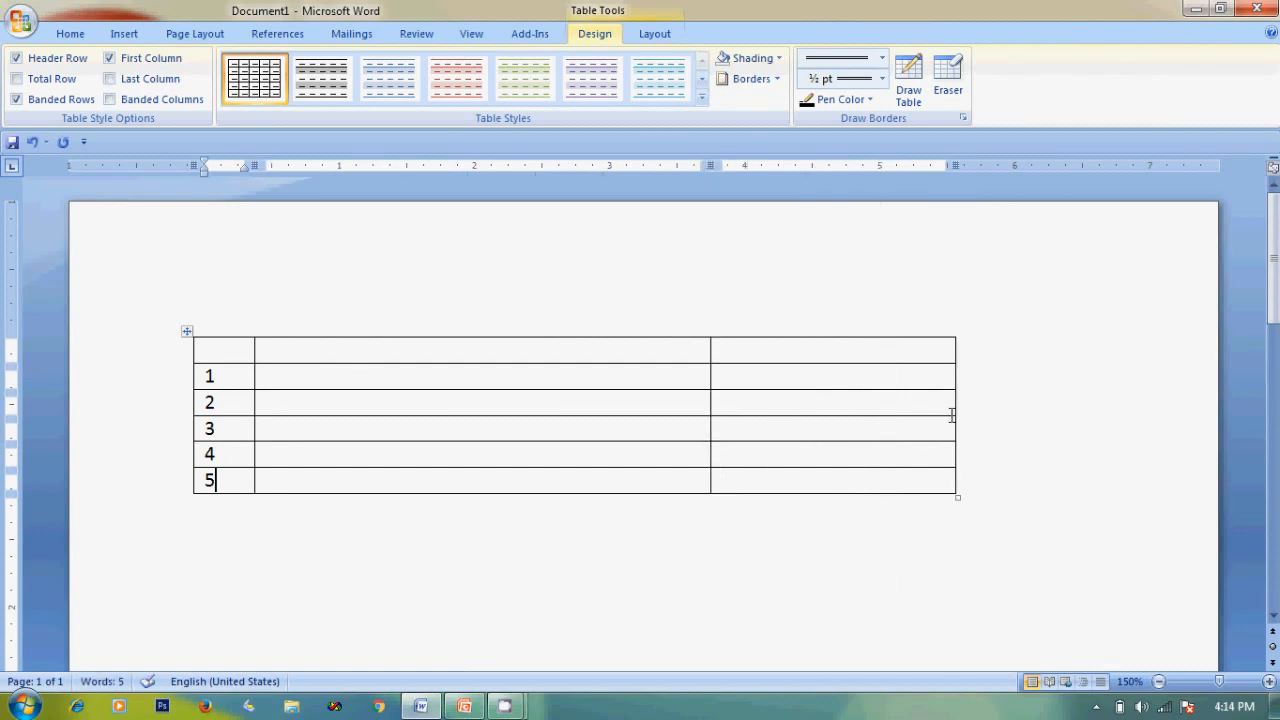
pyautogui.moveTo(951, 403)
pyautogui.mouseDown()
pyautogui.moveTo(800, 406)
pyautogui.moveTo(830, 406)
pyautogui.mouseUp()
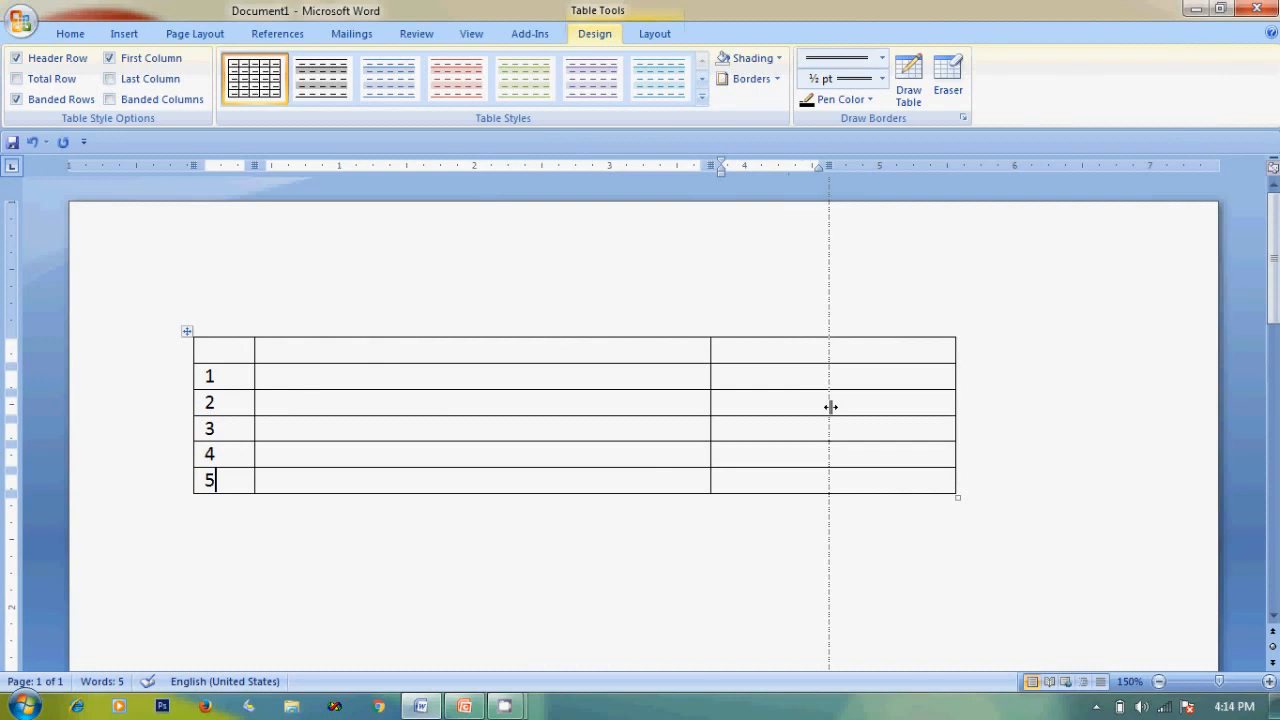
pyautogui.moveTo(830, 406); pyautogui.dragTo(830, 406)
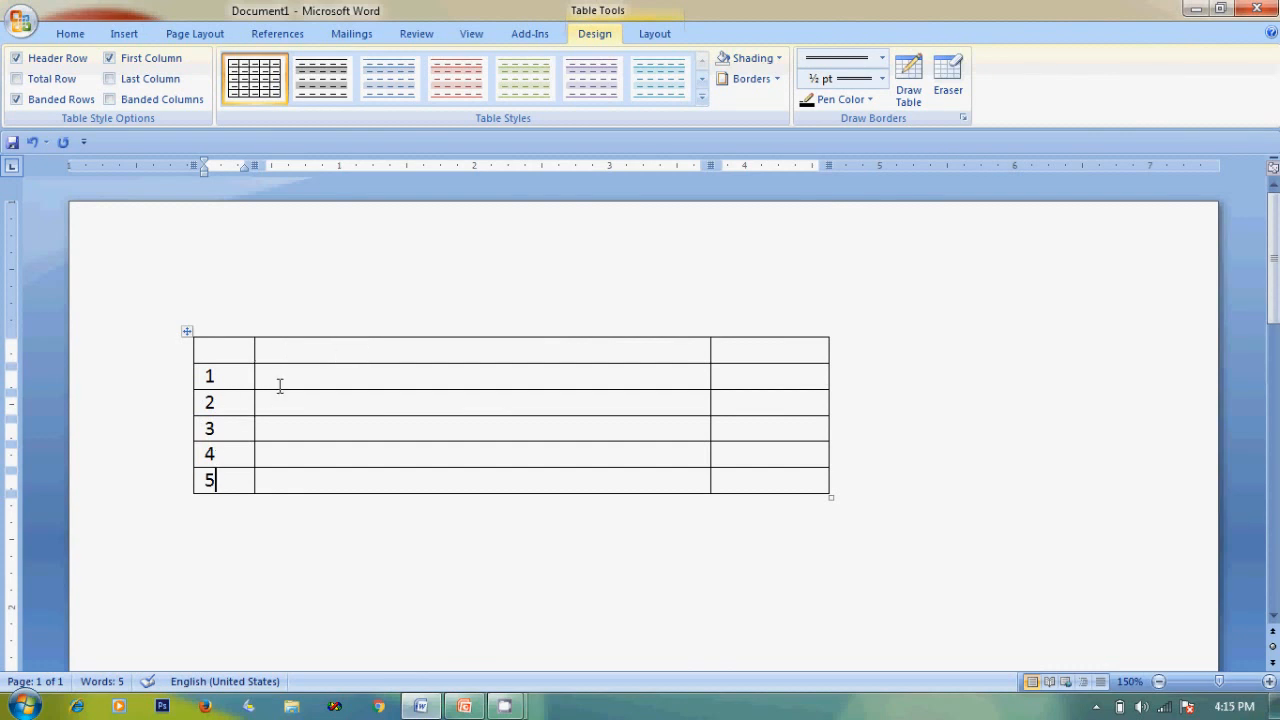
# Type the headers Roll, NAME OF STUDENT and DOB, then add a blank line below the table.
pyautogui.click(219, 355)
pyautogui.write('Roll')
pyautogui.press('Tab')
pyautogui.write('NAME OF STUDNT')
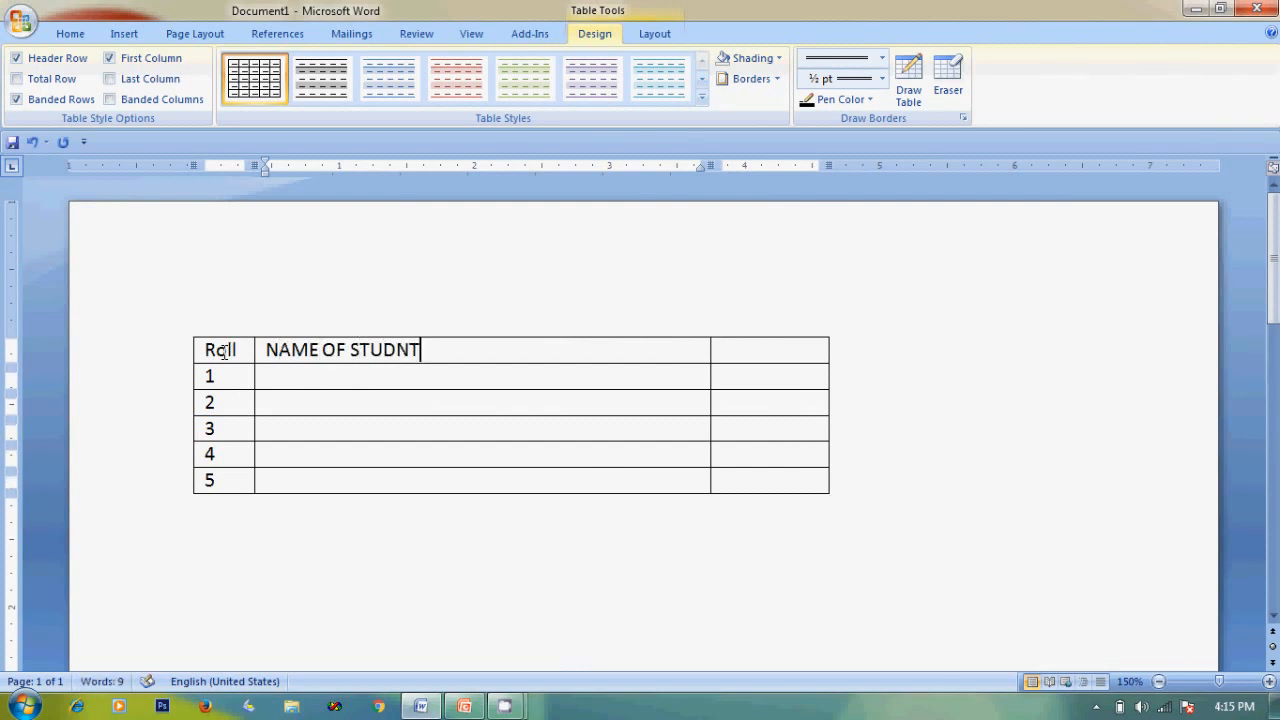
pyautogui.press('BackSpace')
pyautogui.press('BackSpace')
pyautogui.press('BackSpace')
pyautogui.write('DENT')
pyautogui.press('Tab')
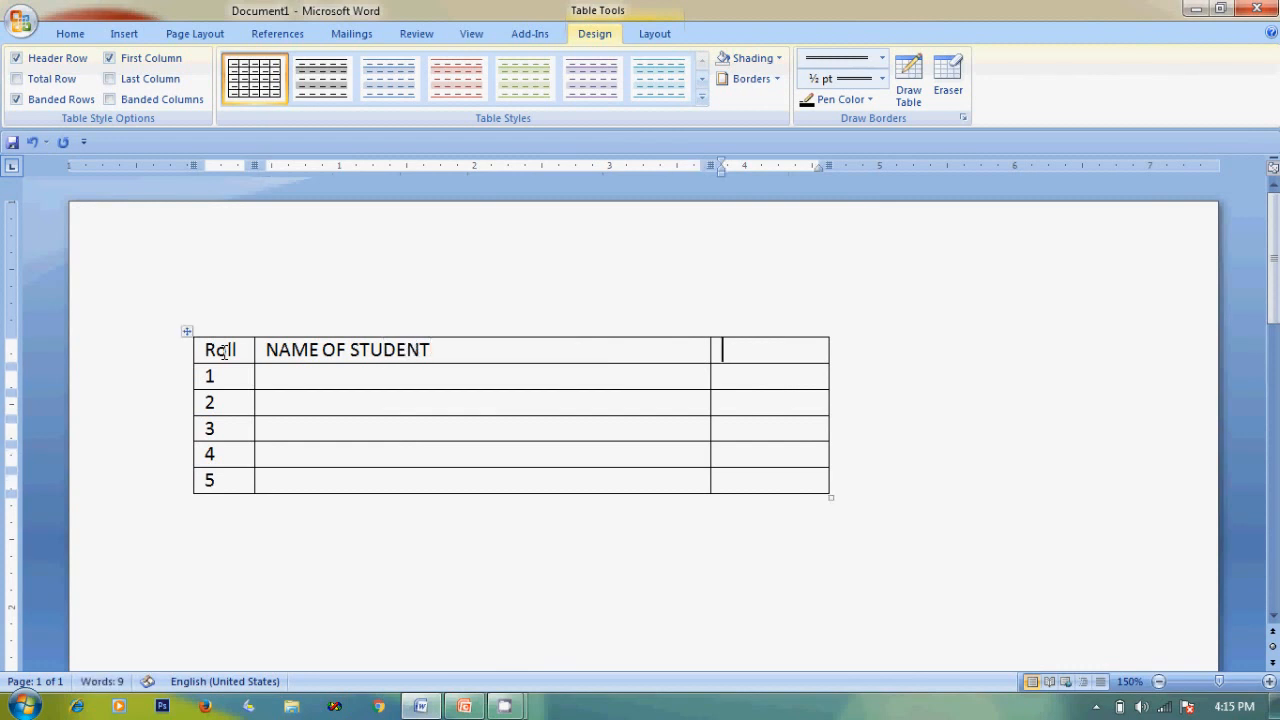
pyautogui.write('DOB')
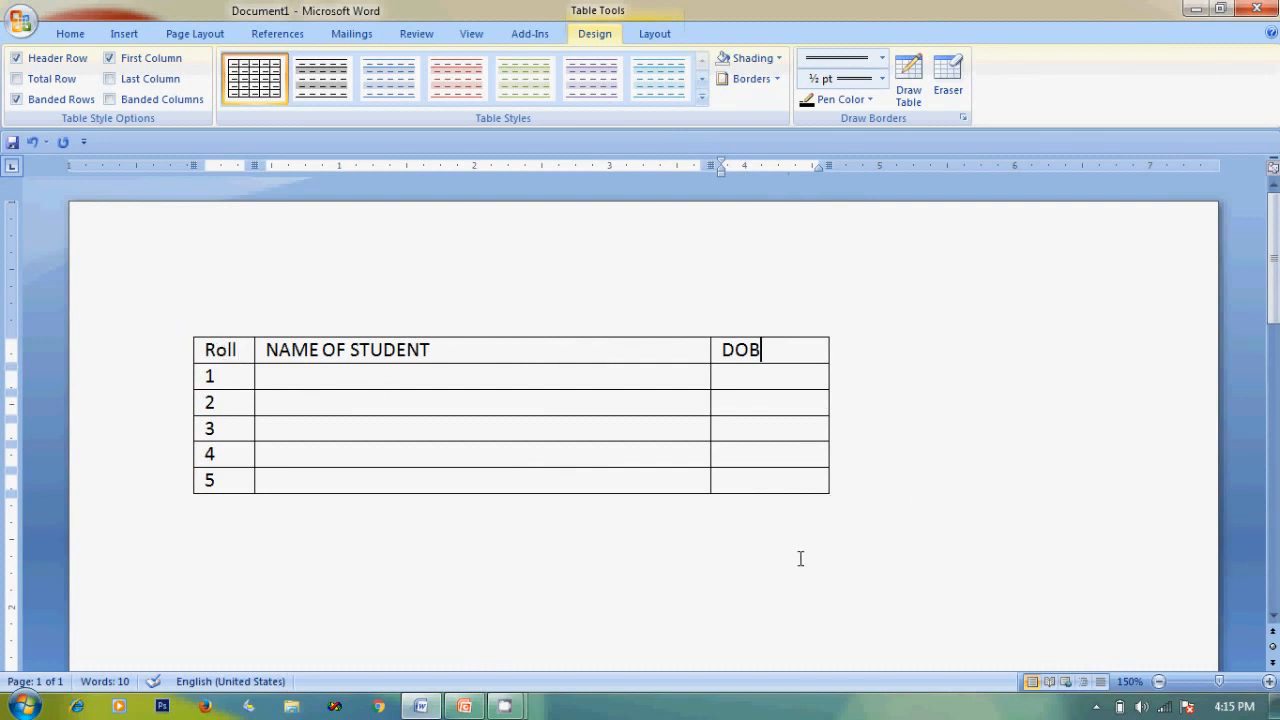
pyautogui.click(851, 497)
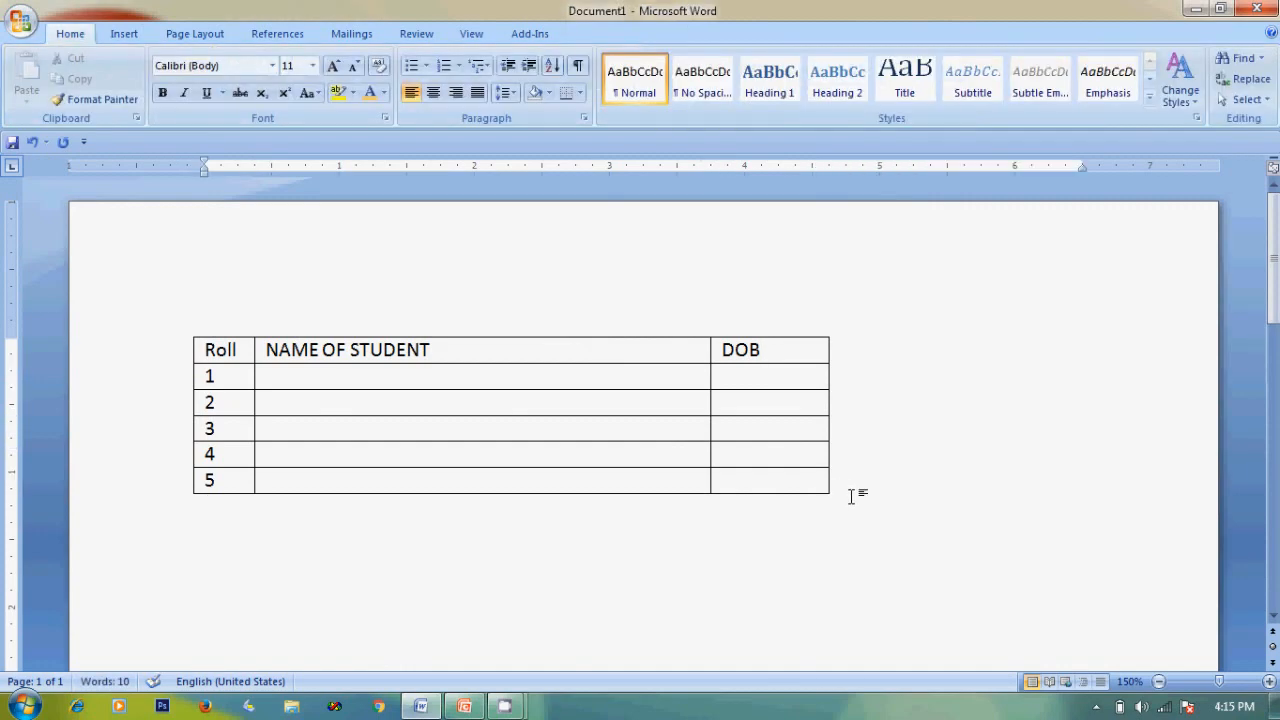
pyautogui.press('Return')
pyautogui.press('alt')
pyautogui.hotkey('alt', 'Tab')
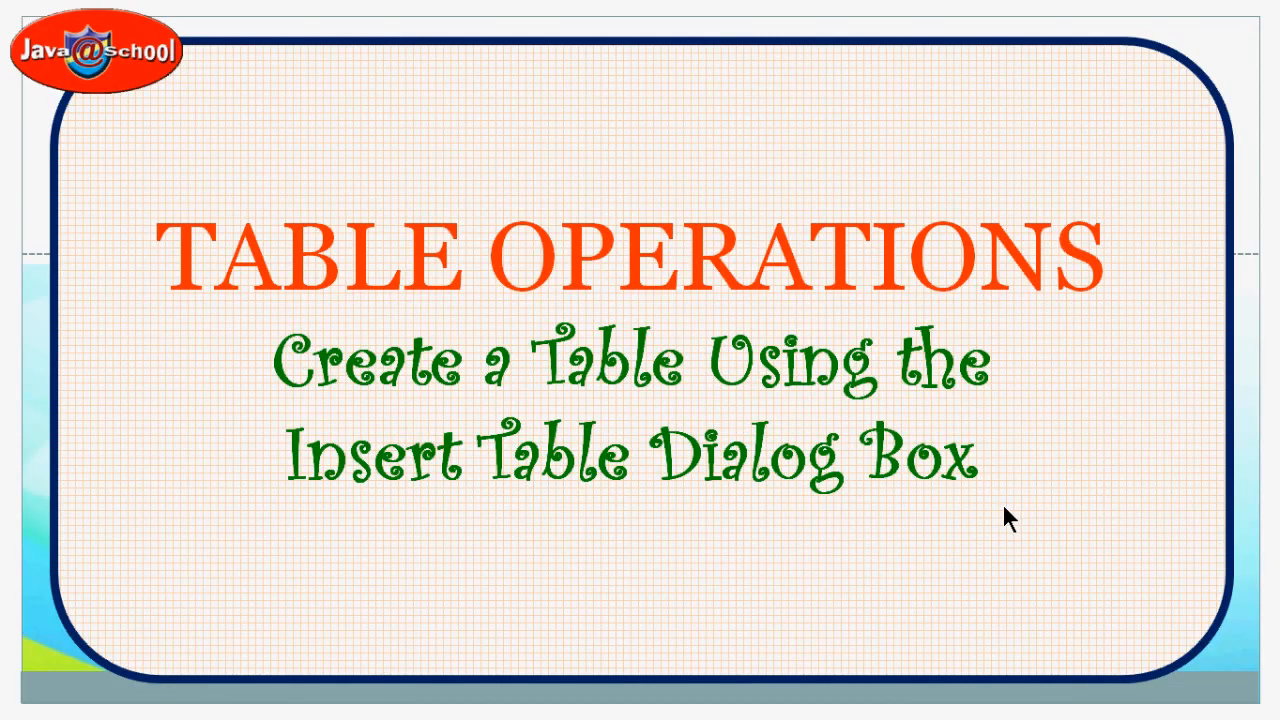
pyautogui.hotkey('alt', 'Tab')
pyautogui.hotkey('alt', 'Tab')
pyautogui.hotkey('alt', 'Tab')
pyautogui.hotkey('alt', 'Tab')
pyautogui.hotkey('alt', 'Tab')
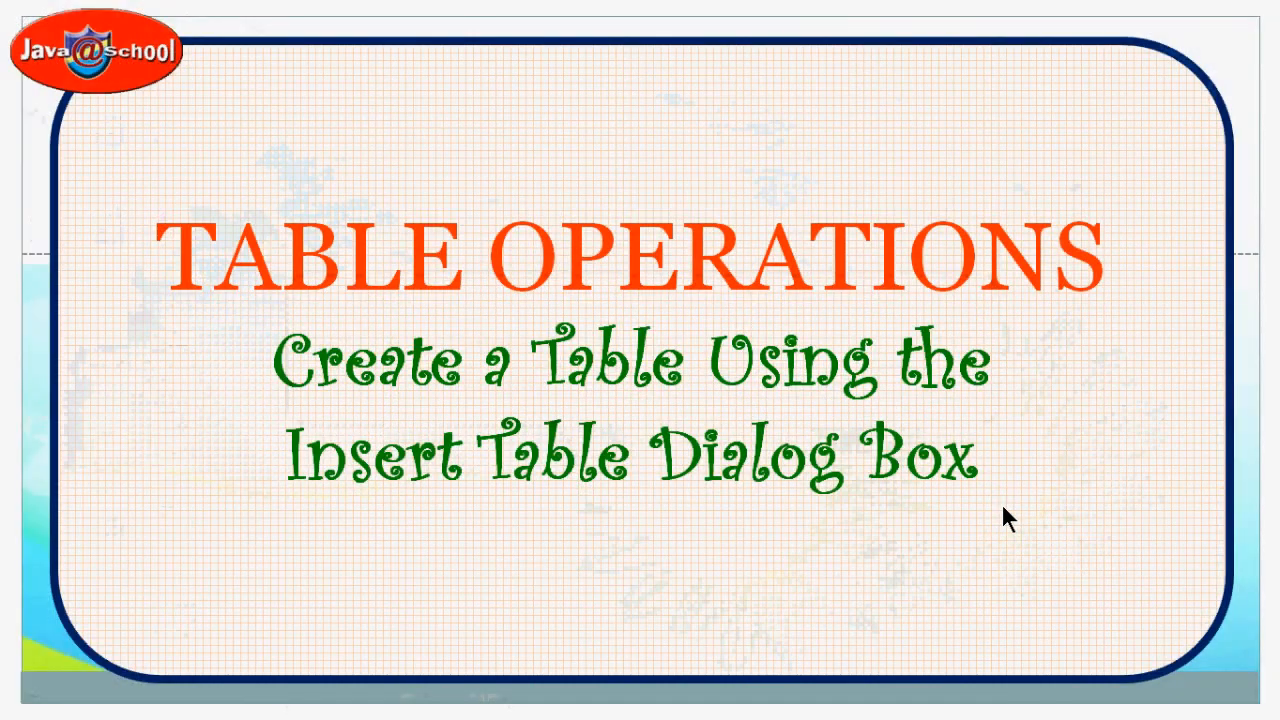
pyautogui.hotkey('alt', 'Tab')
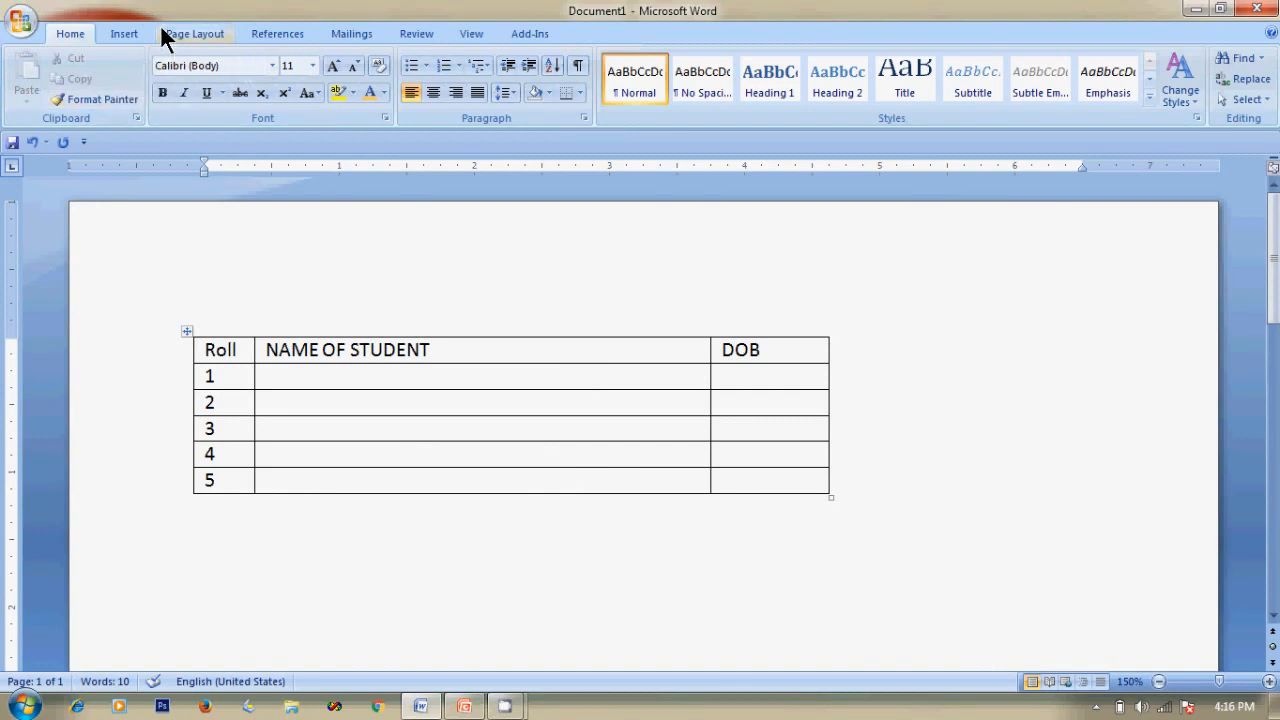
# Add another blank line below the table and show the Insert > Table options.
pyautogui.press('Return')
pyautogui.click(124, 33)
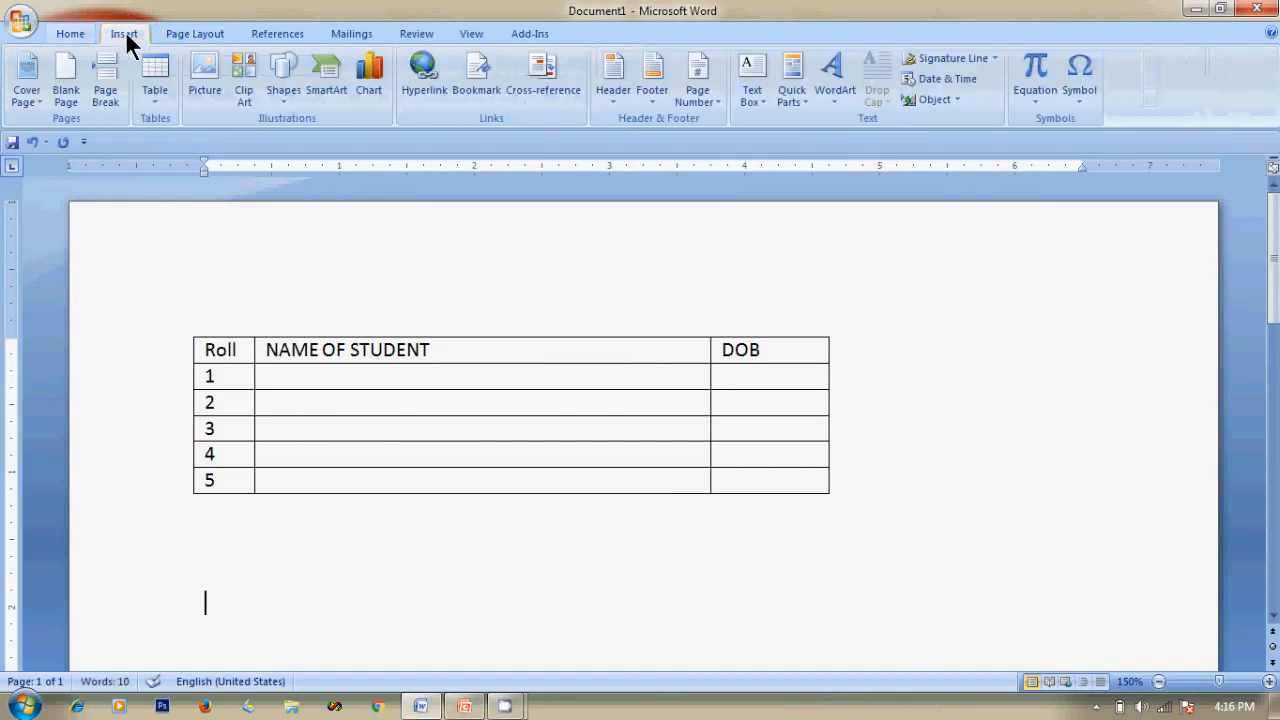
pyautogui.click(157, 97)
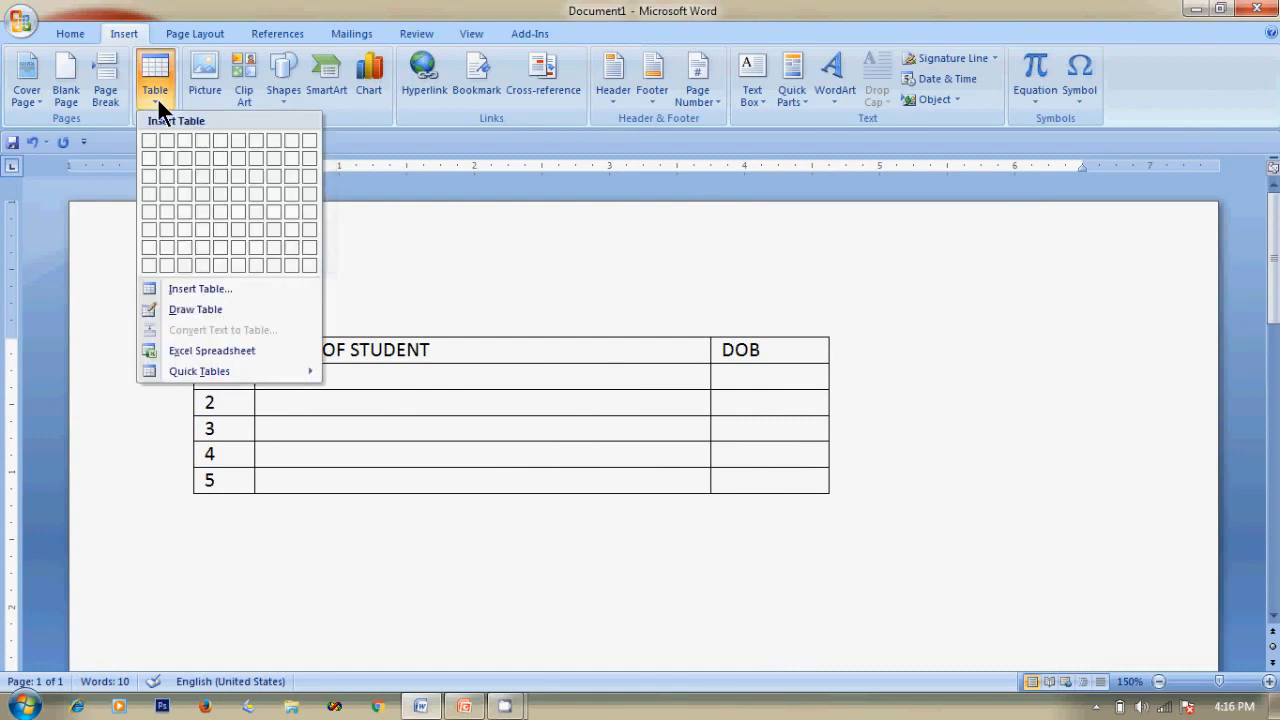
# Create a 5-column, 20-row table through the Insert Table dialog.
pyautogui.click(194, 288)
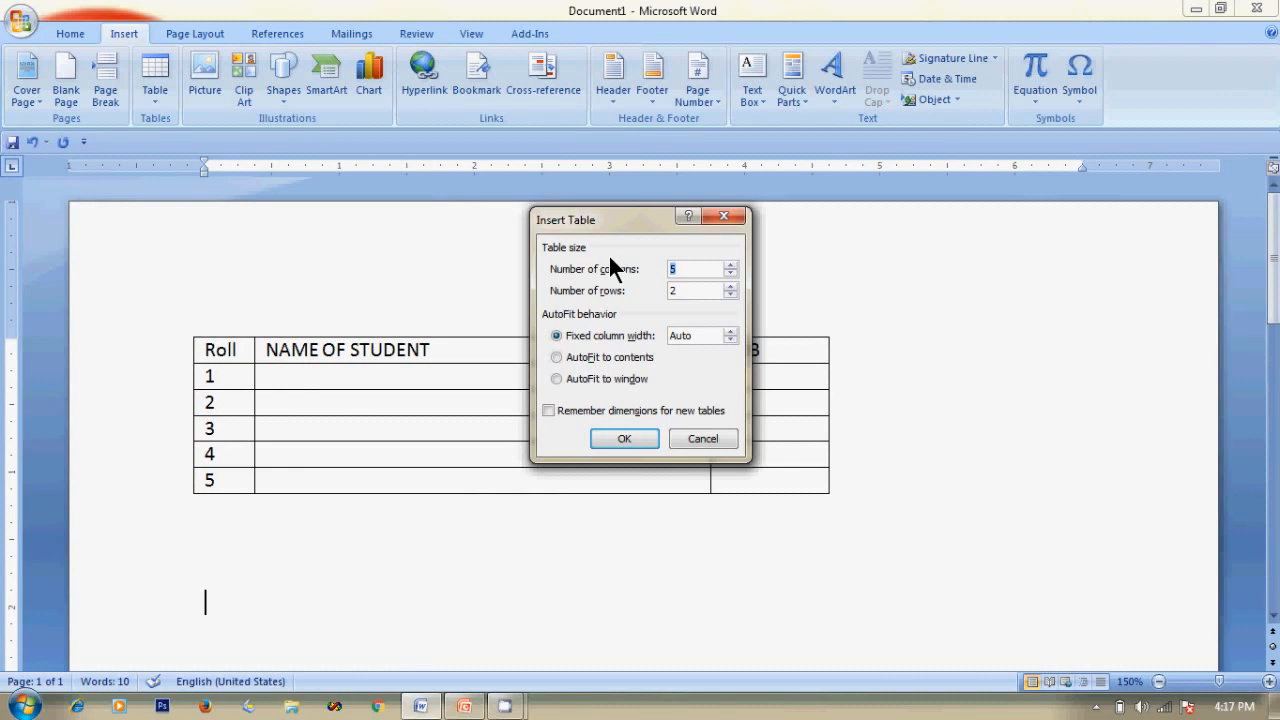
pyautogui.write('5')
pyautogui.moveTo(692, 294); pyautogui.dragTo(619, 300)
pyautogui.write('20')
pyautogui.click(626, 438)
# Move the cursor above the second table, scroll up to the student table, and show Insert commands.
pyautogui.scroll(-10, 952, 552)
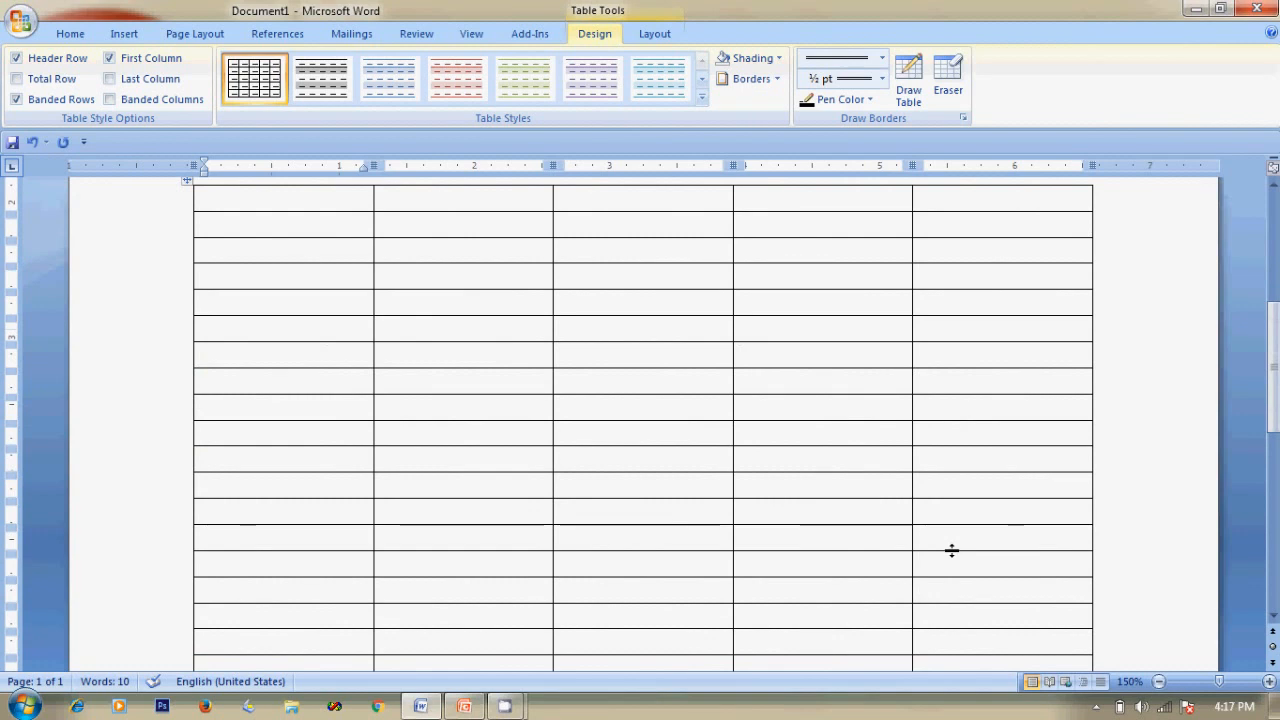
pyautogui.scroll(10, 951, 548)
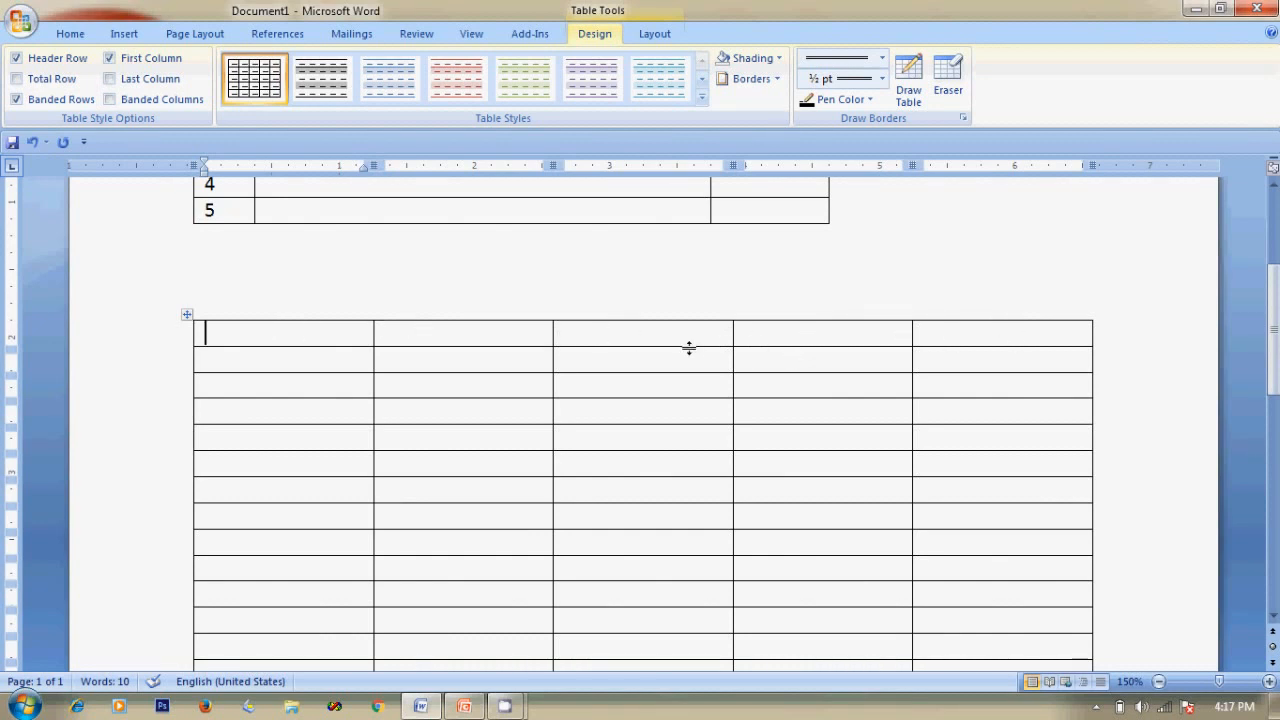
pyautogui.scroll(-3, 123, 280)
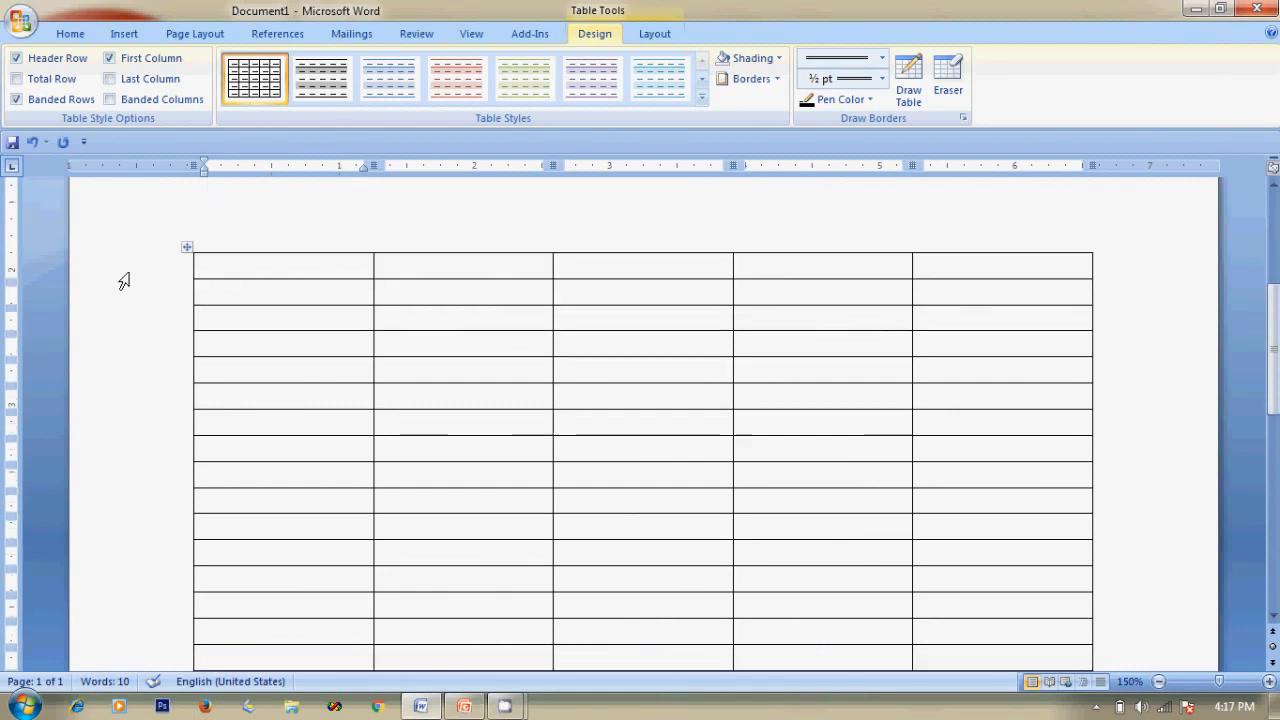
pyautogui.scroll(-3, 123, 280)
pyautogui.scroll(5, 123, 280)
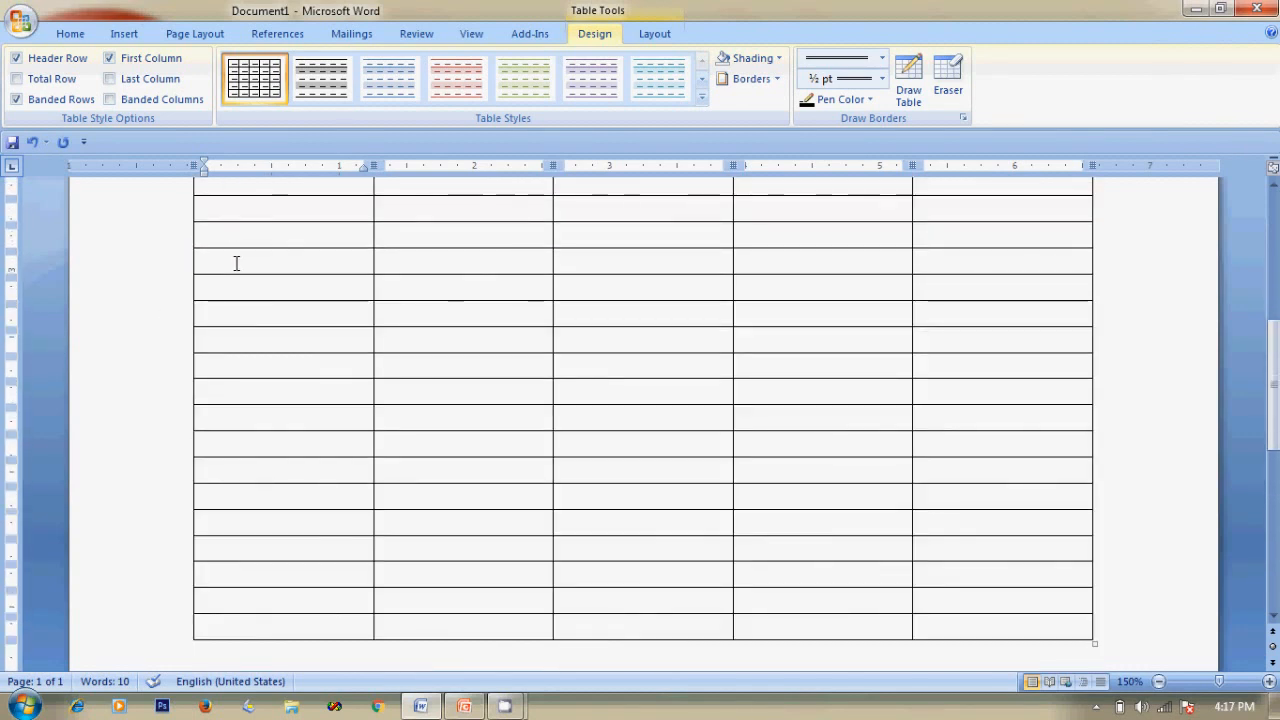
pyautogui.scroll(3, 229, 401)
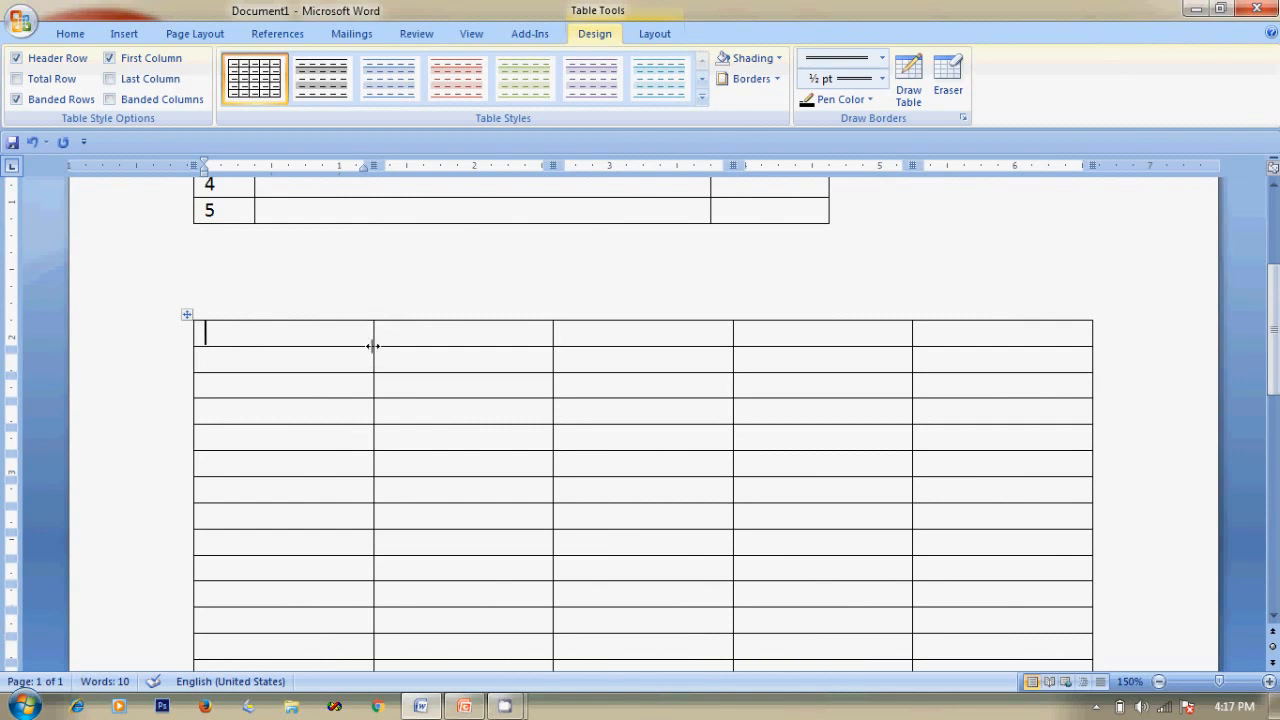
pyautogui.click(372, 289)
pyautogui.scroll(5, 368, 288)
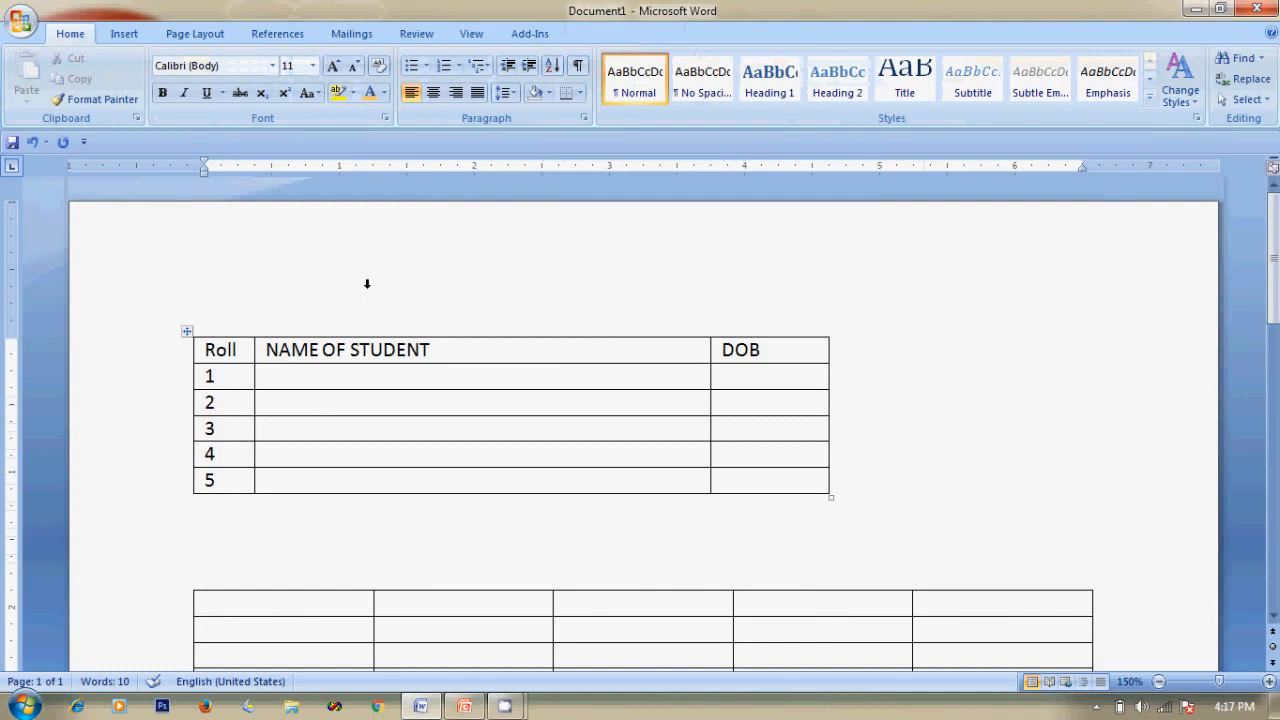
pyautogui.click(112, 34)
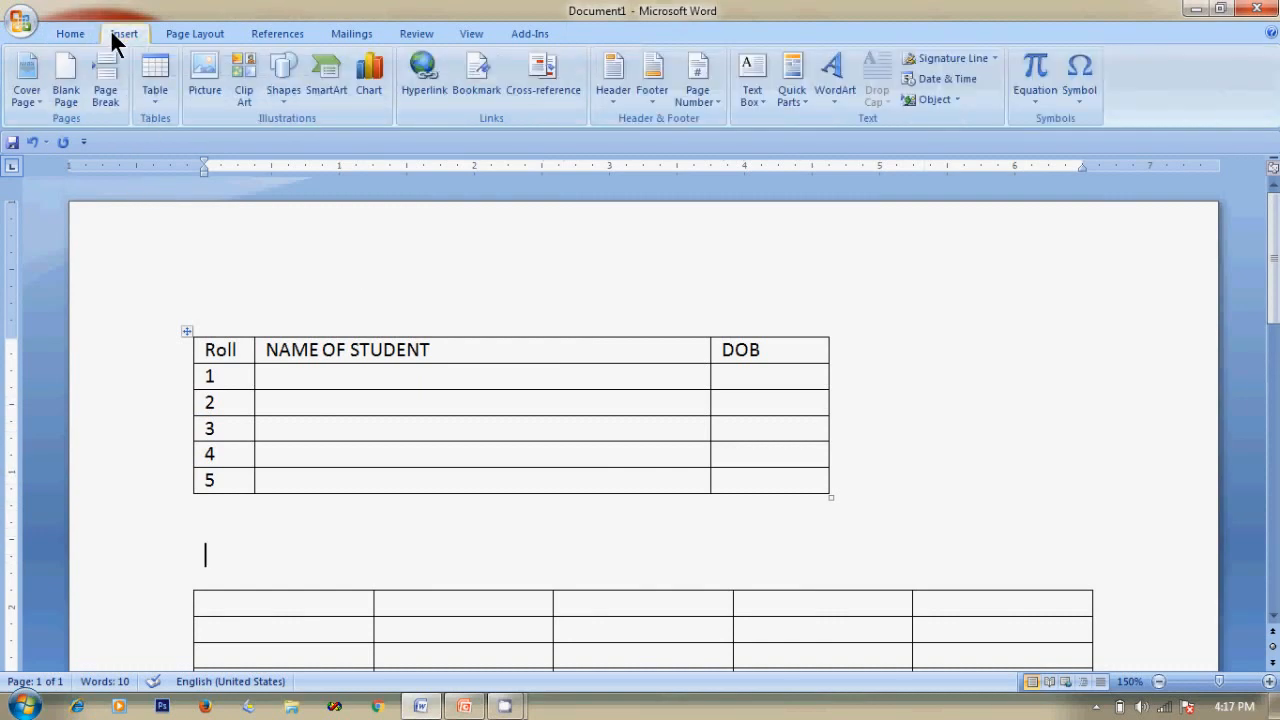
# Review the Table menu without inserting, move below the second table, and switch to PowerPoint.
pyautogui.click(155, 93)
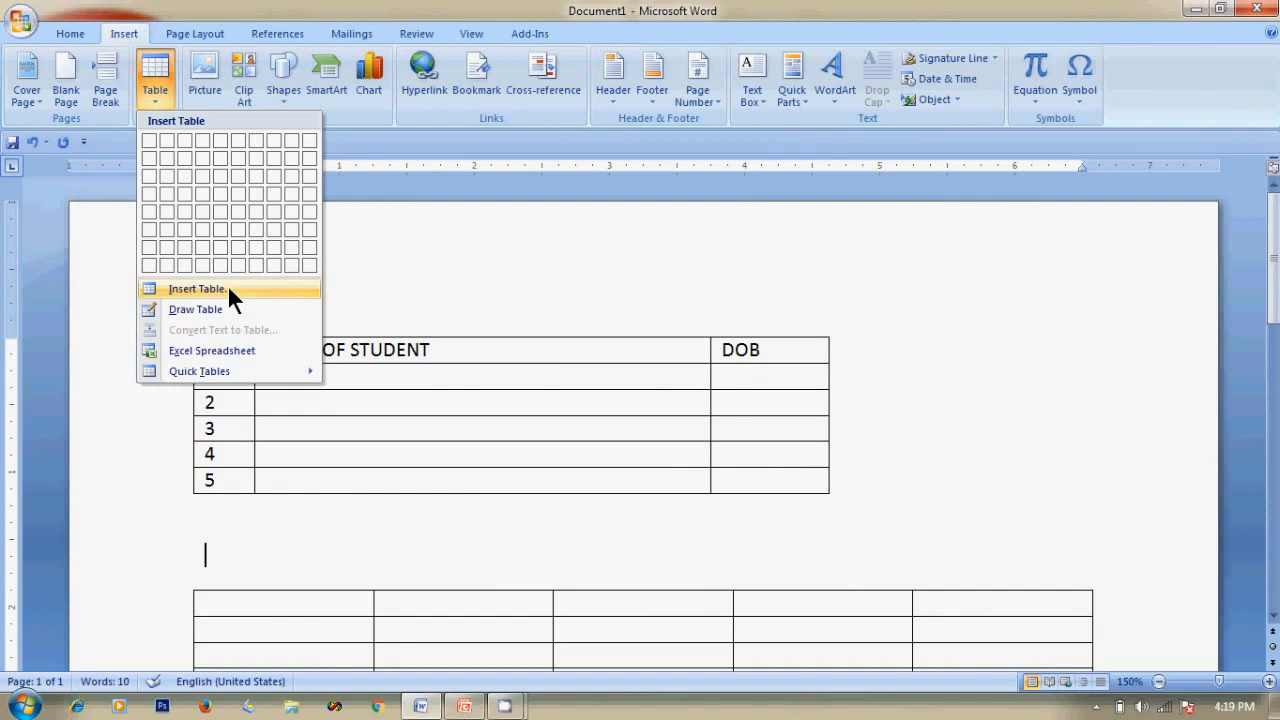
pyautogui.click(406, 241)
pyautogui.click(898, 517)
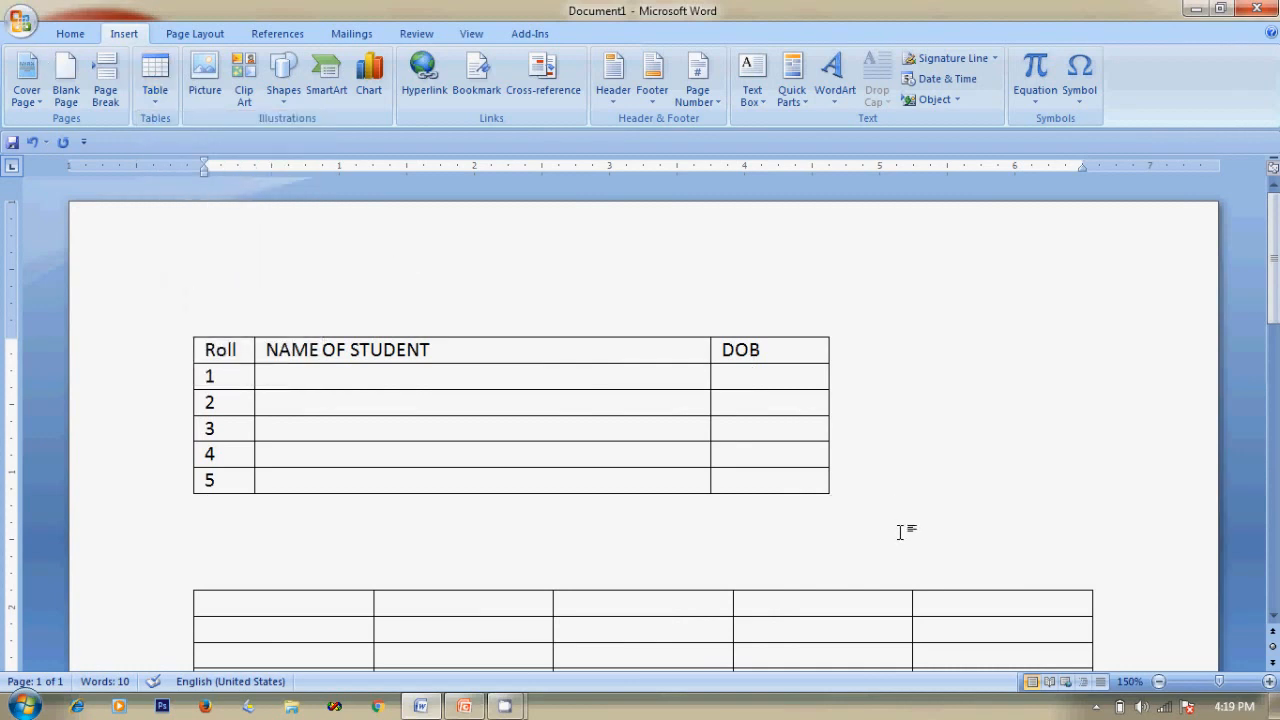
pyautogui.scroll(-7, 900, 531)
pyautogui.click(794, 534)
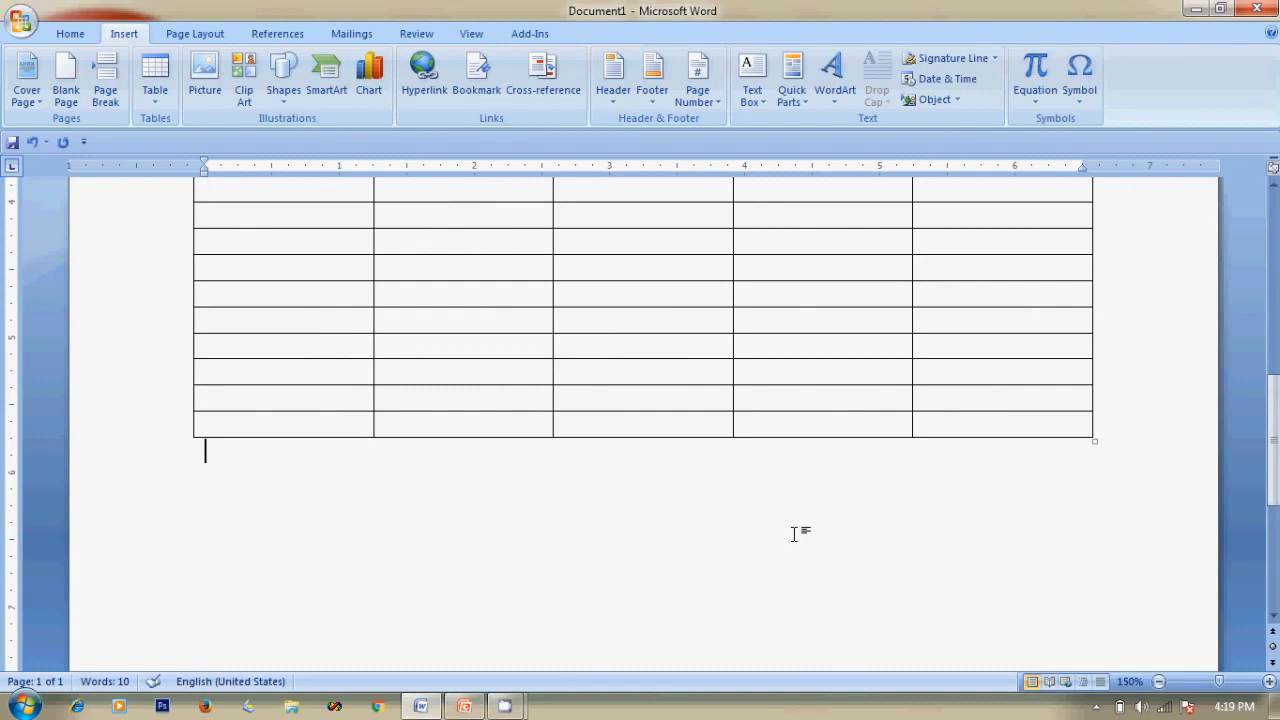
pyautogui.hotkey('alt', 'Tab')
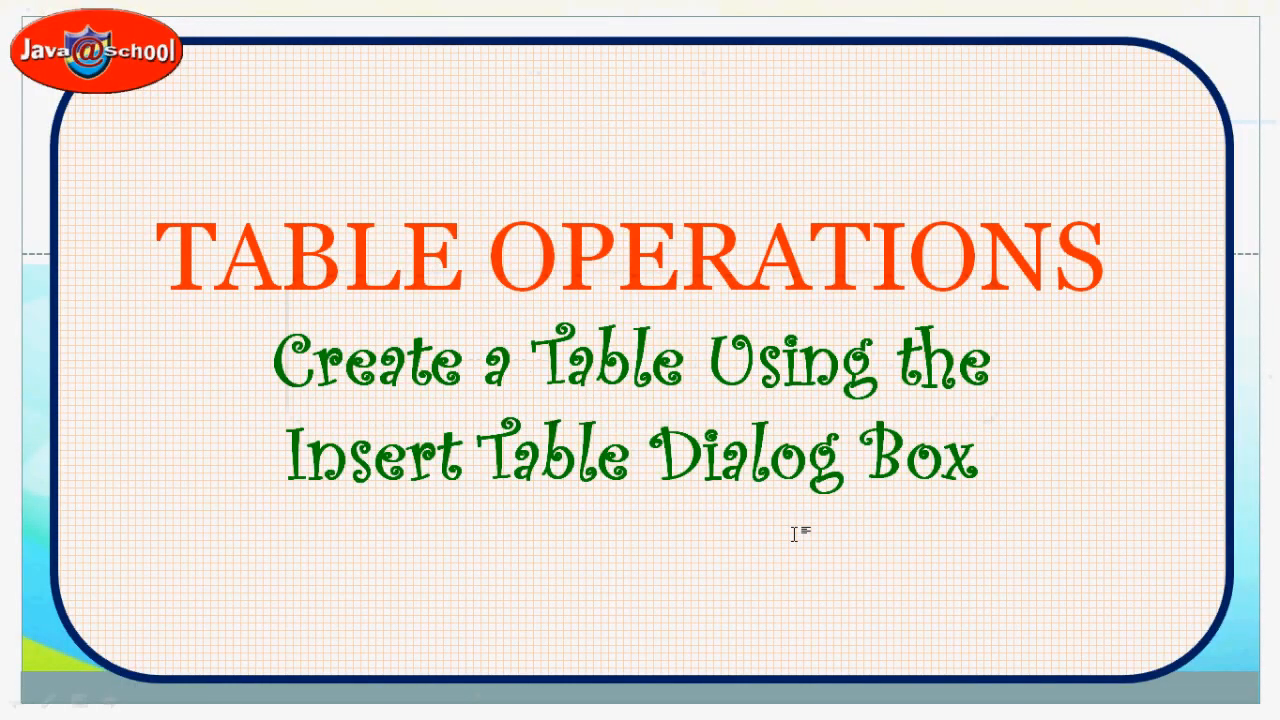
# Advance the slide show to 'ENTERING DATA IN A TABLE' and return to Word.
pyautogui.press('Right')
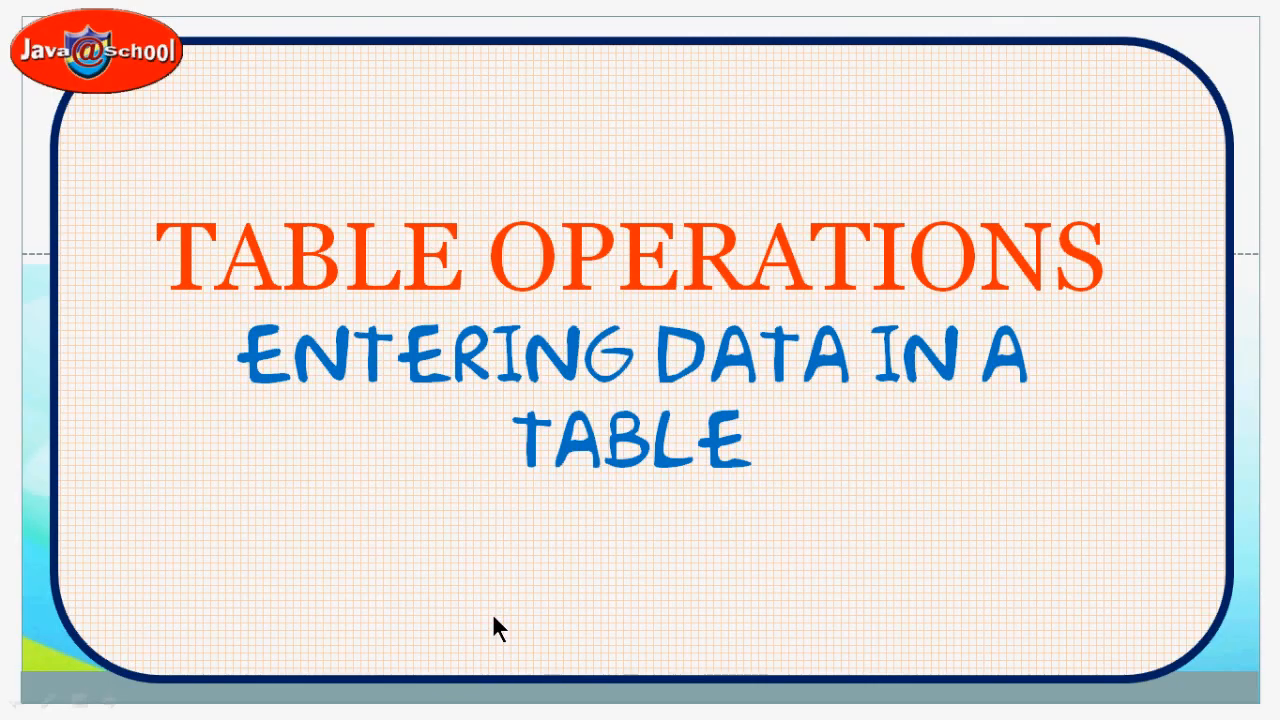
pyautogui.hotkey('alt', 'Tab')
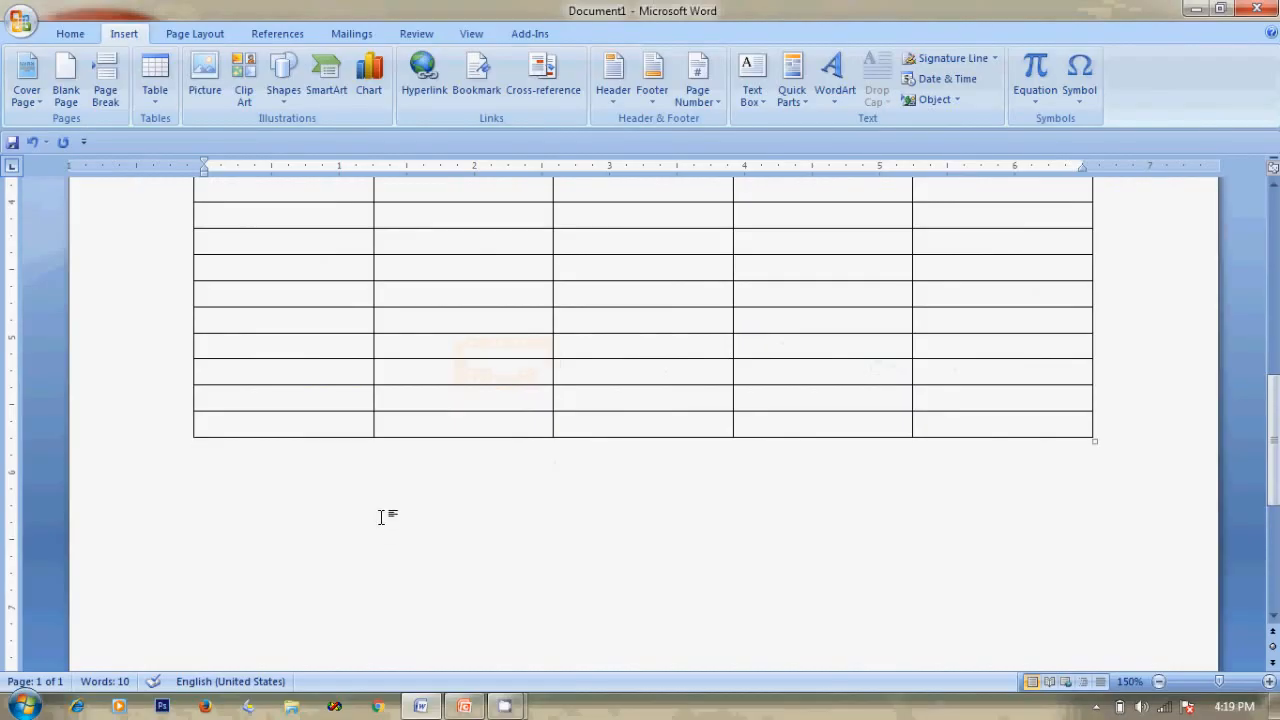
# Enter a student's full name and the DOB 12/06/2004 in row 1.
pyautogui.scroll(5, 395, 518)
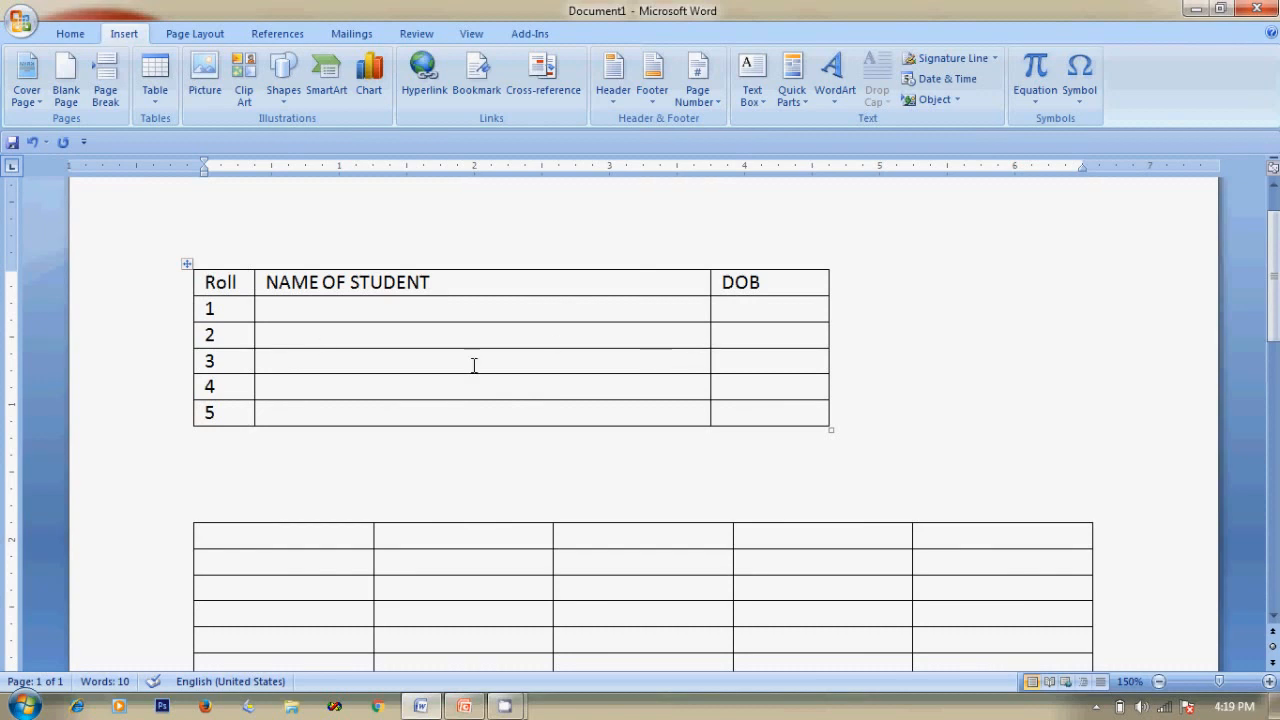
pyautogui.click(281, 309)
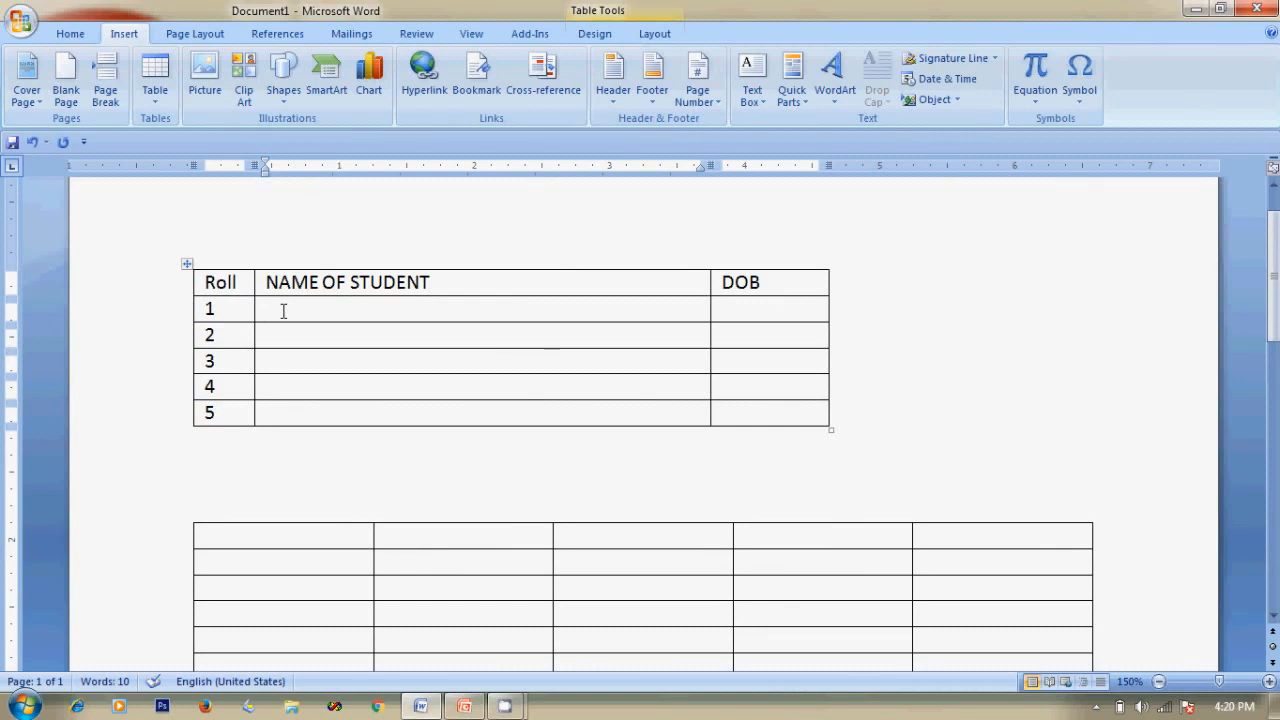
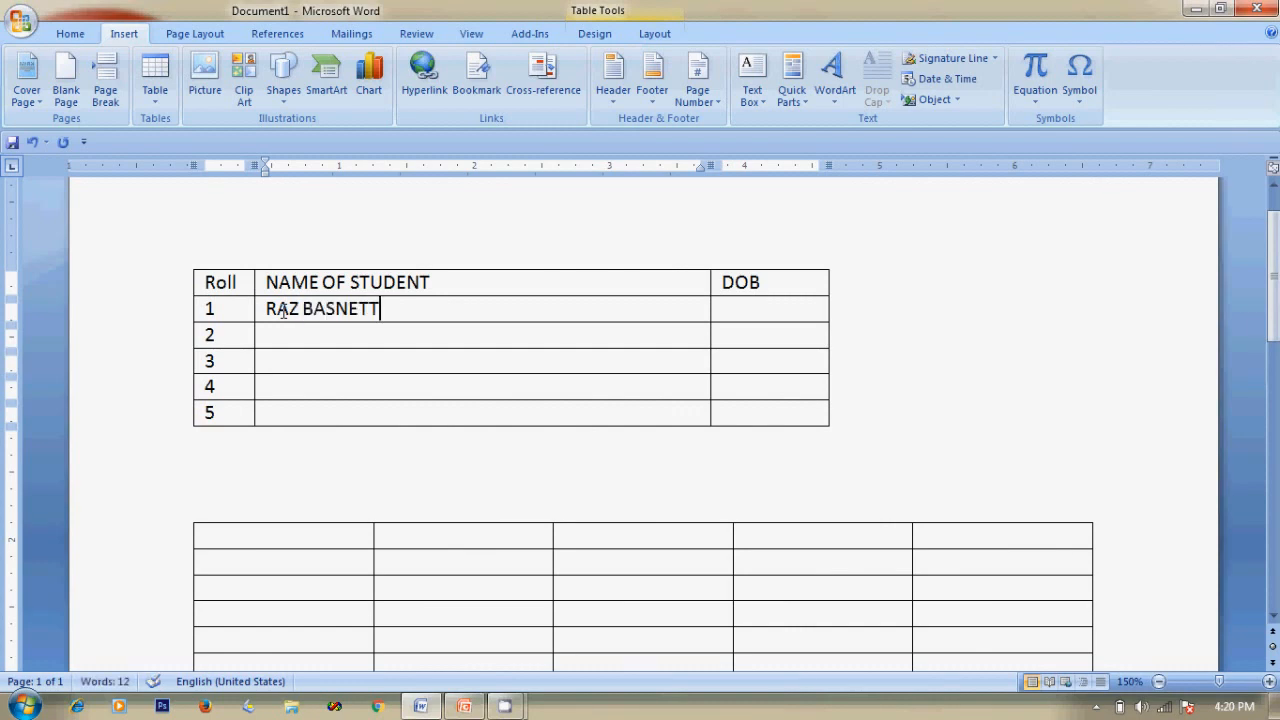
pyautogui.click(763, 312)
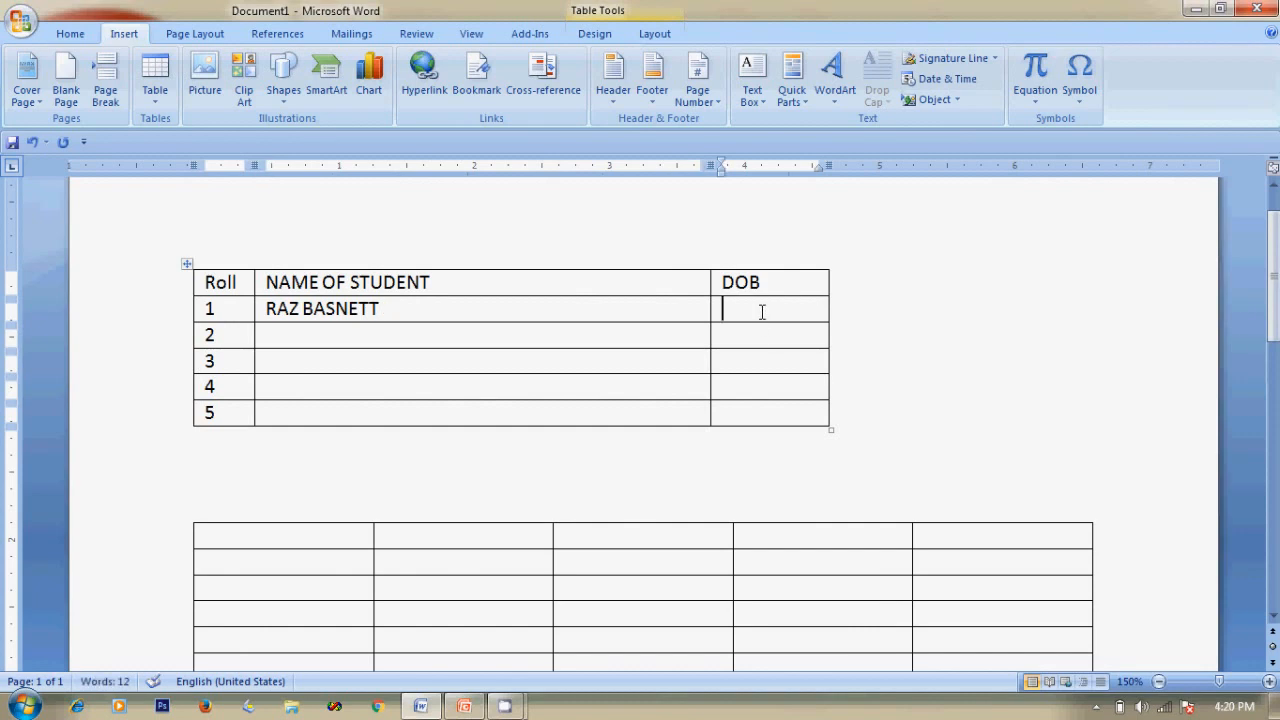
pyautogui.write('12/06/2004')
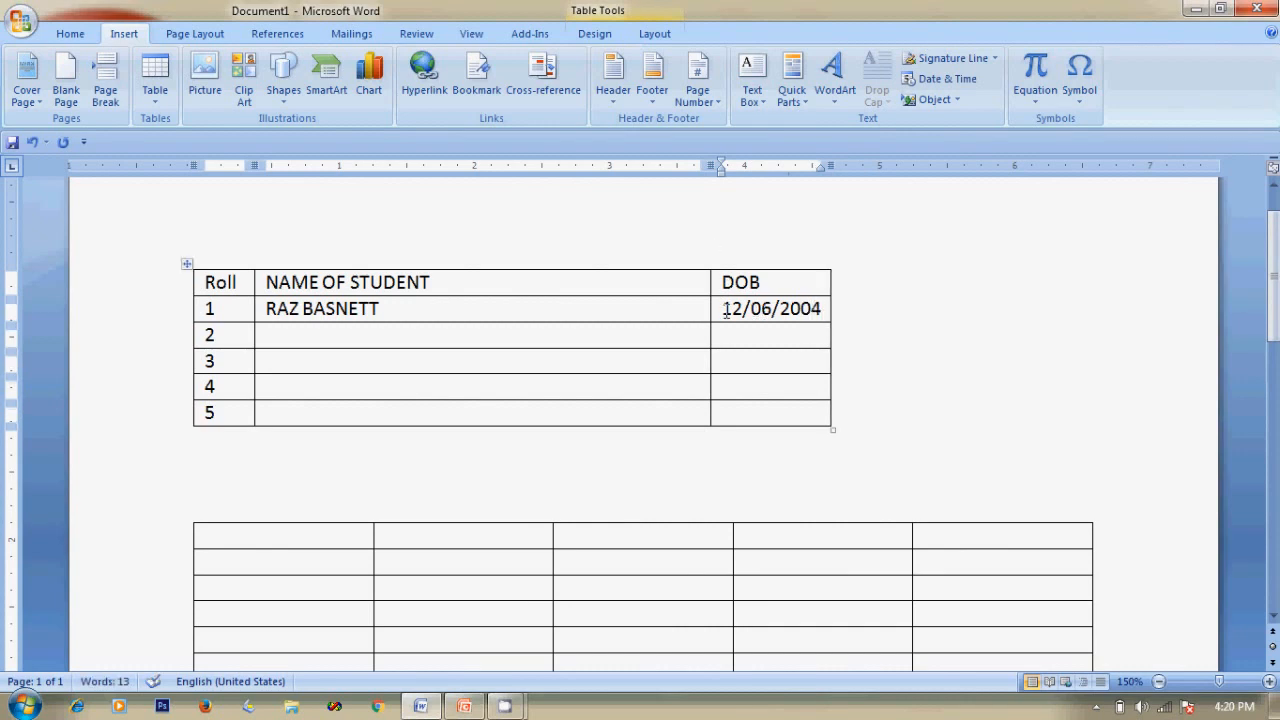
# Retype roll number 2 in row 2 and move to its NAME OF STUDENT cell.
pyautogui.click(231, 335)
pyautogui.doubleClick(204, 335)
pyautogui.write('2')
pyautogui.press('Tab')
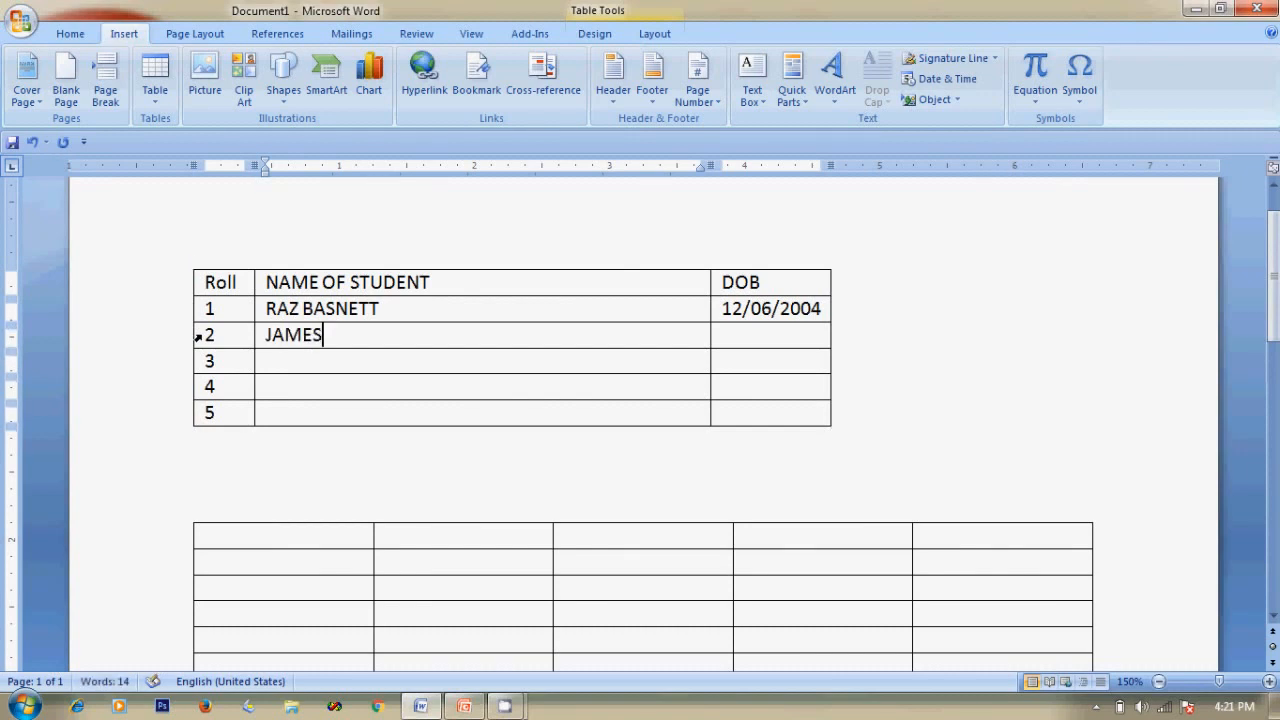
# Enter the second student's name and DOB 01/02/2001 in row 2, correcting typos.
pyautogui.press('Tab')
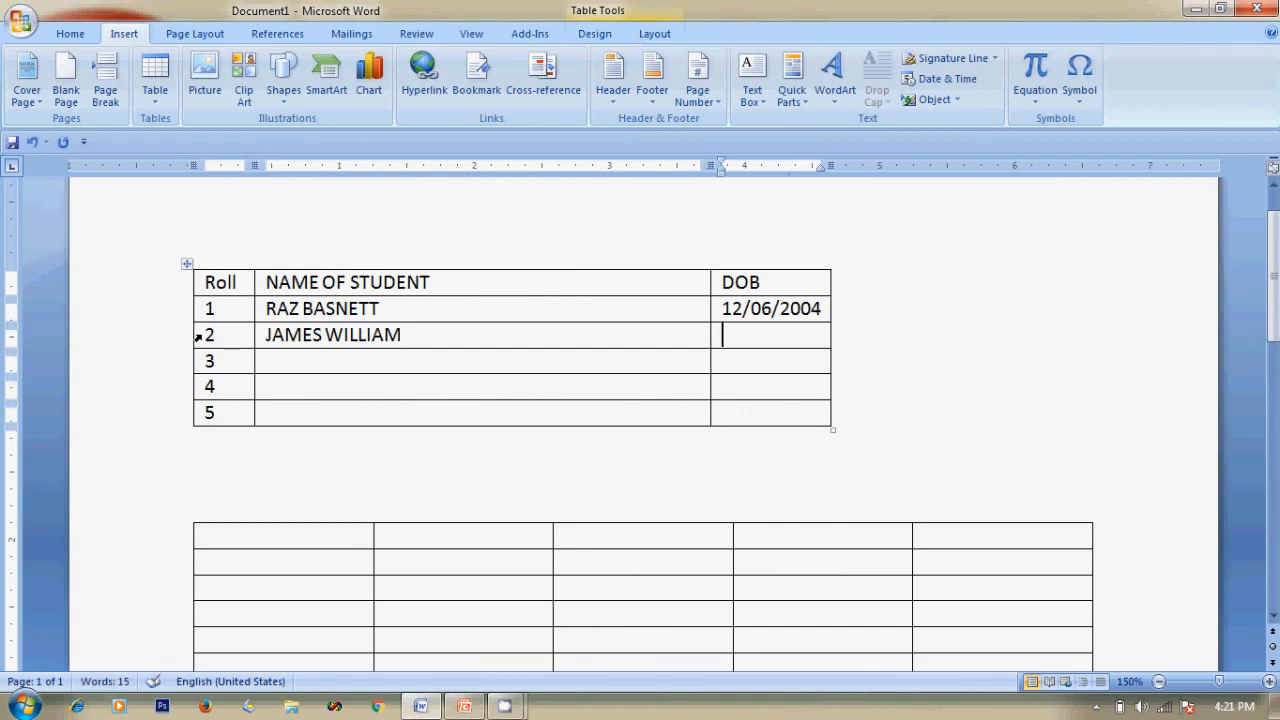
pyautogui.write('01/02/1')
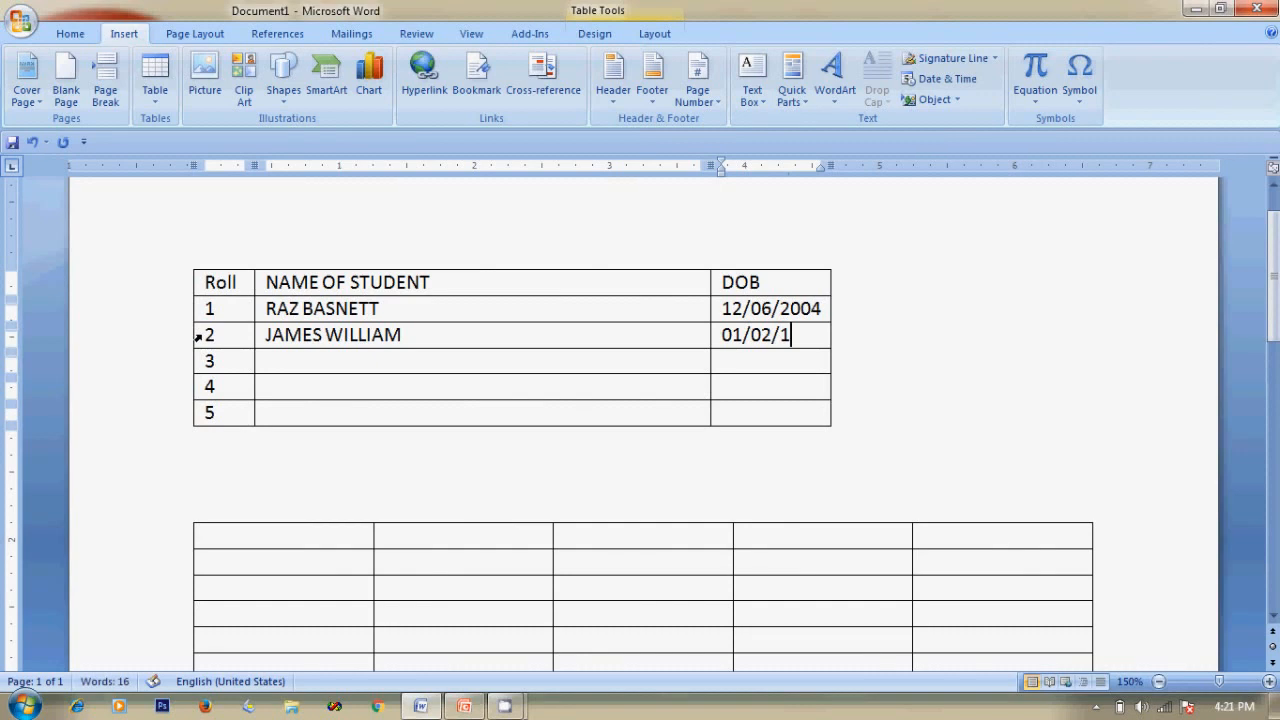
pyautogui.press('BackSpace')
pyautogui.write('2001')
pyautogui.press('Return')
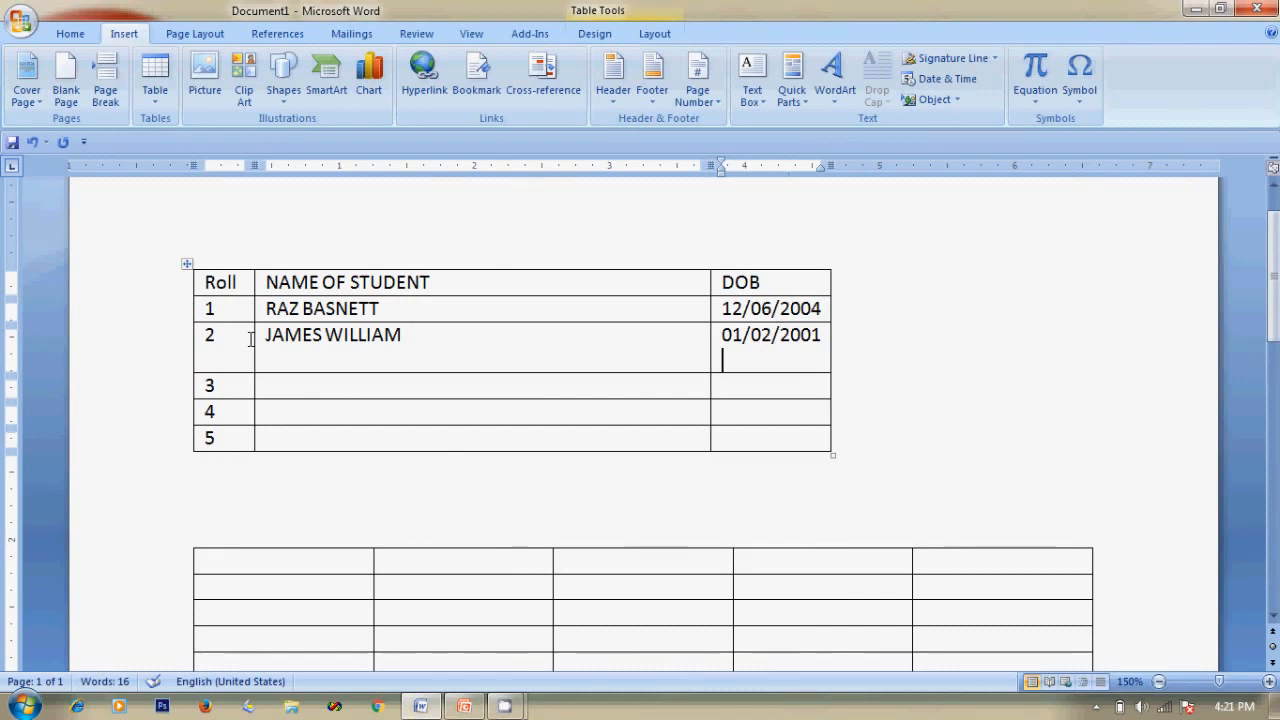
pyautogui.press('BackSpace')
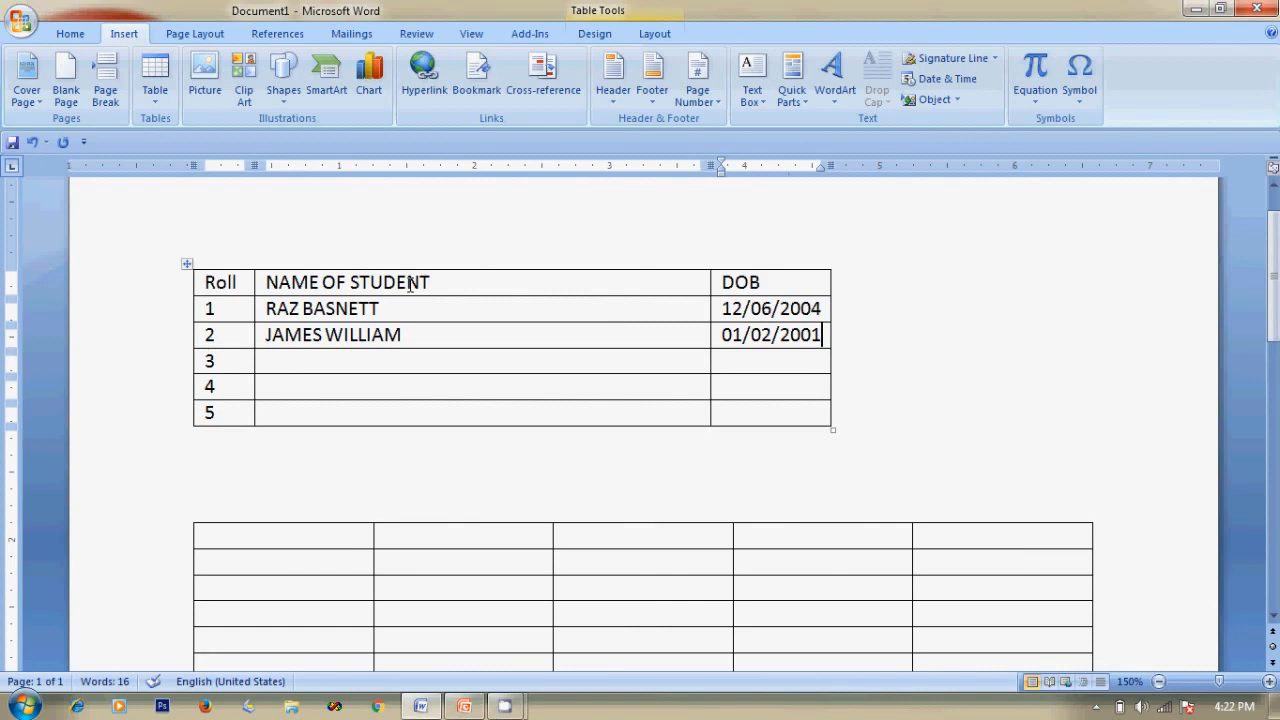
# Tab past the last cell to add two new rows, numbering their Roll cells 6 and 7.
pyautogui.press('Tab')
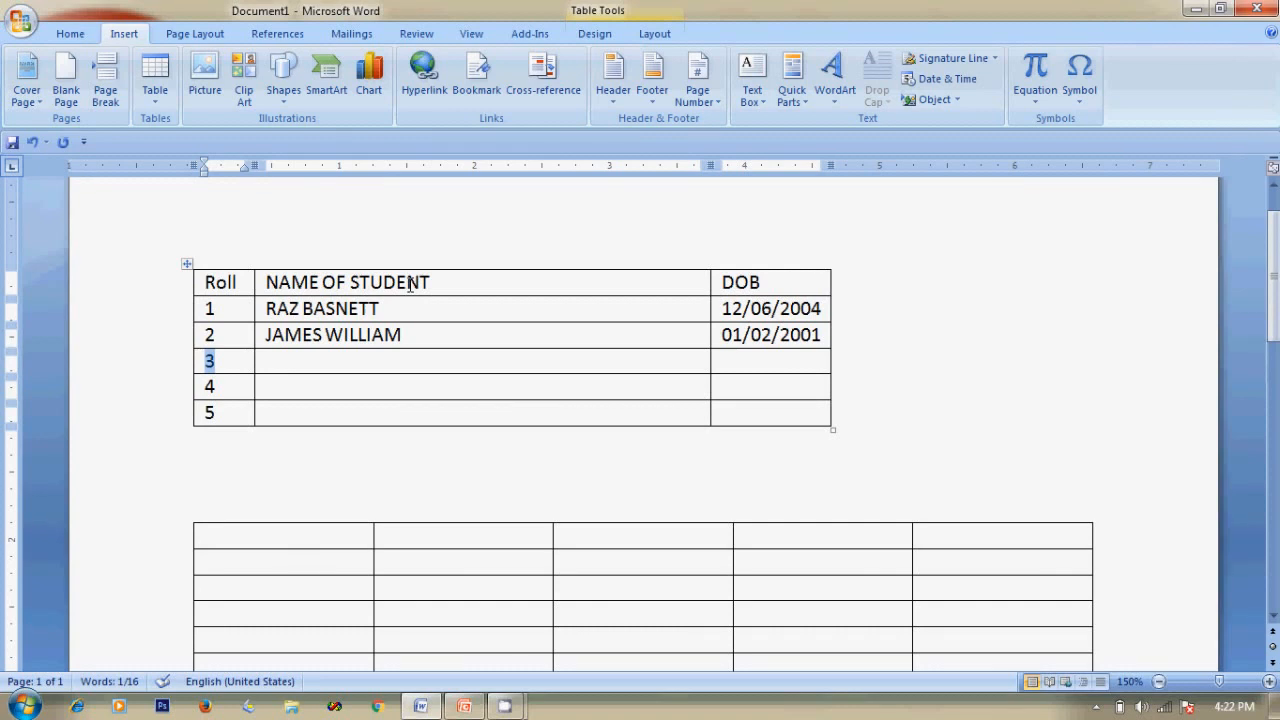
pyautogui.press('Tab')
pyautogui.press('Tab')
pyautogui.press('Tab')
pyautogui.press('Tab')
pyautogui.press('Tab')
pyautogui.press('Tab')
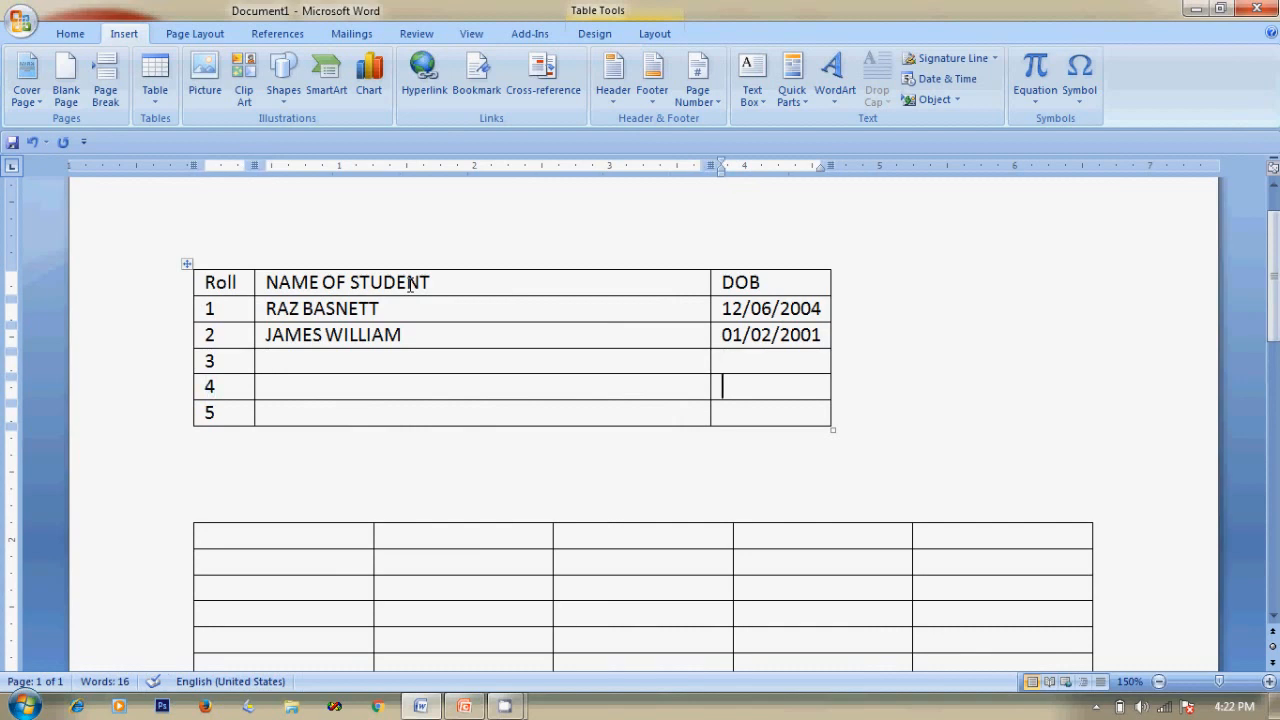
pyautogui.press('Tab')
pyautogui.press('Tab')
pyautogui.press('Tab')
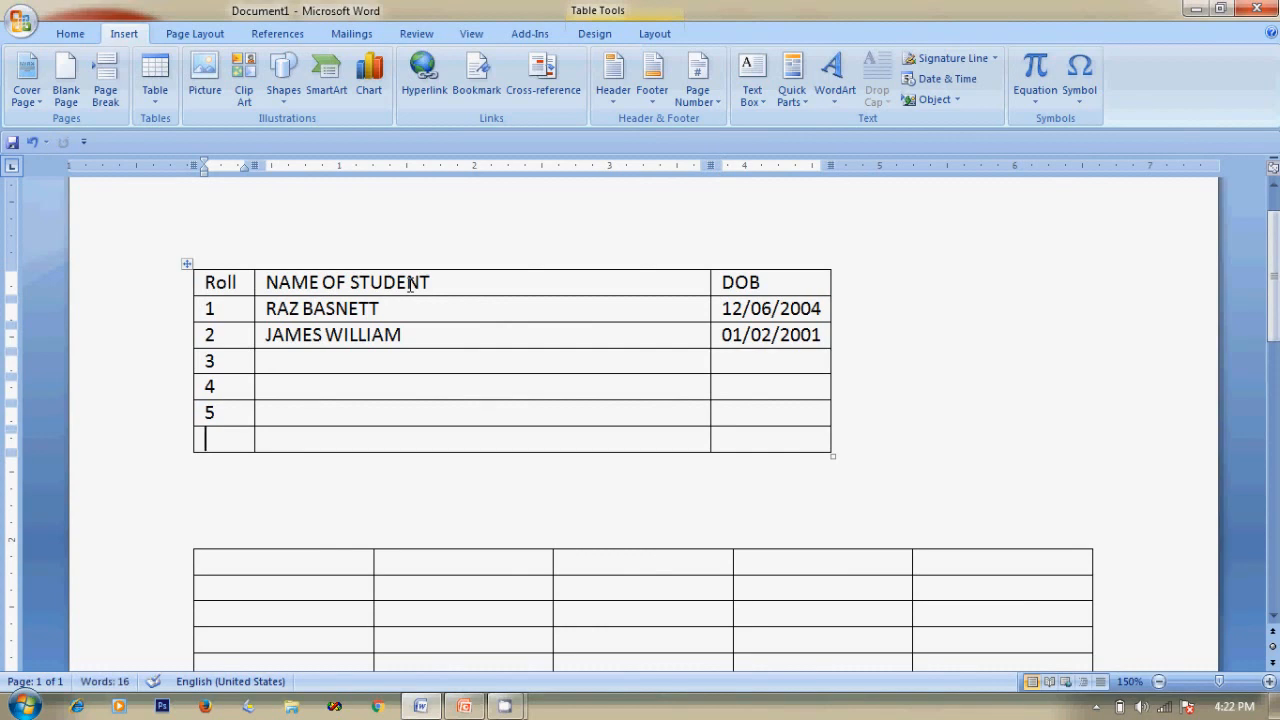
pyautogui.write('6')
pyautogui.press('Tab')
pyautogui.press('Tab')
pyautogui.press('Tab')
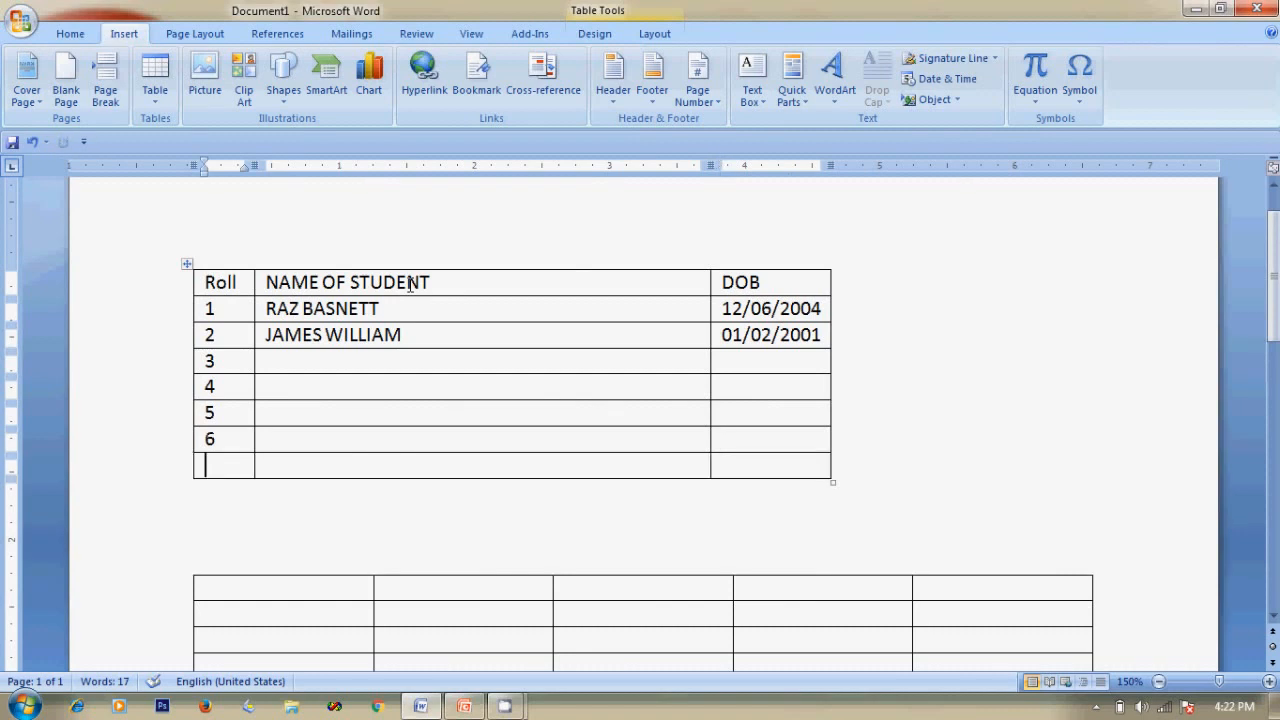
pyautogui.write('7')
# Move the cursor below the table and switch to the PowerPoint slide show.
pyautogui.click(214, 513)
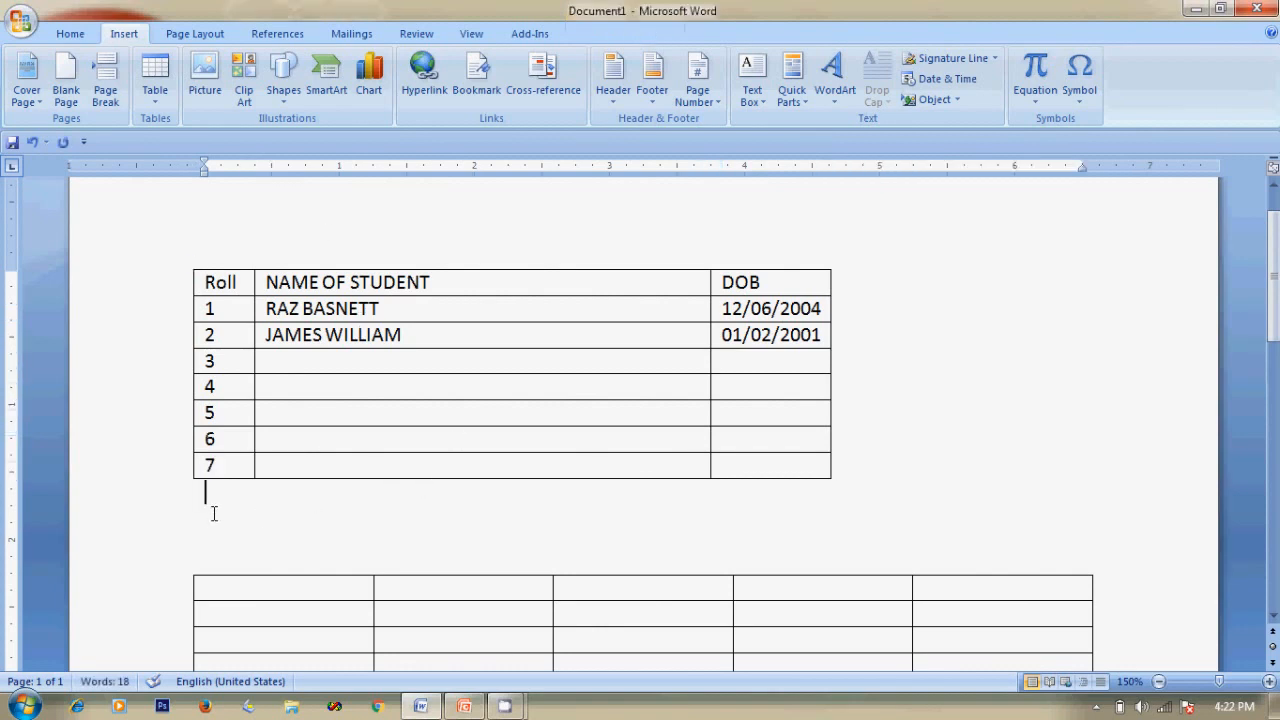
pyautogui.click(935, 473)
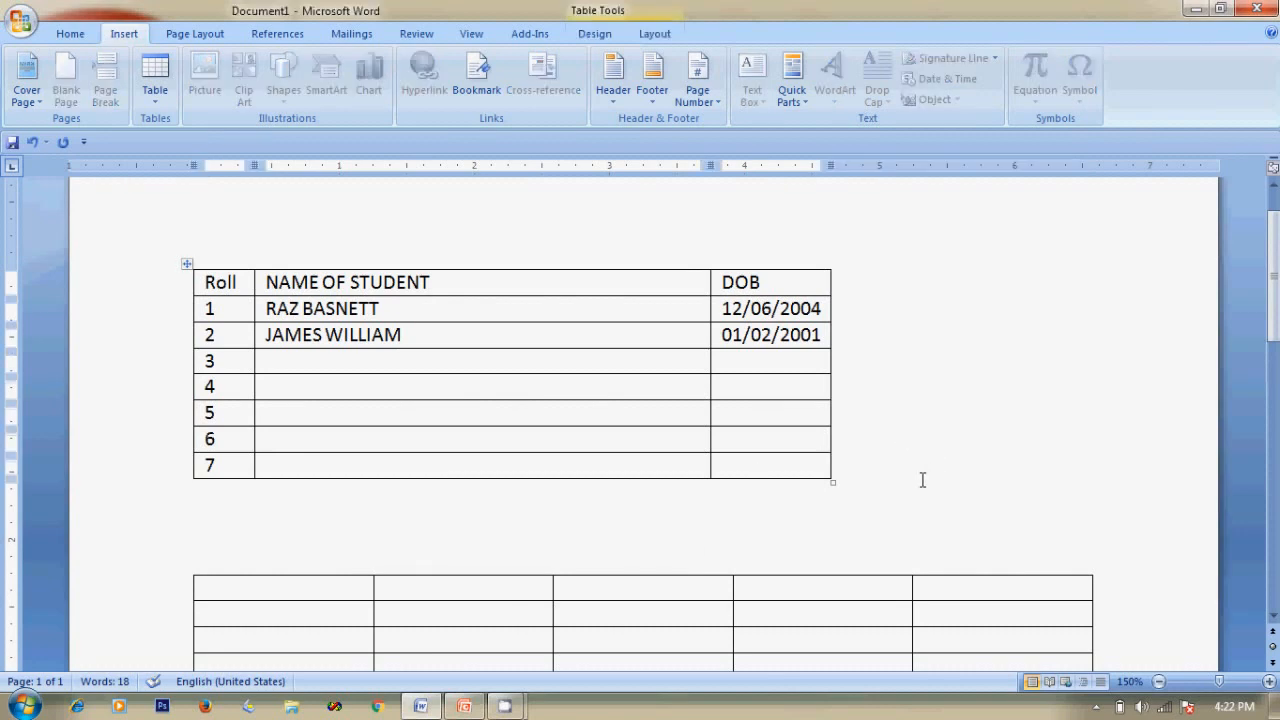
pyautogui.click(218, 514)
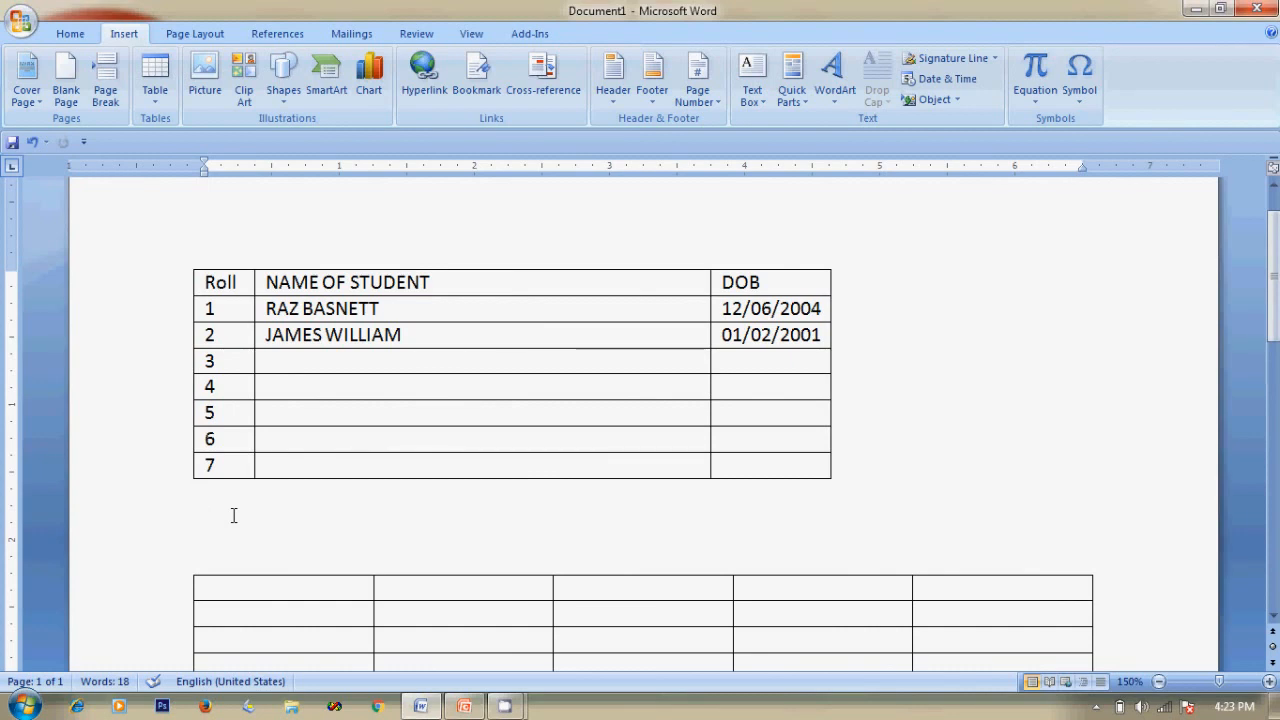
pyautogui.hotkey('alt', 'Tab')
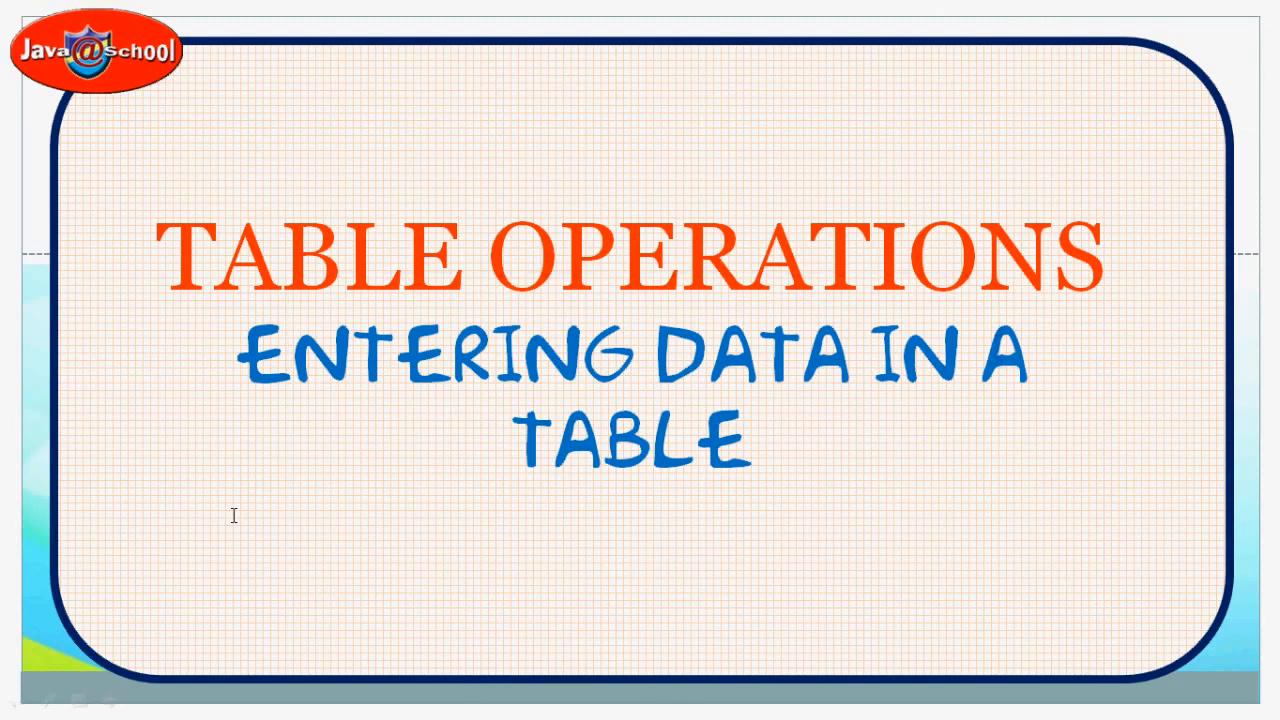
# Advance to the Changing Row Height and Column Width slide, then return to Word.
pyautogui.press('Right')
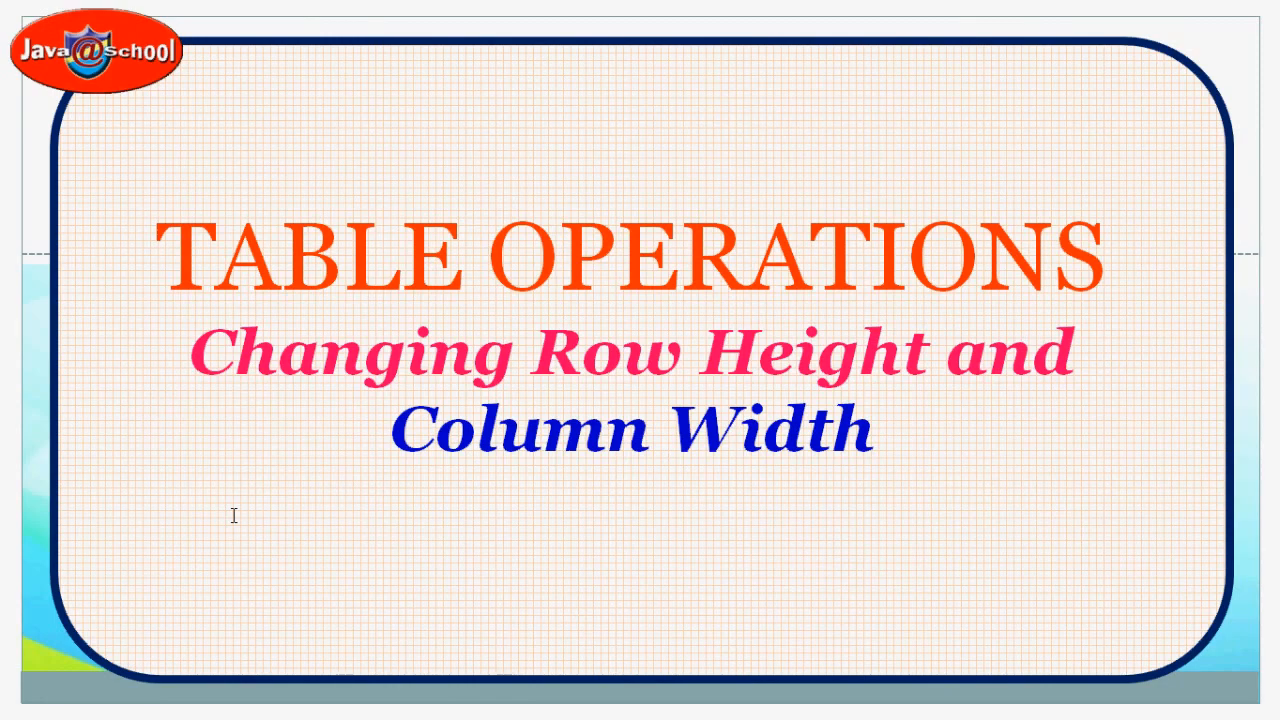
pyautogui.hotkey('alt', 'Tab')
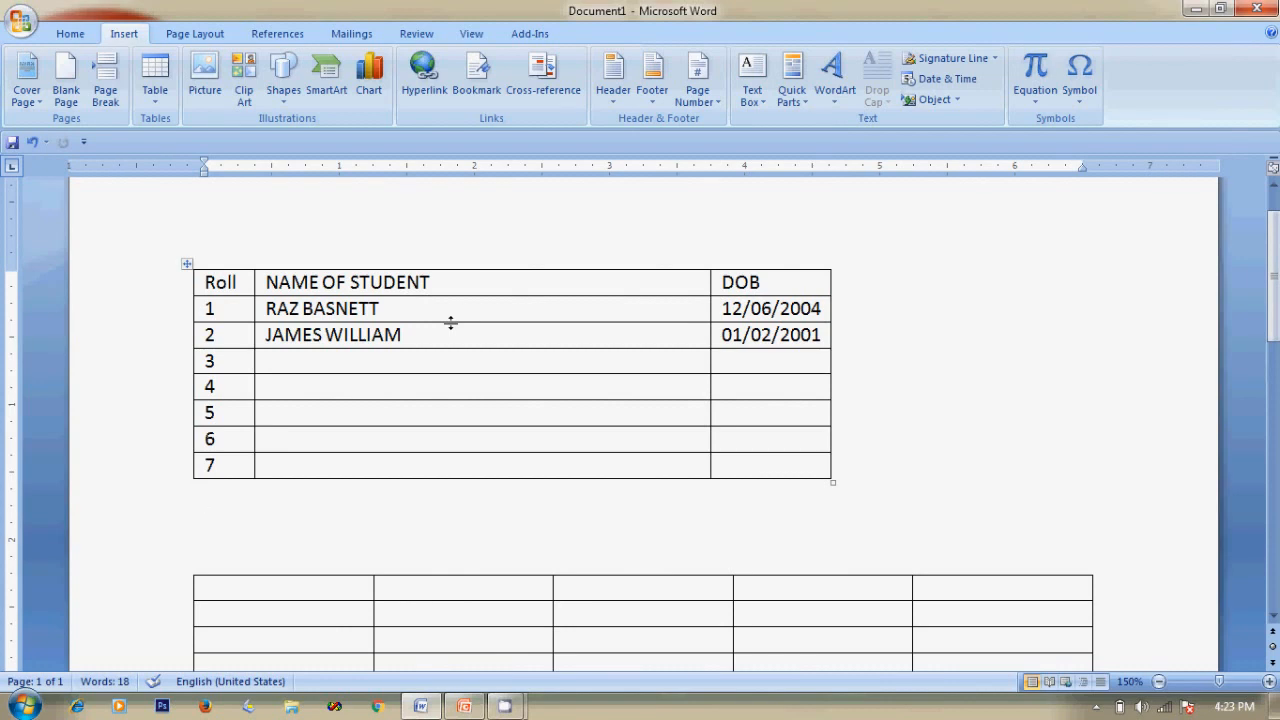
# Drag the bottom borders of rows 1, 2 and 3 down to make them taller.
pyautogui.moveTo(451, 322); pyautogui.dragTo(451, 353)
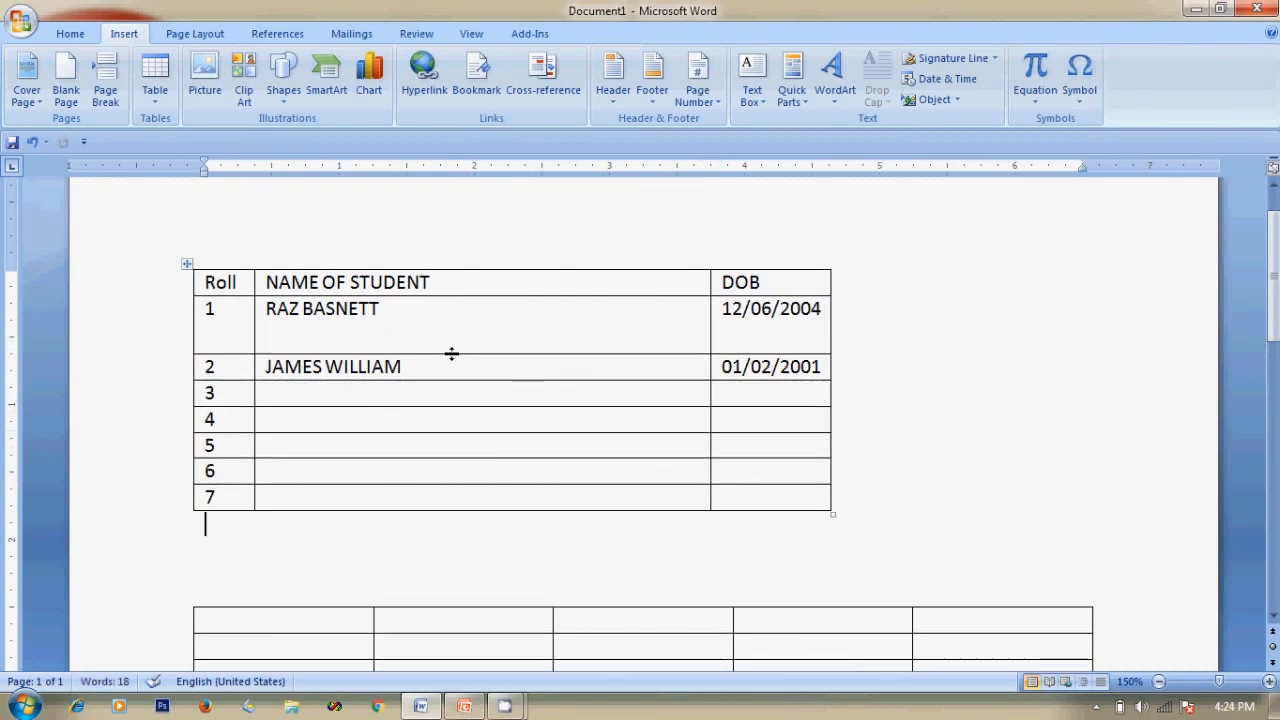
pyautogui.moveTo(443, 380); pyautogui.dragTo(440, 415)
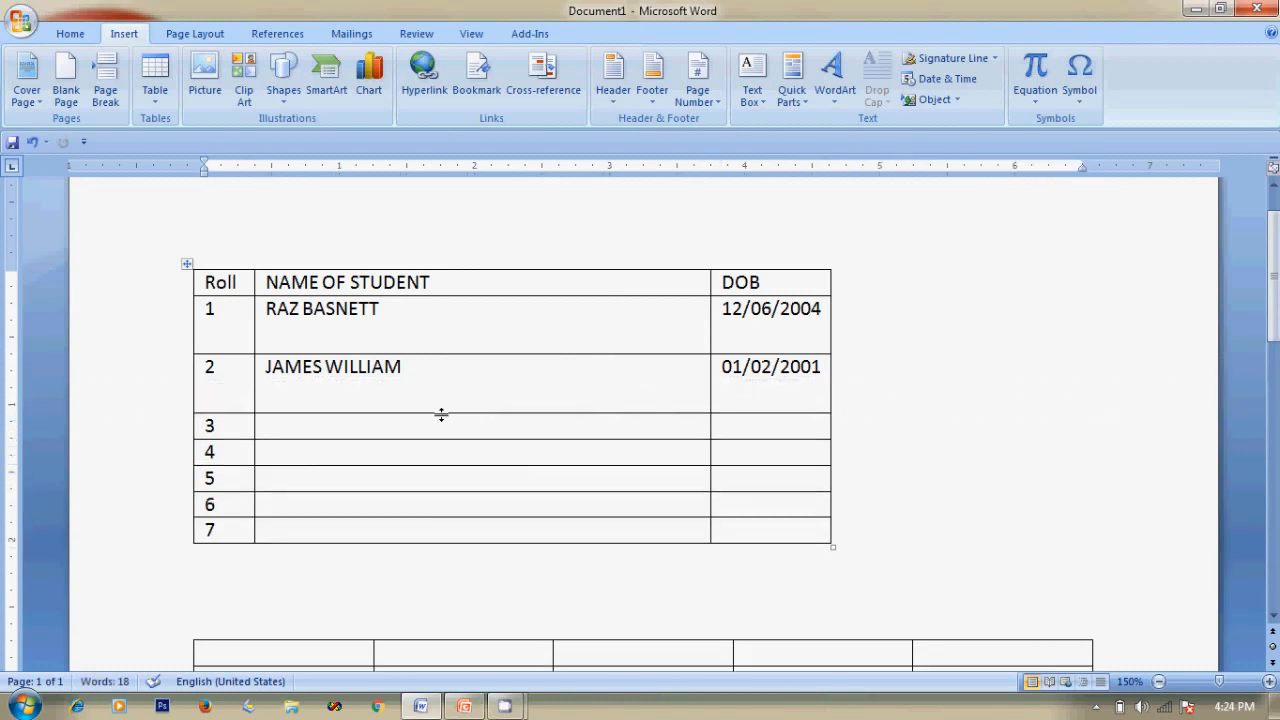
pyautogui.moveTo(454, 439); pyautogui.dragTo(427, 539)
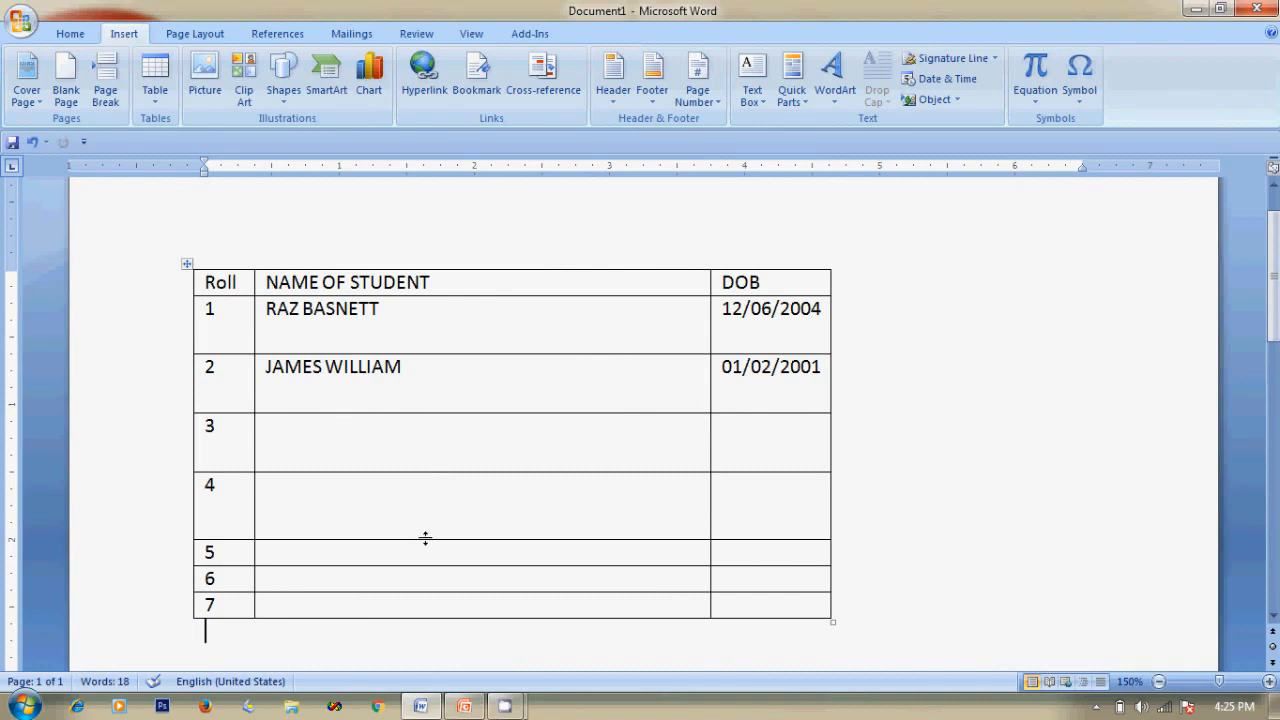
# Drag the row 4/5 border up so row 4 matches rows 5–7.
pyautogui.moveTo(423, 537); pyautogui.dragTo(423, 497)
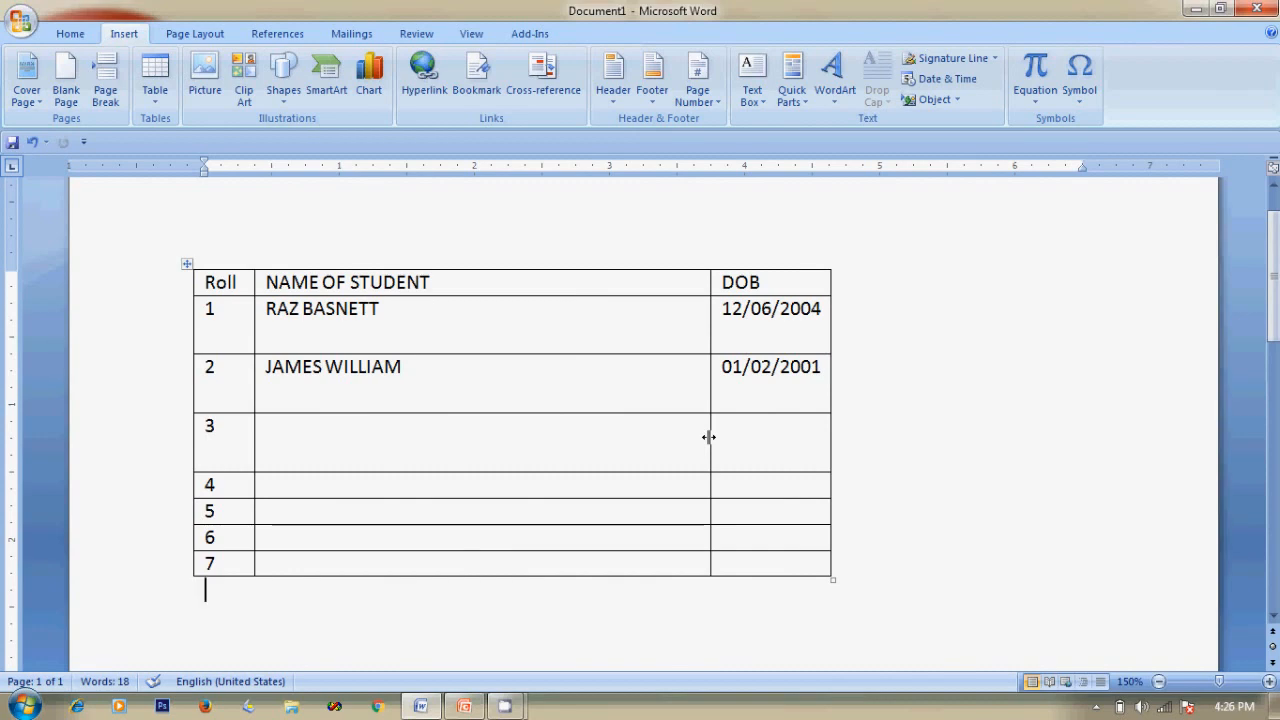
# Drag the DOB column's left border left so dates fit on one line.
pyautogui.moveTo(708, 436)
pyautogui.mouseDown()
pyautogui.moveTo(631, 443)
pyautogui.moveTo(769, 457)
pyautogui.moveTo(706, 440)
pyautogui.moveTo(752, 445)
pyautogui.mouseUp()
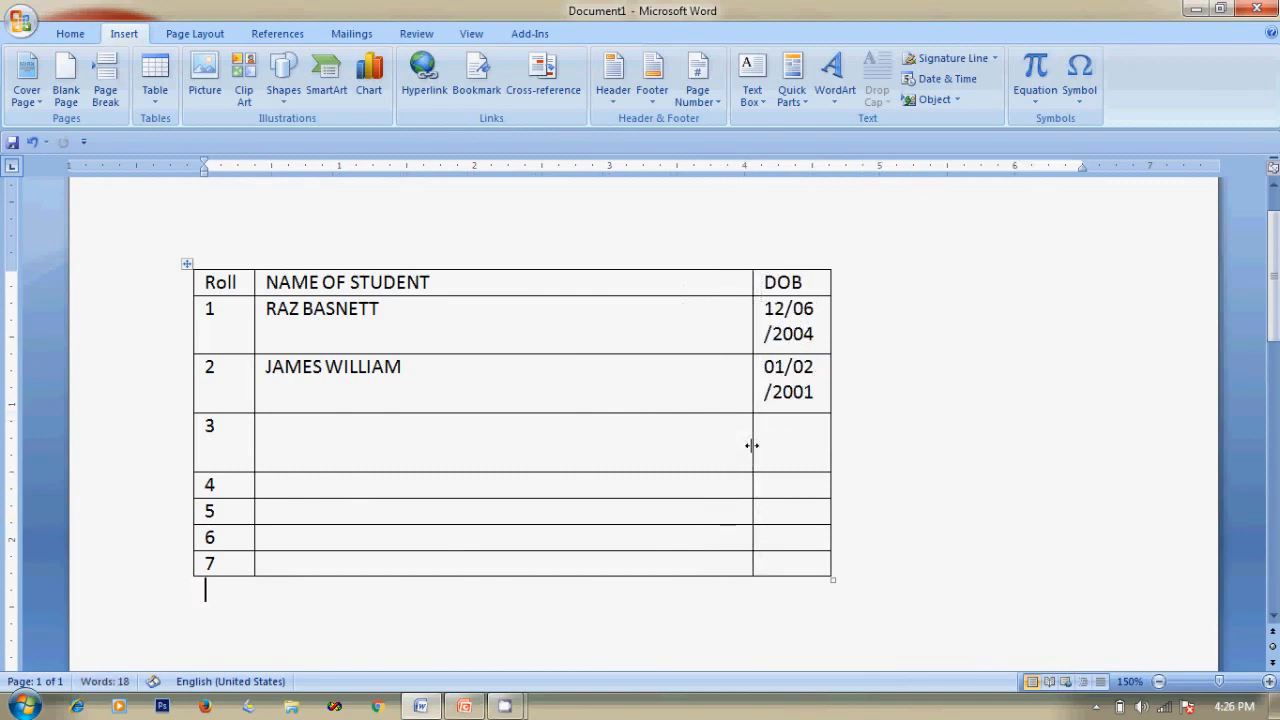
pyautogui.moveTo(750, 443); pyautogui.dragTo(676, 440)
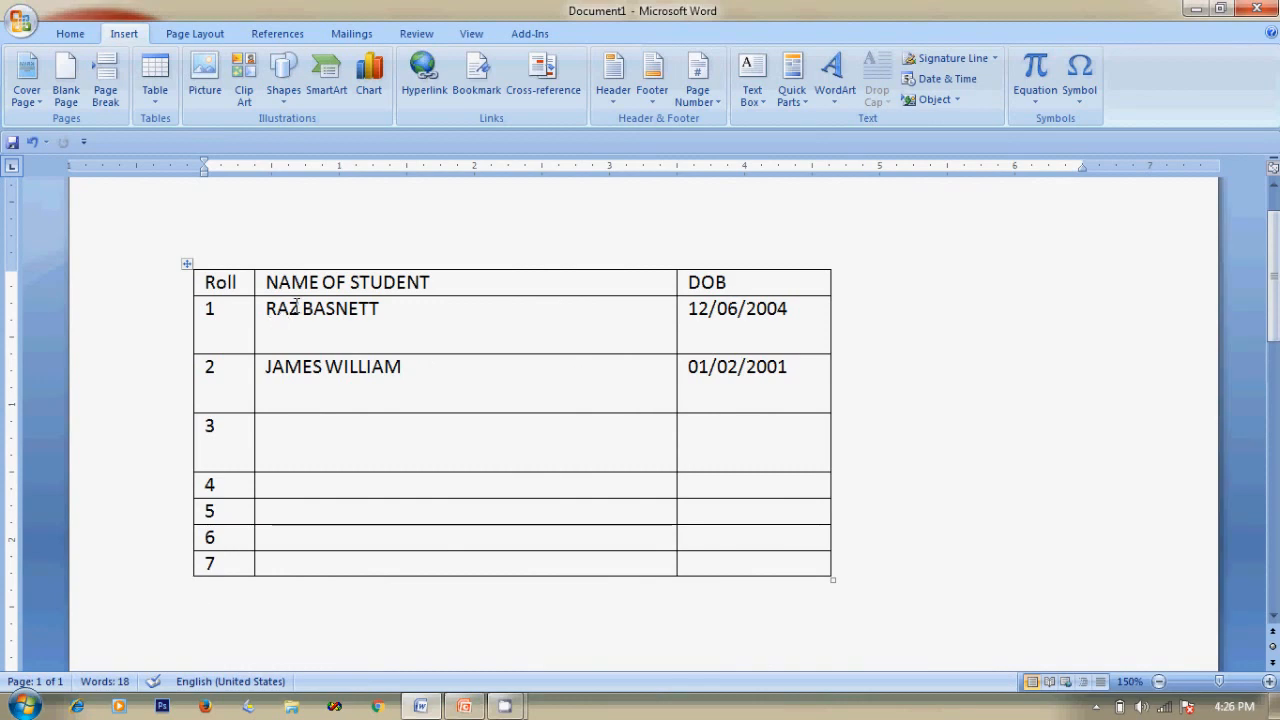
pyautogui.rightClick(229, 318)
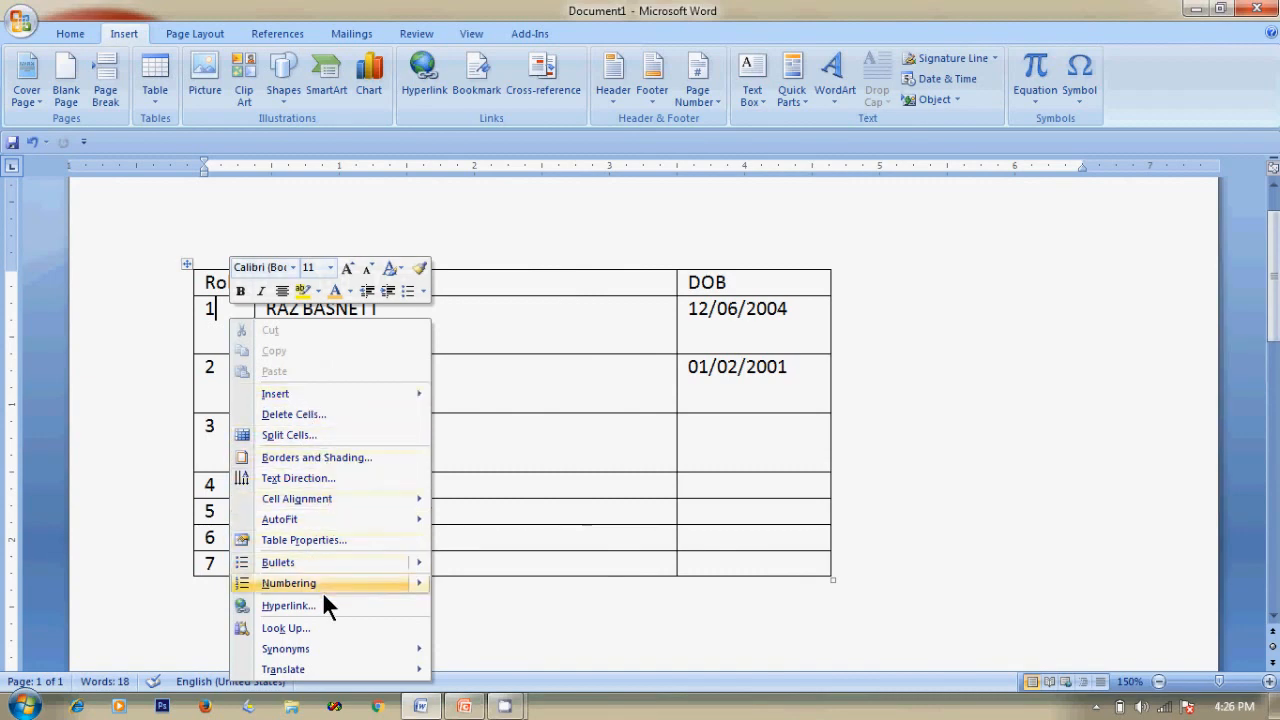
pyautogui.click(287, 541)
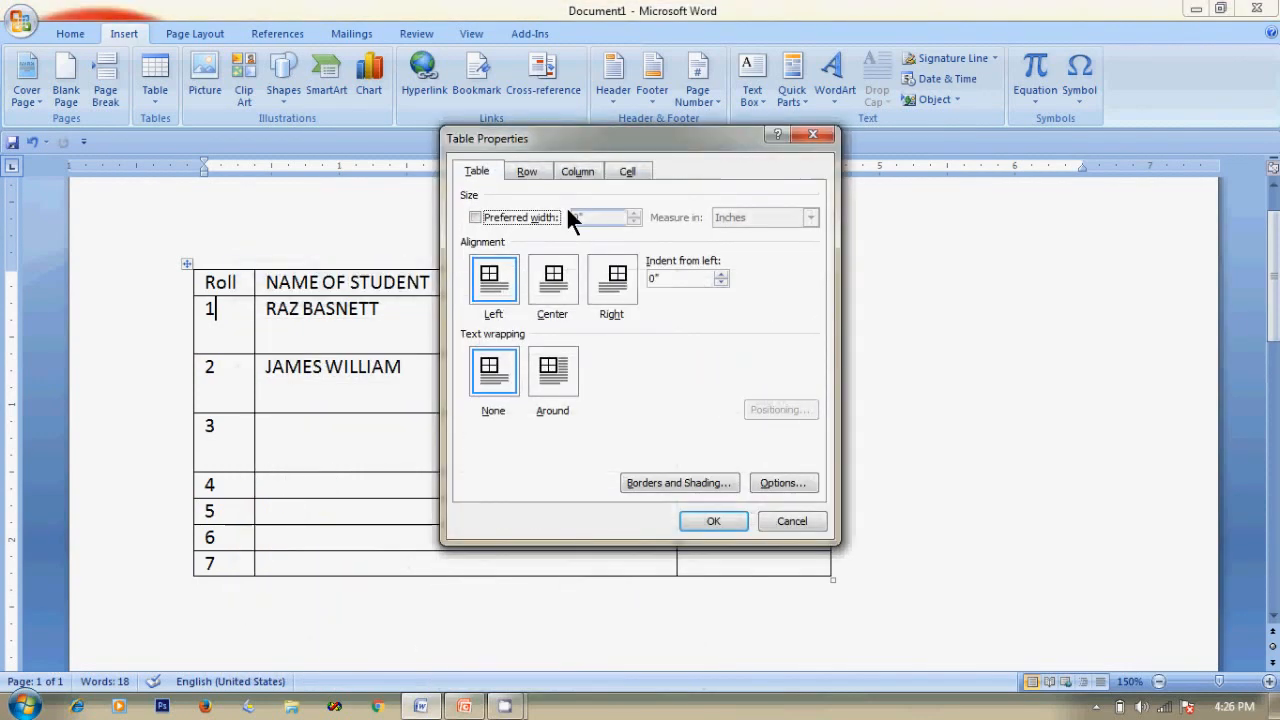
pyautogui.click(577, 171)
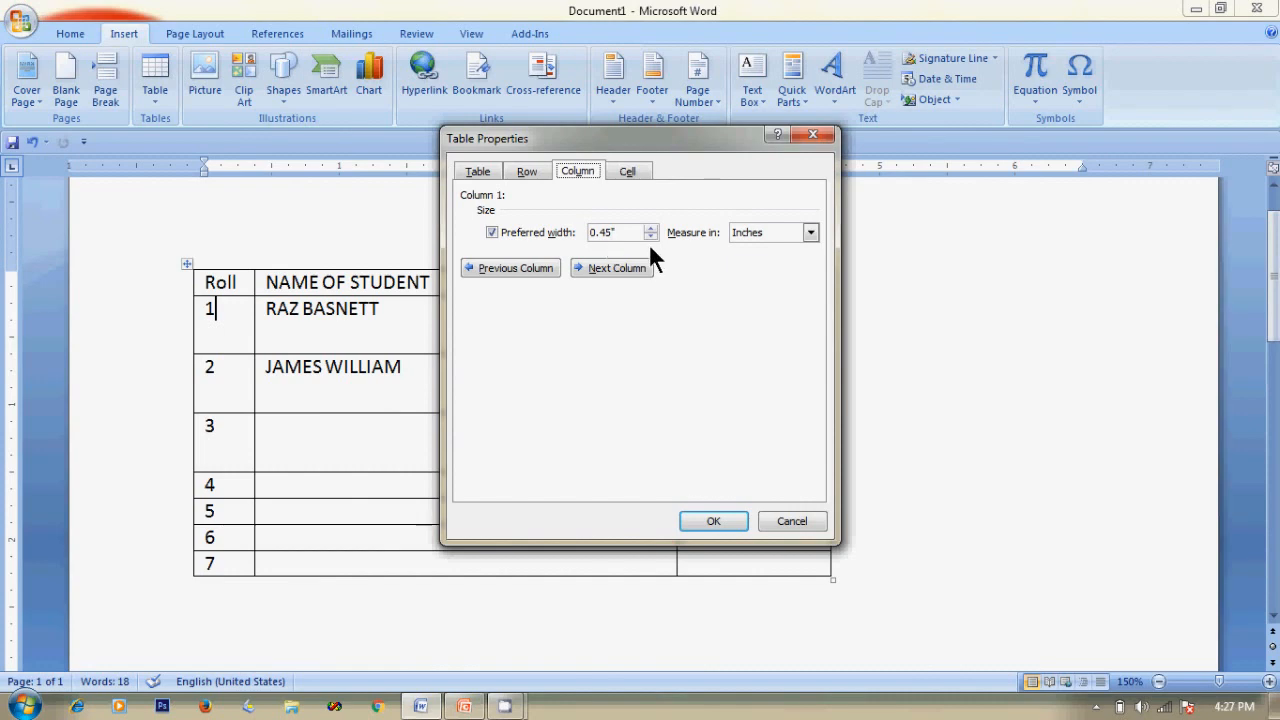
pyautogui.click(791, 522)
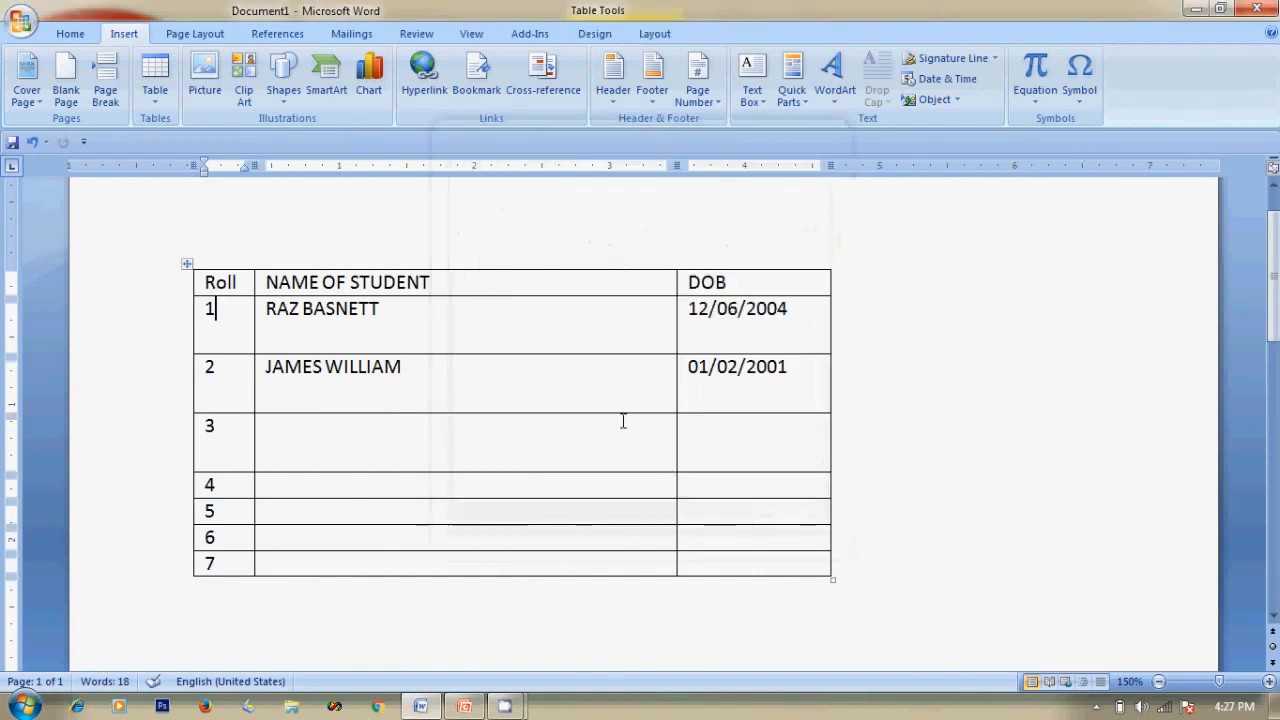
pyautogui.click(719, 334)
pyautogui.click(580, 323)
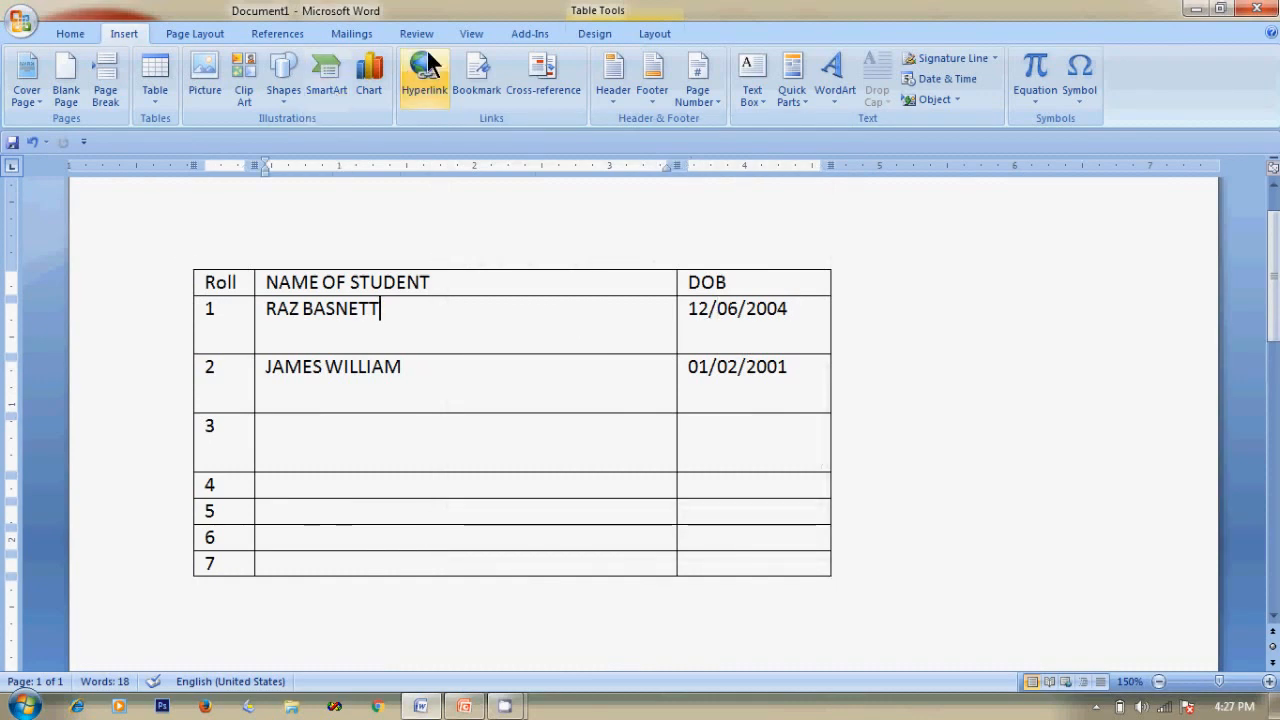
pyautogui.rightClick(435, 333)
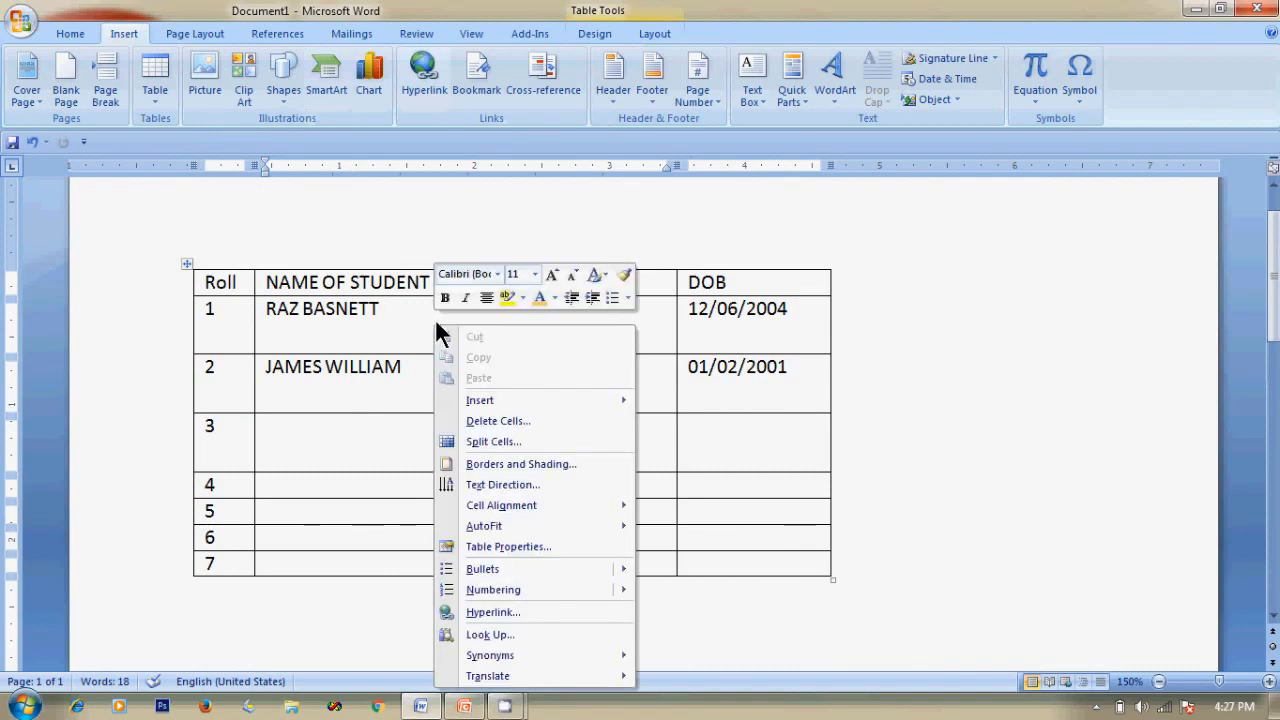
pyautogui.click(490, 546)
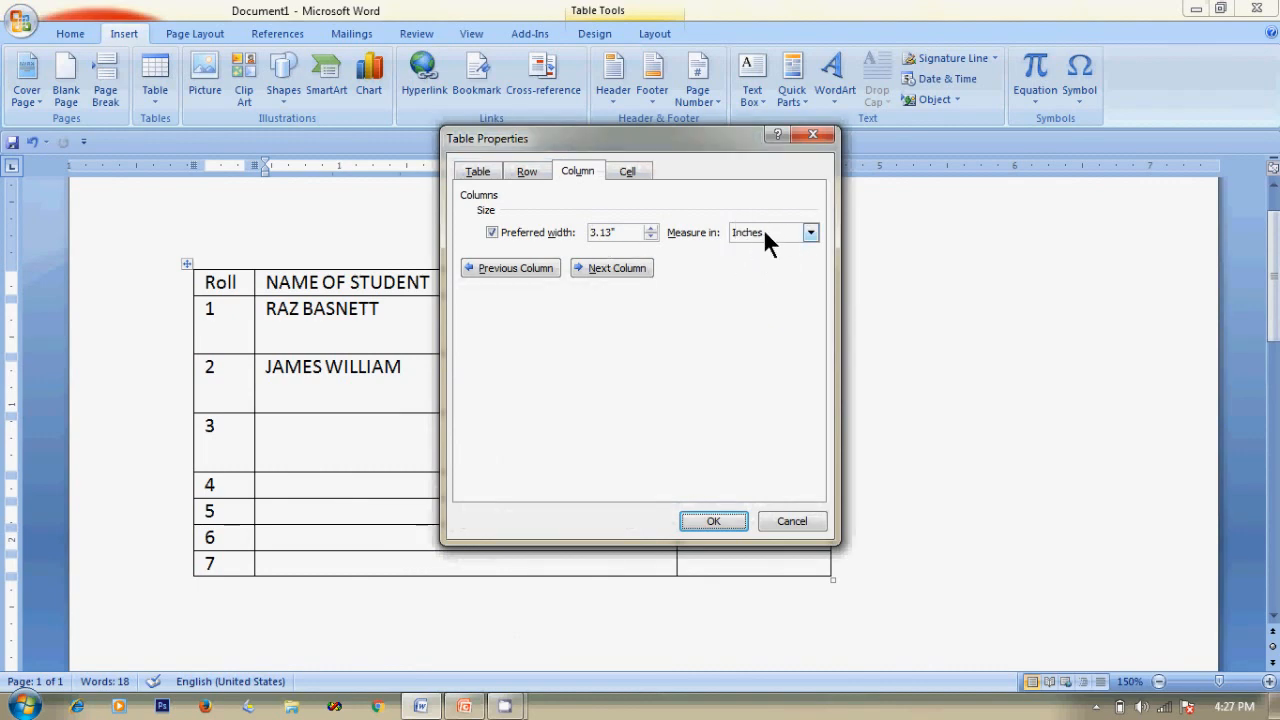
pyautogui.click(527, 172)
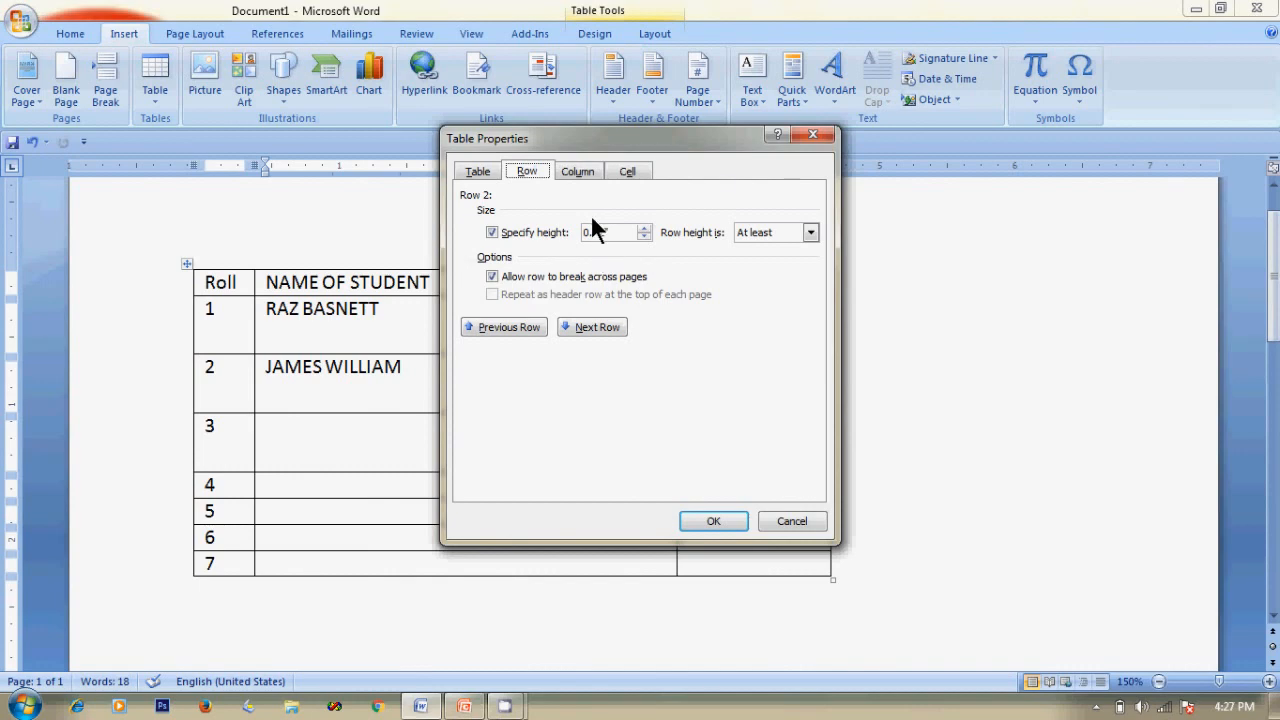
pyautogui.click(792, 521)
pyautogui.click(350, 510)
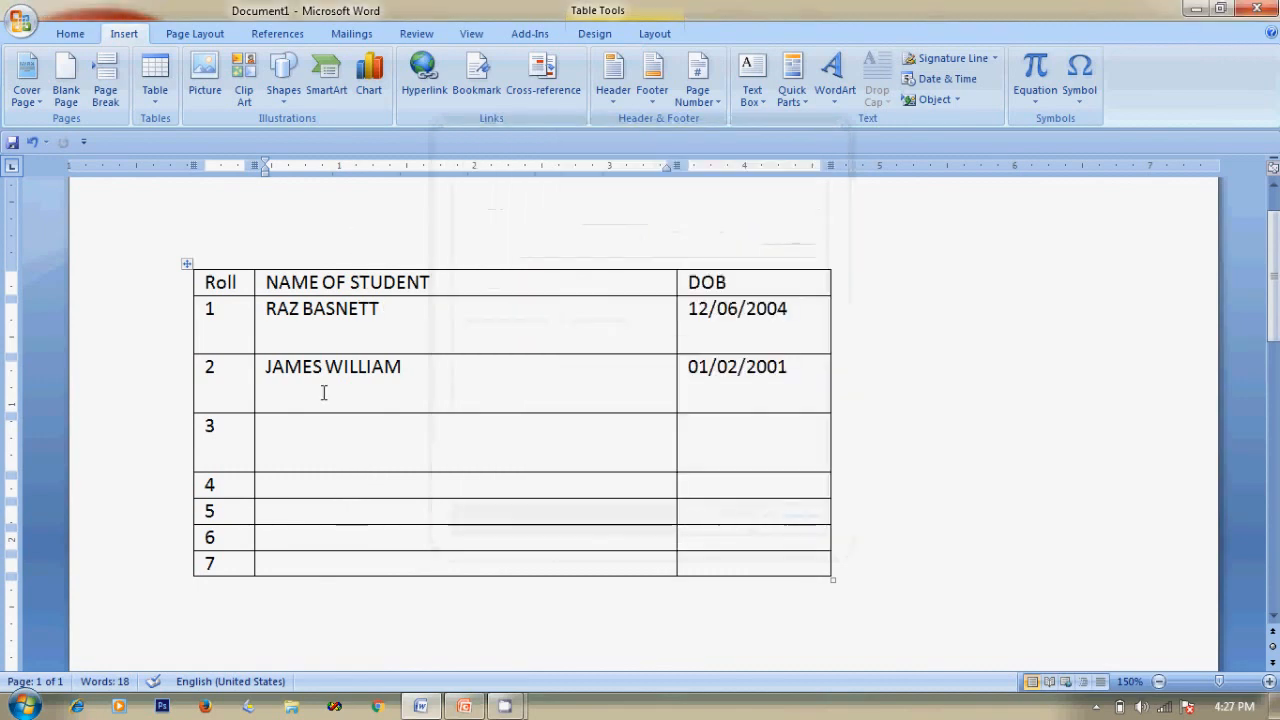
# Give row 5 a specified height of 1" in Table Properties.
pyautogui.rightClick(309, 509)
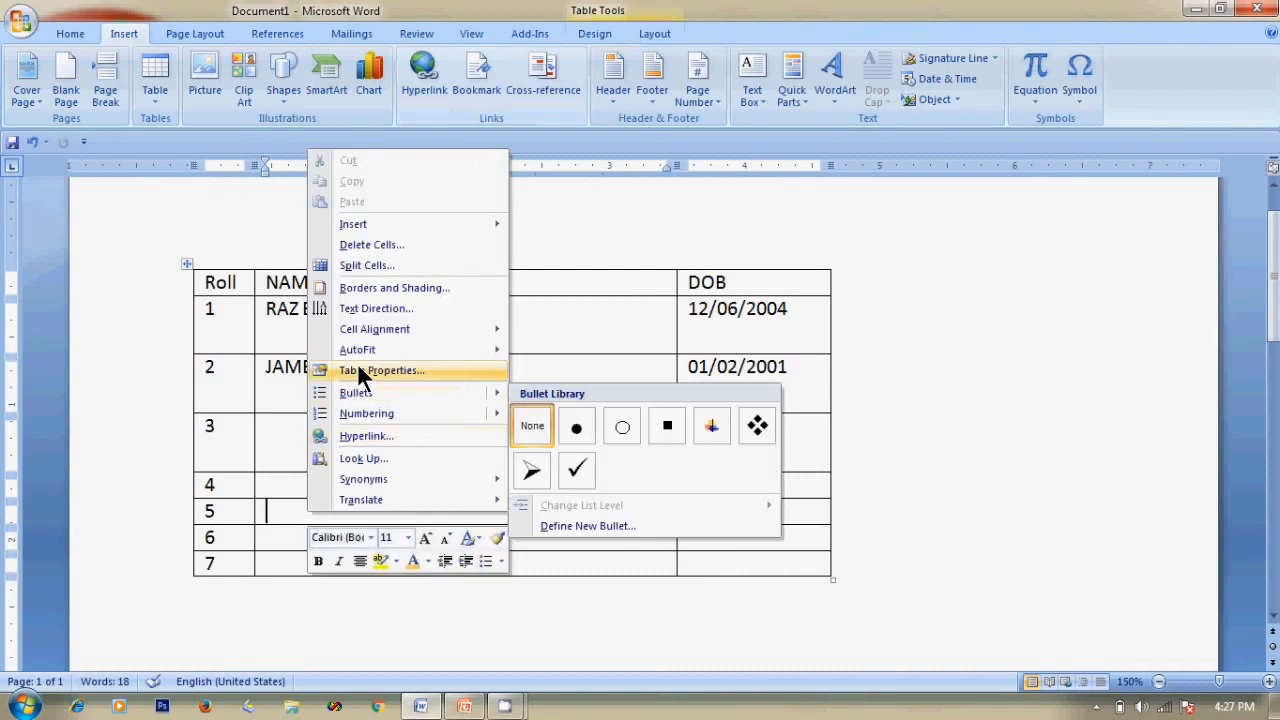
pyautogui.click(383, 369)
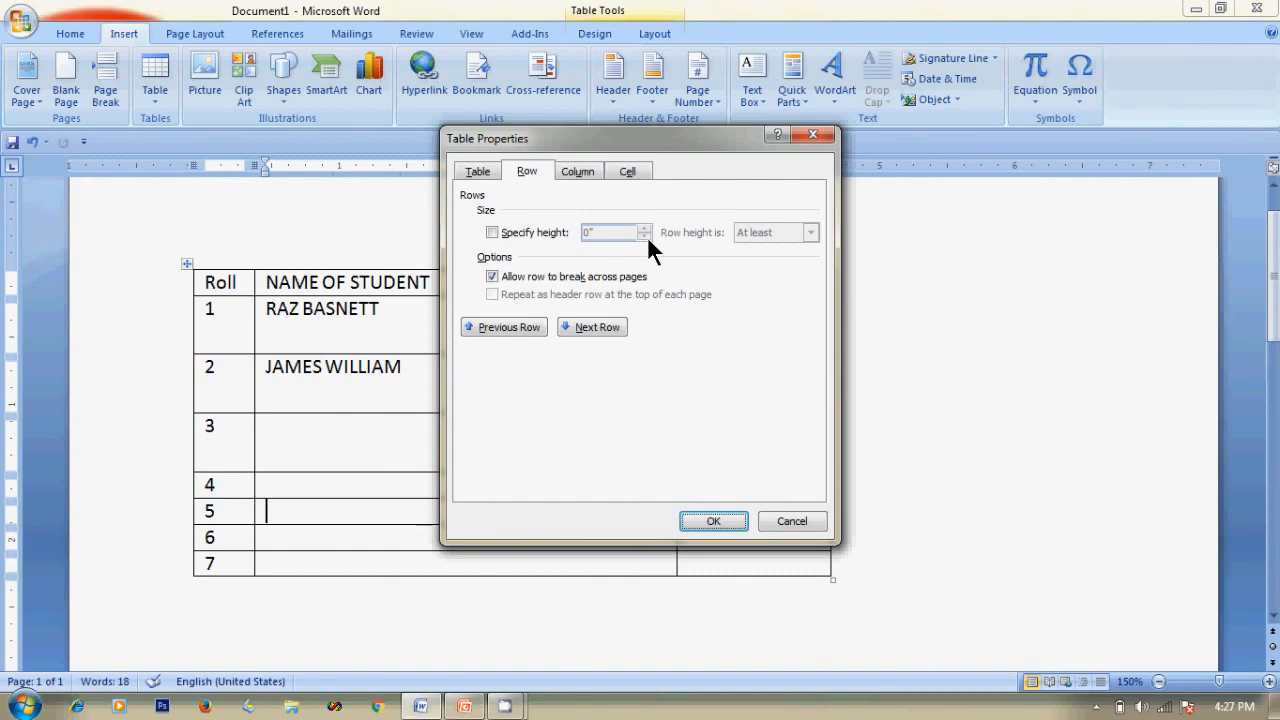
pyautogui.click(491, 232)
pyautogui.click(645, 227)
pyautogui.click(645, 227)
pyautogui.click(645, 227)
pyautogui.click(644, 227)
pyautogui.click(644, 227)
pyautogui.click(644, 227)
pyautogui.click(645, 227)
pyautogui.click(645, 227)
pyautogui.click(645, 227)
pyautogui.click(645, 227)
pyautogui.click(645, 227)
pyautogui.click(644, 237)
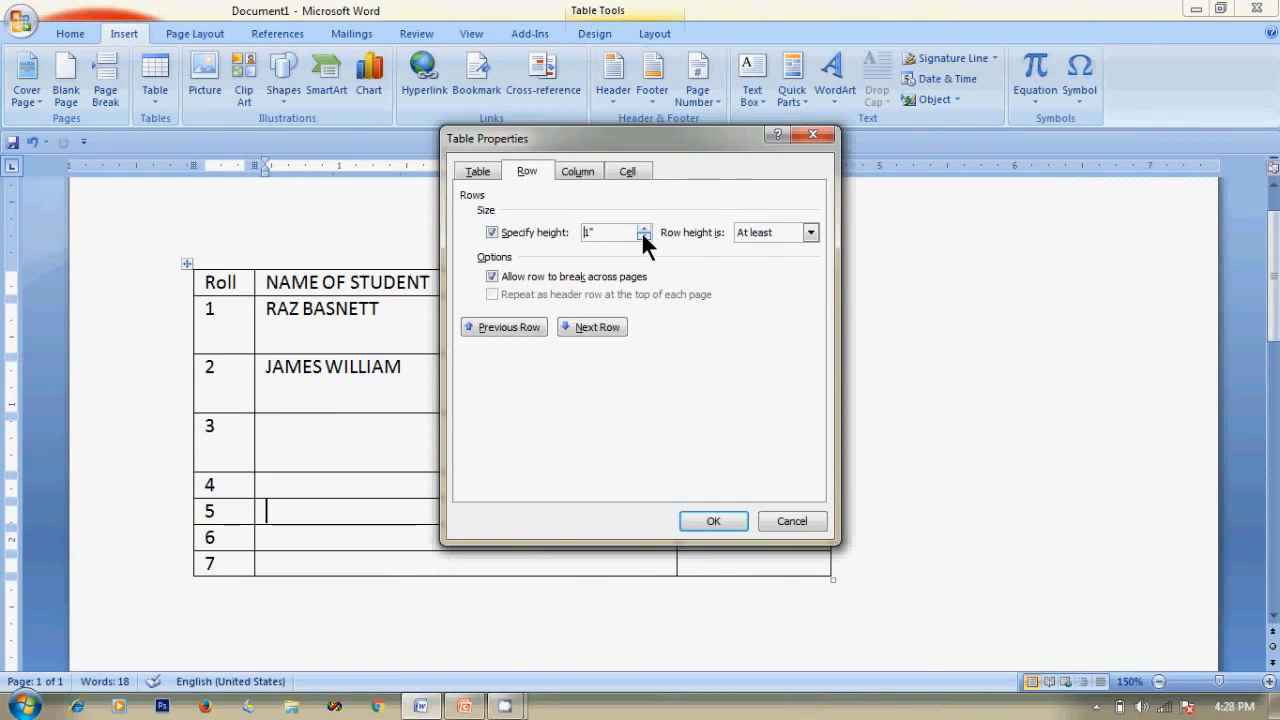
pyautogui.click(731, 522)
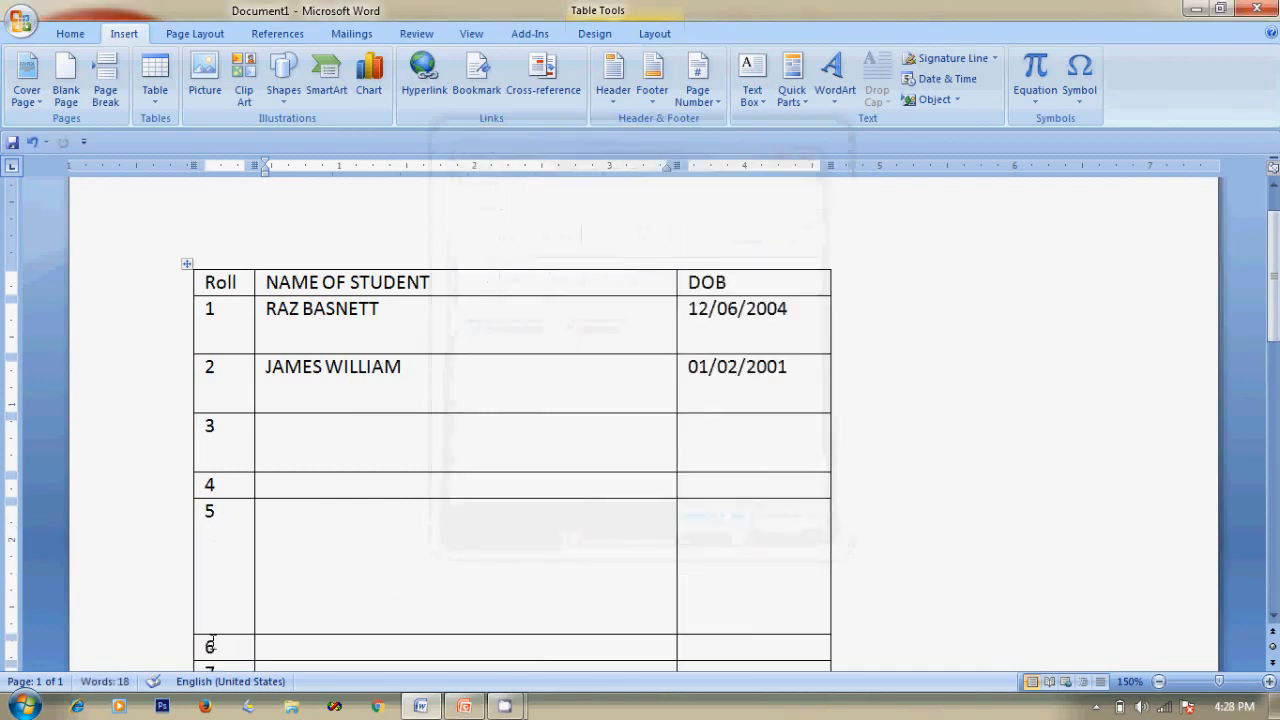
# Set the DOB column's preferred width to about 3.1" in Table Properties.
pyautogui.scroll(-1, 400, 569)
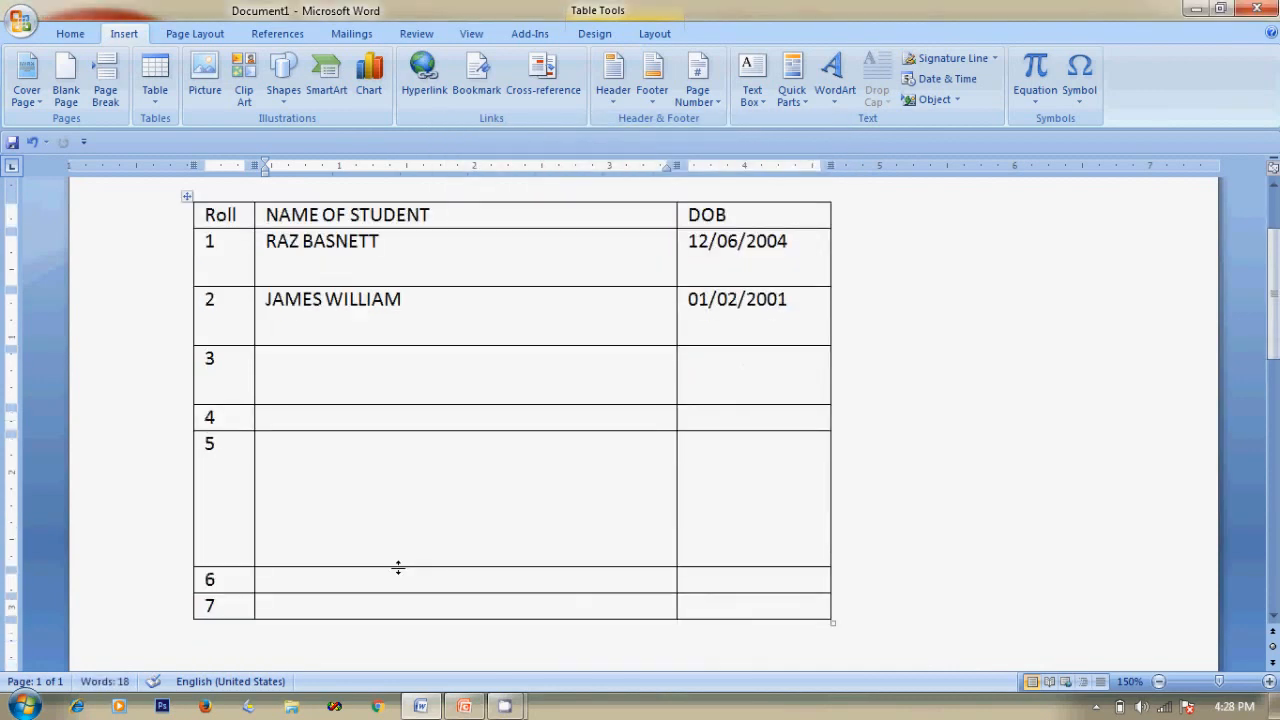
pyautogui.click(718, 419)
pyautogui.rightClick(718, 419)
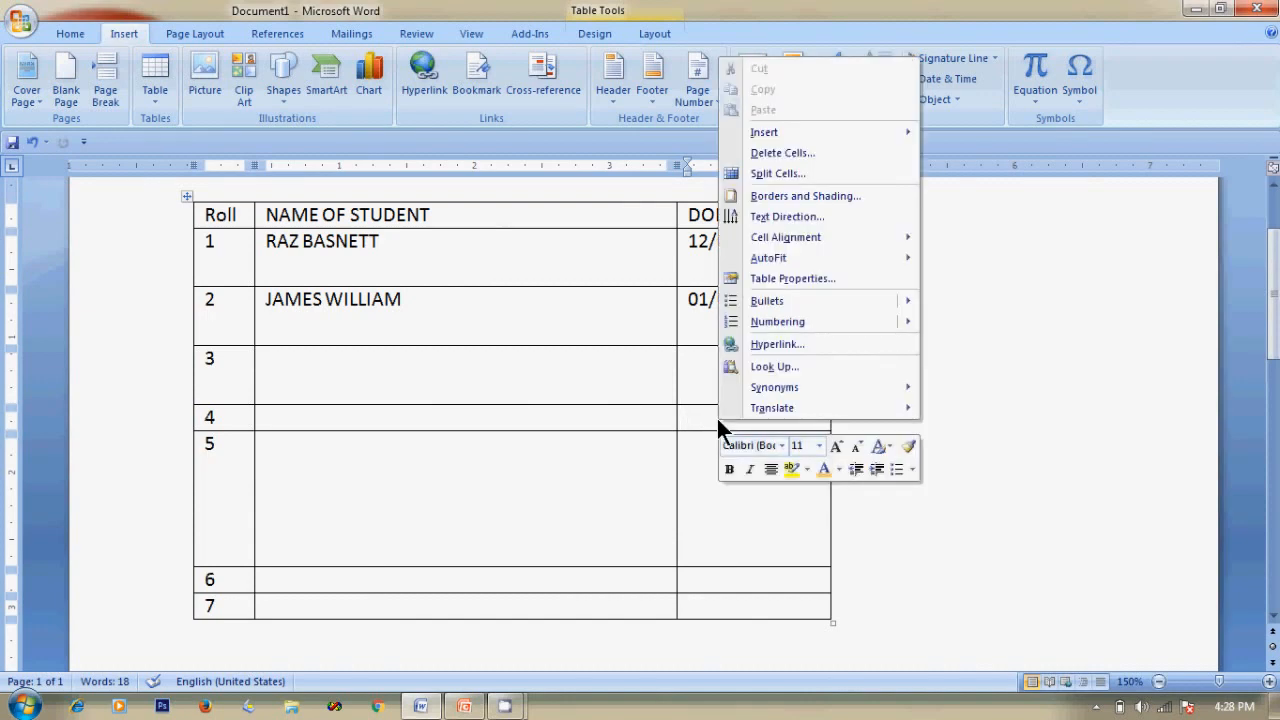
pyautogui.click(789, 278)
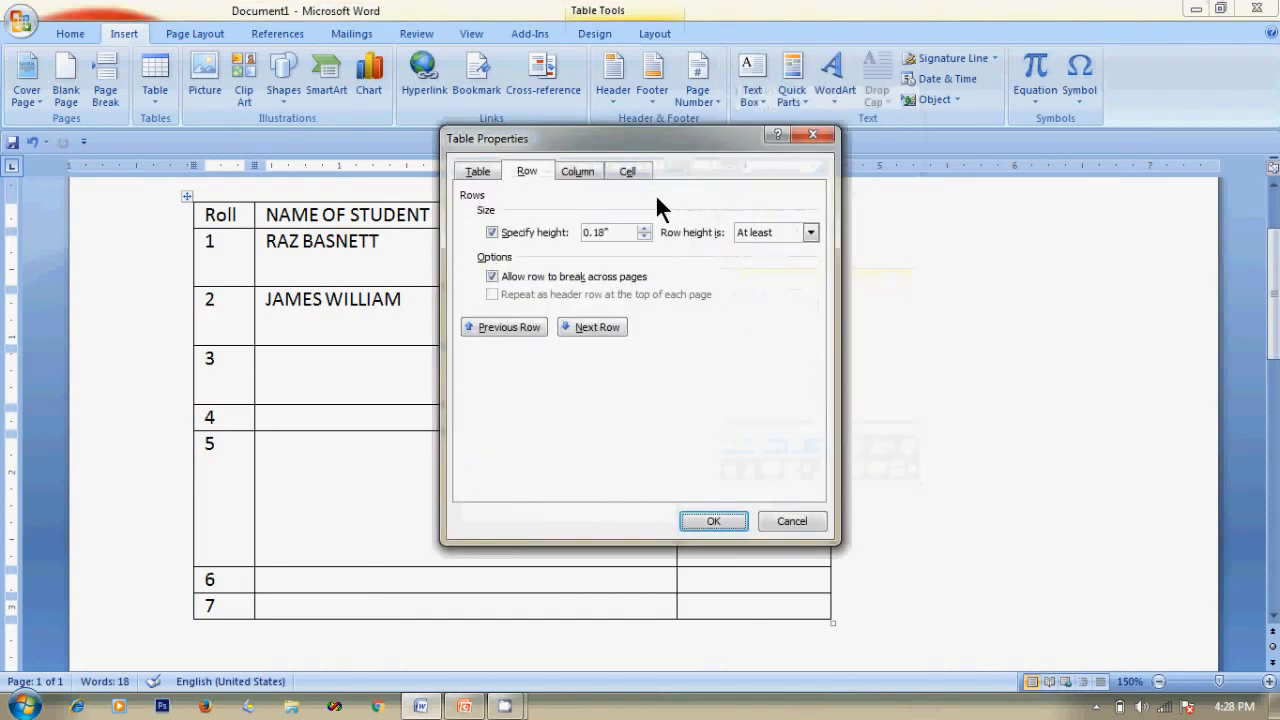
pyautogui.click(584, 172)
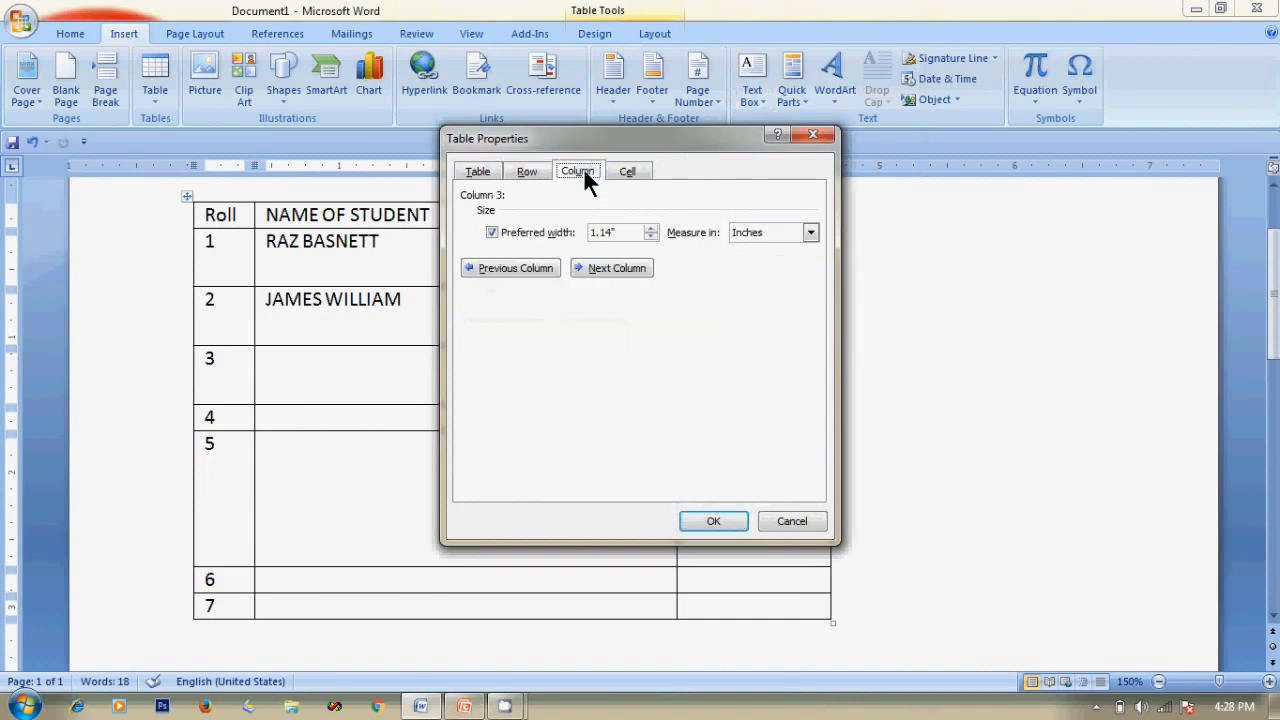
pyautogui.click(649, 227)
pyautogui.click(649, 227)
pyautogui.click(729, 518)
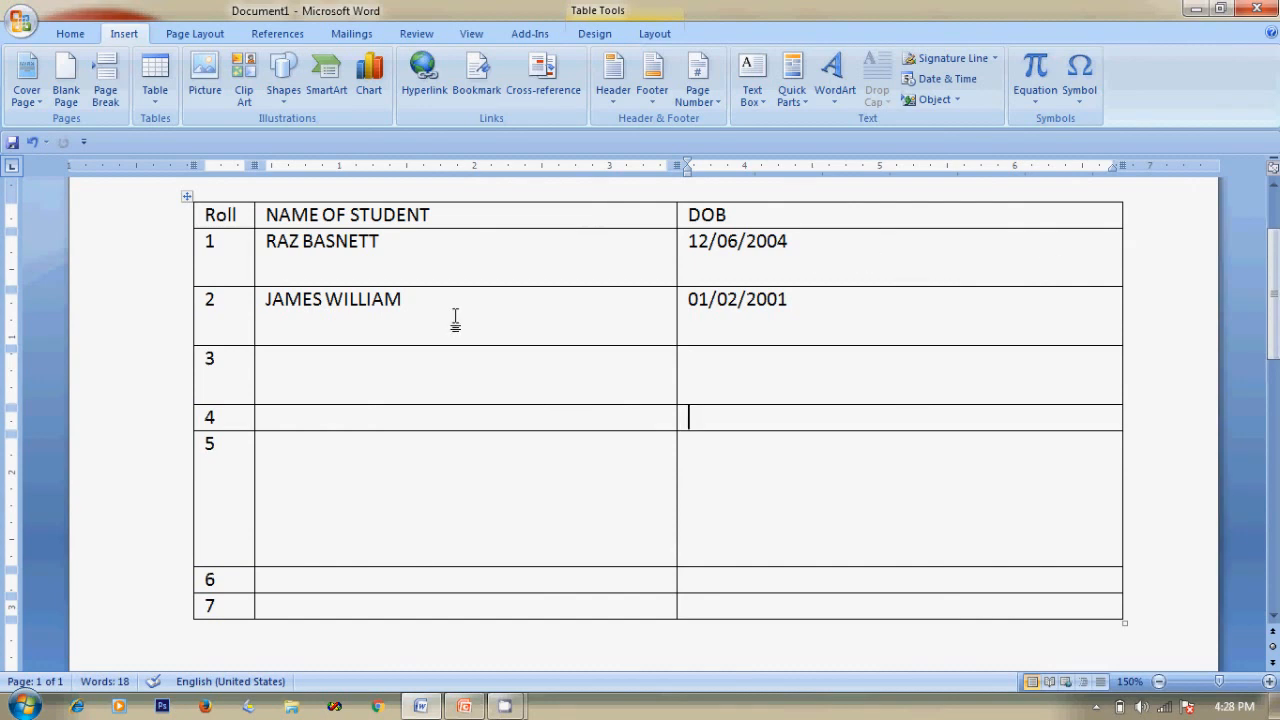
# Inspect the Row, Column and Cell tabs of Table Properties, confirming 0.42" height and 3.13" width.
pyautogui.rightClick(388, 258)
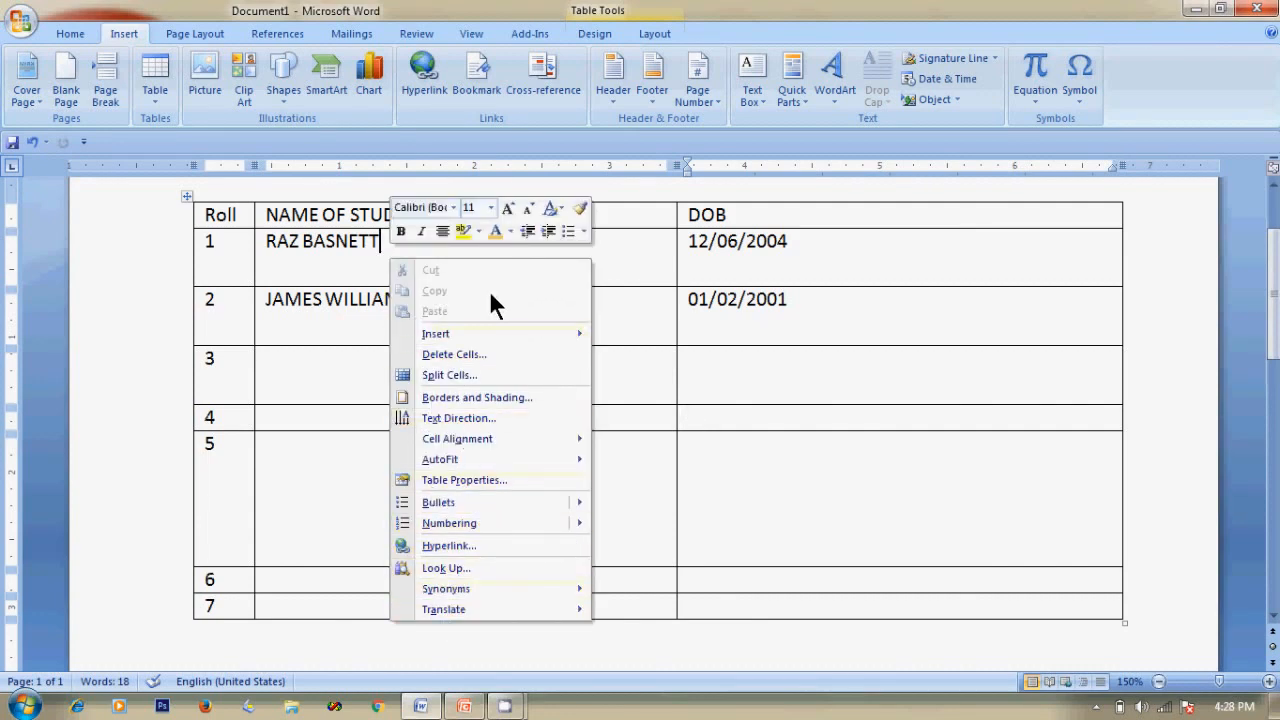
pyautogui.click(462, 478)
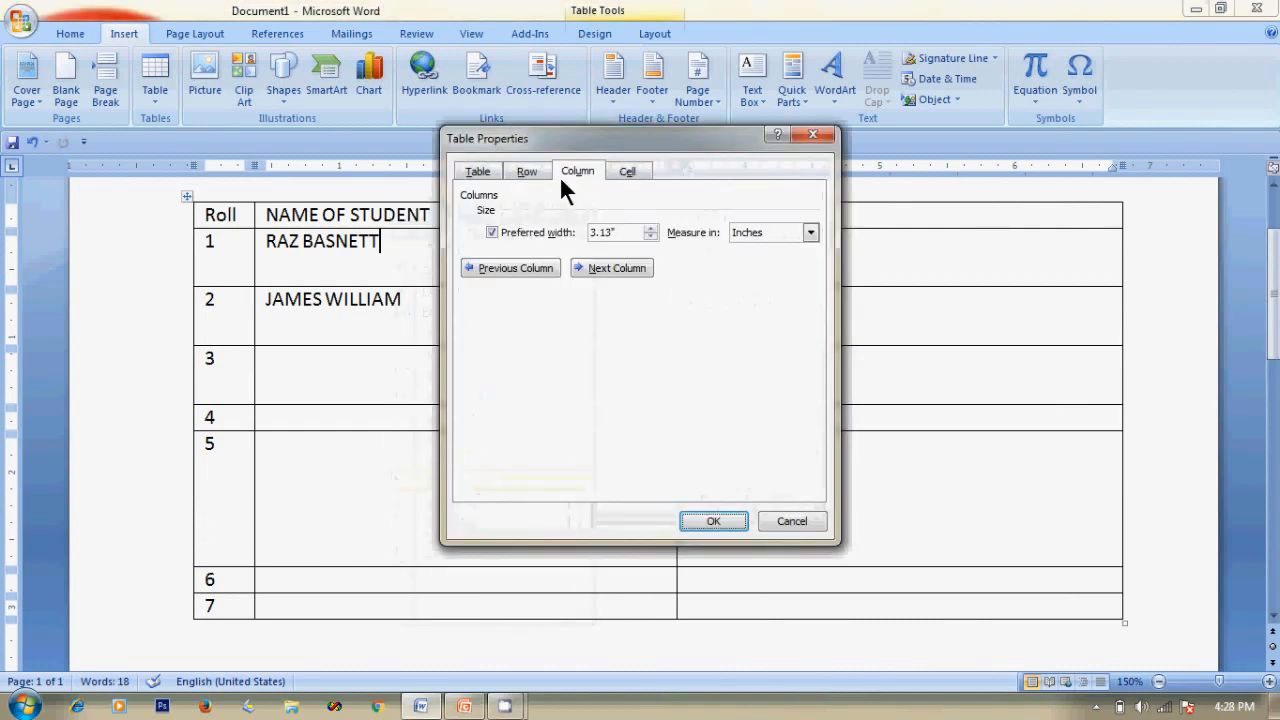
pyautogui.click(530, 170)
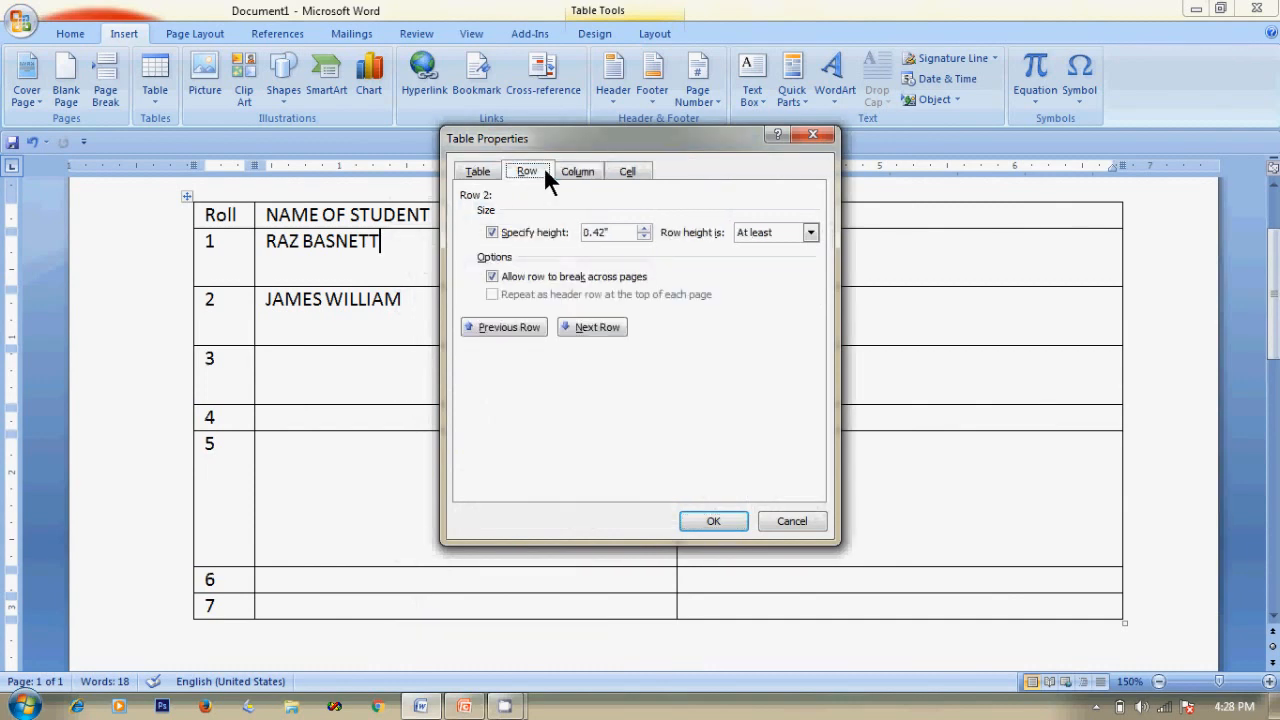
pyautogui.click(576, 172)
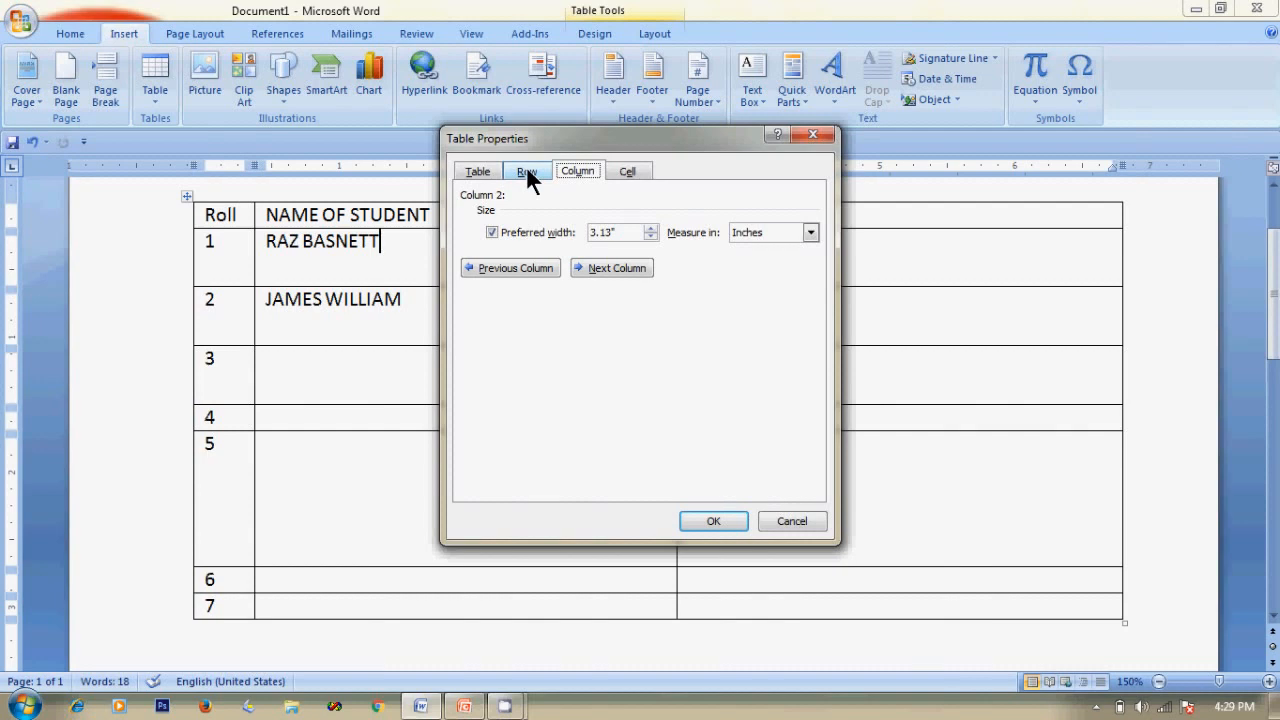
pyautogui.click(526, 170)
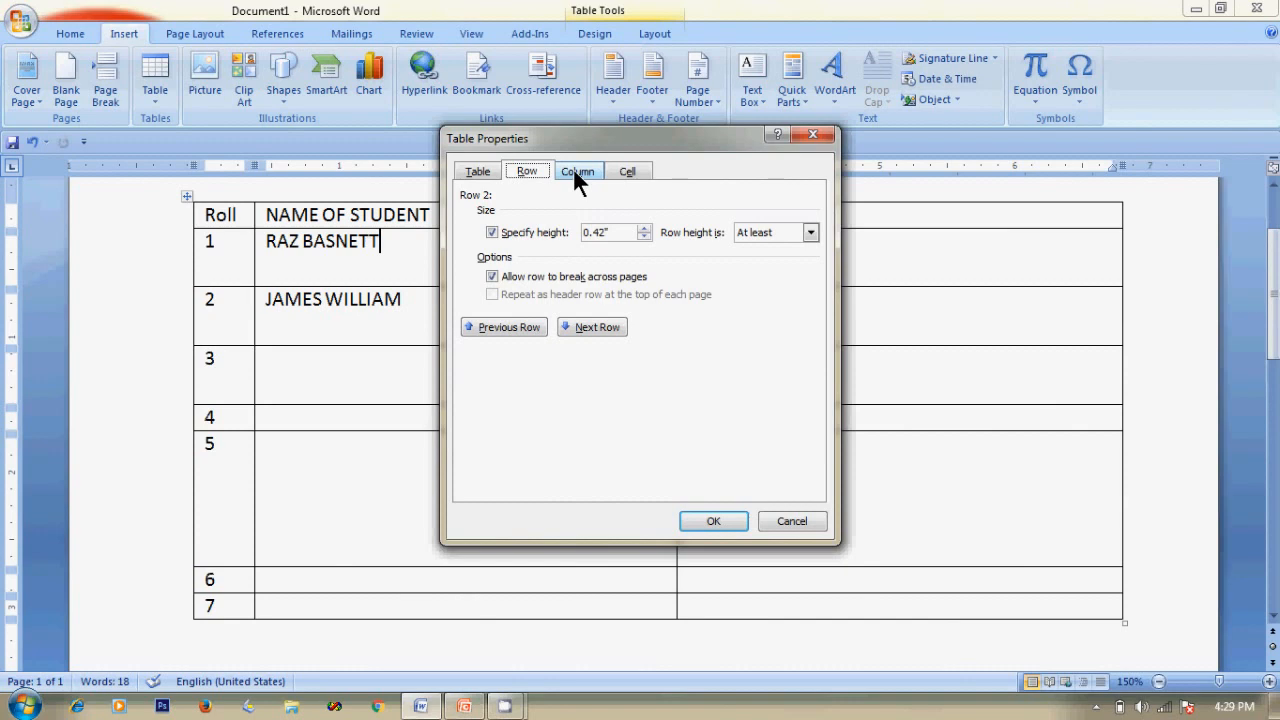
pyautogui.click(574, 172)
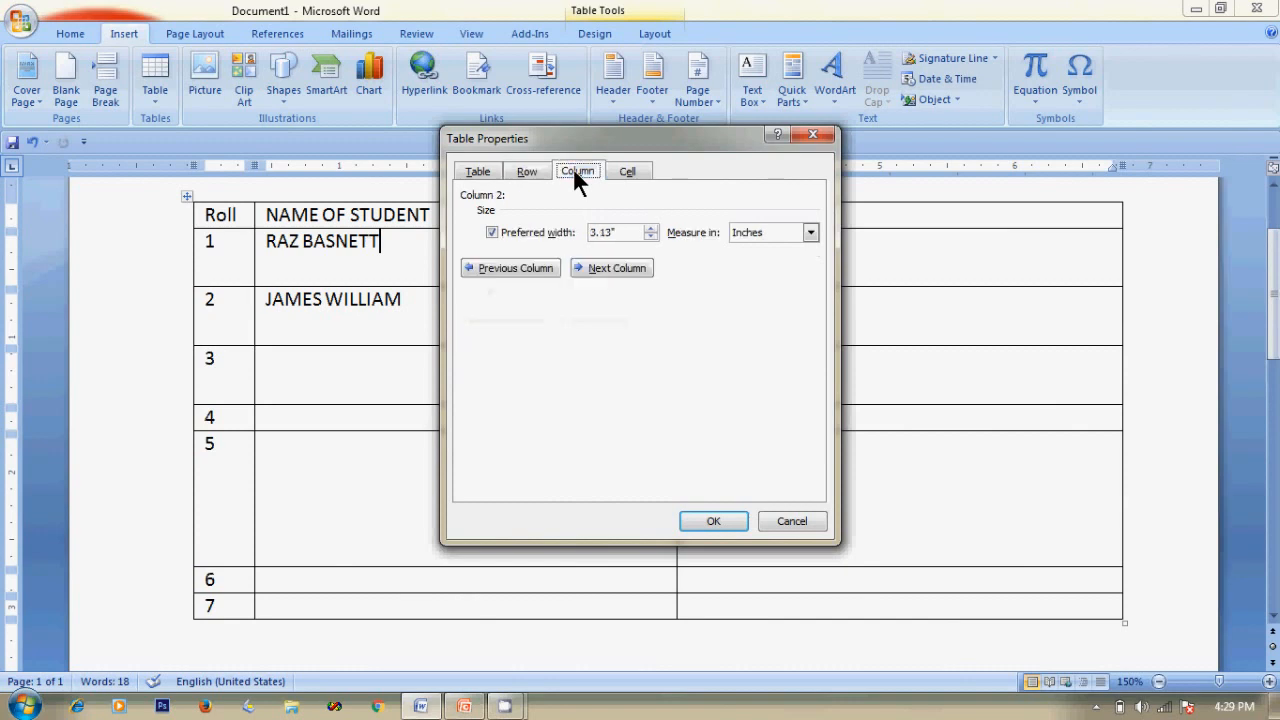
pyautogui.click(630, 172)
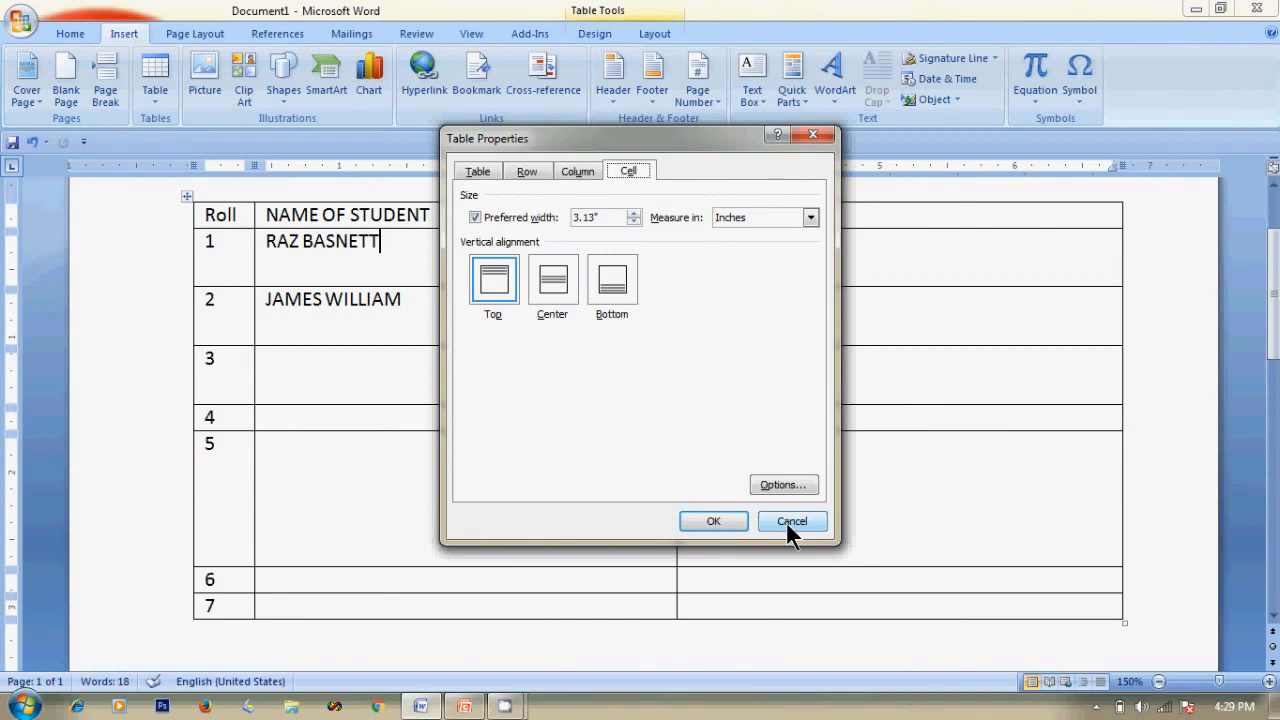
pyautogui.click(573, 168)
pyautogui.click(530, 174)
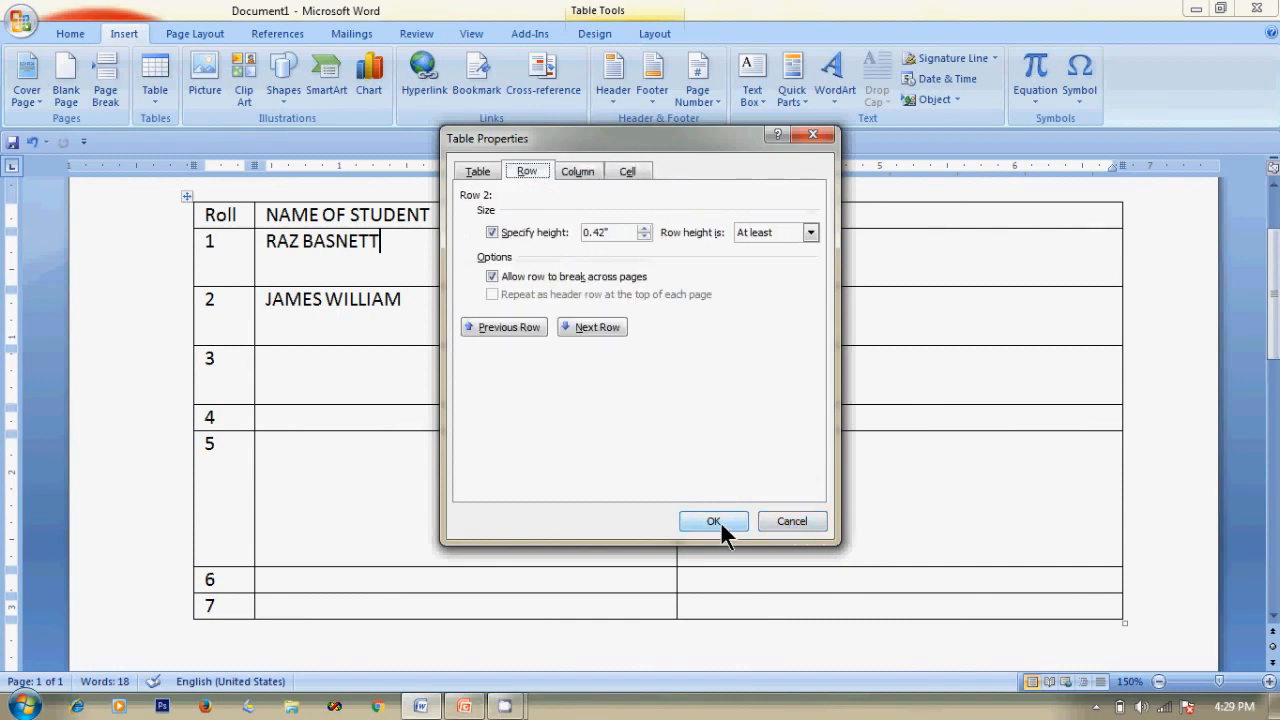
pyautogui.click(807, 519)
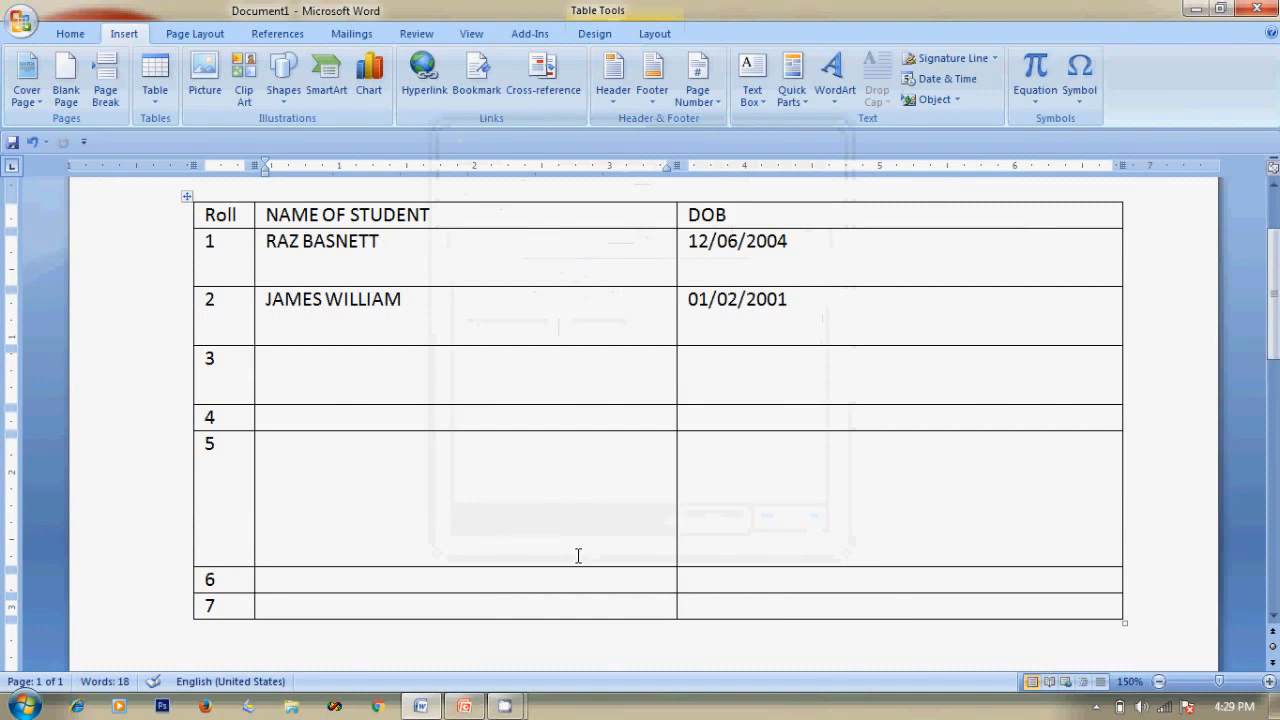
# Advance the slide show to the EDITING TABLES slide, then return to Word.
pyautogui.hotkey('alt', 'Tab')
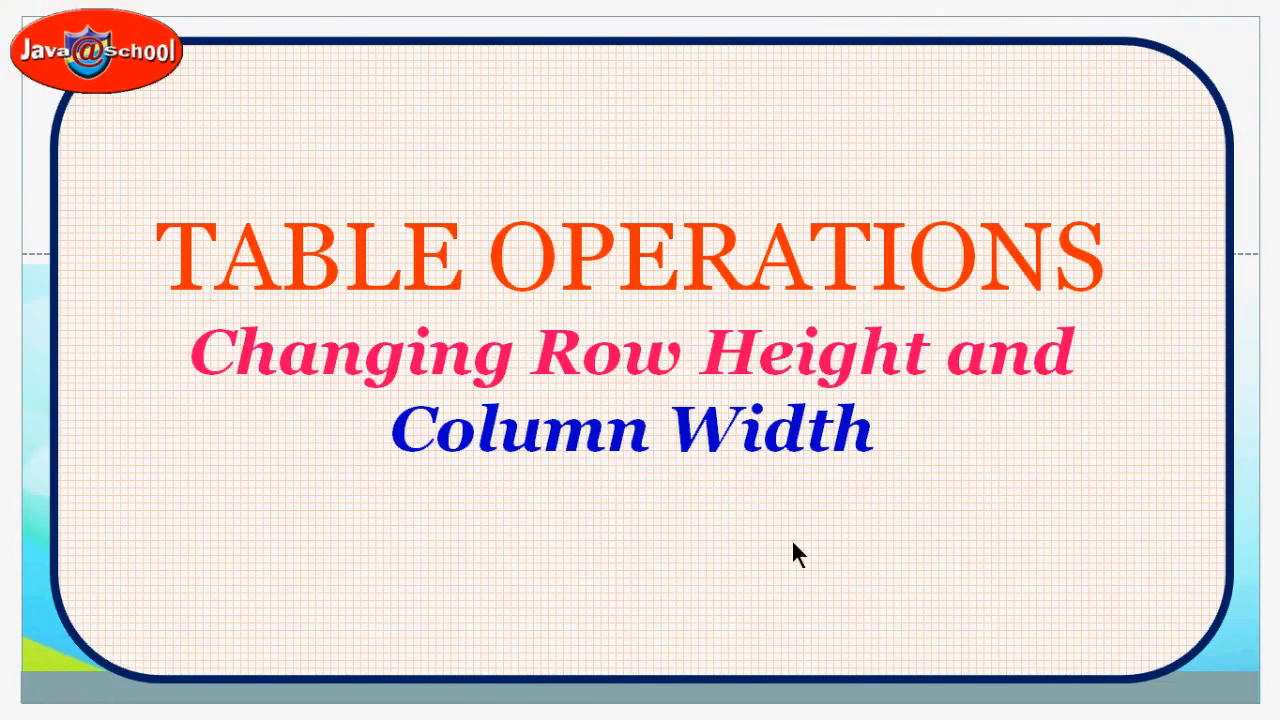
pyautogui.click(729, 573)
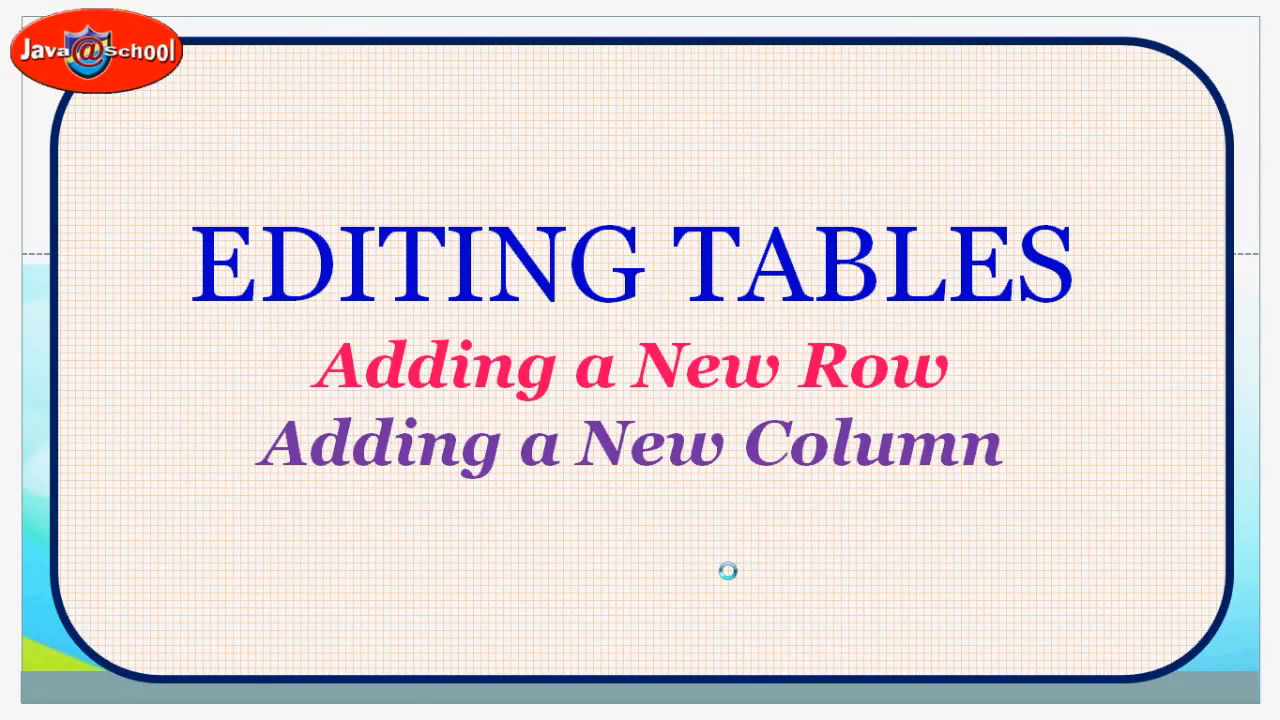
pyautogui.hotkey('alt', 'Tab')
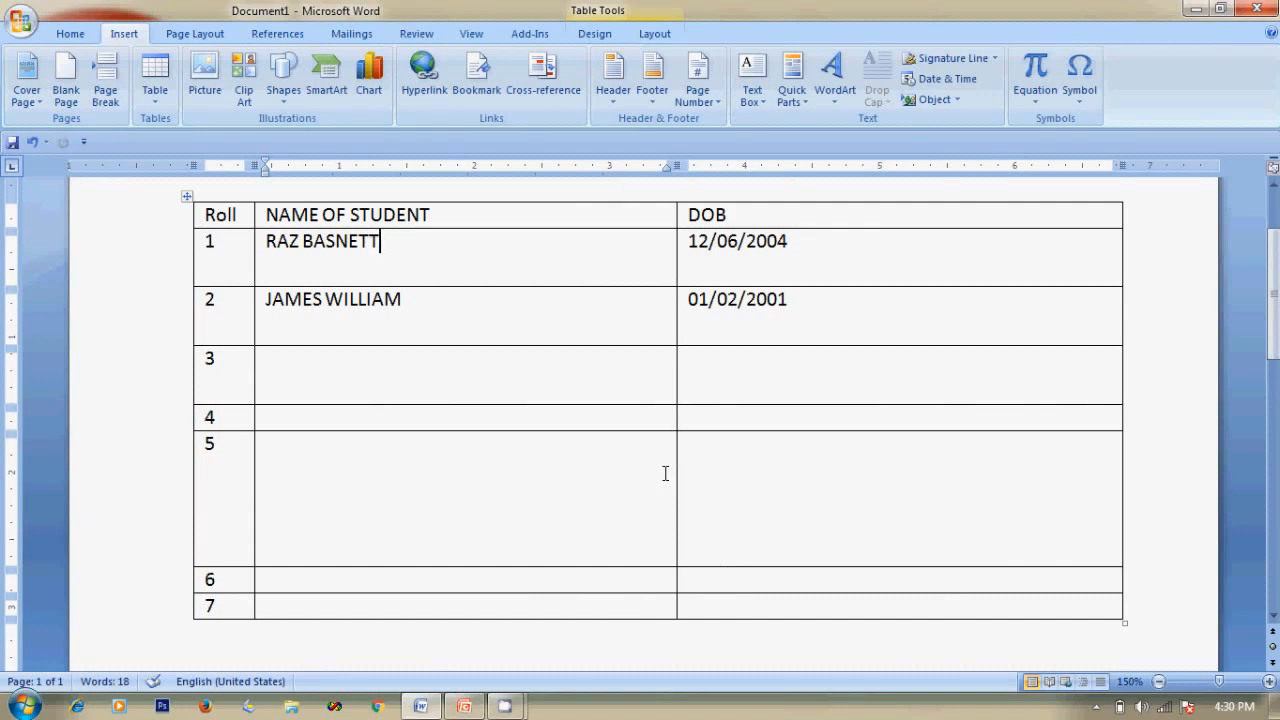
# Shrink rows 3, 5, 2 and 1 of the student table to single-line height.
pyautogui.scroll(2, 665, 473)
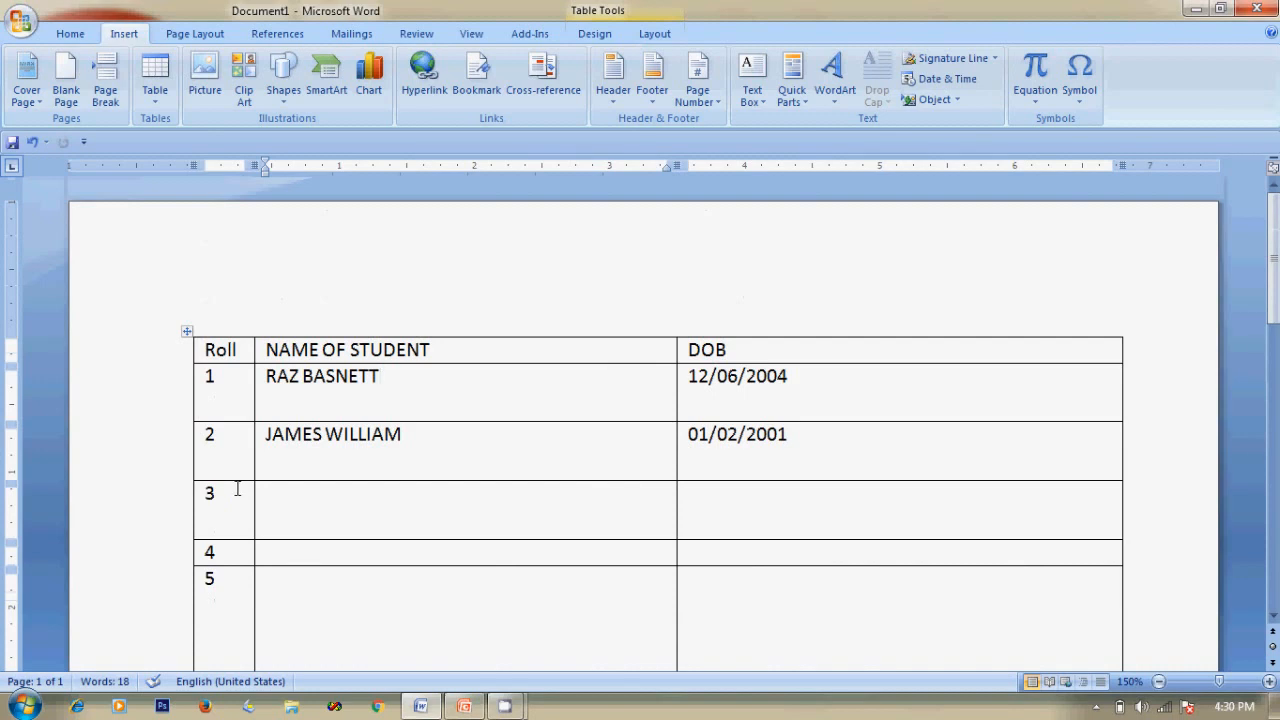
pyautogui.moveTo(360, 538); pyautogui.dragTo(360, 506)
pyautogui.scroll(-3, 435, 640)
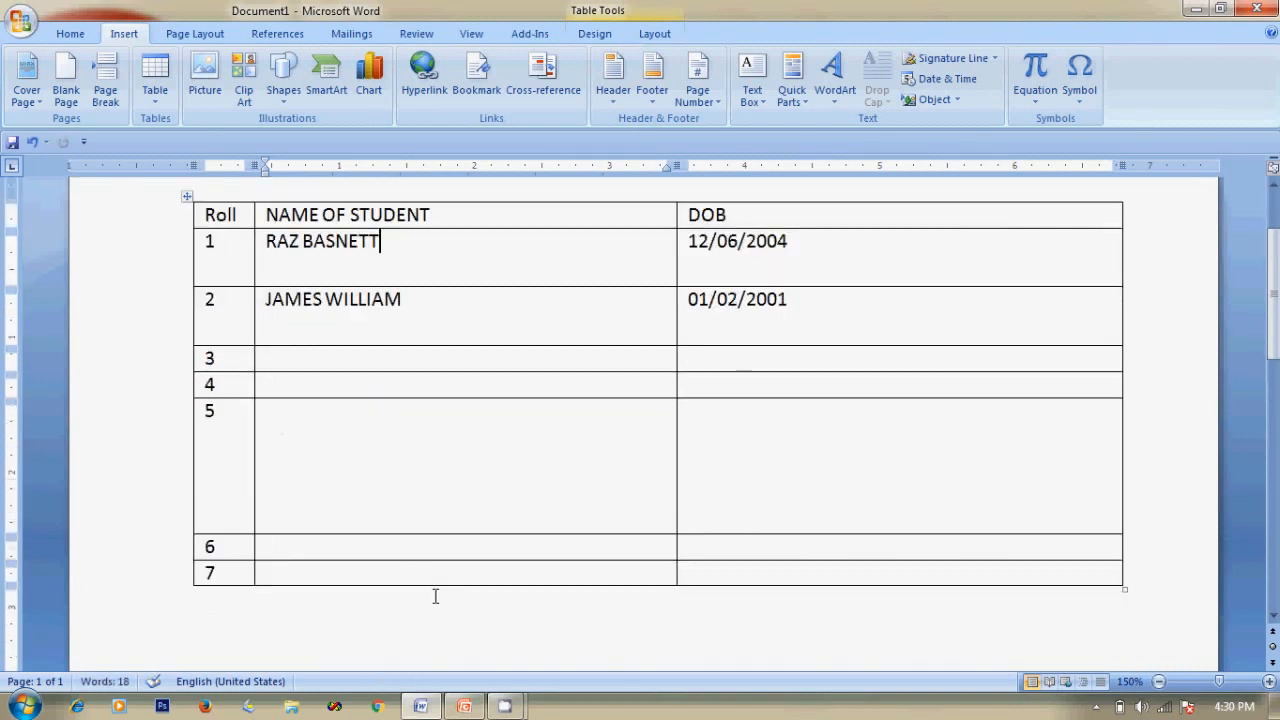
pyautogui.moveTo(394, 533); pyautogui.dragTo(400, 424)
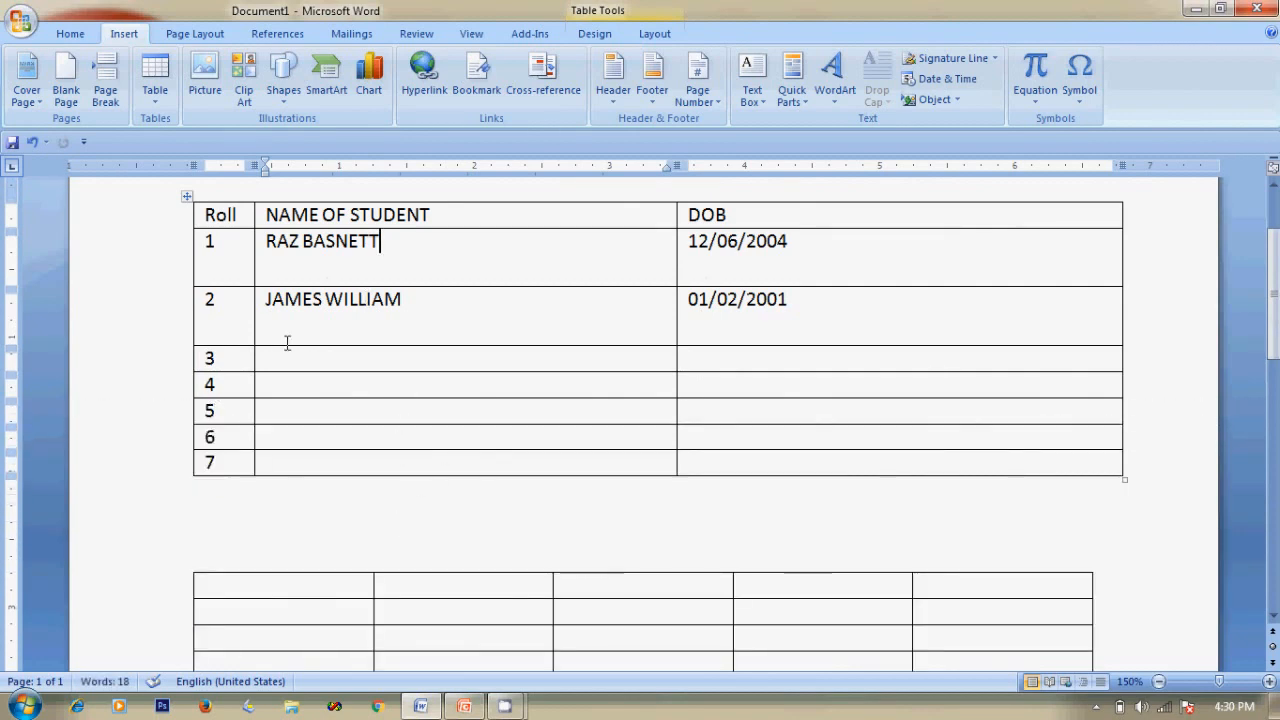
pyautogui.moveTo(300, 346); pyautogui.dragTo(313, 320)
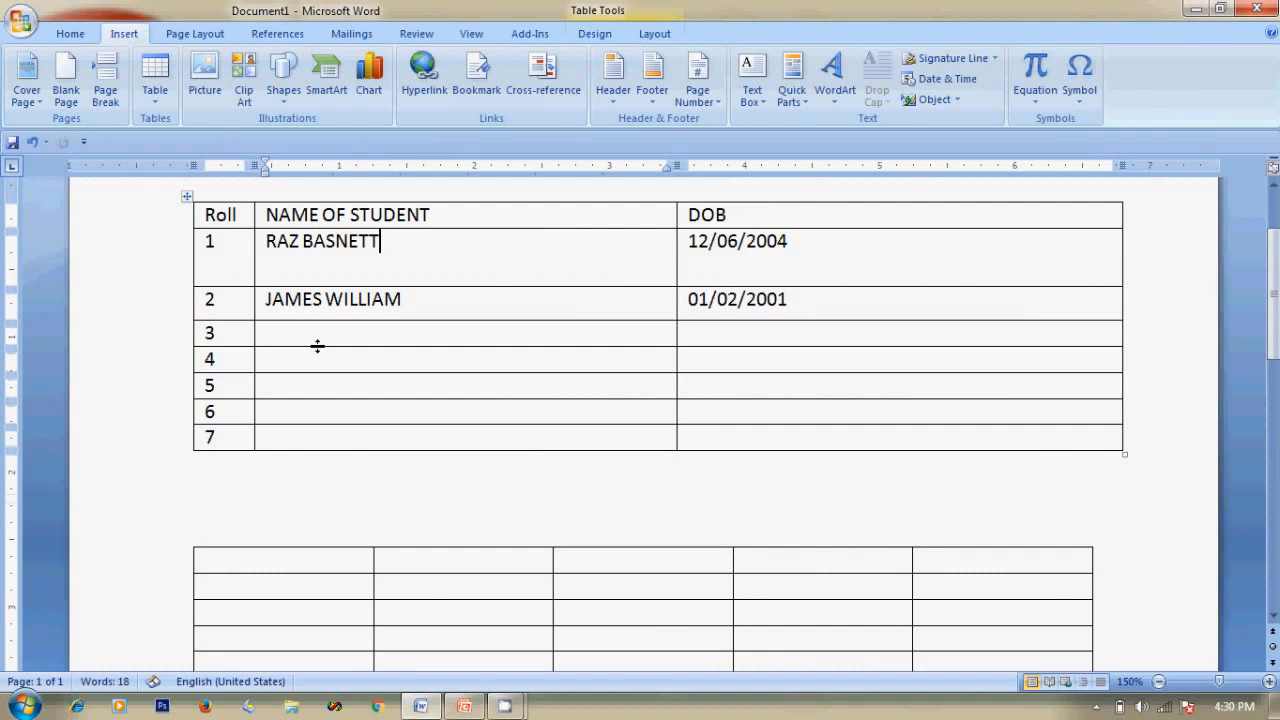
pyautogui.moveTo(382, 287); pyautogui.dragTo(382, 254)
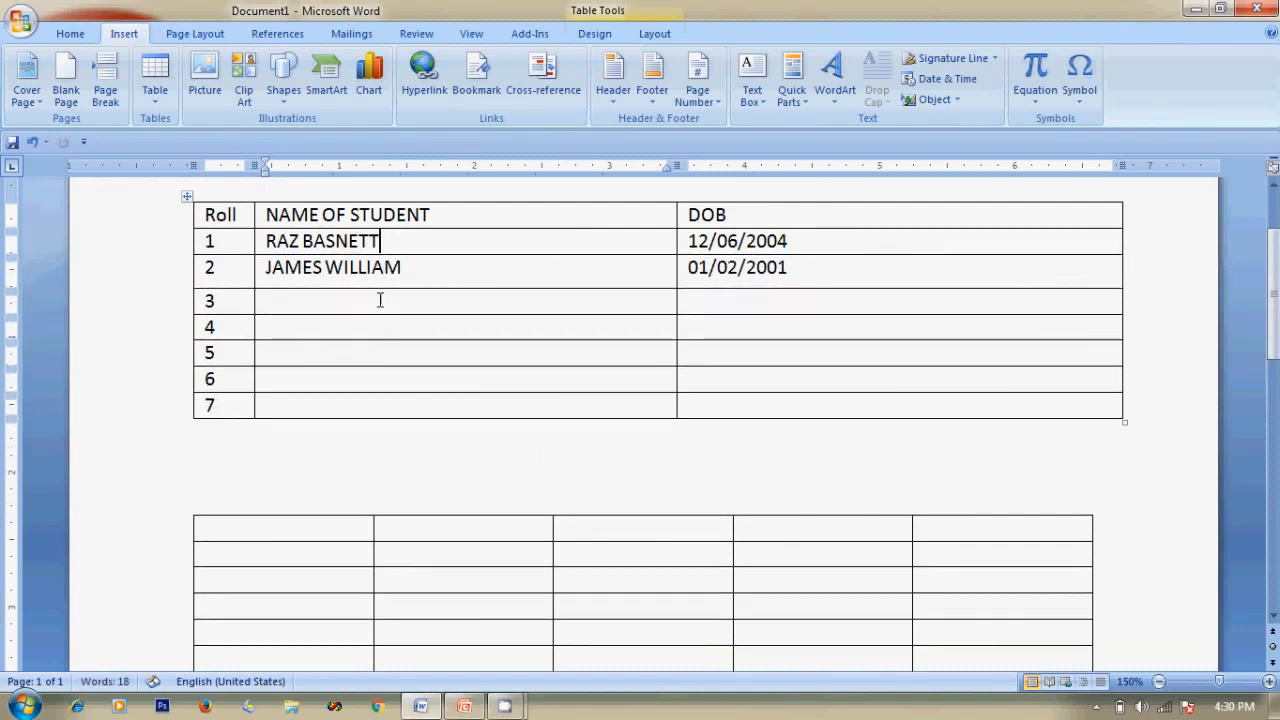
pyautogui.click(267, 272)
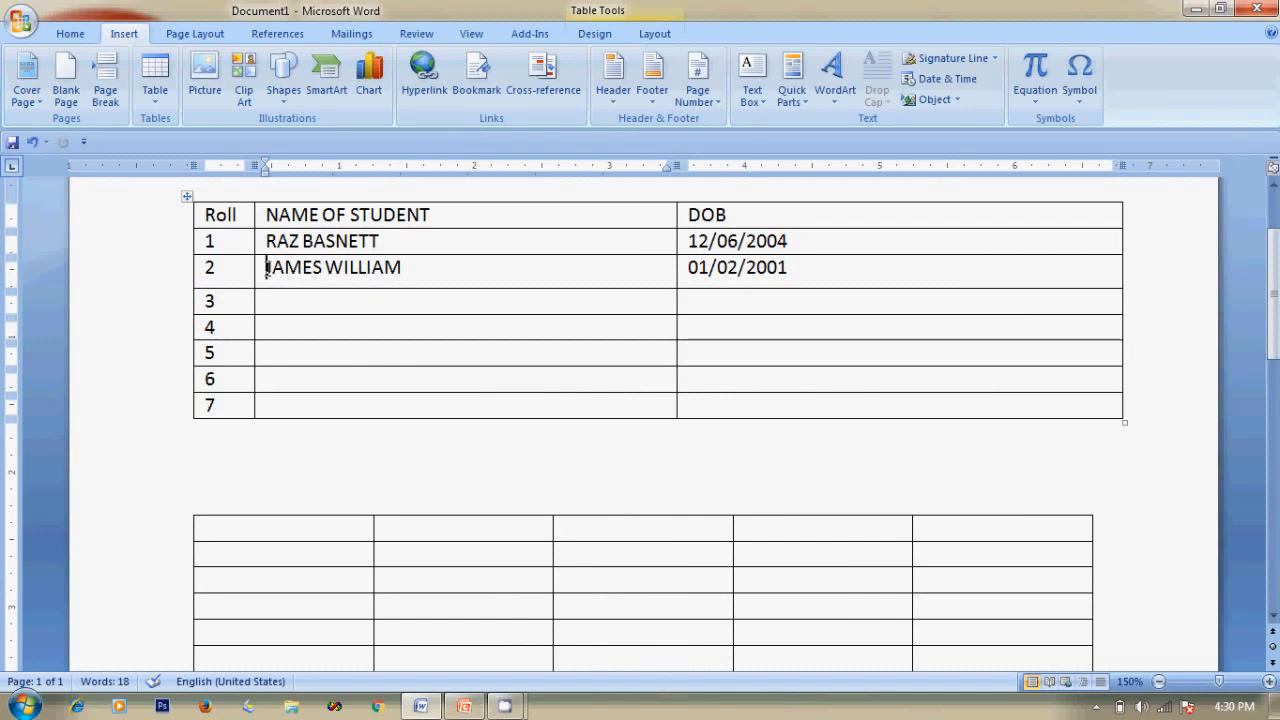
pyautogui.rightClick(267, 270)
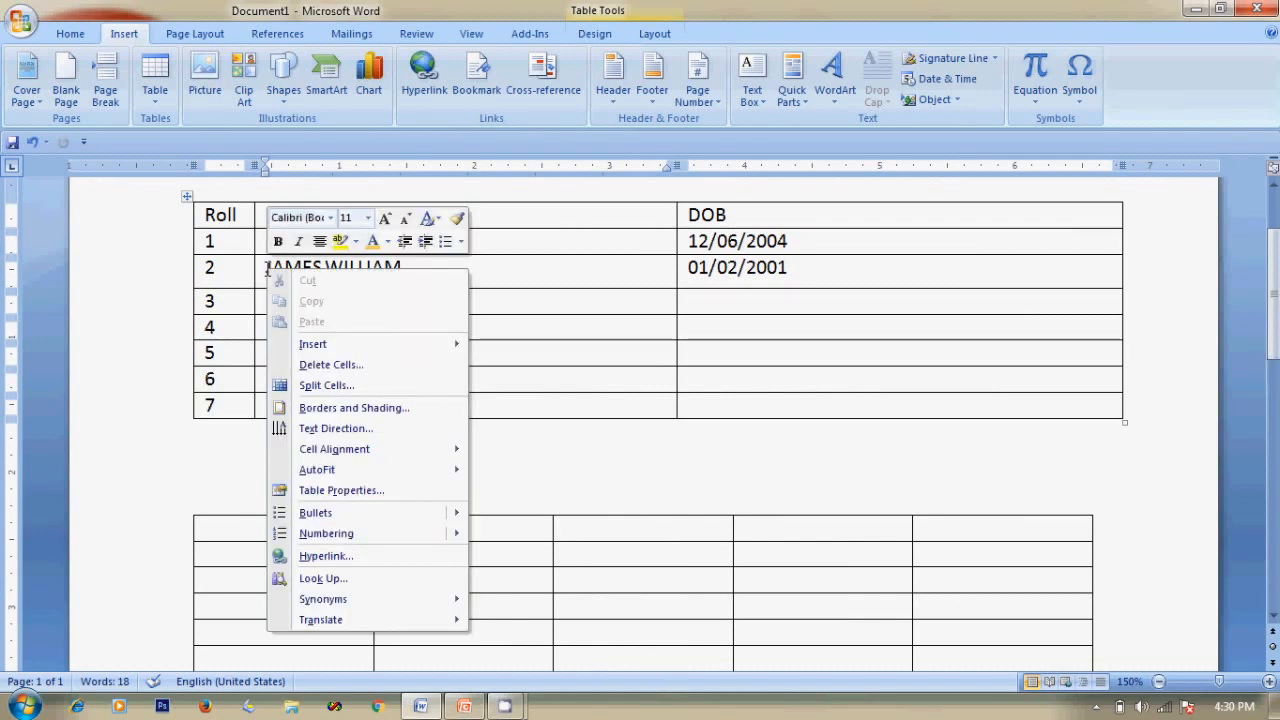
pyautogui.moveTo(313, 352)
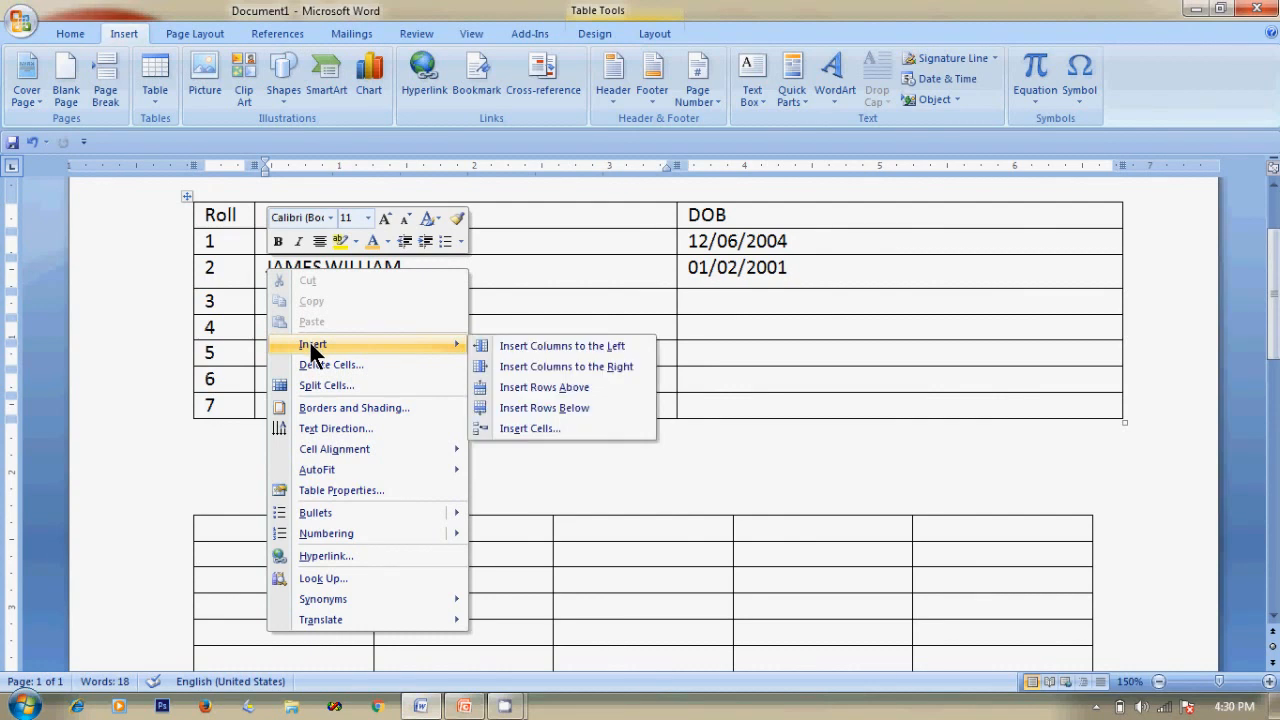
pyautogui.click(553, 387)
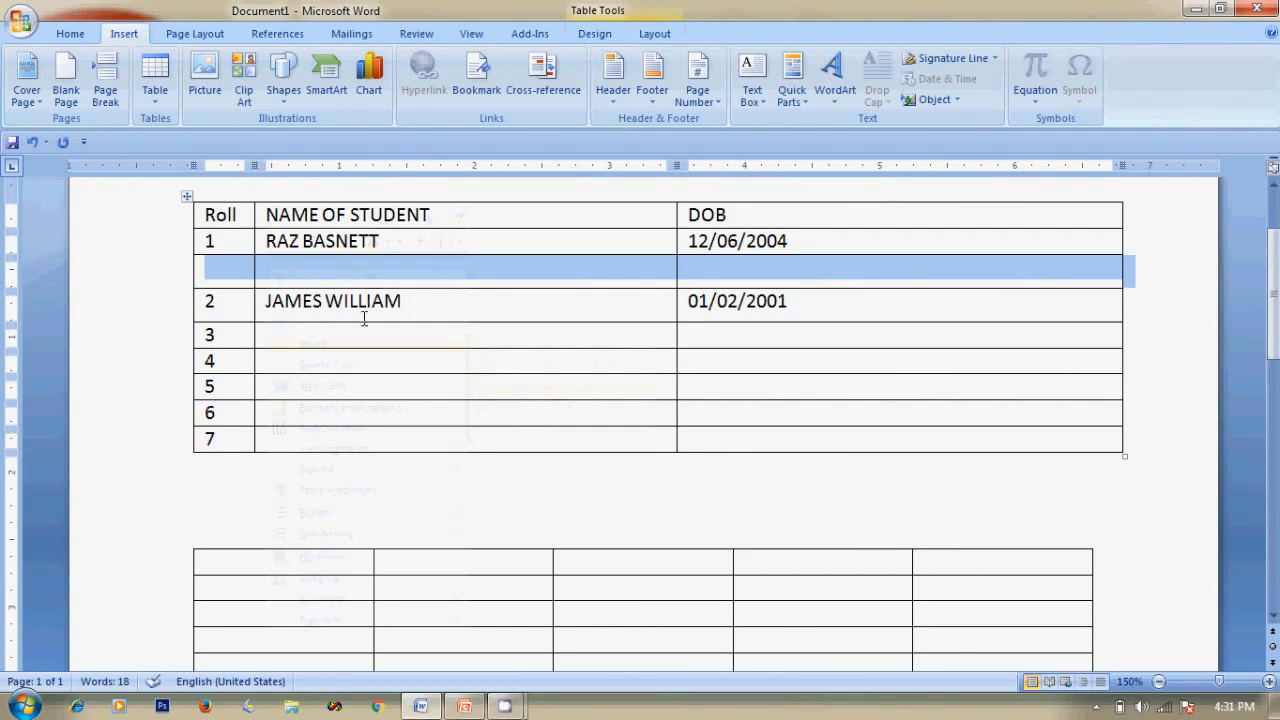
pyautogui.hotkey('ctrl', 'z')
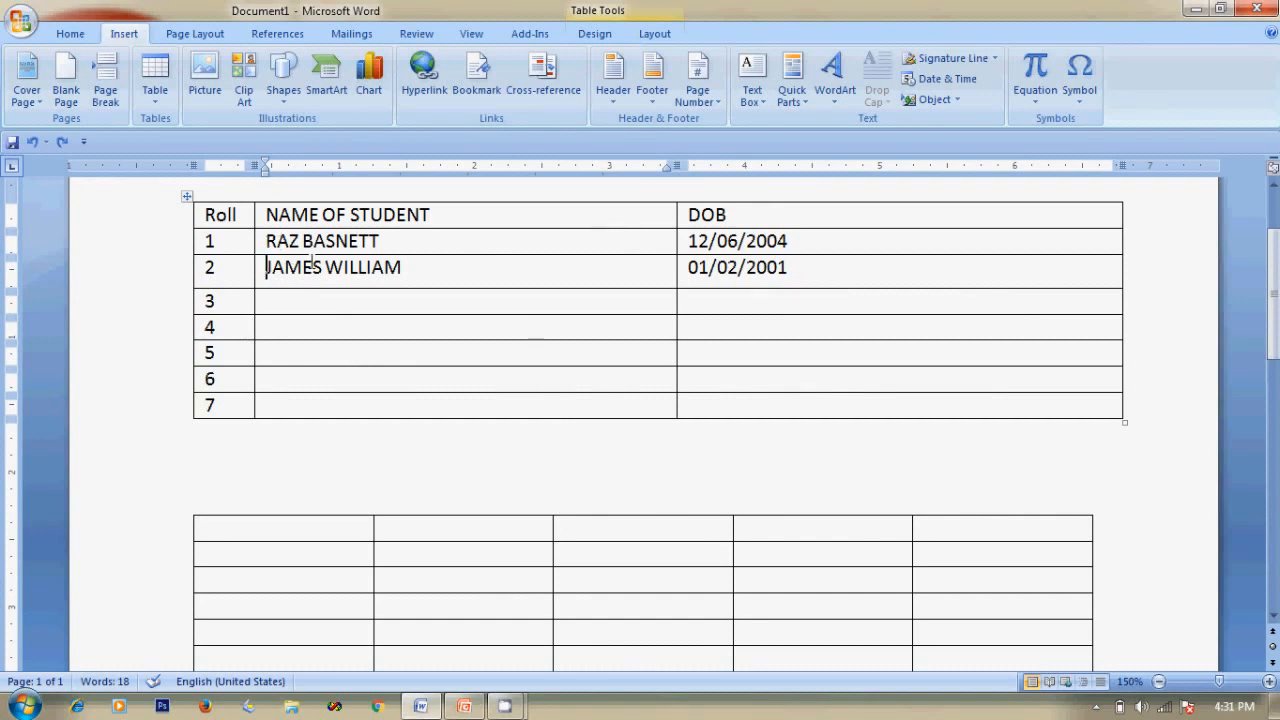
pyautogui.click(267, 241)
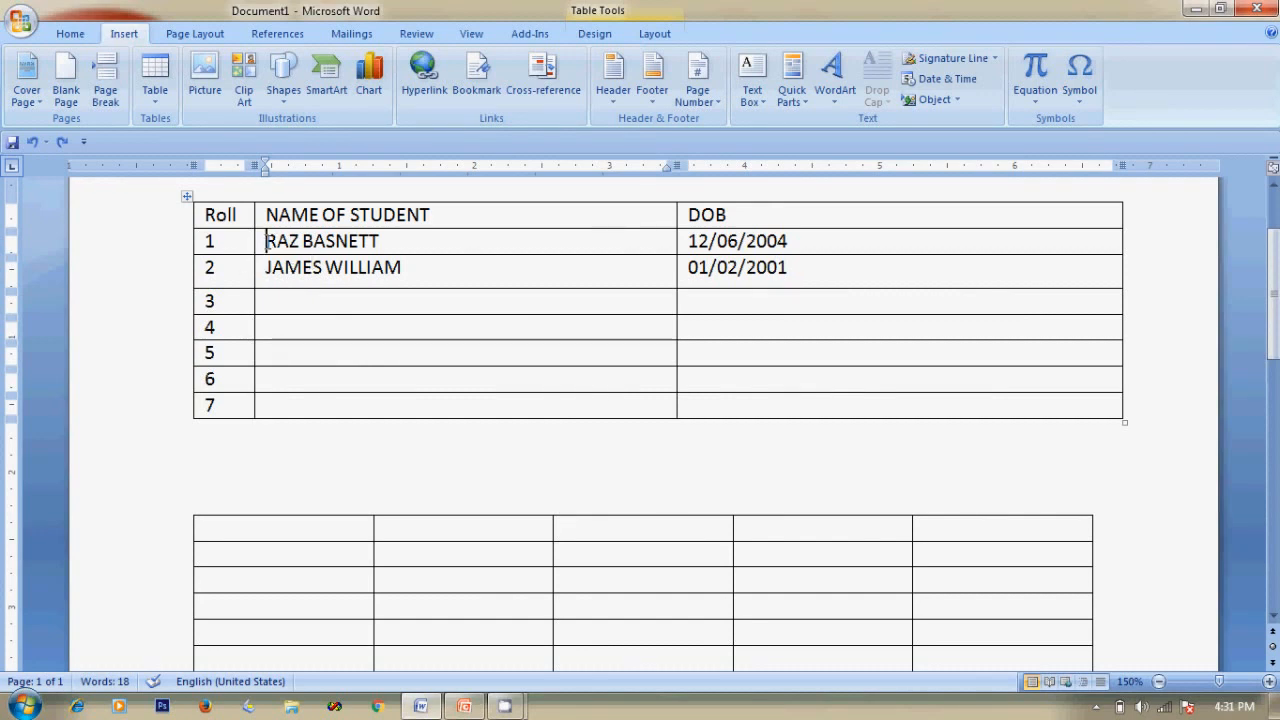
pyautogui.click(254, 268)
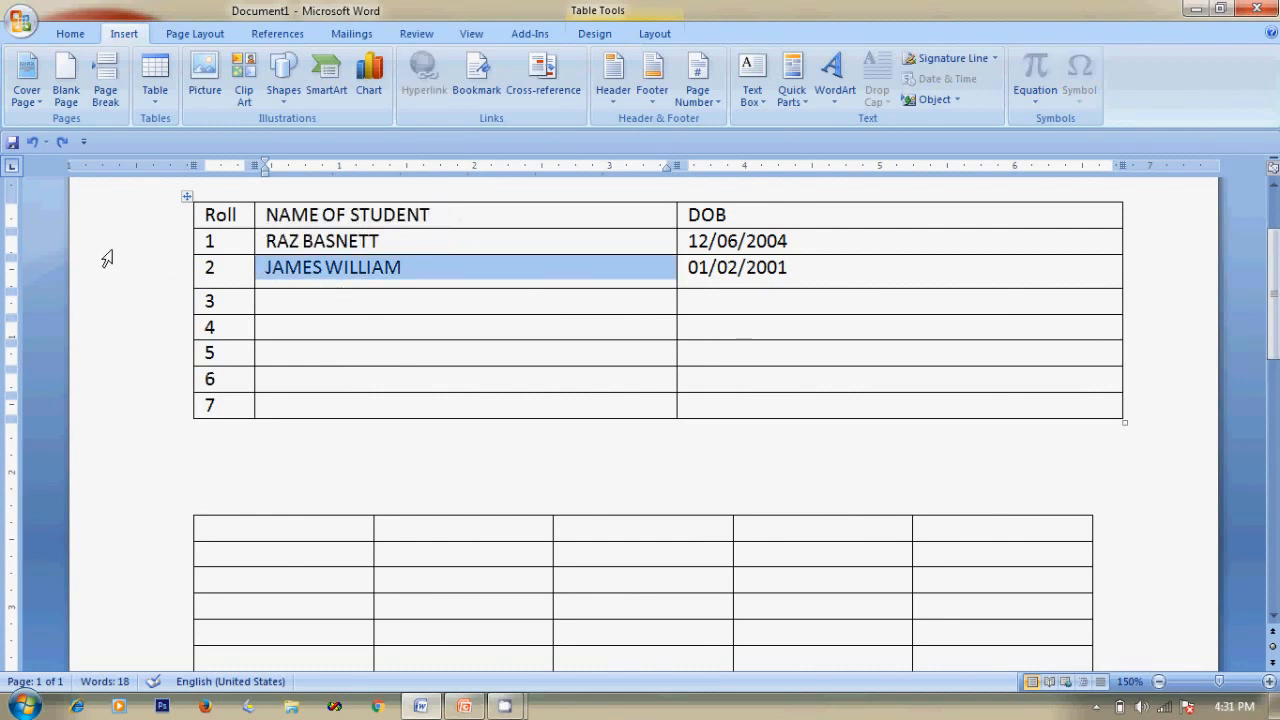
pyautogui.click(111, 251)
pyautogui.click(258, 241)
pyautogui.click(270, 241)
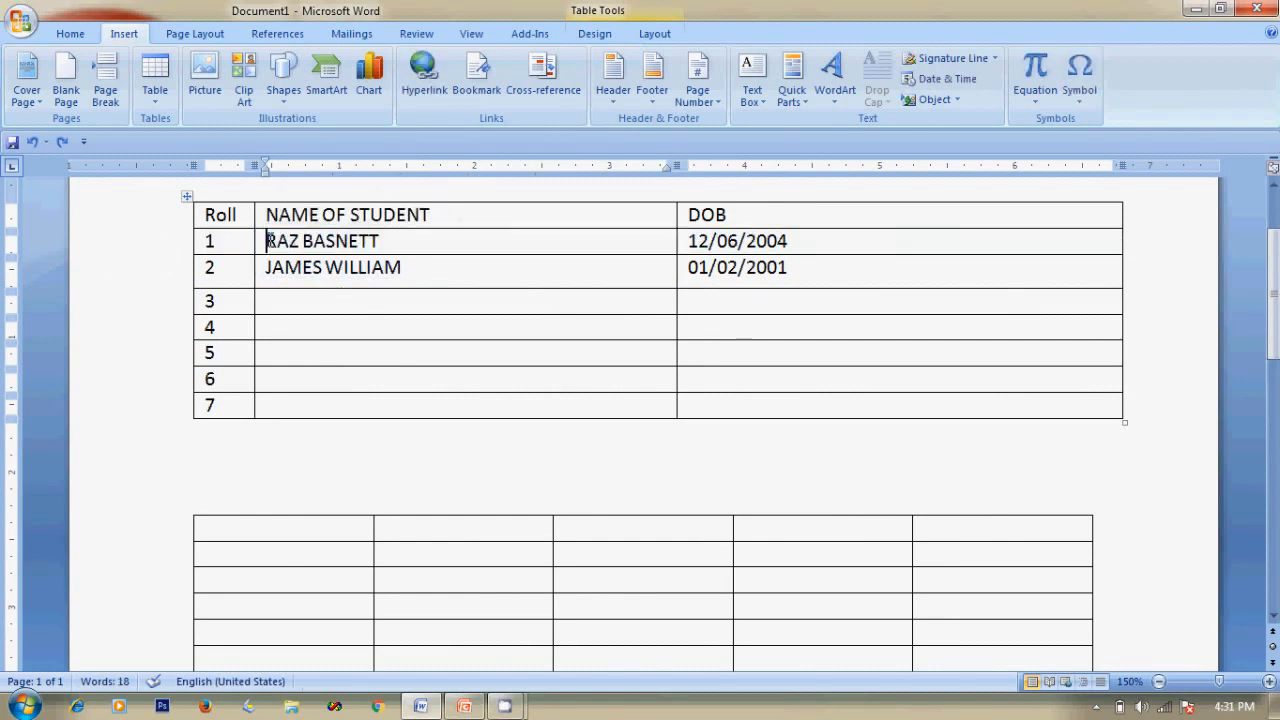
pyautogui.rightClick(268, 241)
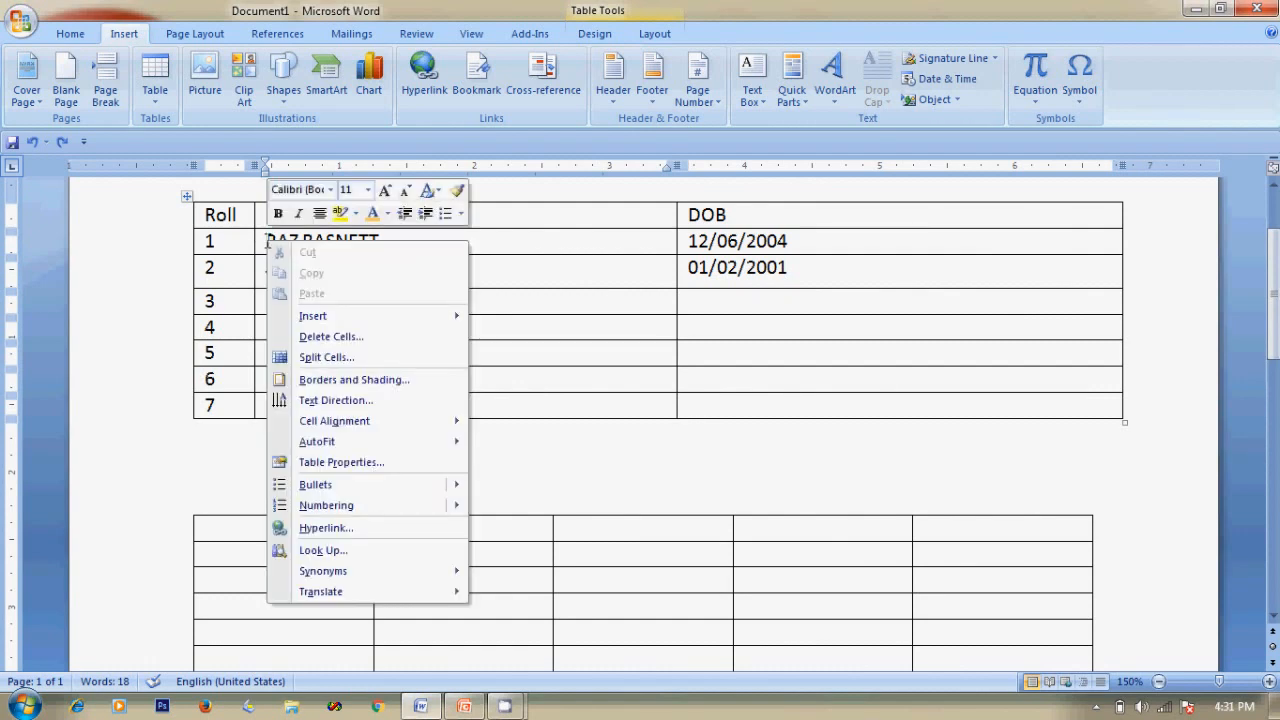
pyautogui.moveTo(336, 312)
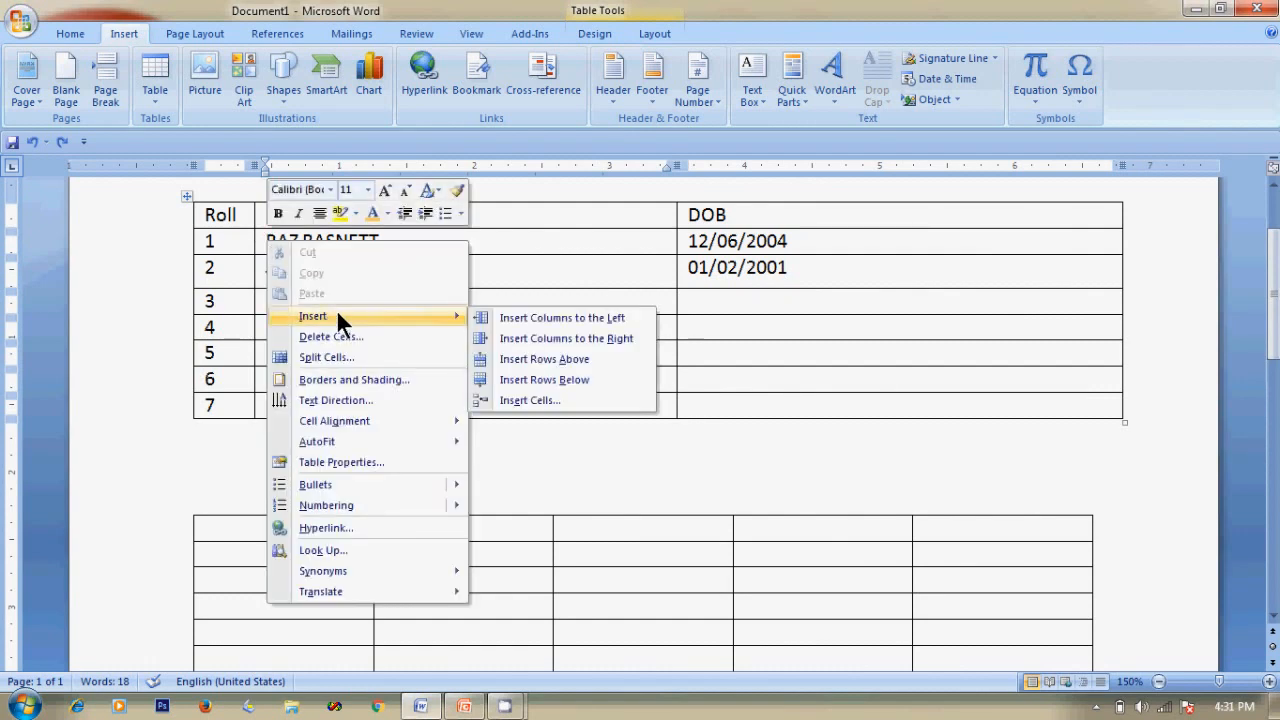
pyautogui.click(589, 381)
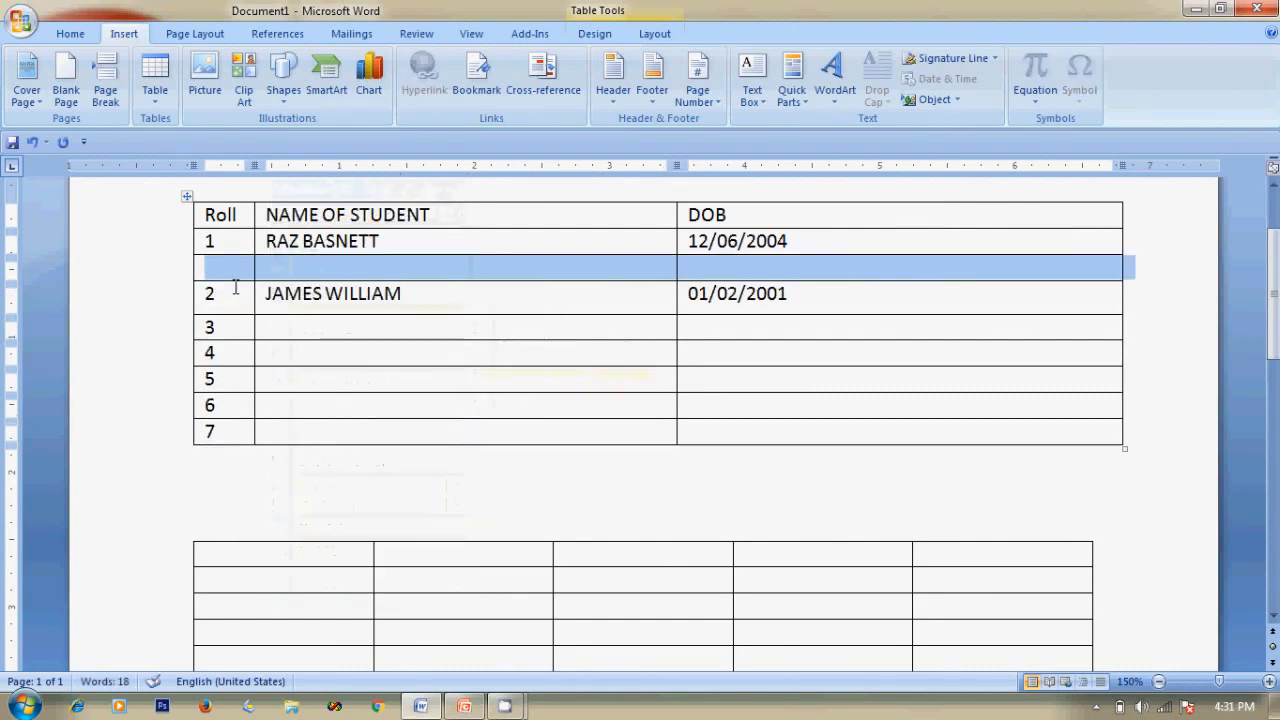
pyautogui.click(1171, 326)
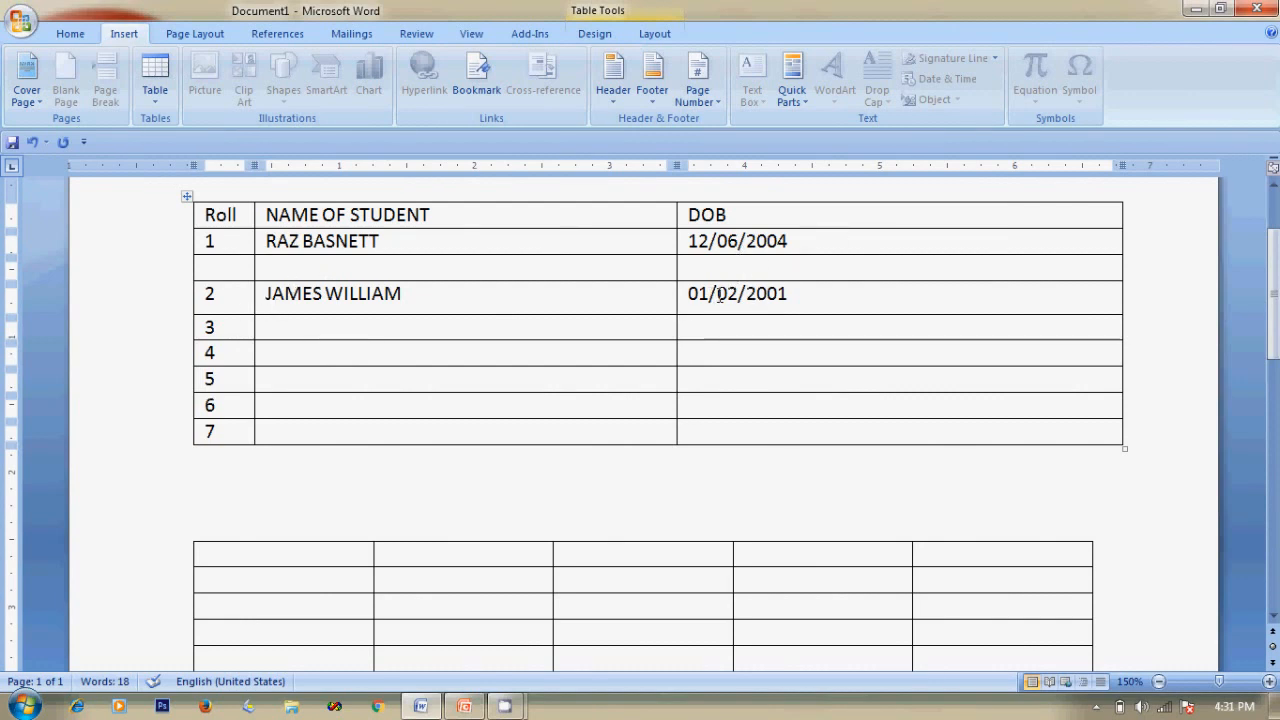
# Widen NAME OF STUDENT and pull in the DOB column so dates still fit on one line.
pyautogui.moveTo(677, 346); pyautogui.dragTo(998, 343)
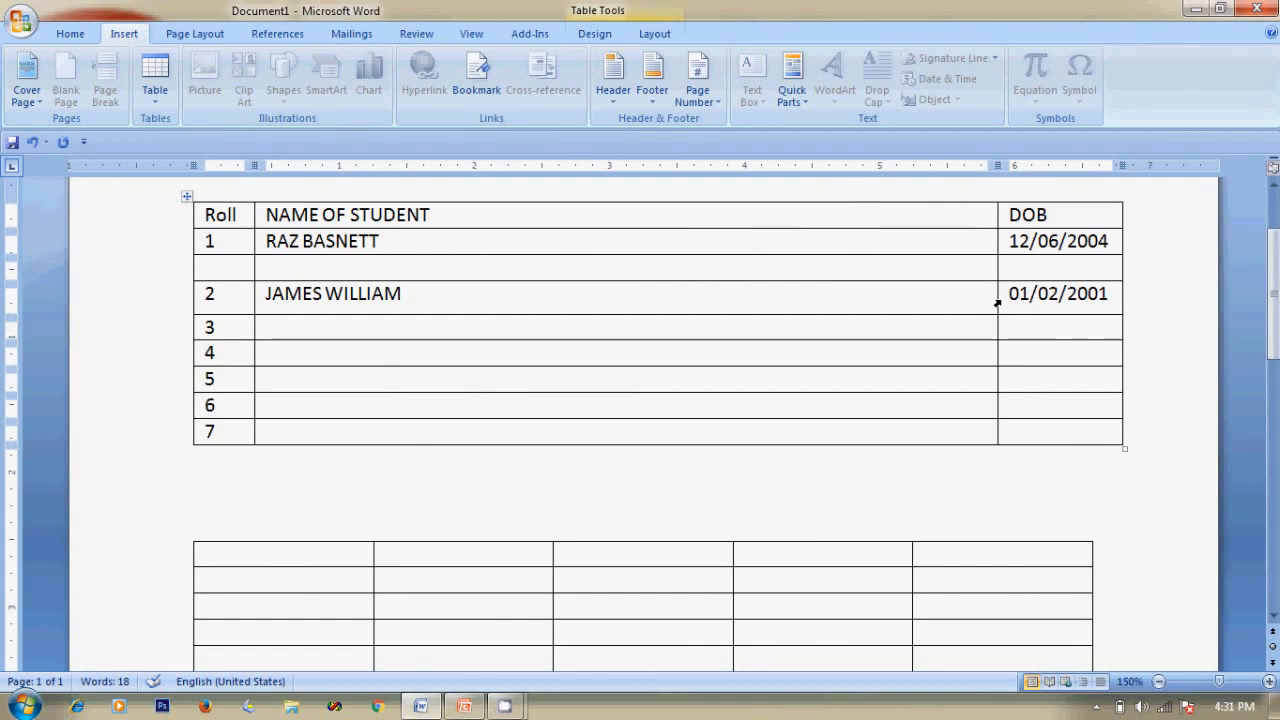
pyautogui.moveTo(998, 297); pyautogui.dragTo(846, 300)
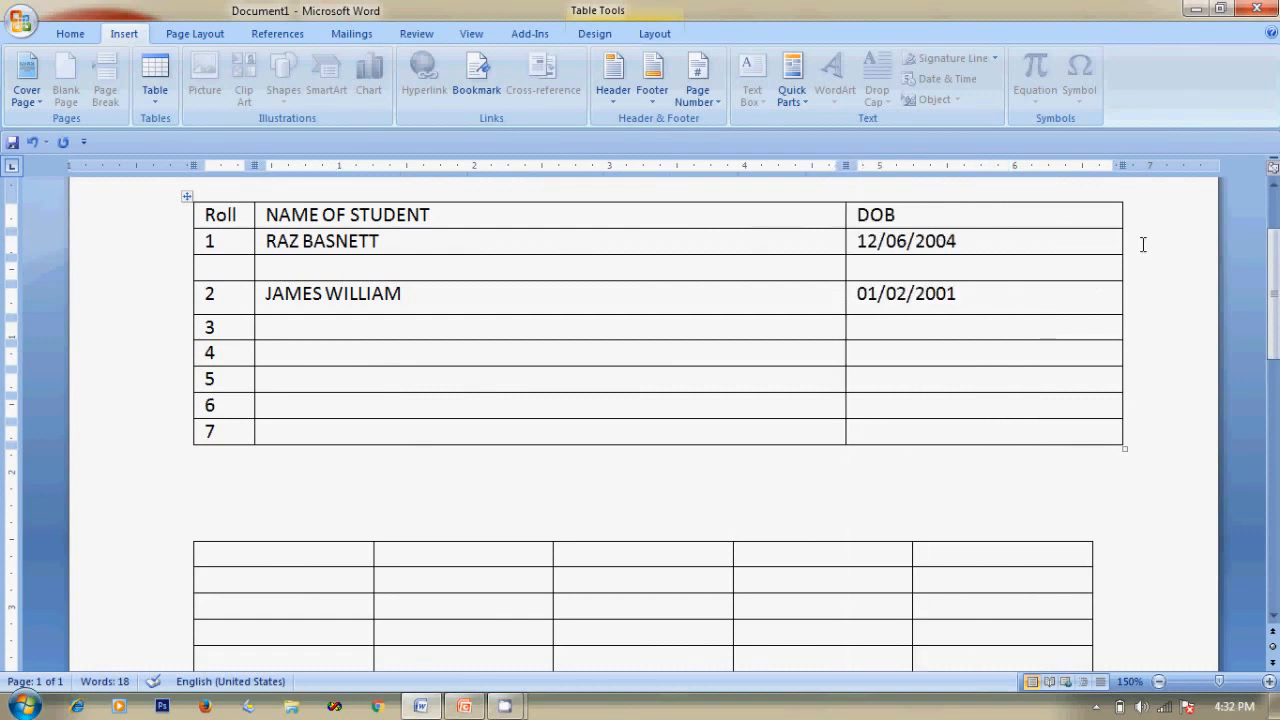
pyautogui.moveTo(1120, 331); pyautogui.dragTo(963, 312)
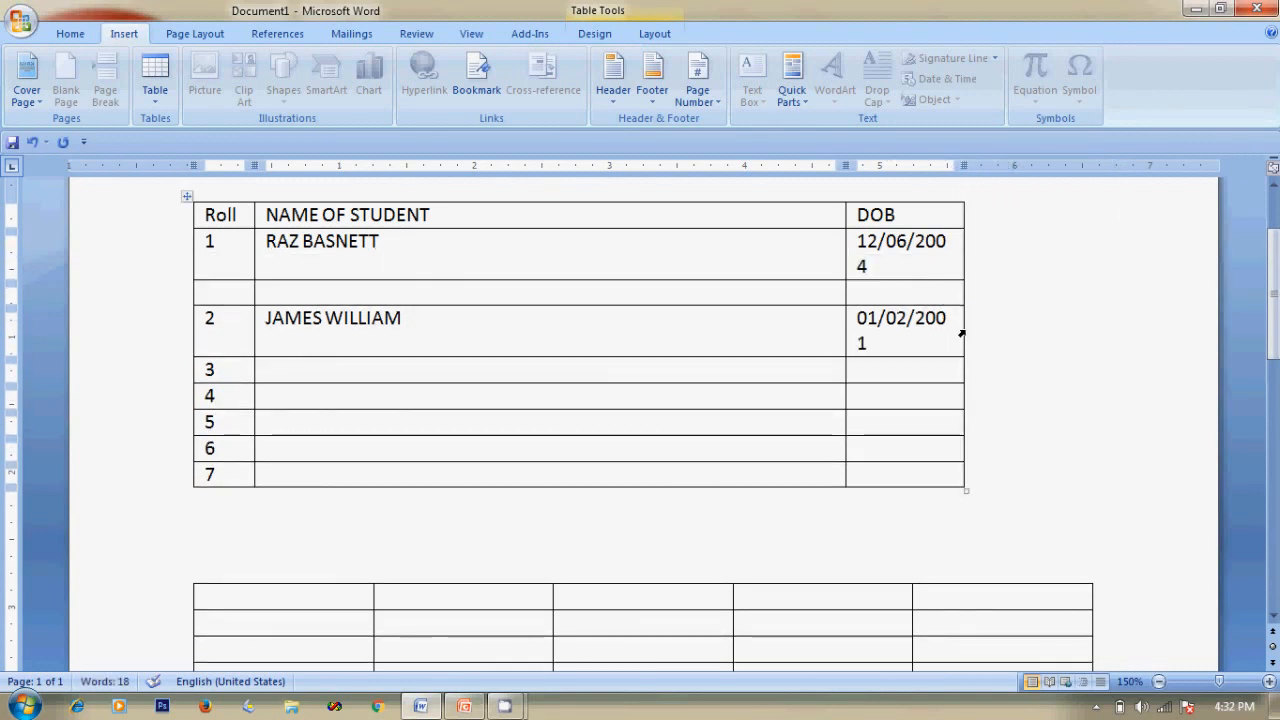
pyautogui.moveTo(965, 330); pyautogui.dragTo(990, 330)
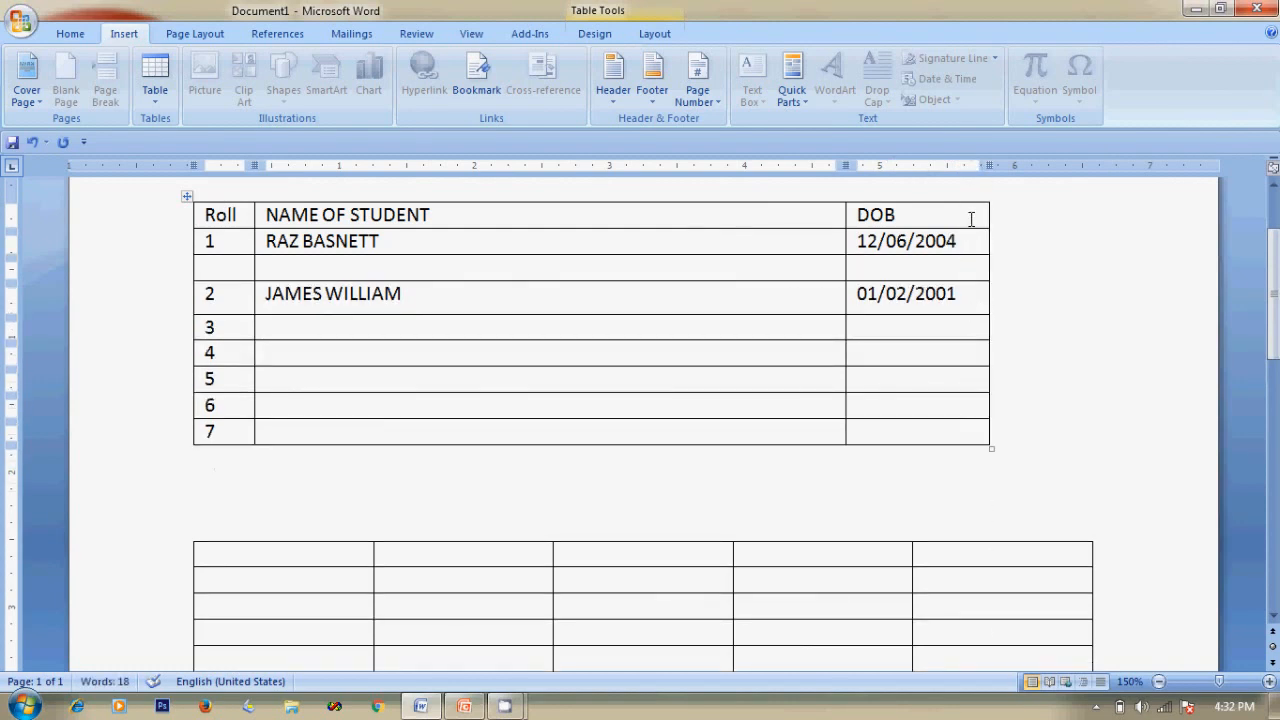
pyautogui.click(971, 215)
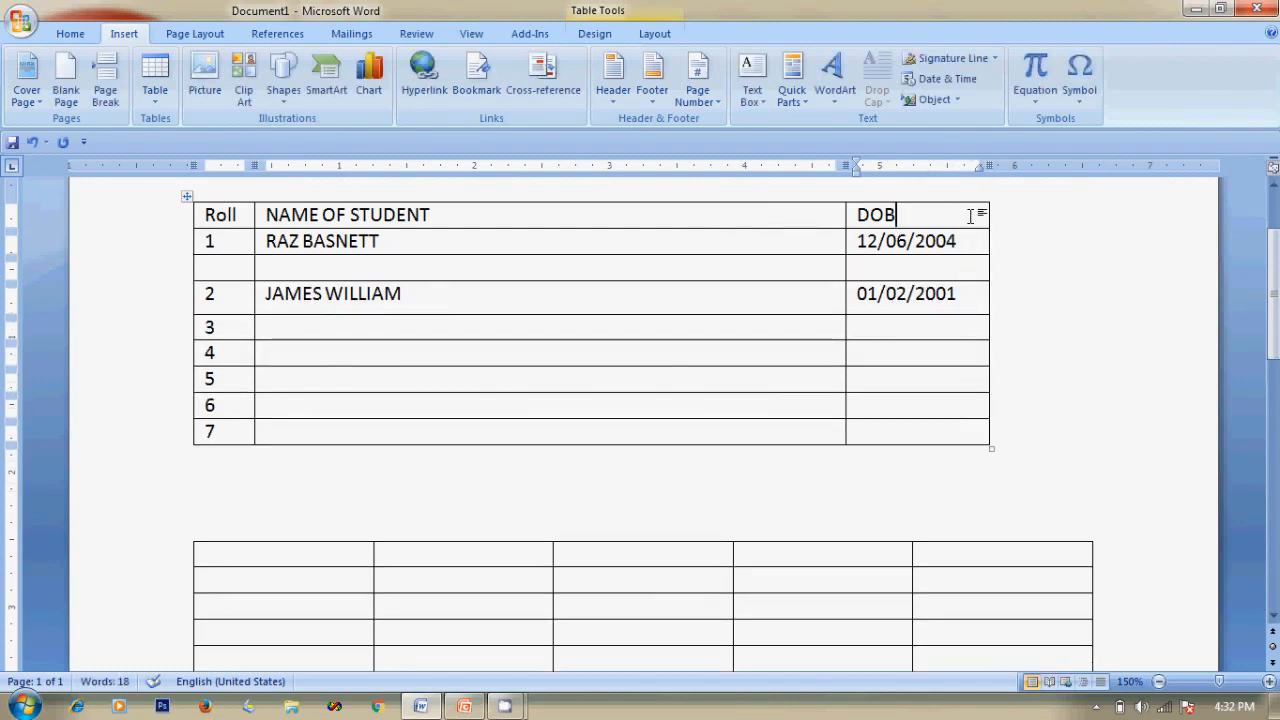
# Insert a column to the right of DOB and give it the header PHONE NO.
pyautogui.rightClick(971, 216)
pyautogui.moveTo(1018, 293)
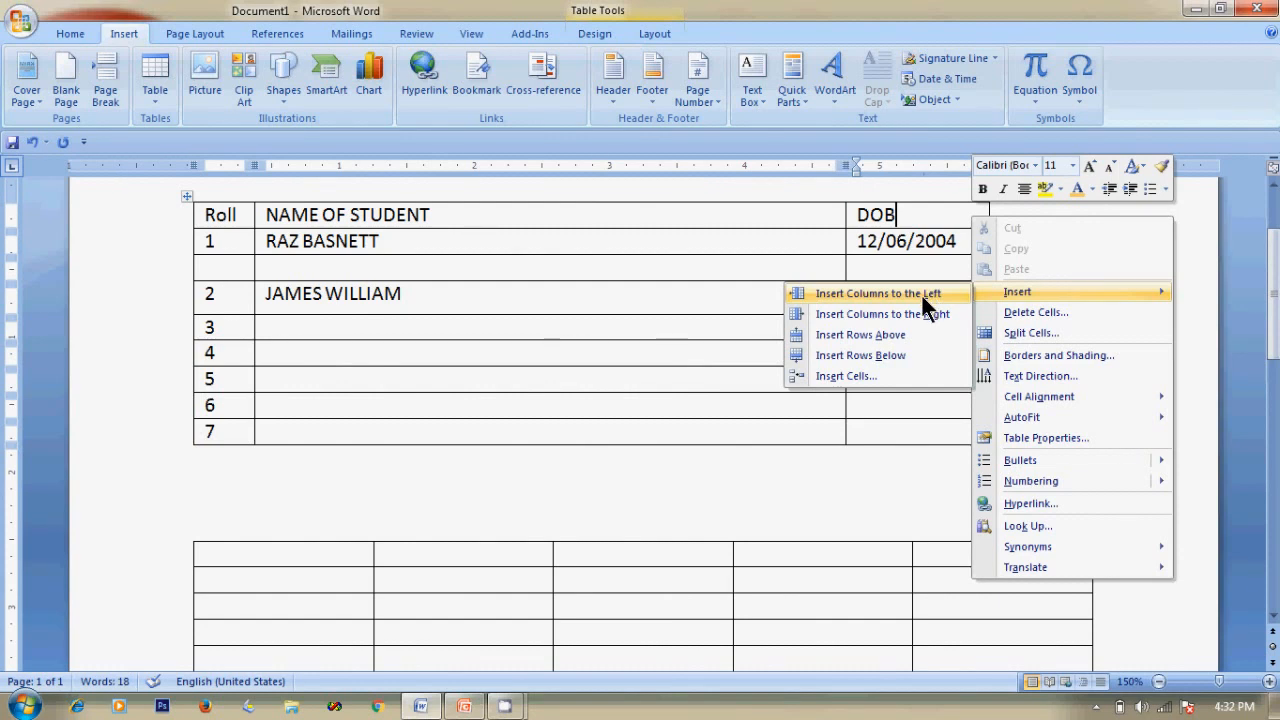
pyautogui.click(918, 313)
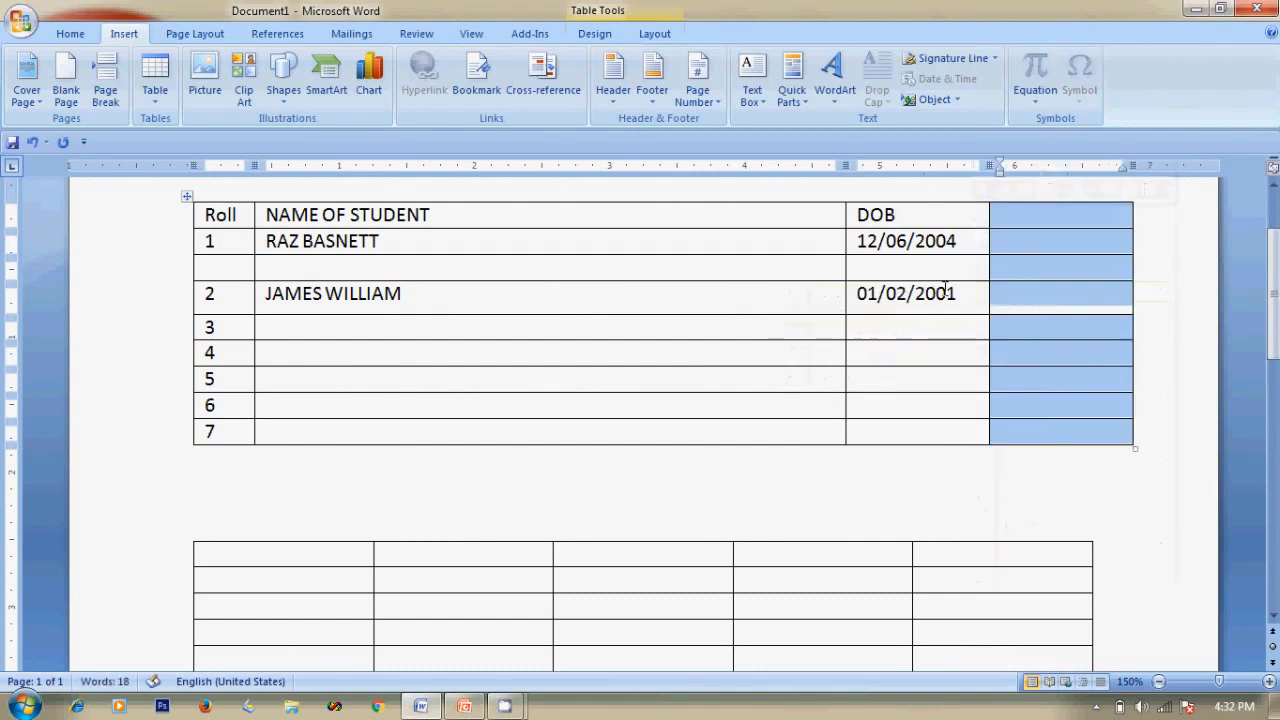
pyautogui.click(1130, 218)
pyautogui.click(1084, 215)
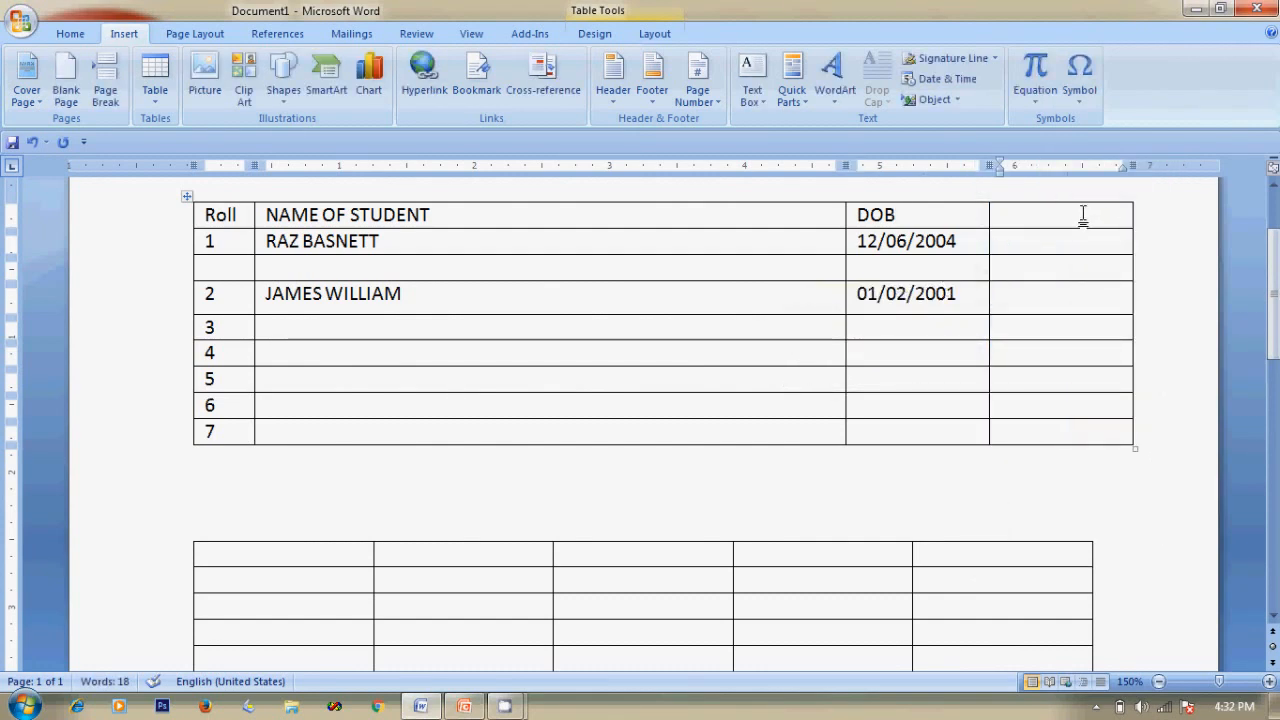
pyautogui.write('P')
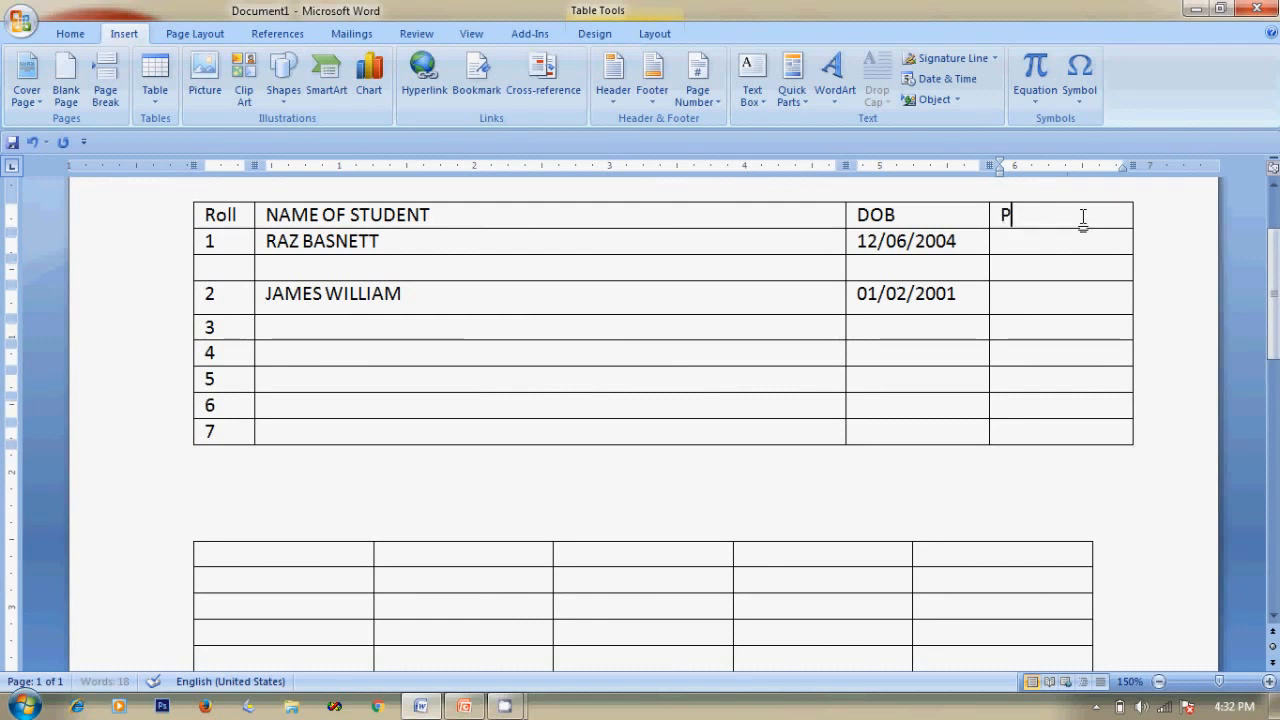
pyautogui.write('HONE NO')
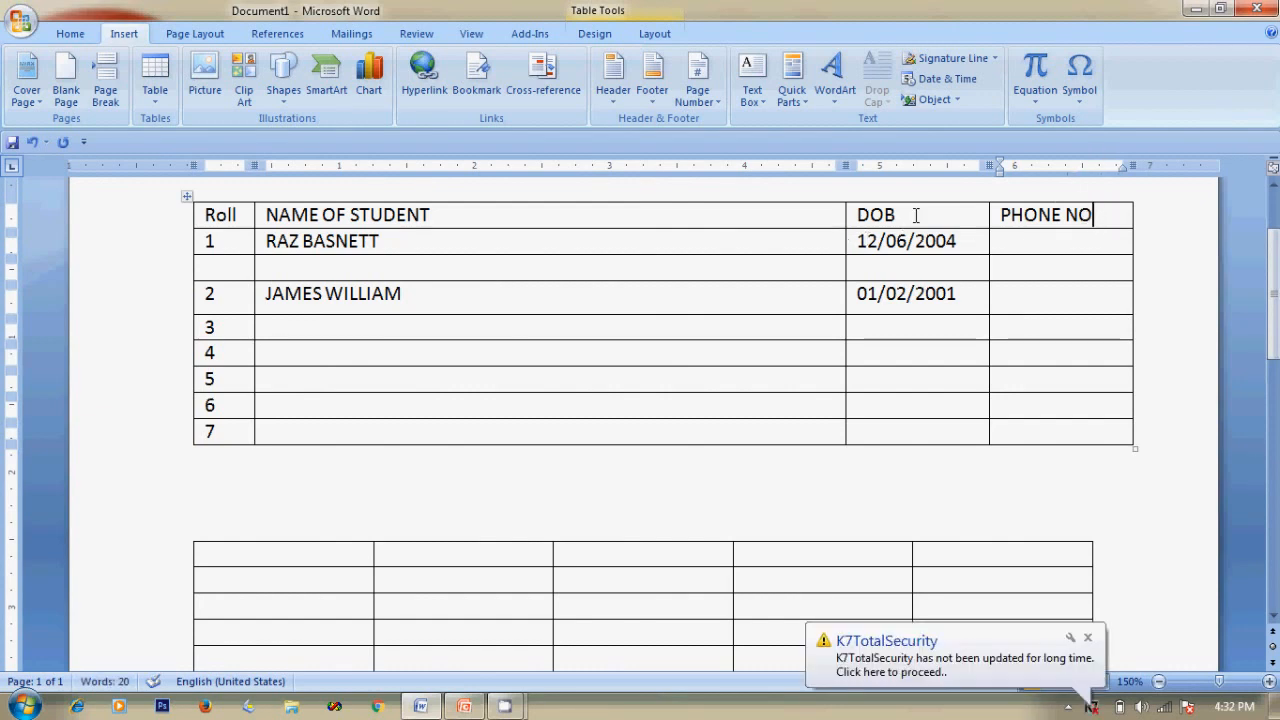
pyautogui.click(858, 217)
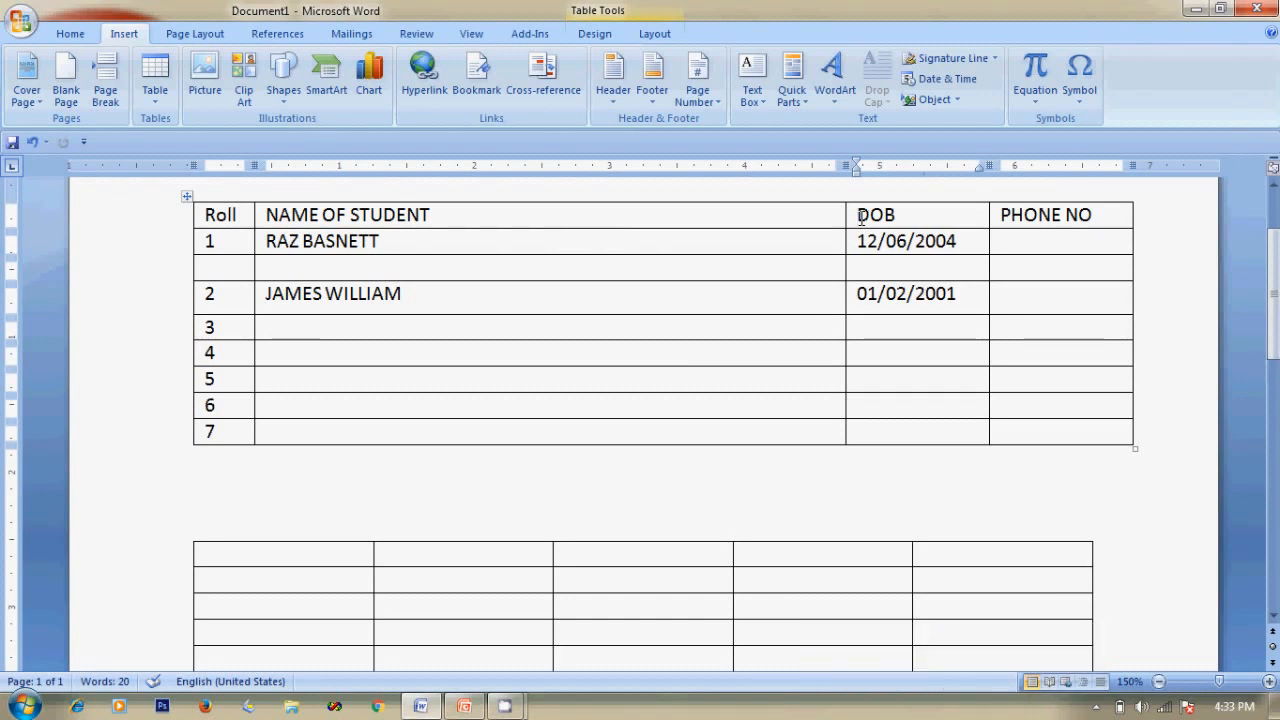
# Insert a column to the left of DOB and give it the header HOUSE.
pyautogui.rightClick(861, 218)
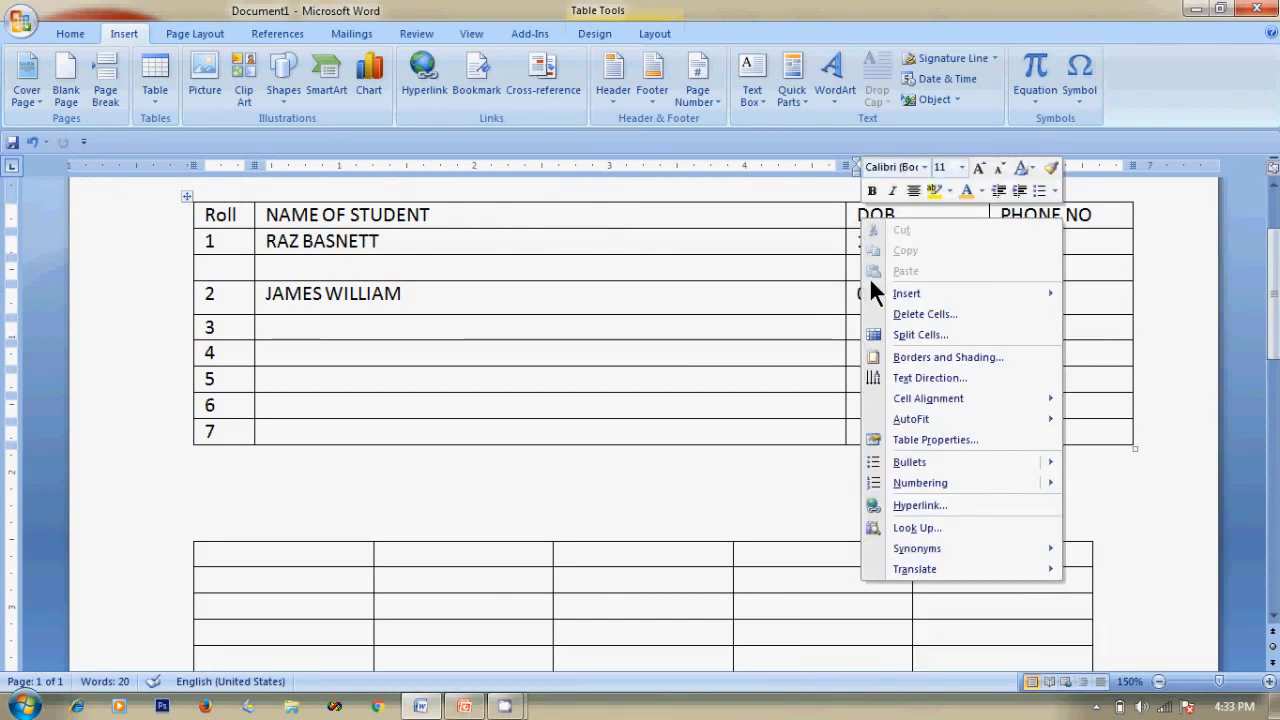
pyautogui.moveTo(894, 294)
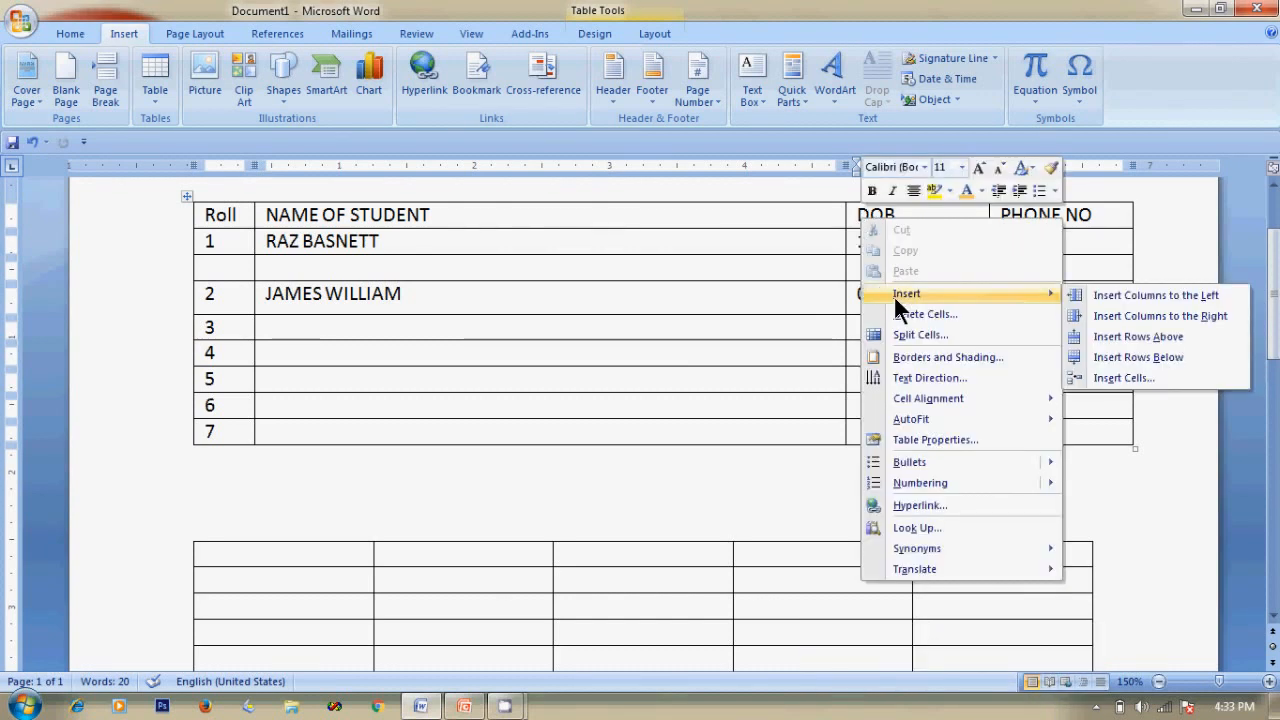
pyautogui.click(1143, 293)
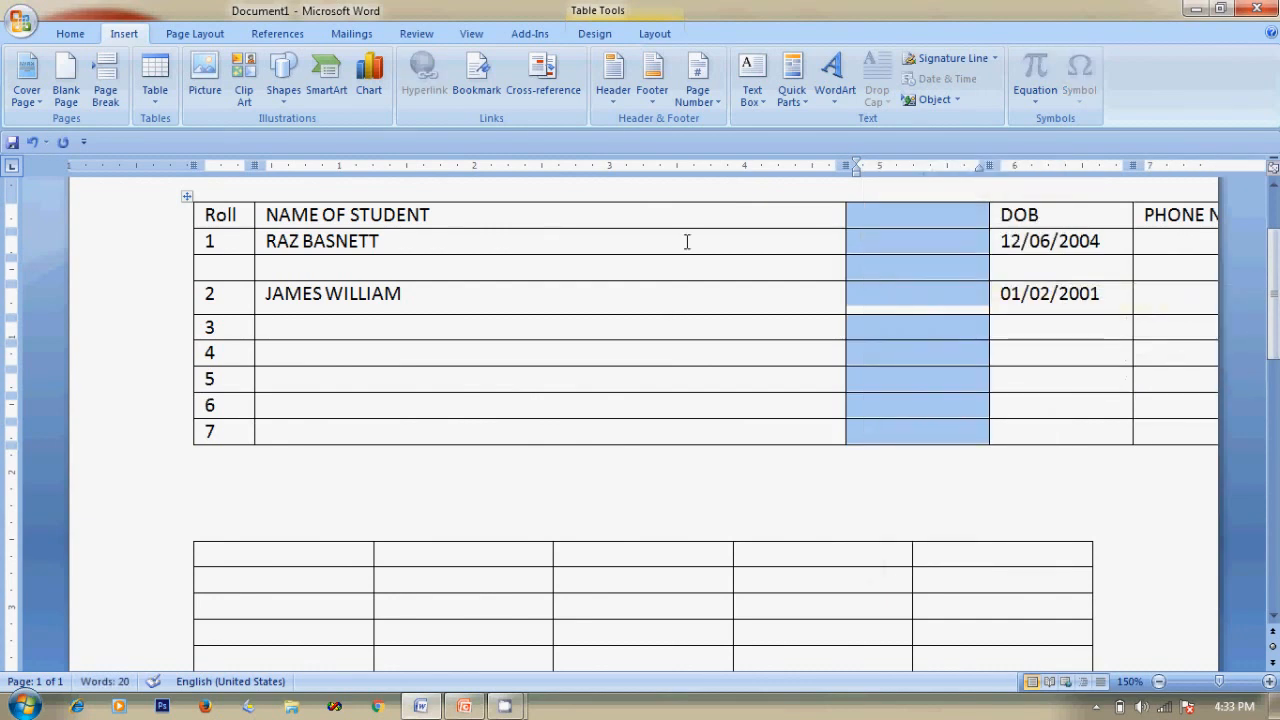
pyautogui.click(951, 228)
pyautogui.write('HOUSE')
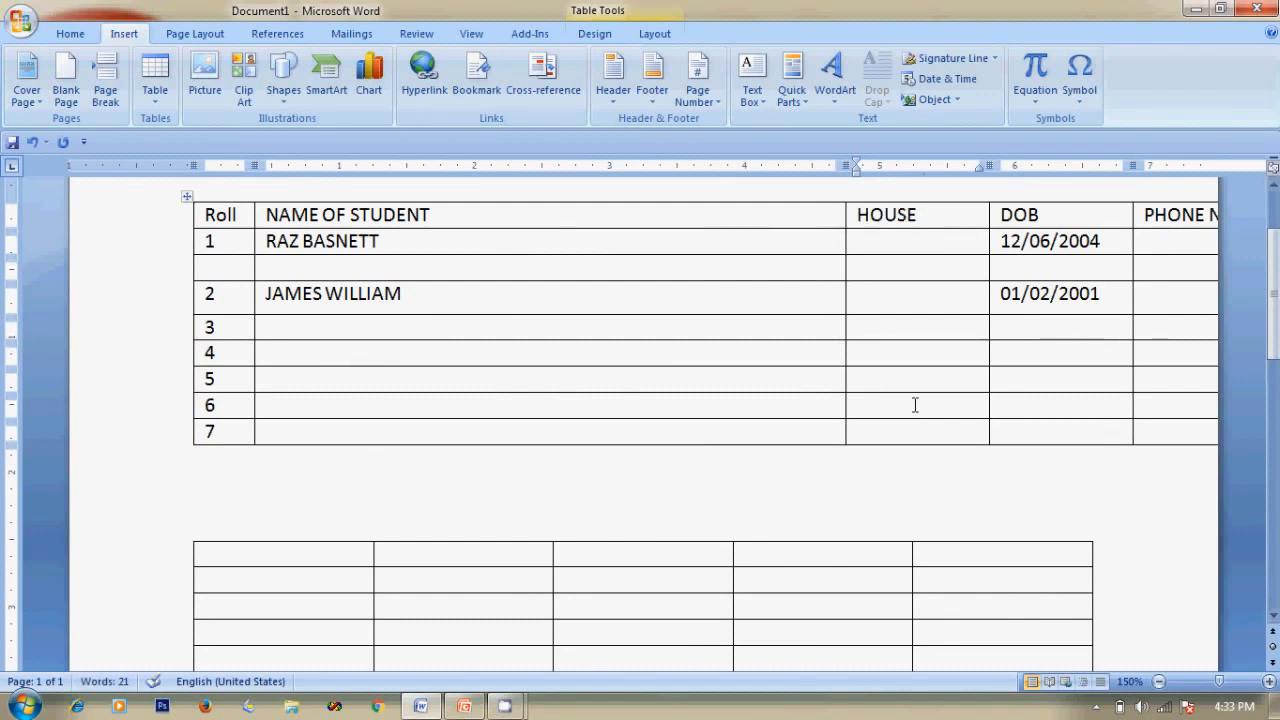
# Rebalance the column widths, narrowing NAME OF STUDENT and DOB to widen HOUSE and PHONE NO.
pyautogui.moveTo(845, 376); pyautogui.dragTo(547, 356)
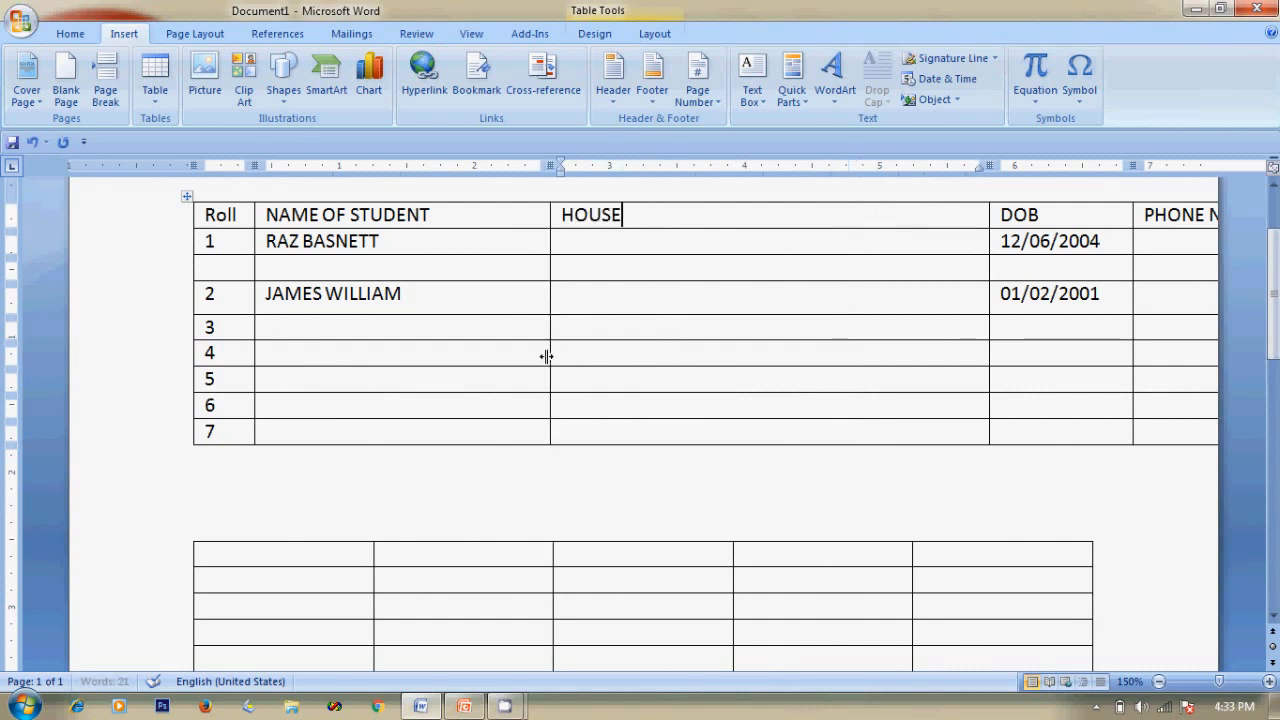
pyautogui.moveTo(987, 383); pyautogui.dragTo(643, 360)
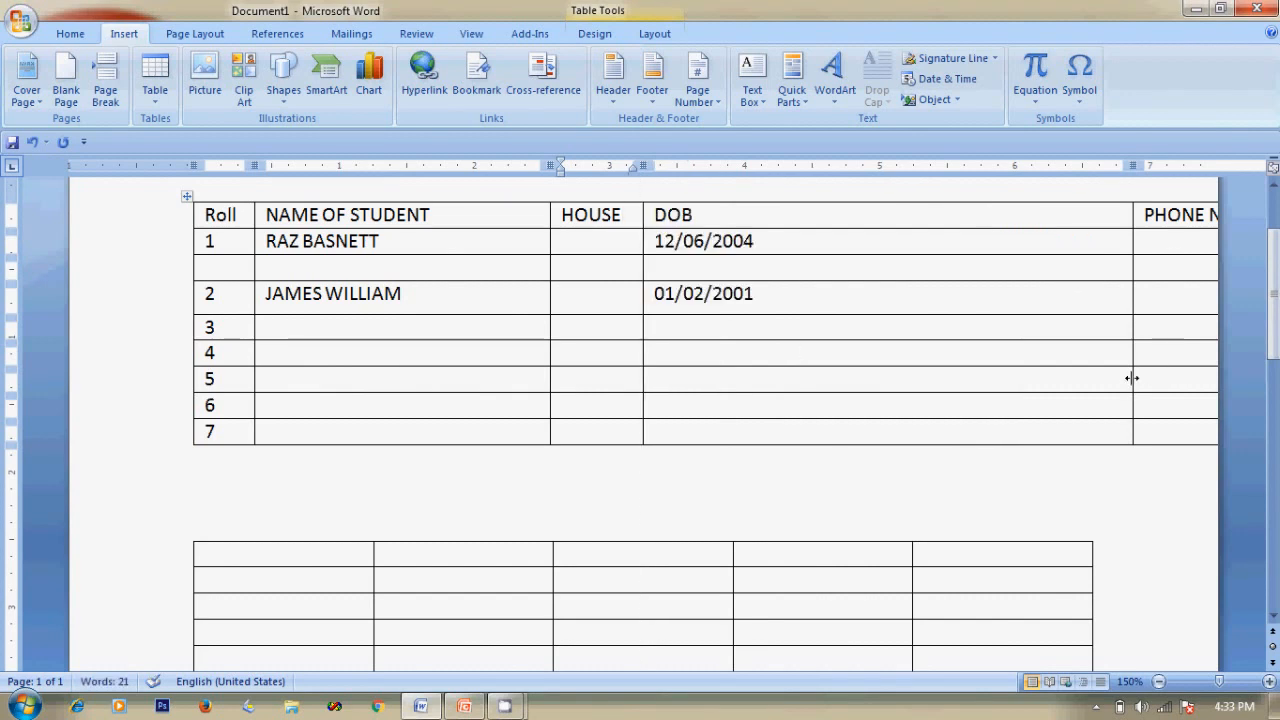
pyautogui.moveTo(1131, 378); pyautogui.dragTo(778, 366)
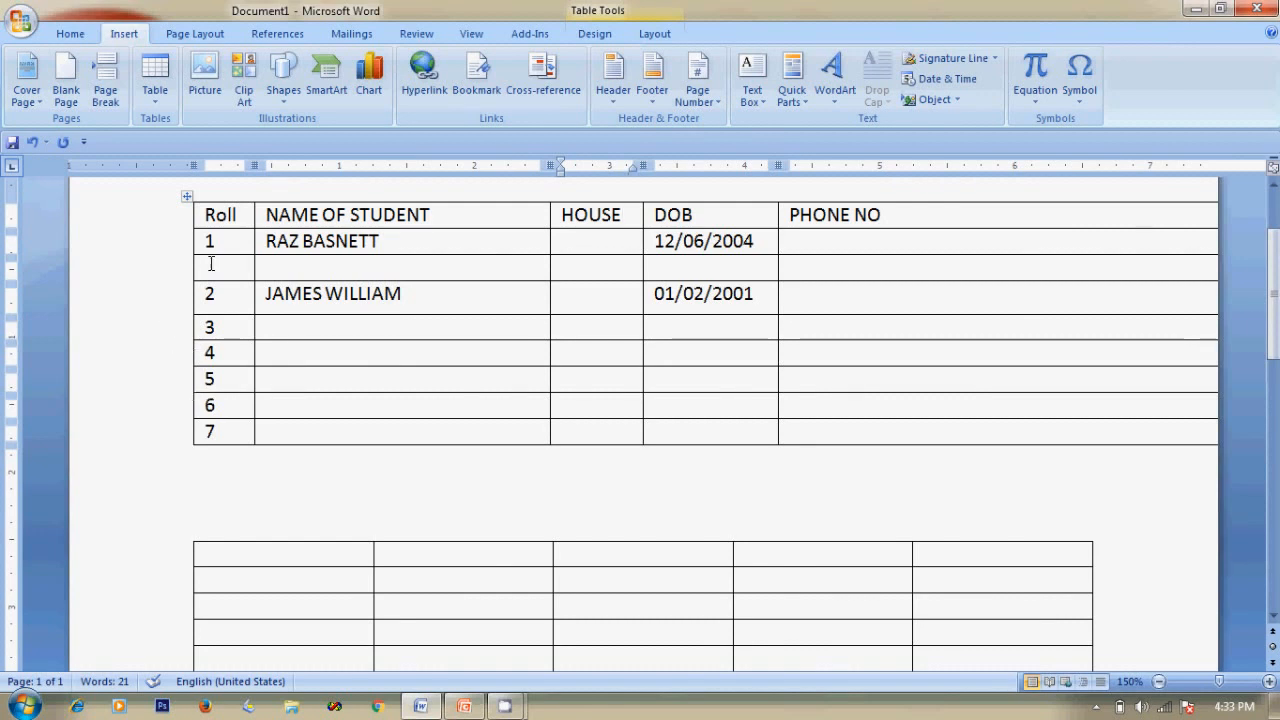
# Try right-aligning and shrinking the table, then undo those changes with Ctrl+Z.
pyautogui.click(187, 196)
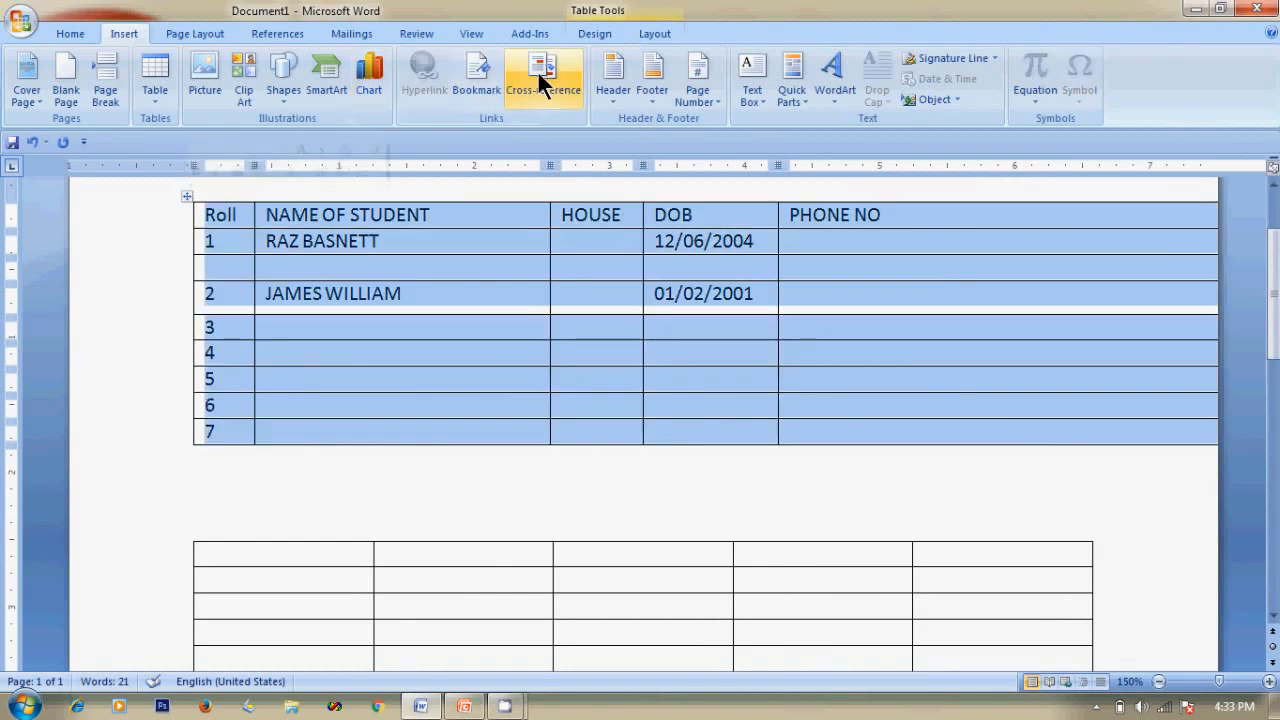
pyautogui.click(68, 32)
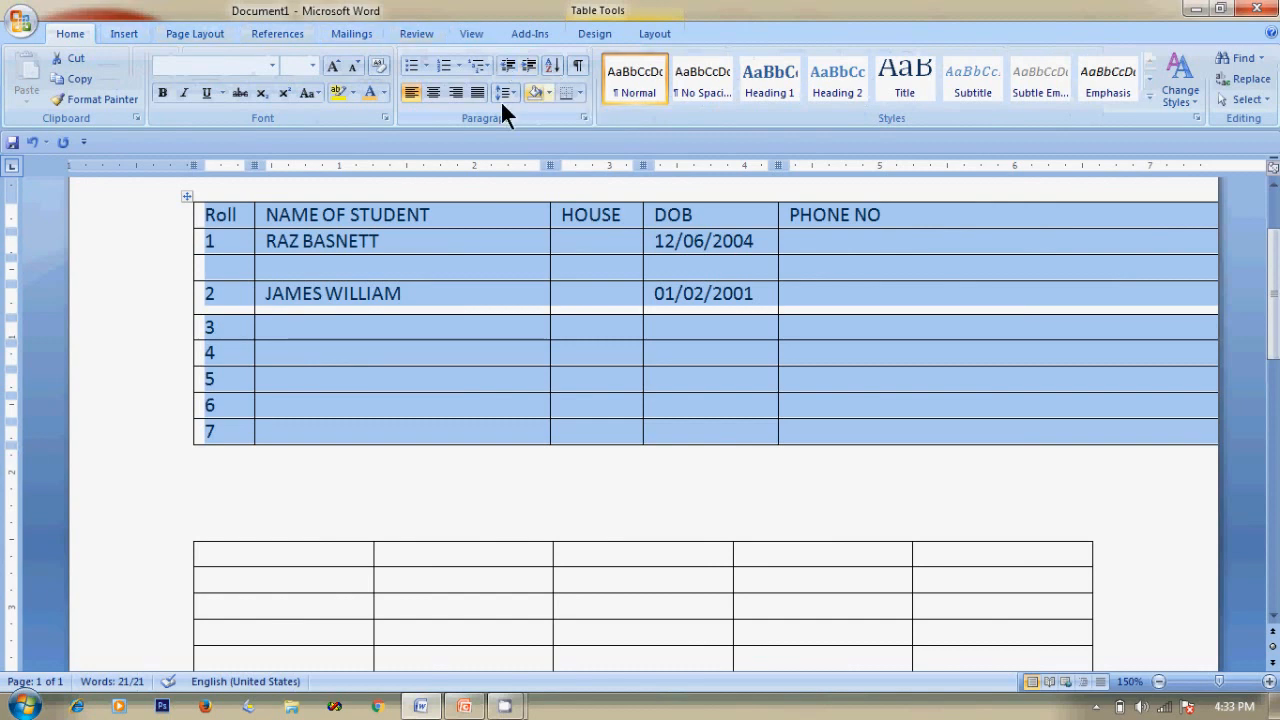
pyautogui.click(455, 92)
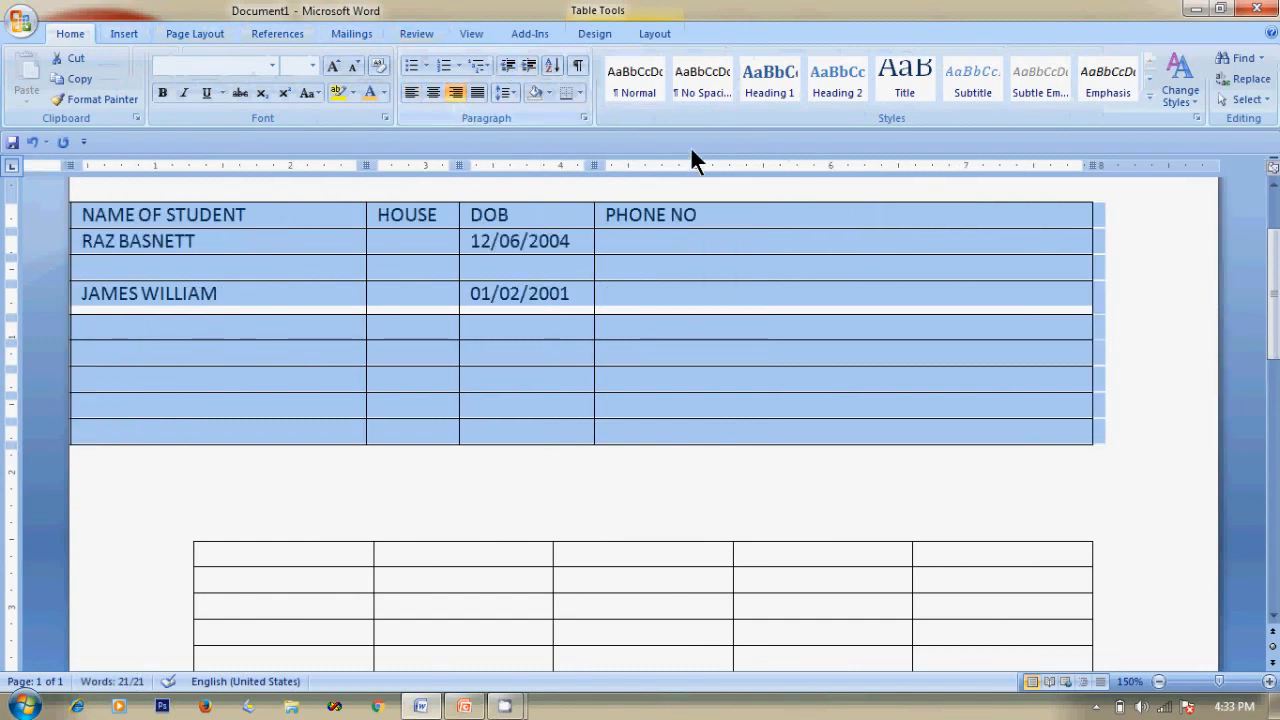
pyautogui.click(1082, 472)
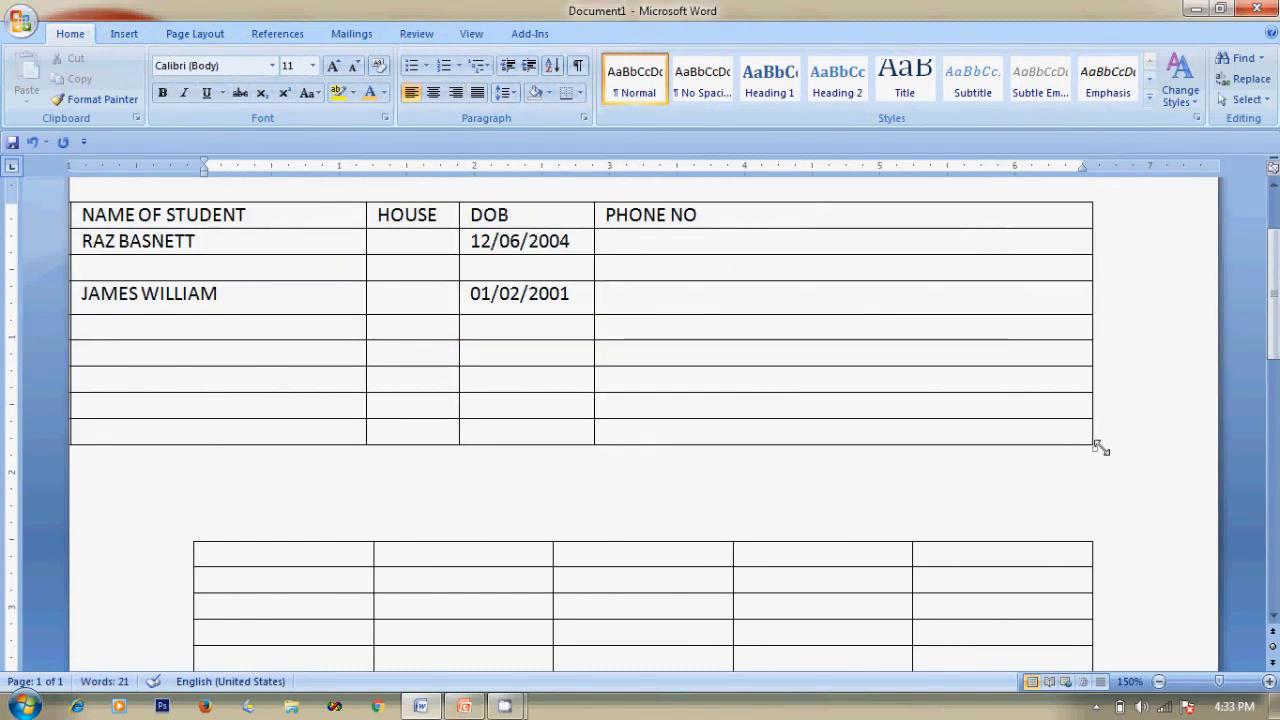
pyautogui.moveTo(1096, 448); pyautogui.dragTo(700, 443)
pyautogui.hotkey('ctrl', 'z')
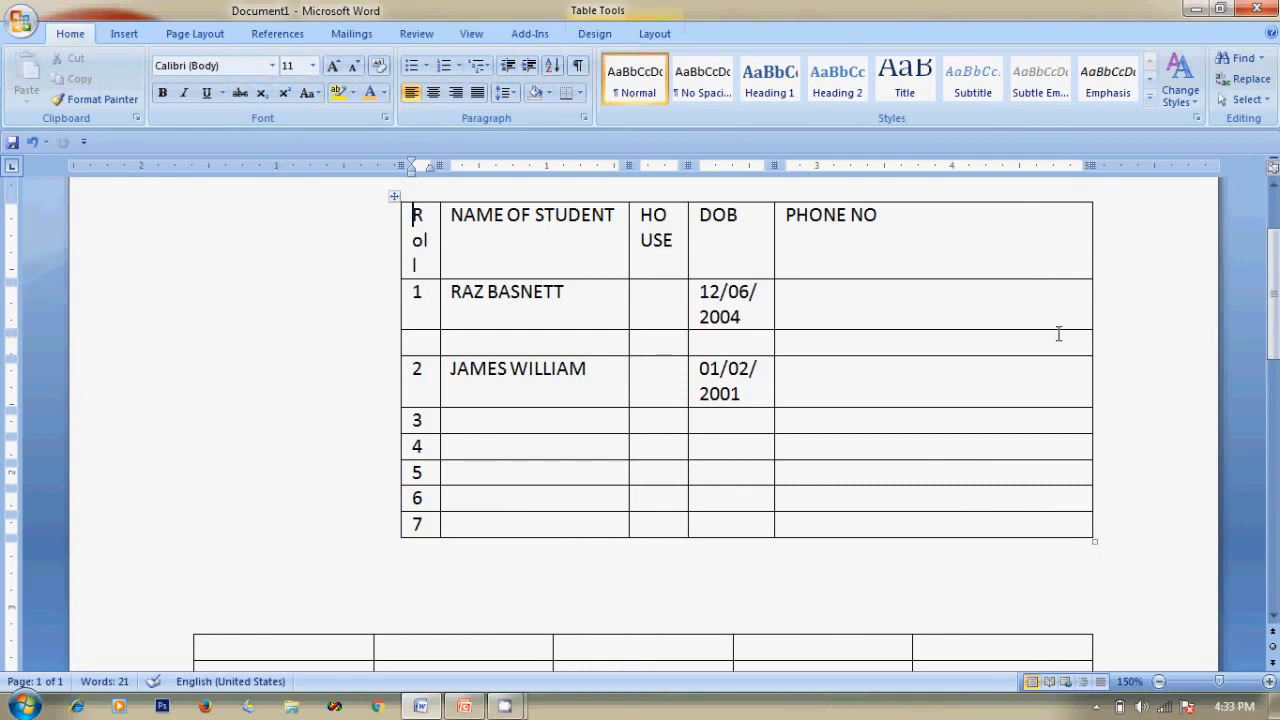
pyautogui.moveTo(1091, 304); pyautogui.dragTo(886, 297)
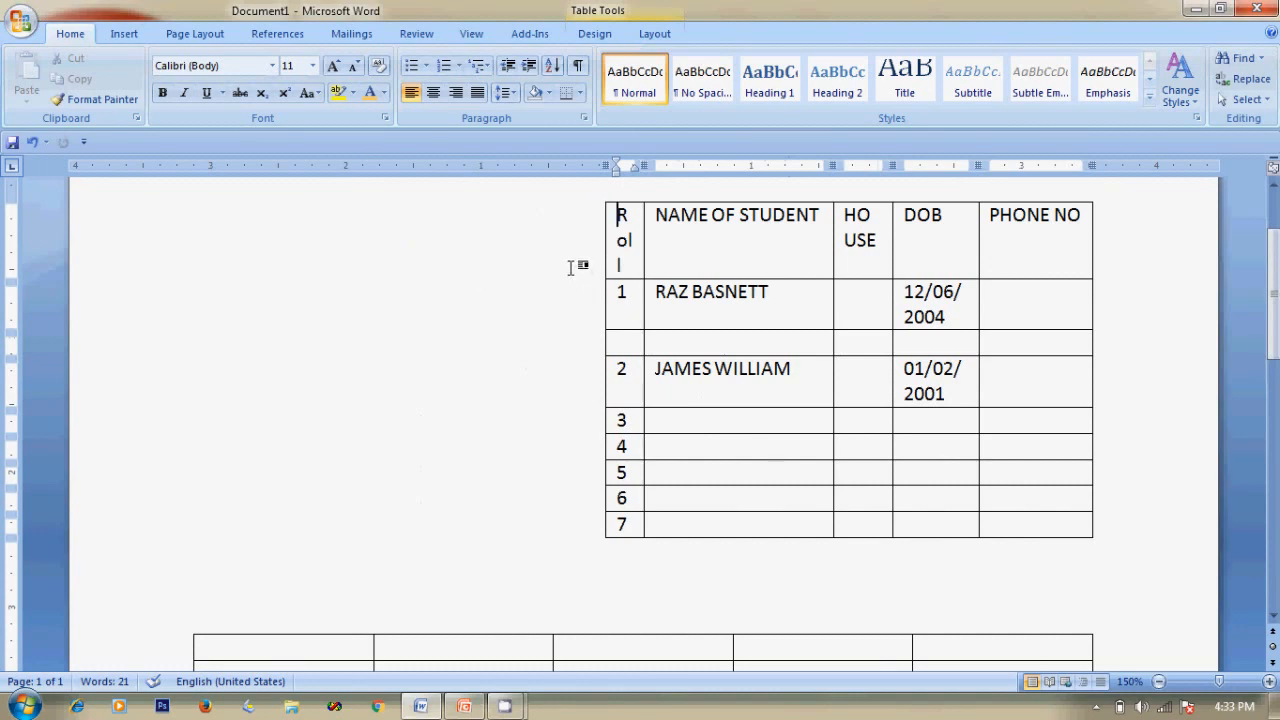
pyautogui.hotkey('ctrl', 'z')
pyautogui.hotkey('ctrl', 'z')
pyautogui.hotkey('ctrl', 'z')
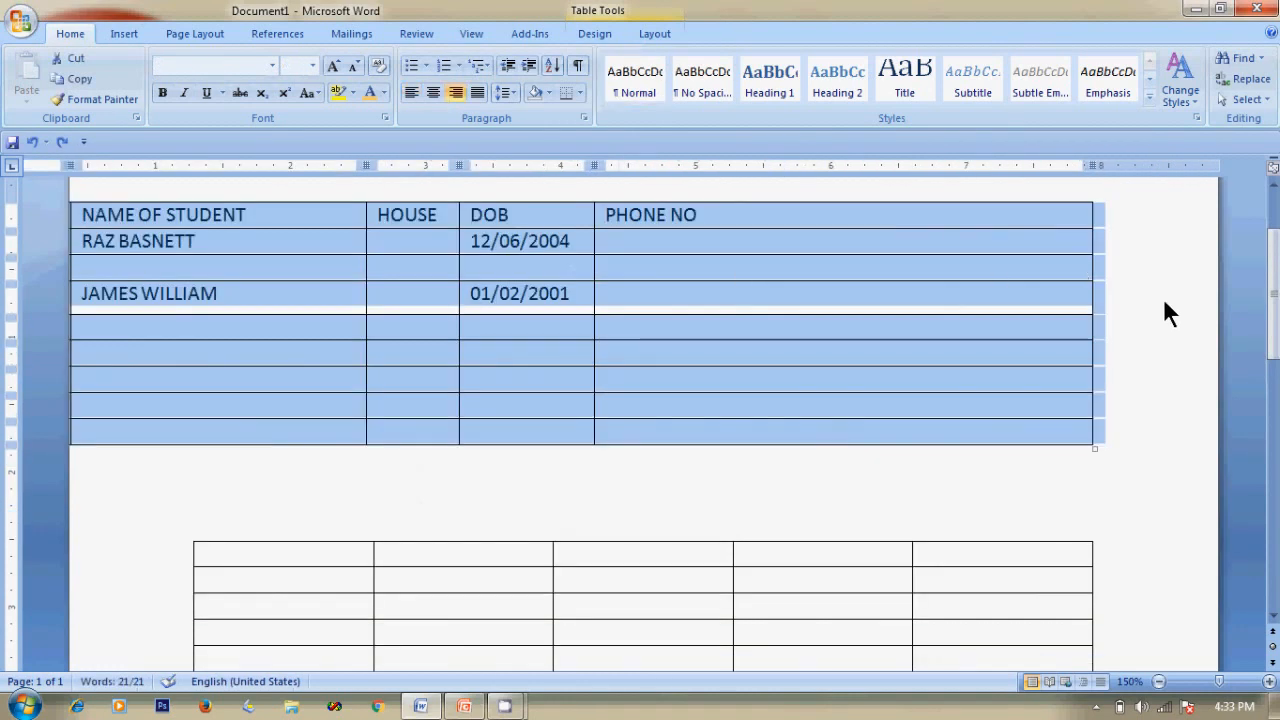
pyautogui.click(1114, 394)
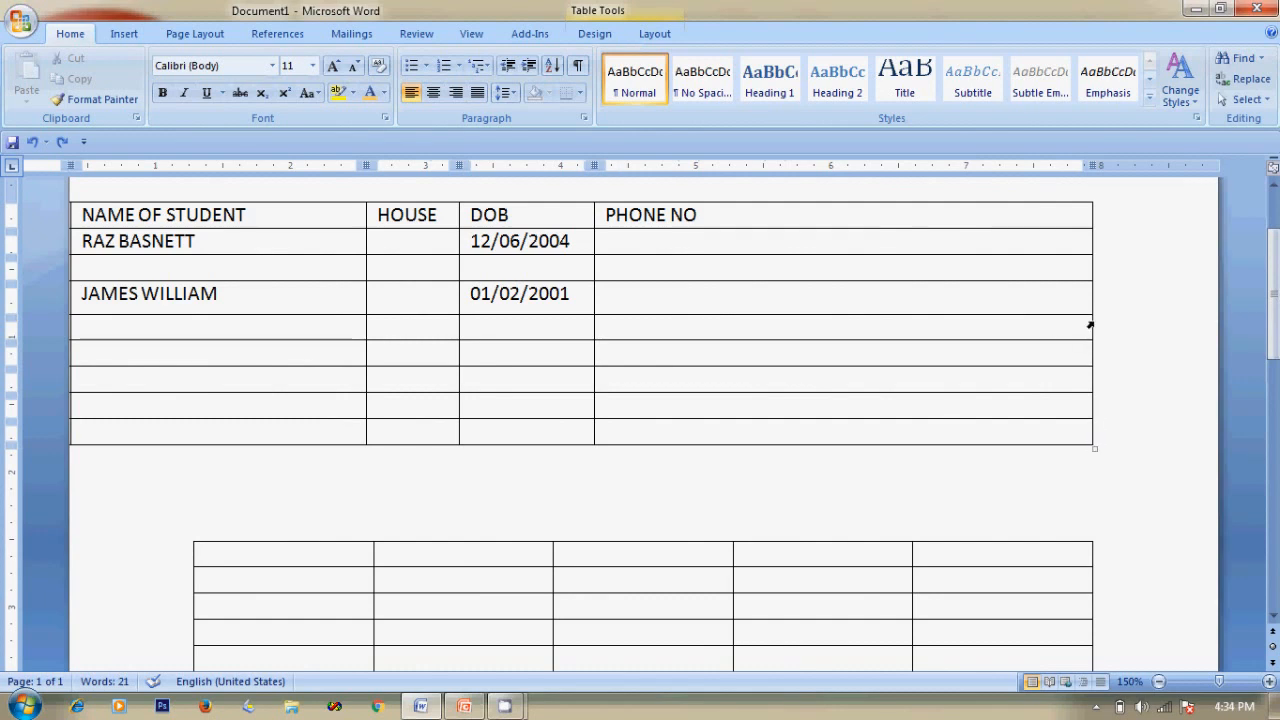
# Narrow the table from its right edge and align it to the left margin.
pyautogui.moveTo(1091, 322); pyautogui.dragTo(714, 320)
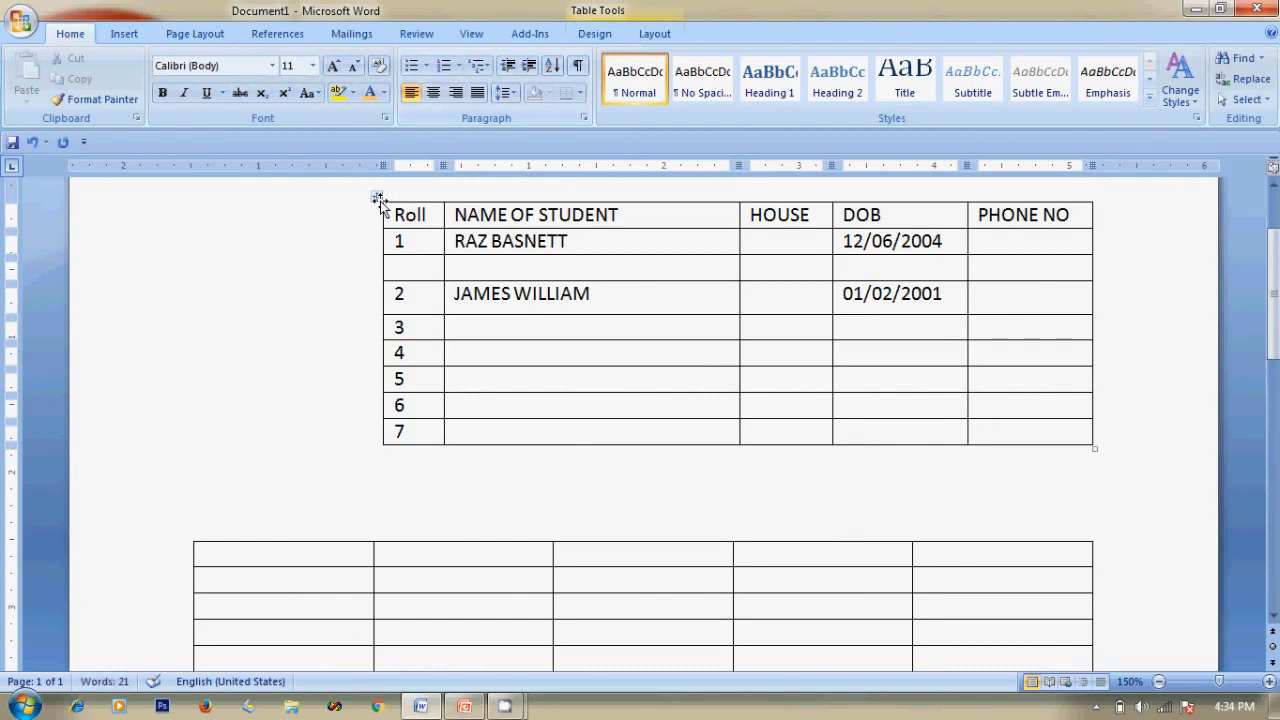
pyautogui.click(377, 197)
pyautogui.click(410, 92)
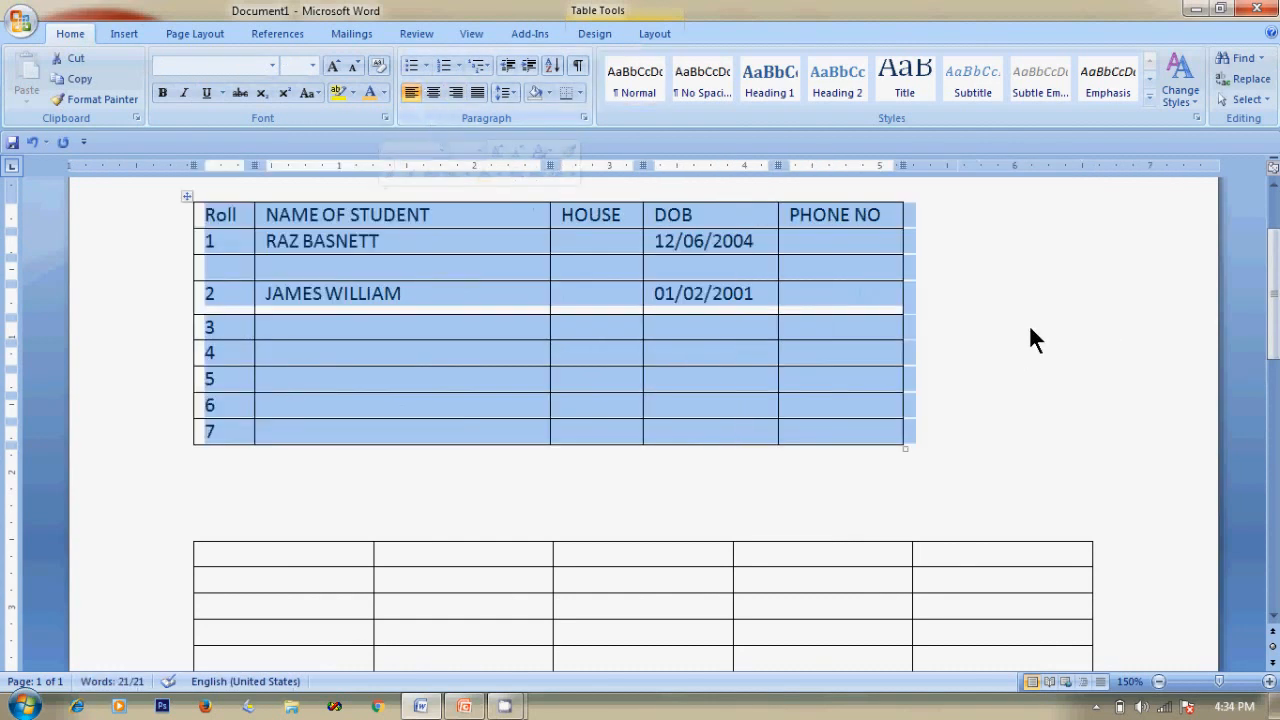
pyautogui.click(1013, 330)
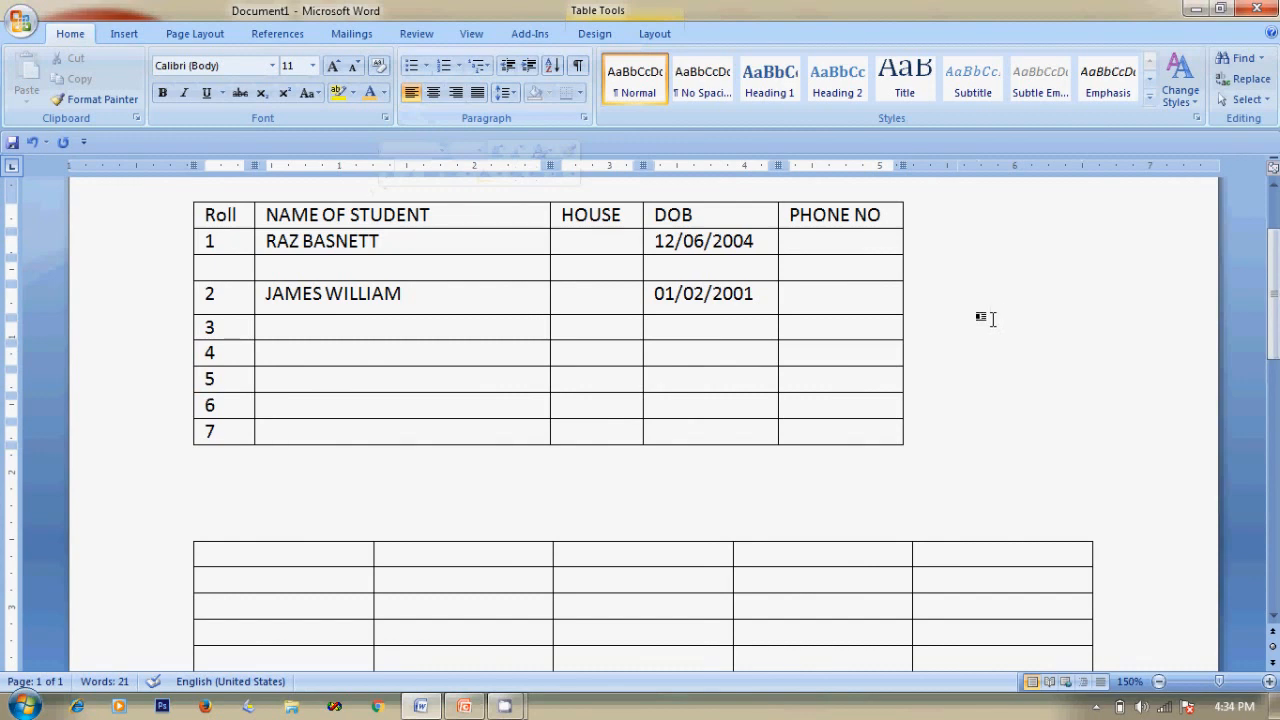
pyautogui.scroll(3, 990, 314)
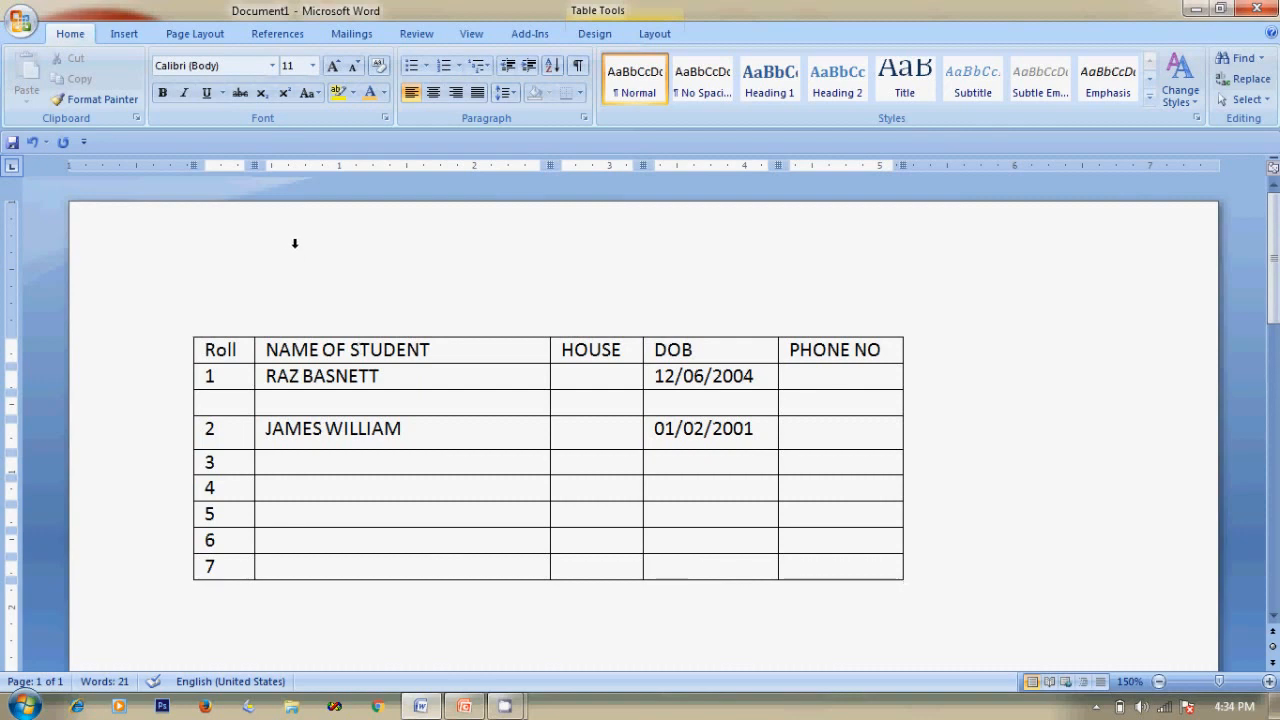
# Show the Table Tools Layout tab, then switch to the PowerPoint 'EDITING TABLES' slide.
pyautogui.click(128, 30)
pyautogui.click(156, 92)
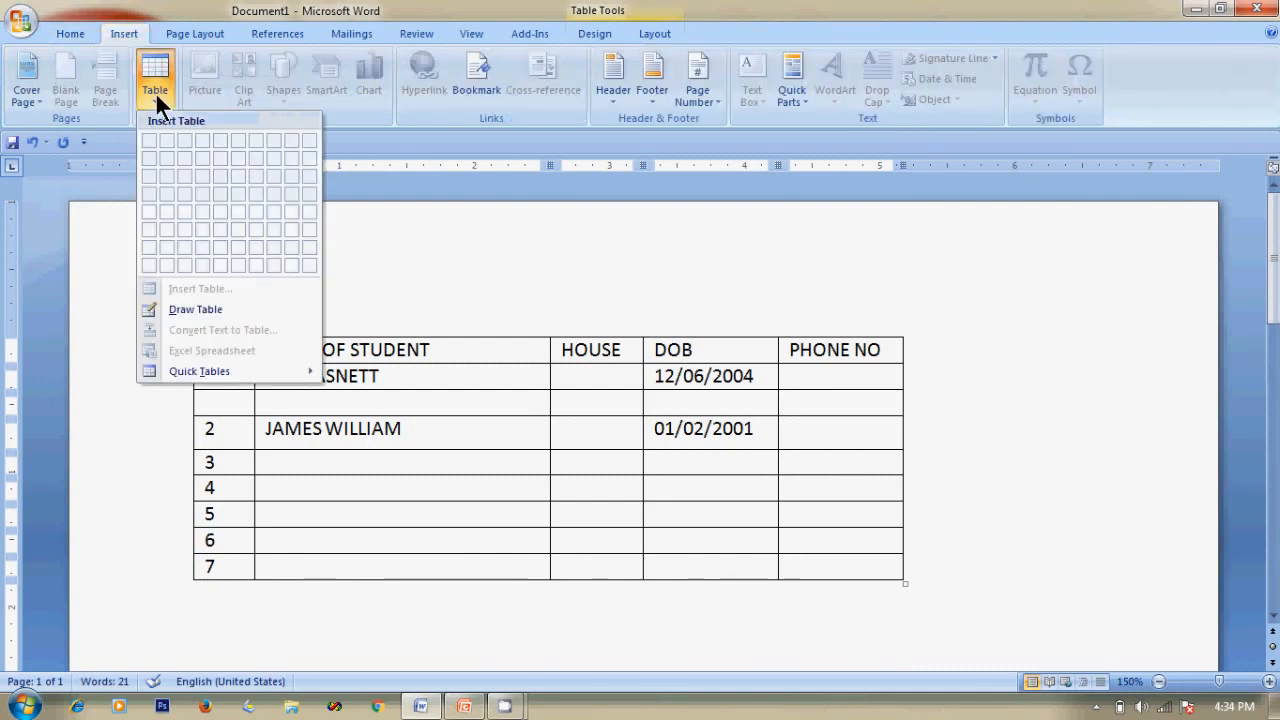
pyautogui.click(443, 380)
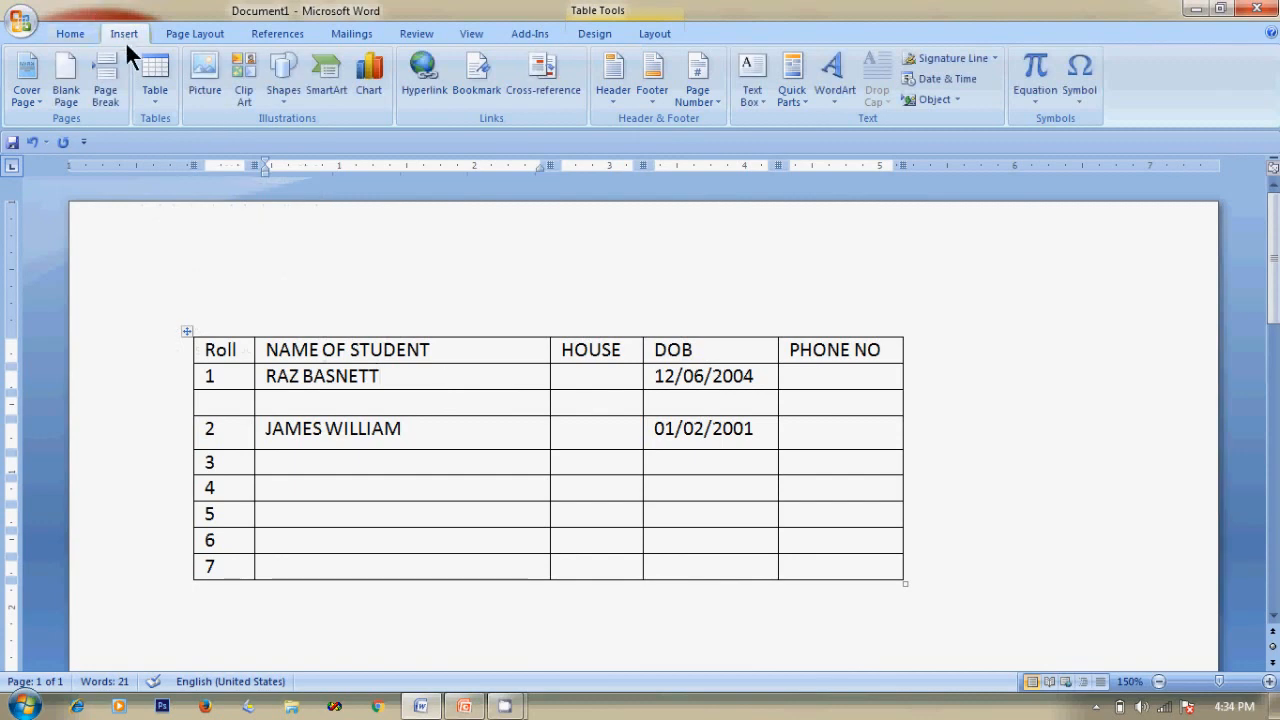
pyautogui.click(150, 100)
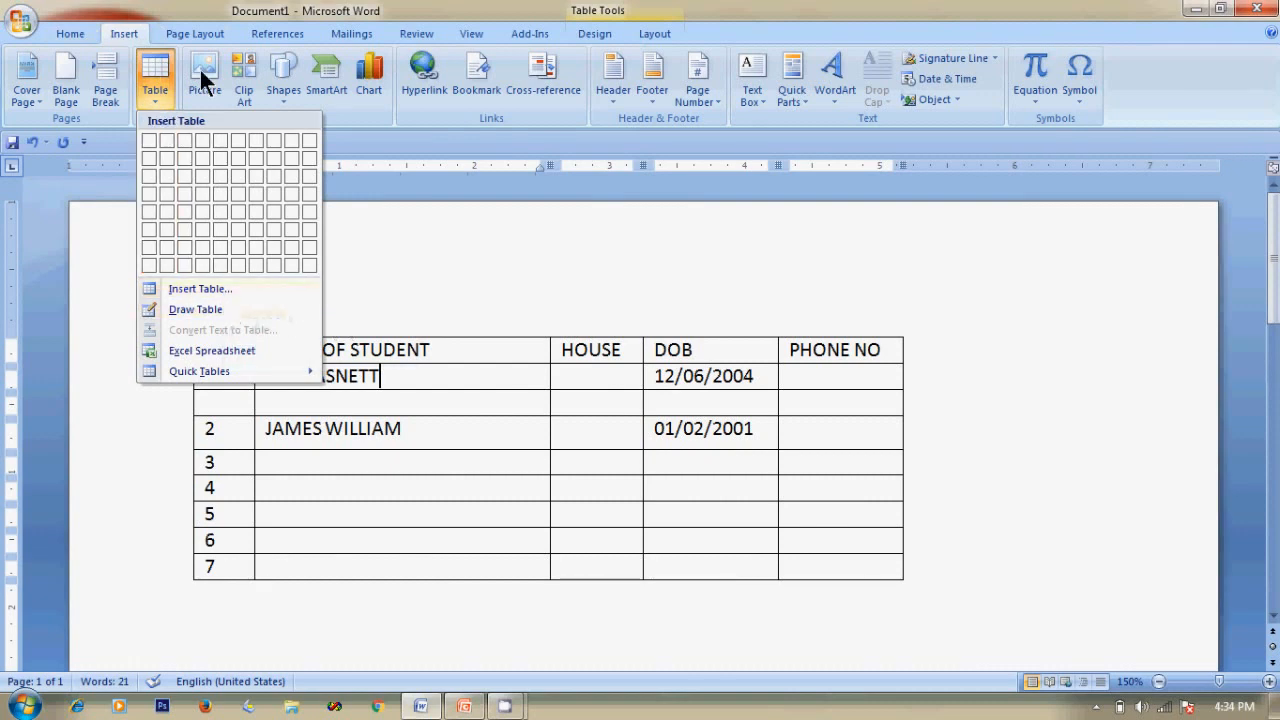
pyautogui.click(405, 349)
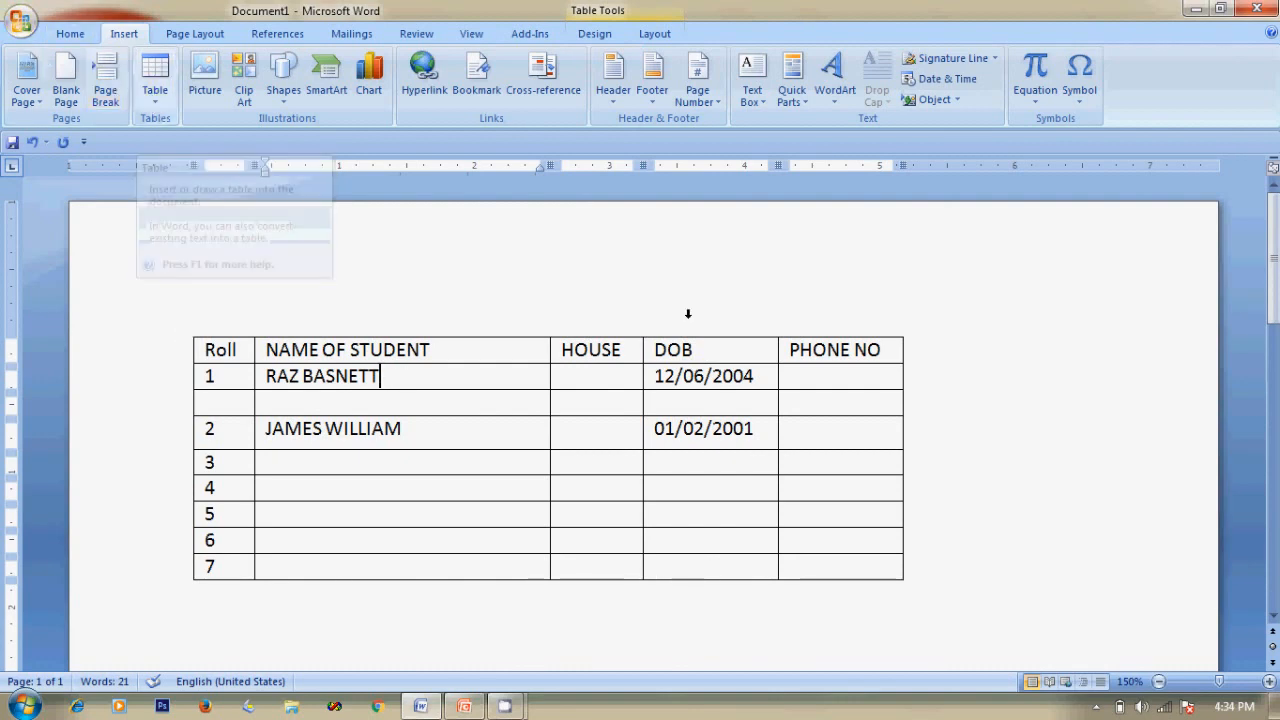
pyautogui.click(654, 34)
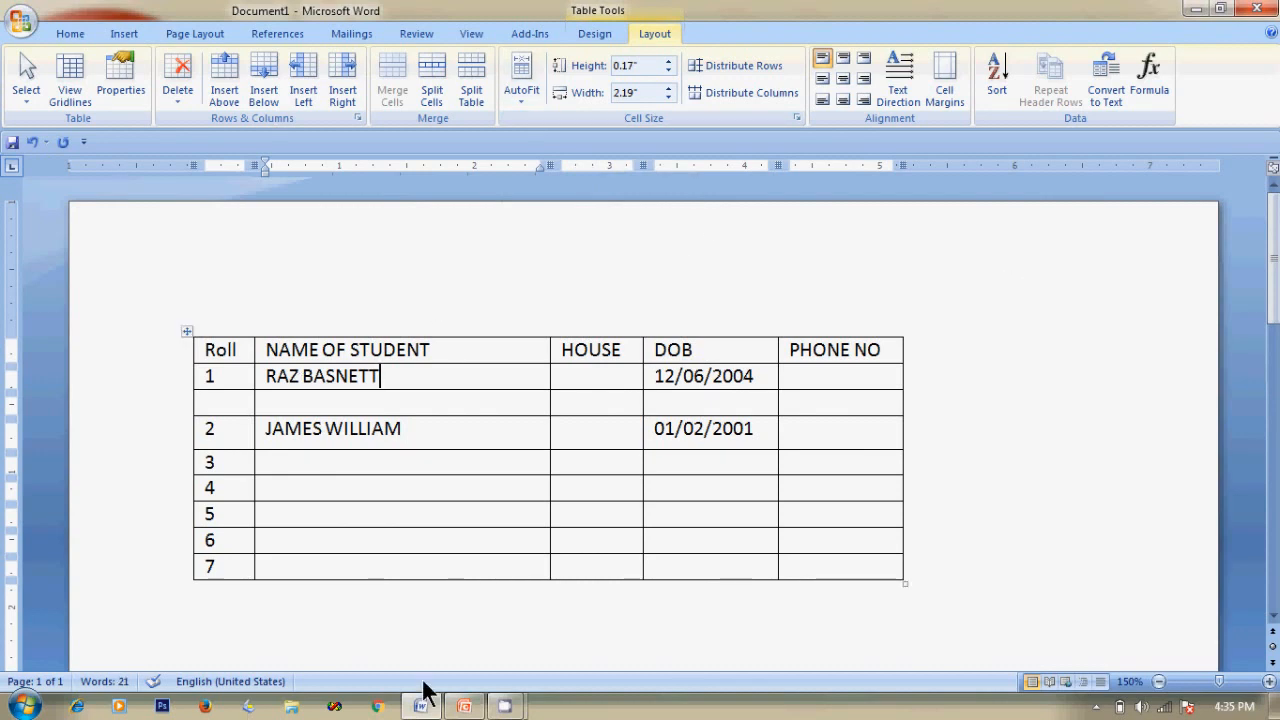
pyautogui.click(468, 705)
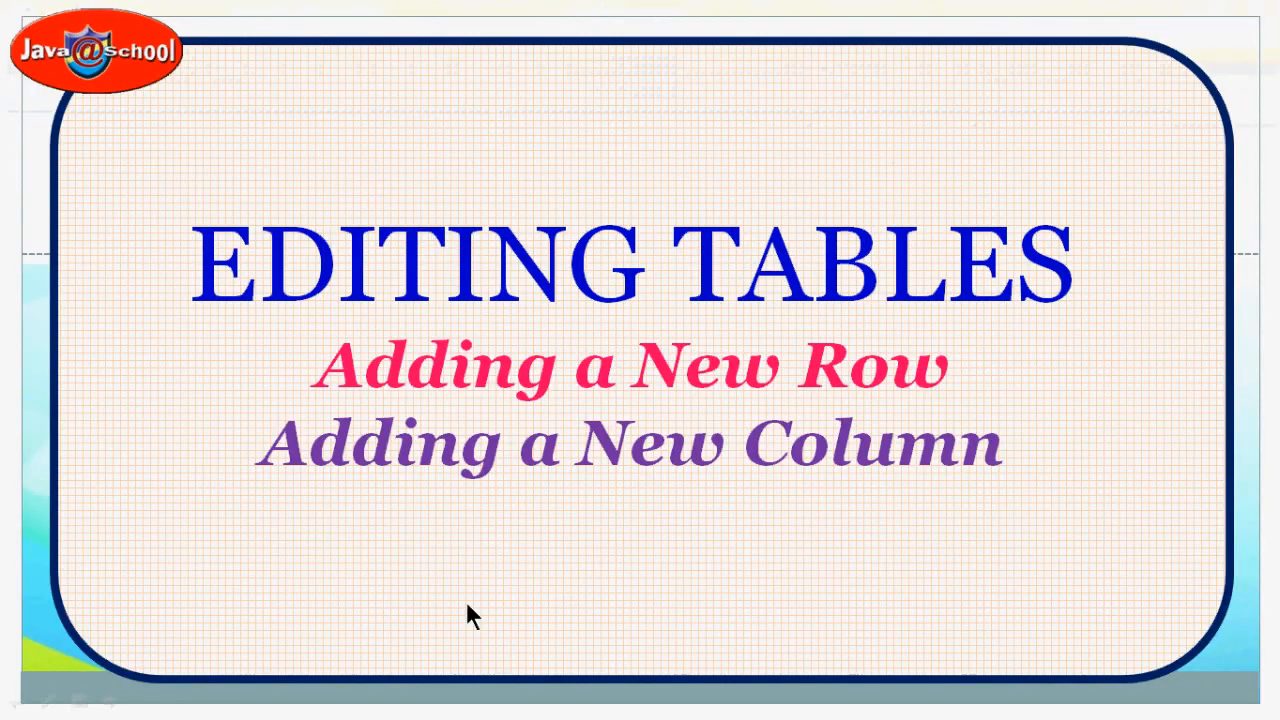
# Advance the slide show to 'Deleting Rows or Columns' and return to Word with Alt+Tab.
pyautogui.click(566, 418)
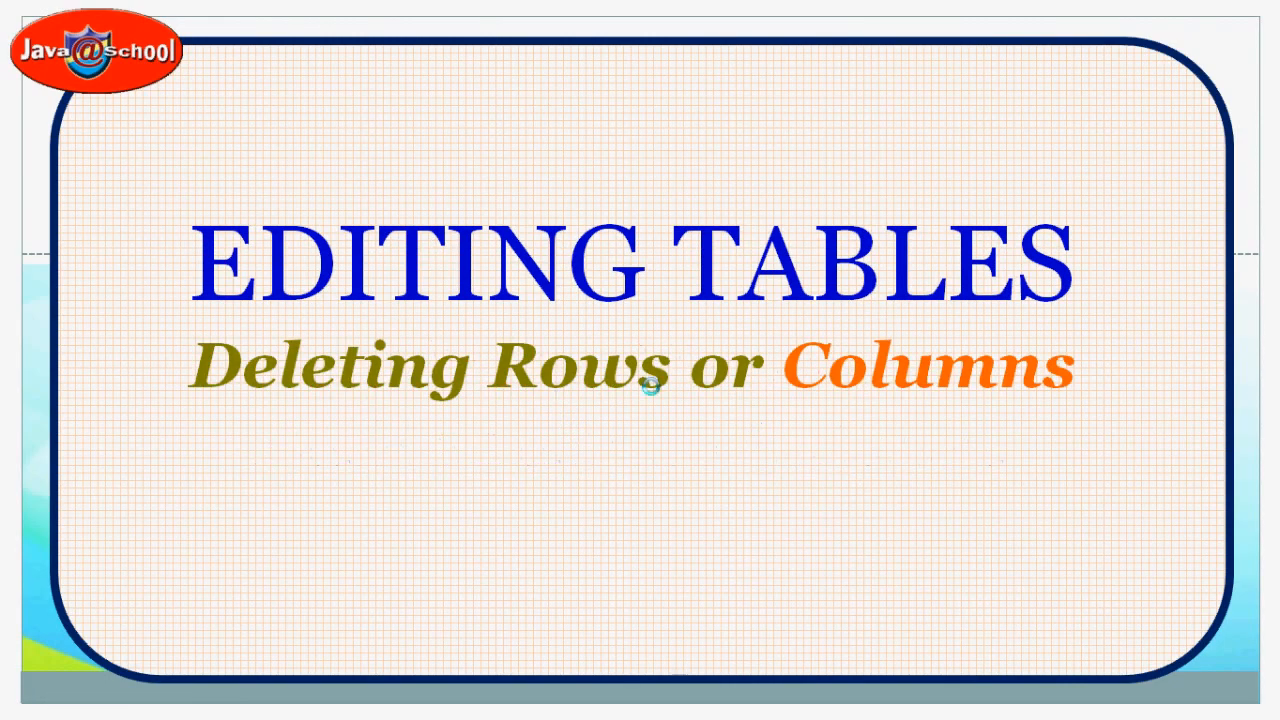
pyautogui.hotkey('alt', 'Tab')
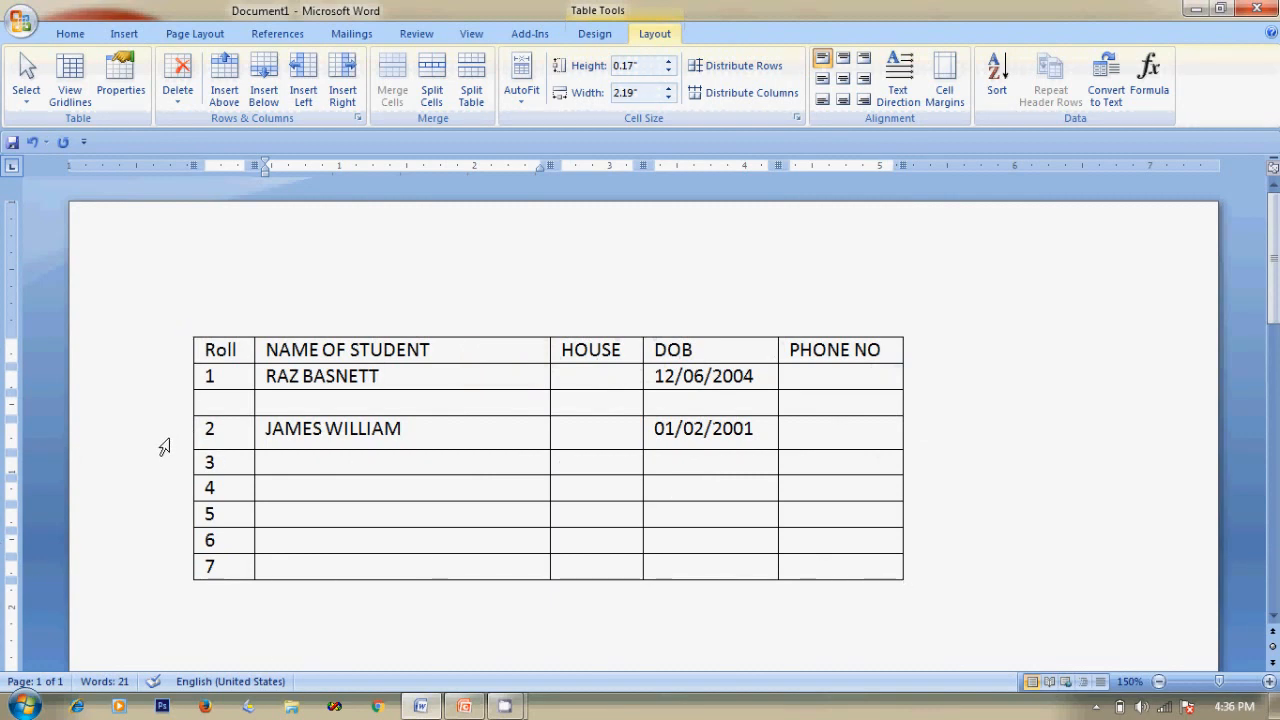
pyautogui.click(231, 432)
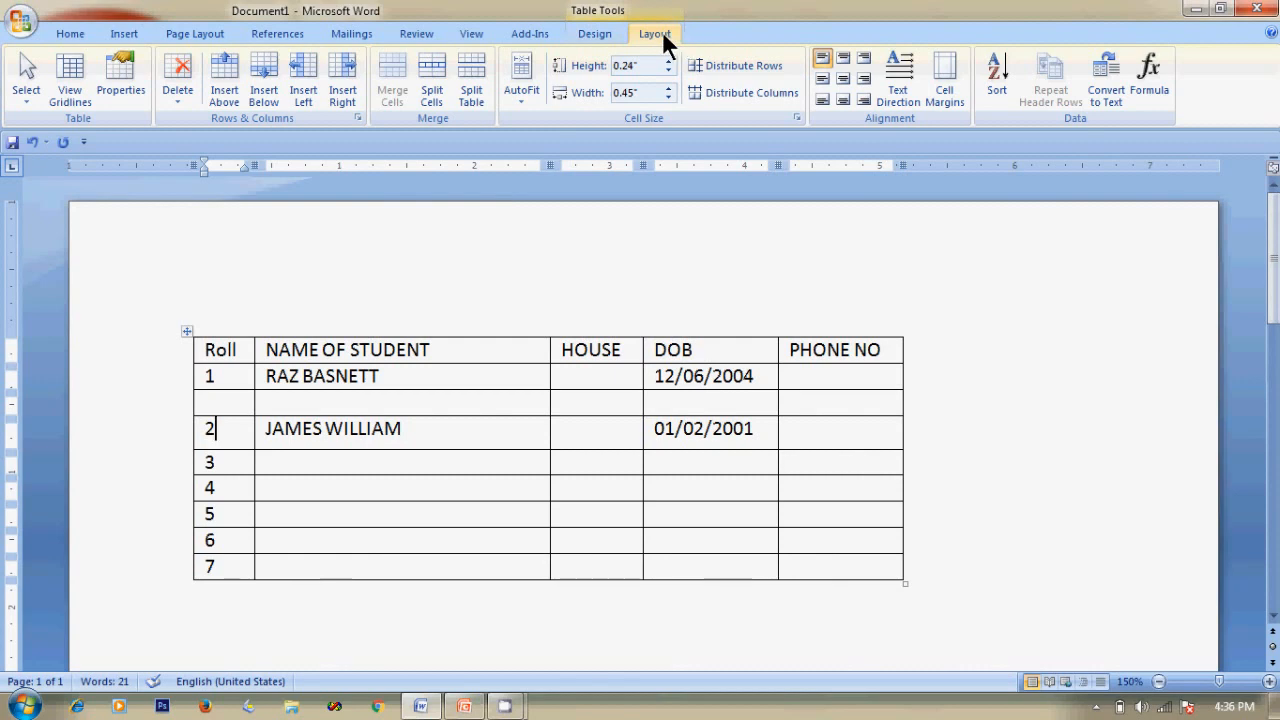
pyautogui.click(176, 100)
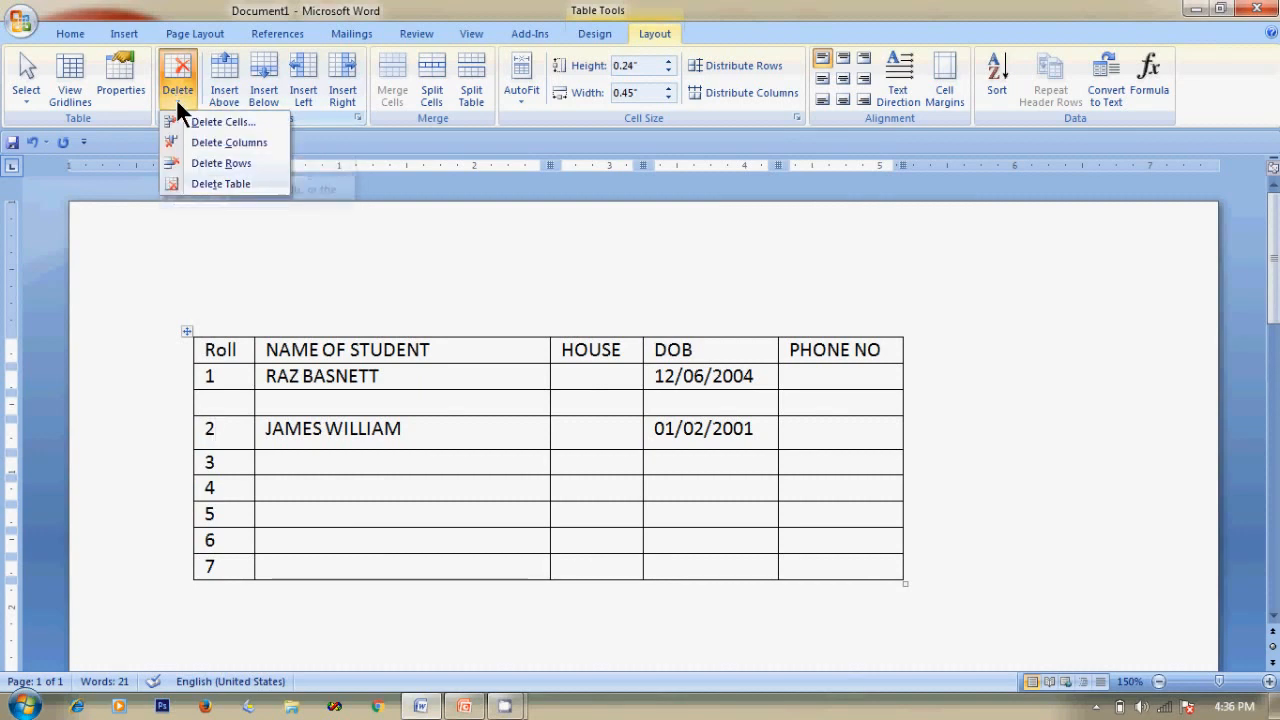
pyautogui.click(178, 162)
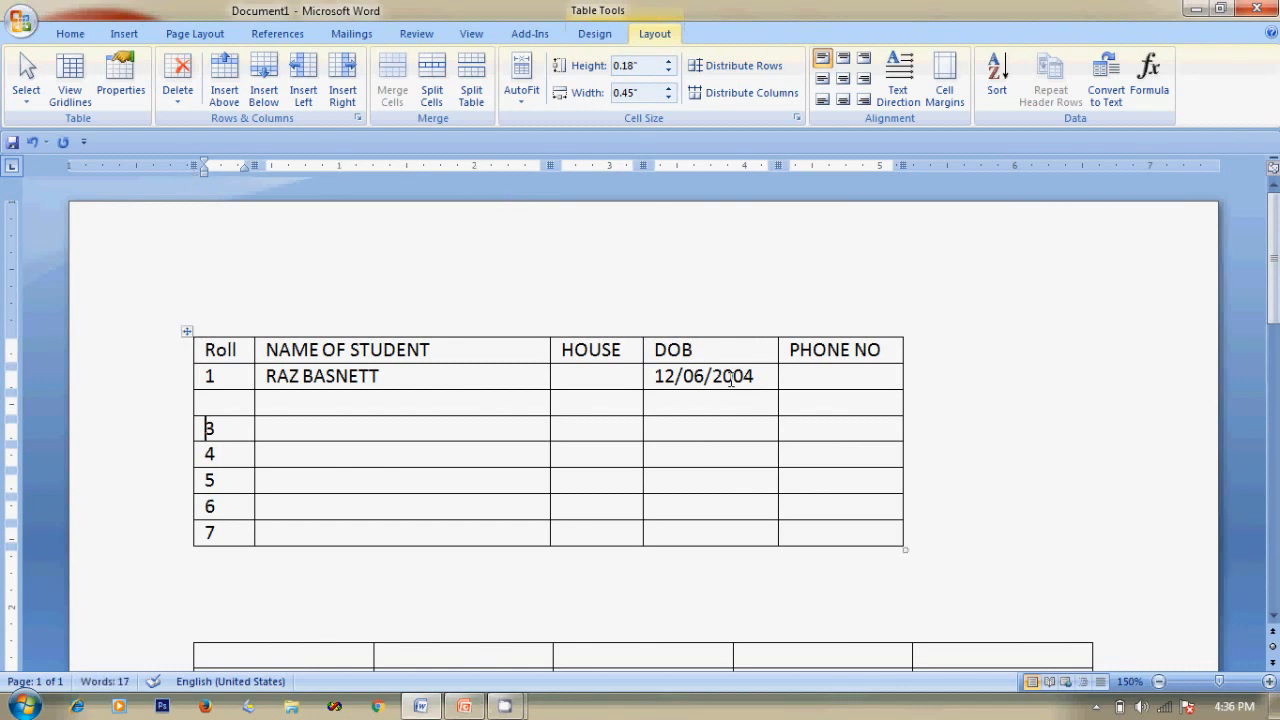
pyautogui.click(626, 349)
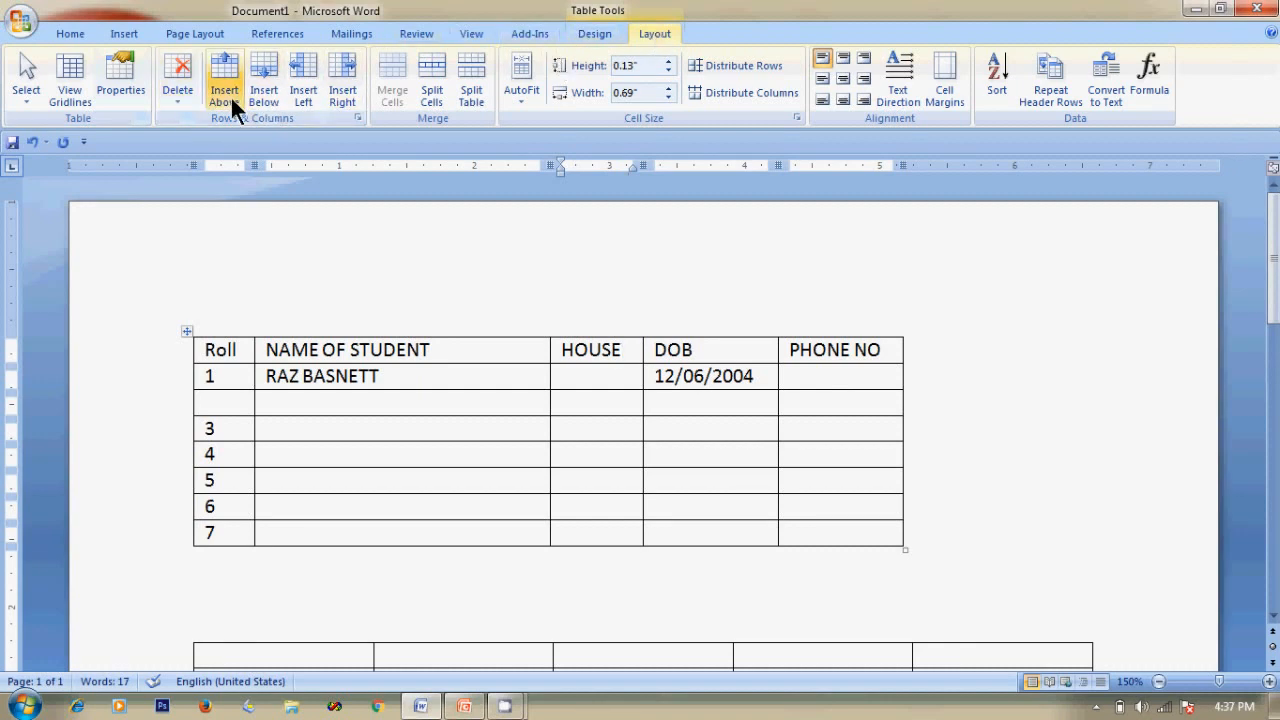
# Remove the HOUSE column with Delete Columns, then switch windows using Alt+Tab.
pyautogui.click(176, 102)
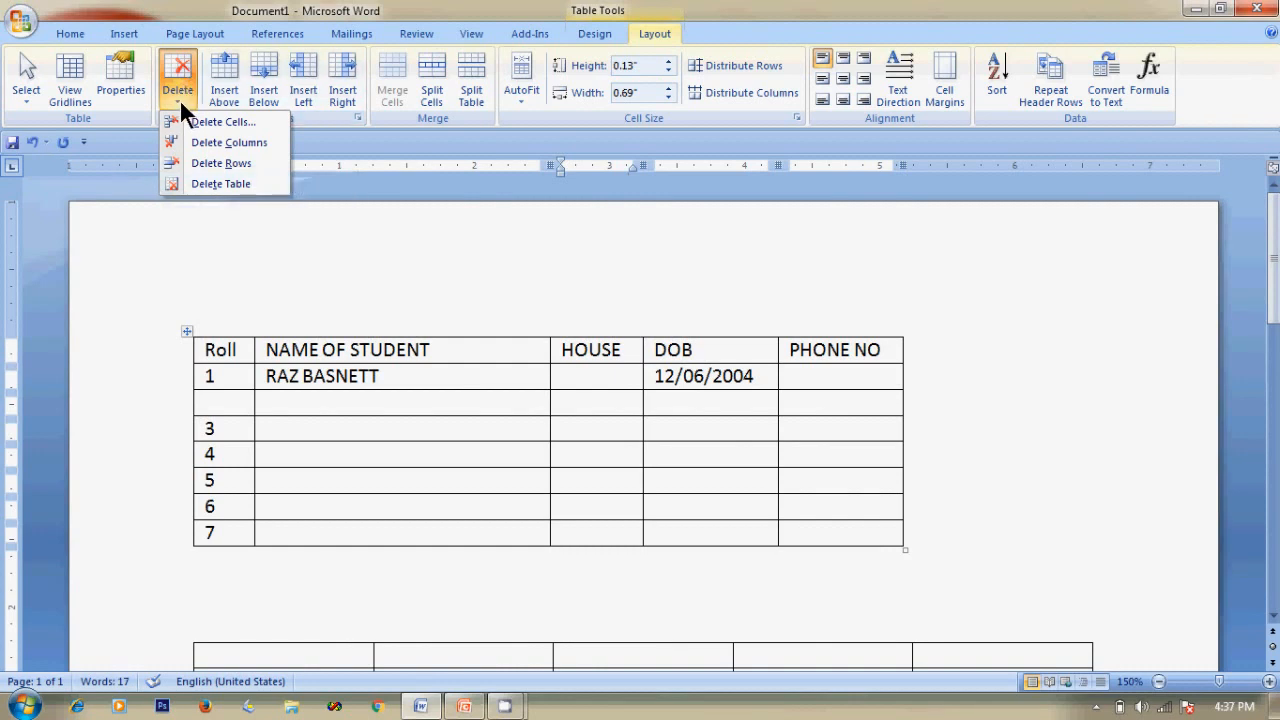
pyautogui.click(235, 140)
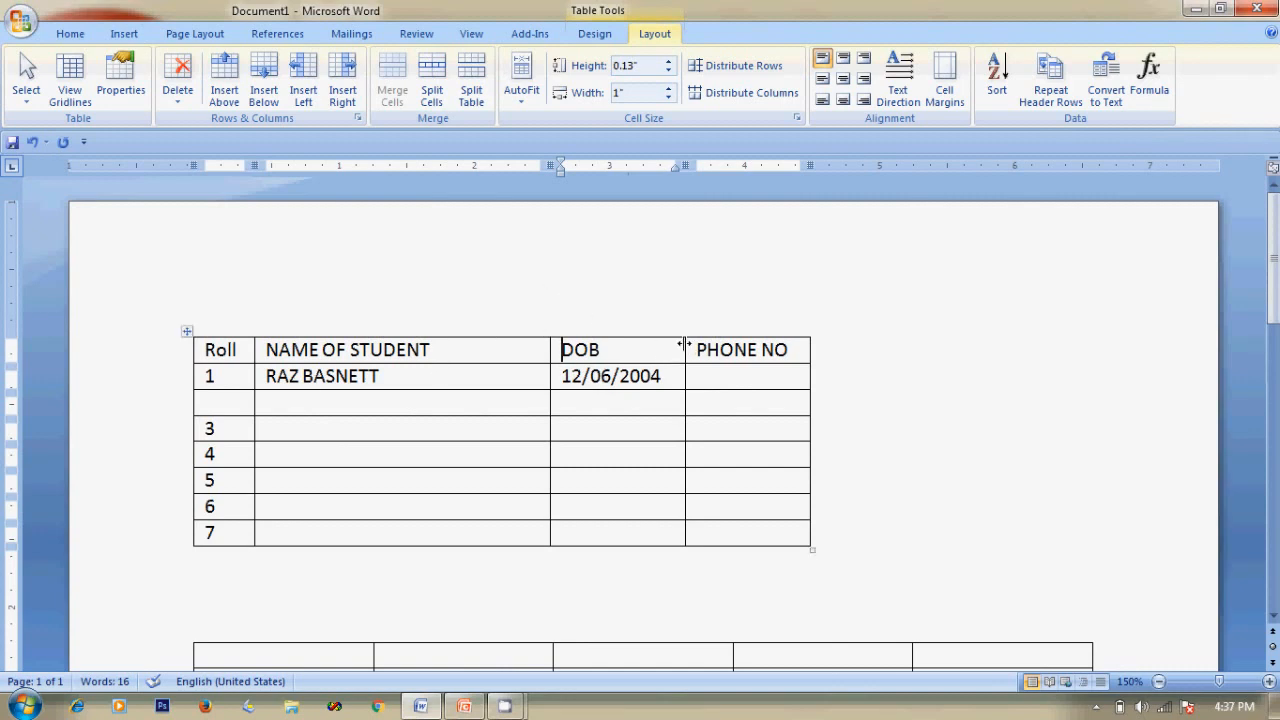
pyautogui.hotkey('alt', 'Tab')
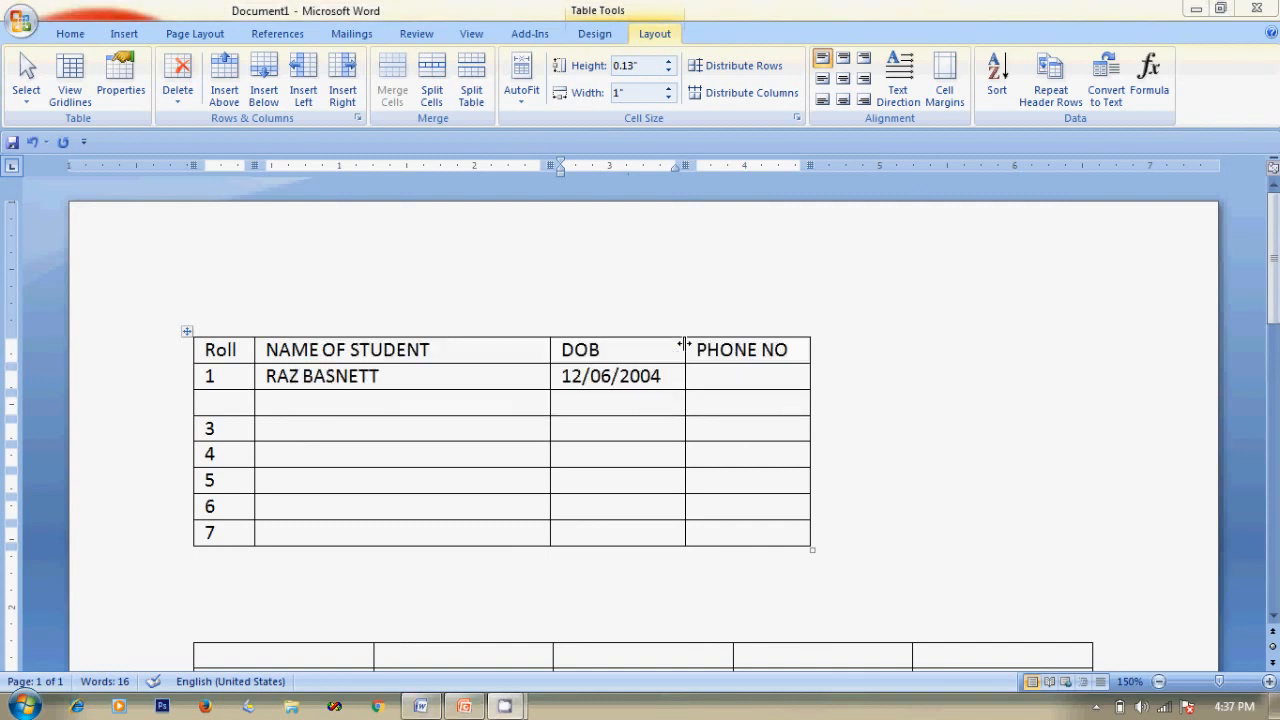
pyautogui.hotkey('alt', 'Tab')
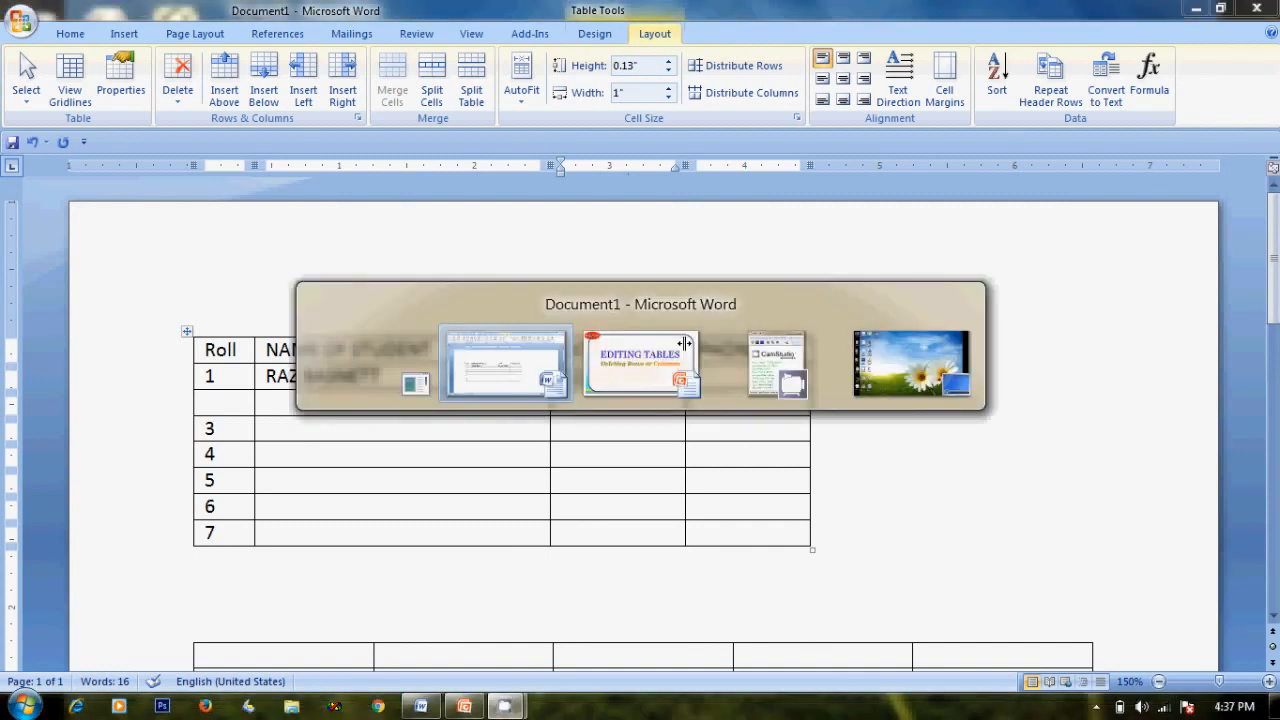
# Advance the PowerPoint slide show to 'Splitting Cells, Merging Cells', then return to the Word student table.
pyautogui.hotkey('alt', 'Tab')
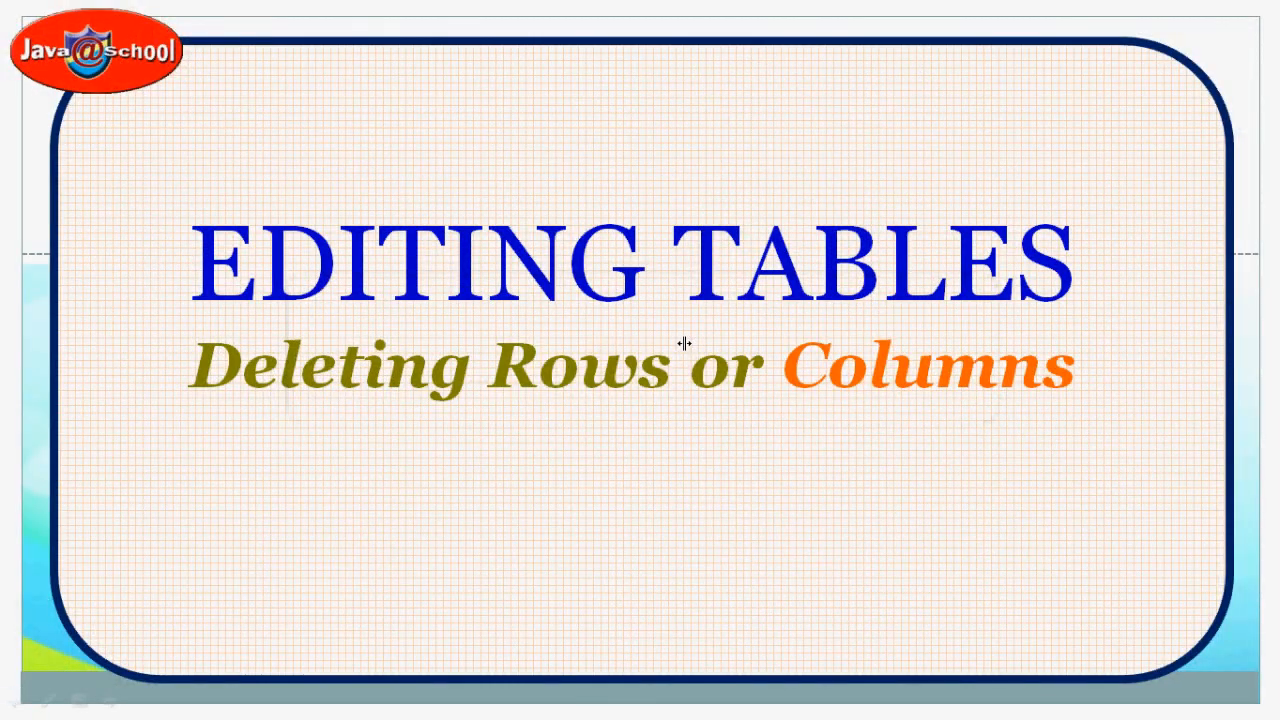
pyautogui.click(686, 462)
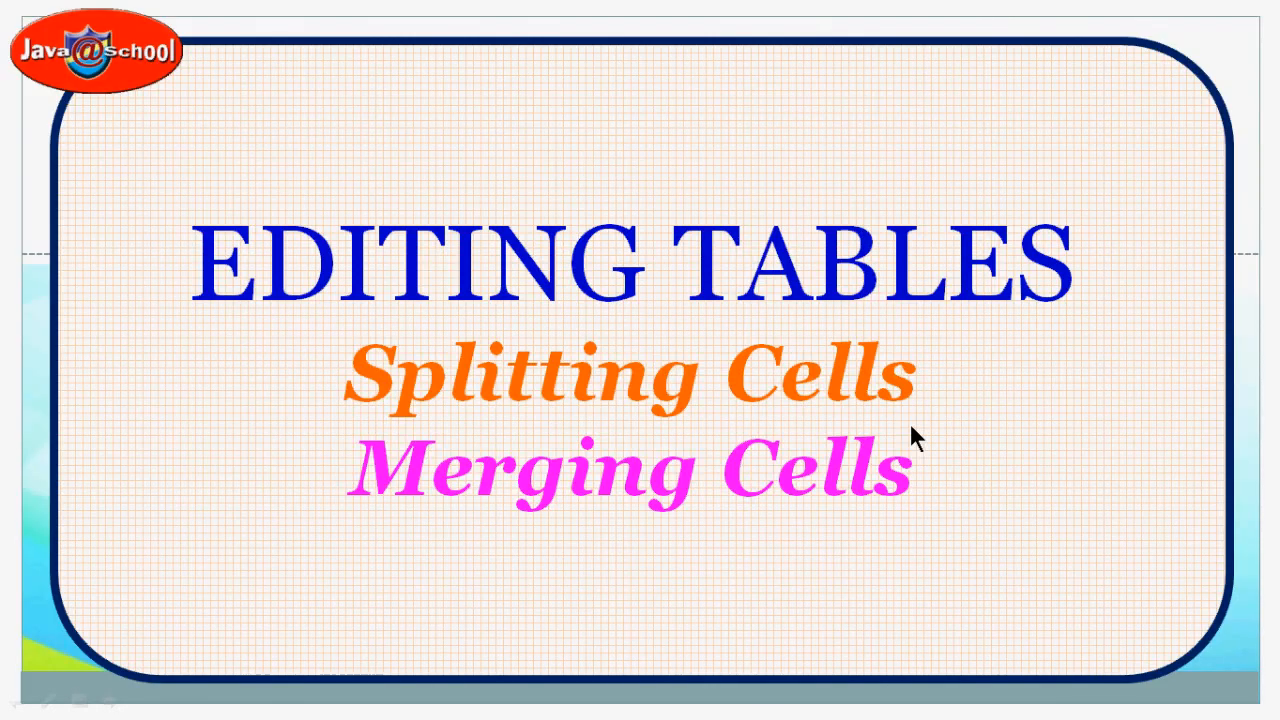
pyautogui.hotkey('alt', 'Tab')
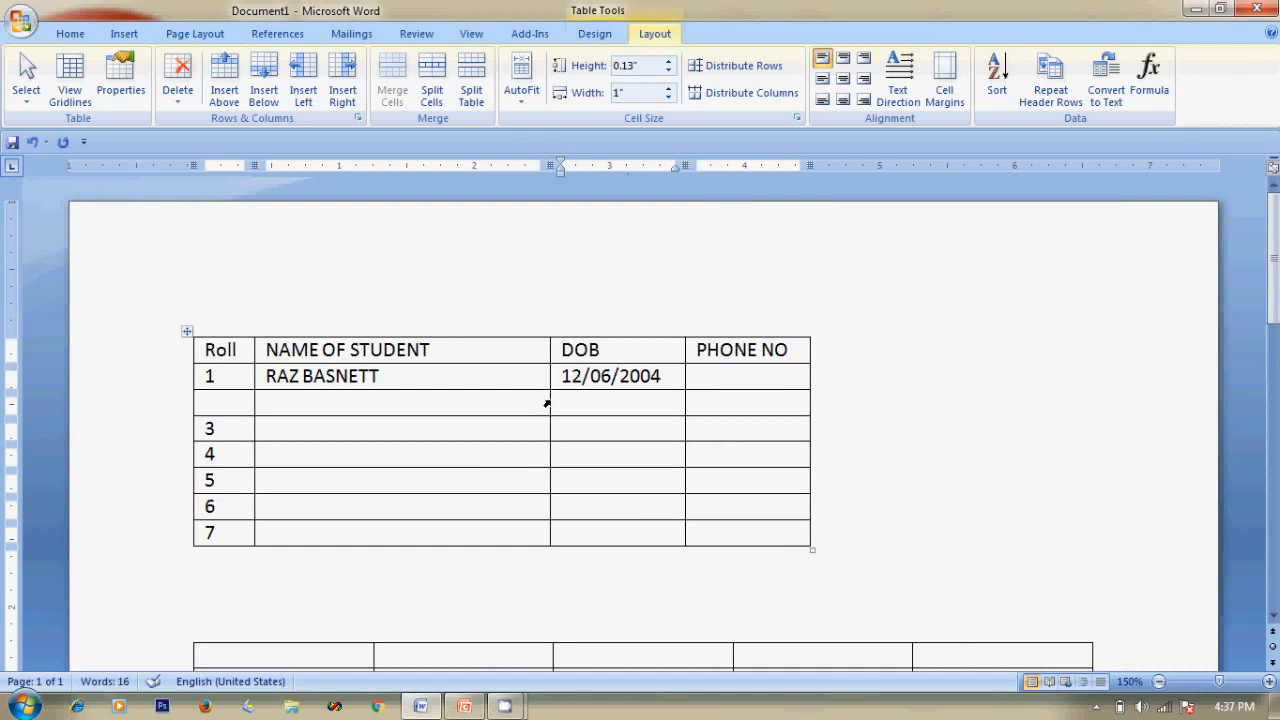
# Drag the column borders left and the table edge right, widening PHONE NO while dates stay on one line.
pyautogui.moveTo(684, 398); pyautogui.dragTo(668, 398)
pyautogui.moveTo(811, 392); pyautogui.dragTo(904, 395)
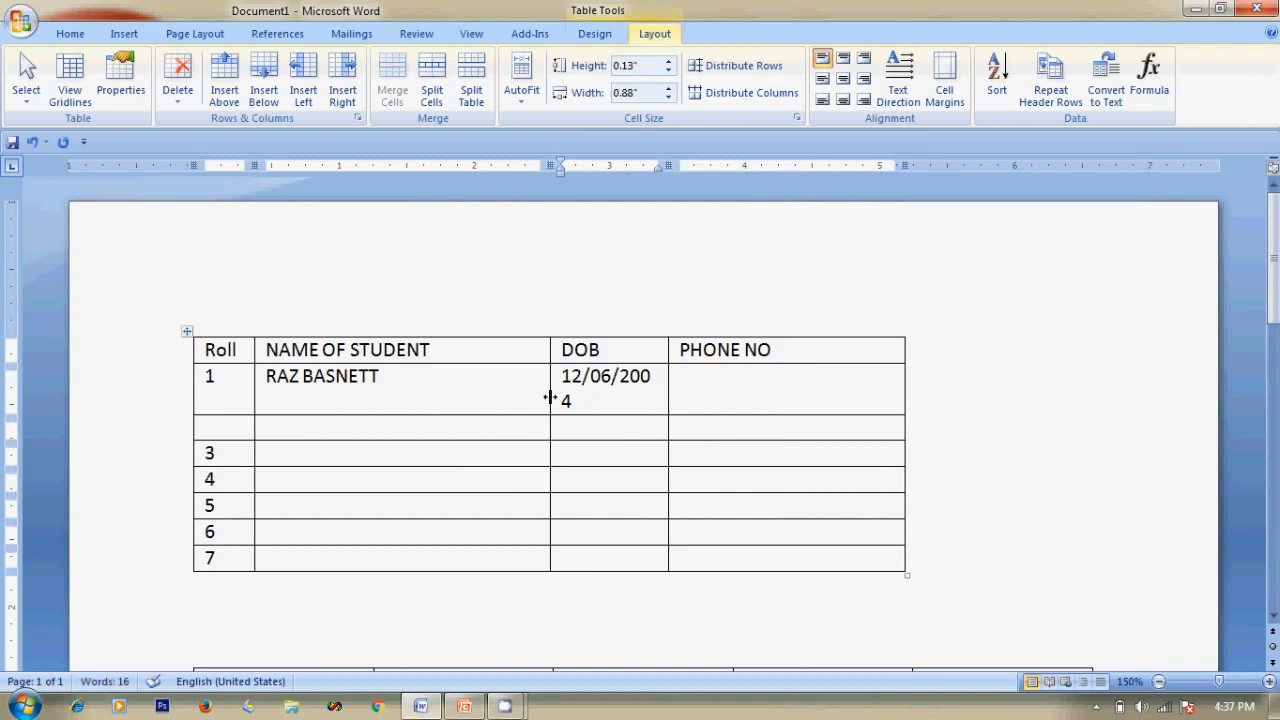
pyautogui.moveTo(550, 397); pyautogui.dragTo(533, 397)
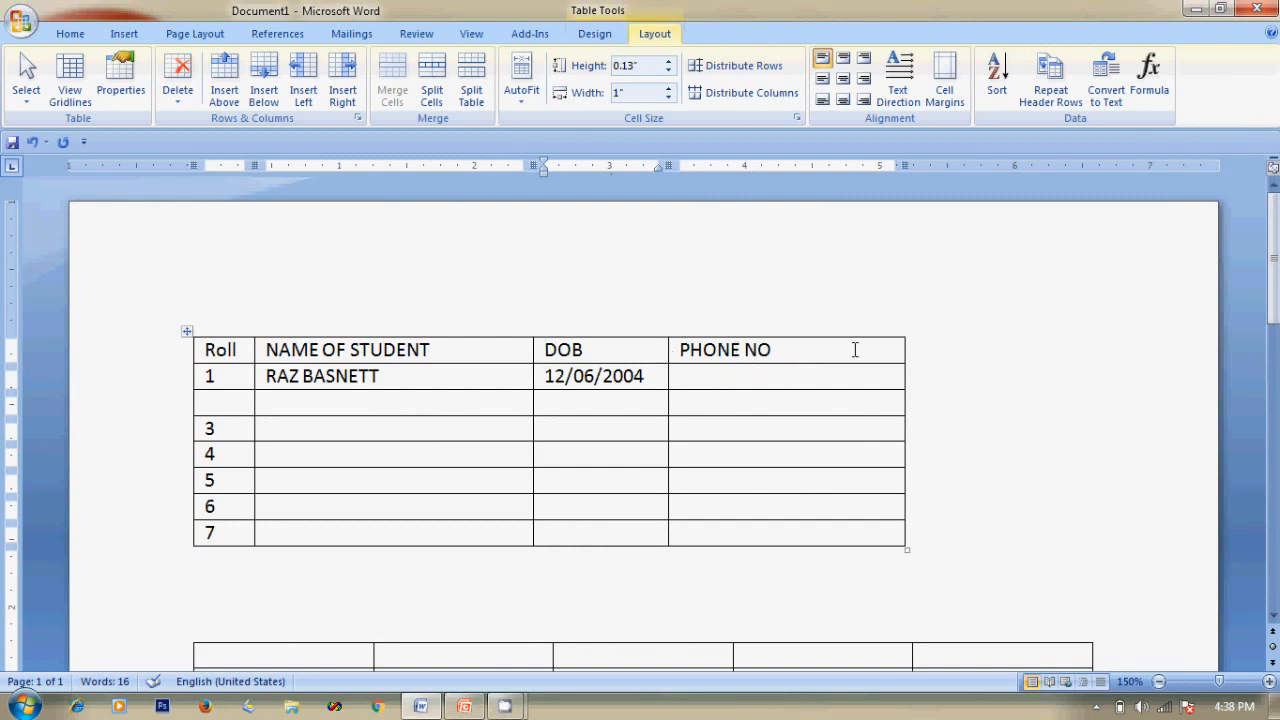
pyautogui.click(683, 376)
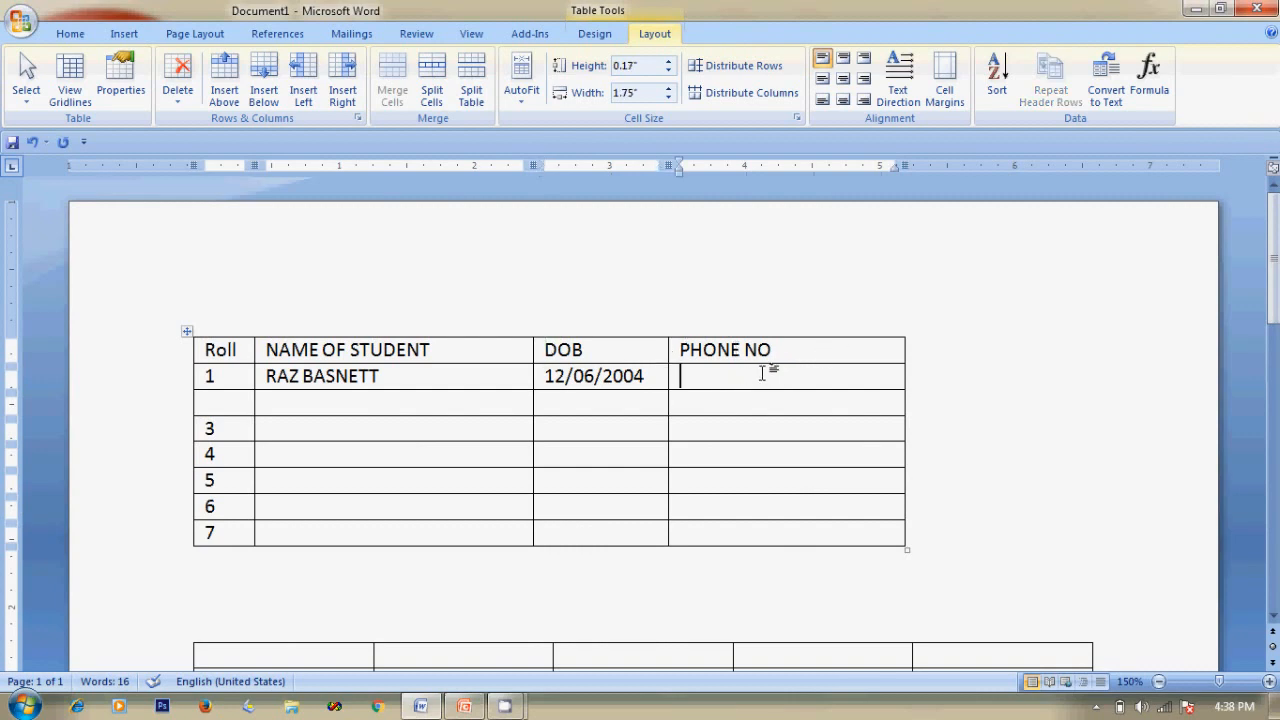
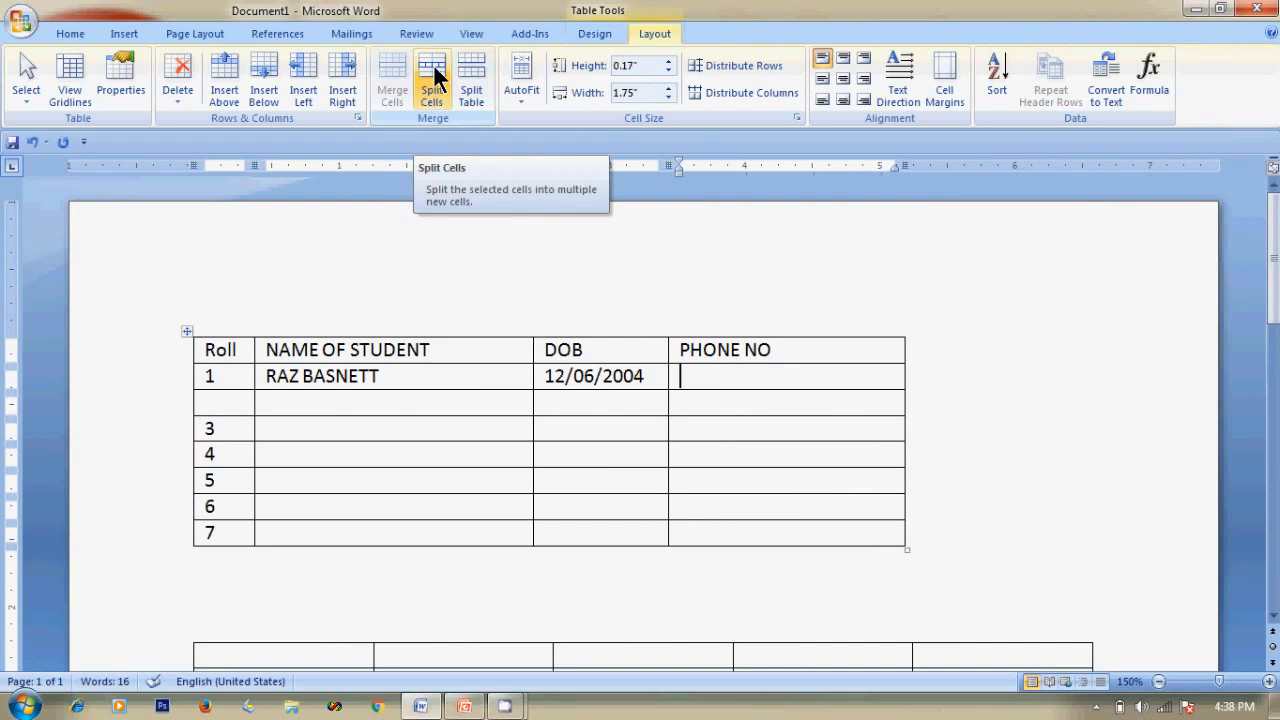
# Split the first row's PHONE NO cell into 2 columns and 1 row with Split Cells.
pyautogui.click(434, 72)
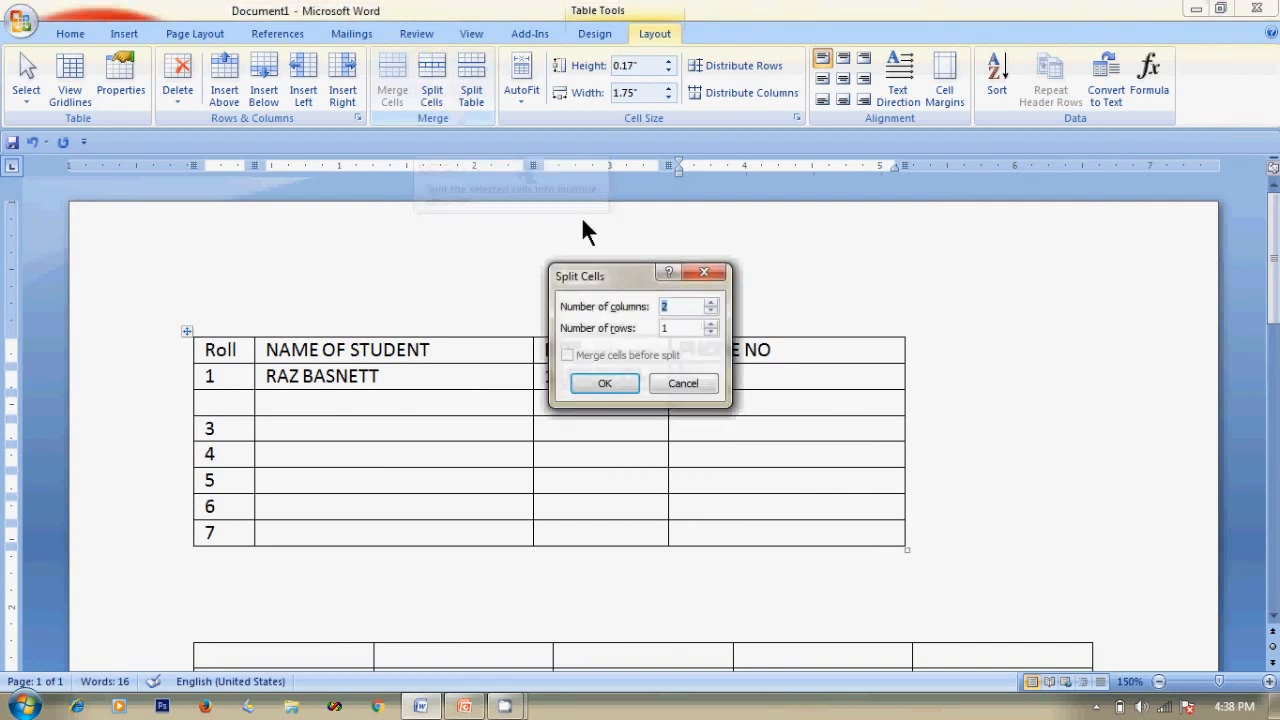
pyautogui.moveTo(620, 278); pyautogui.dragTo(525, 278)
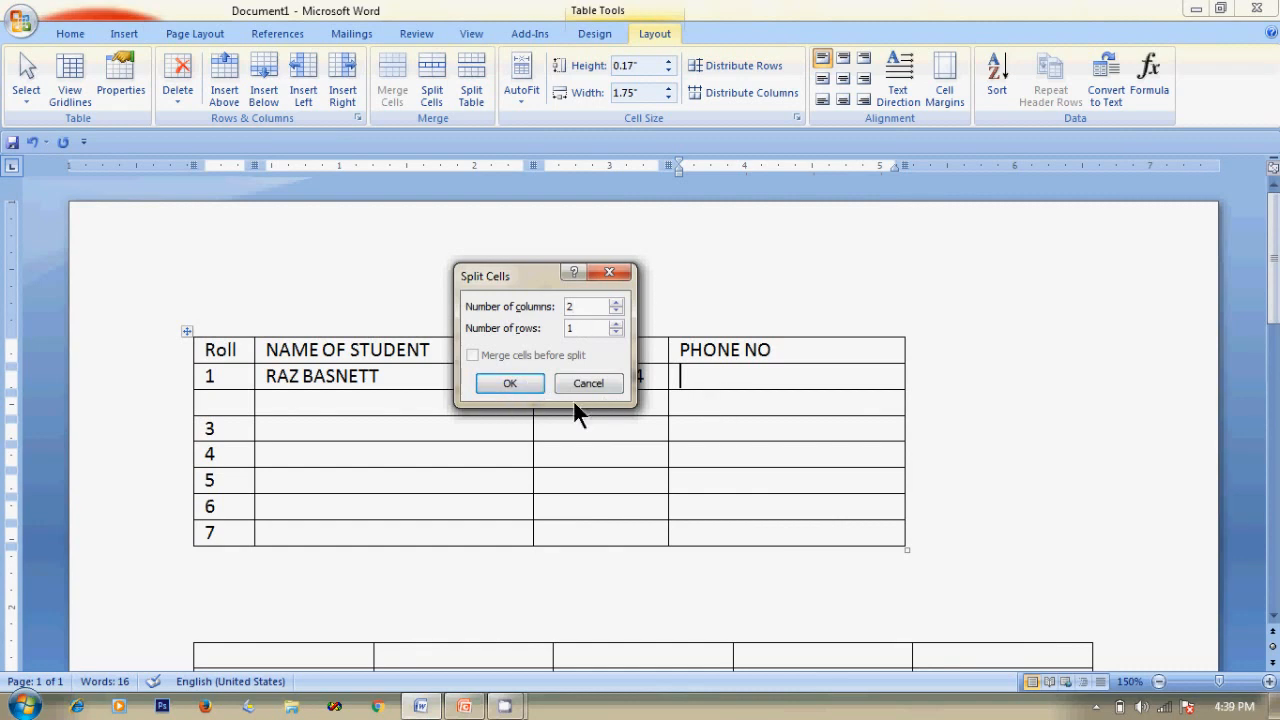
pyautogui.click(510, 383)
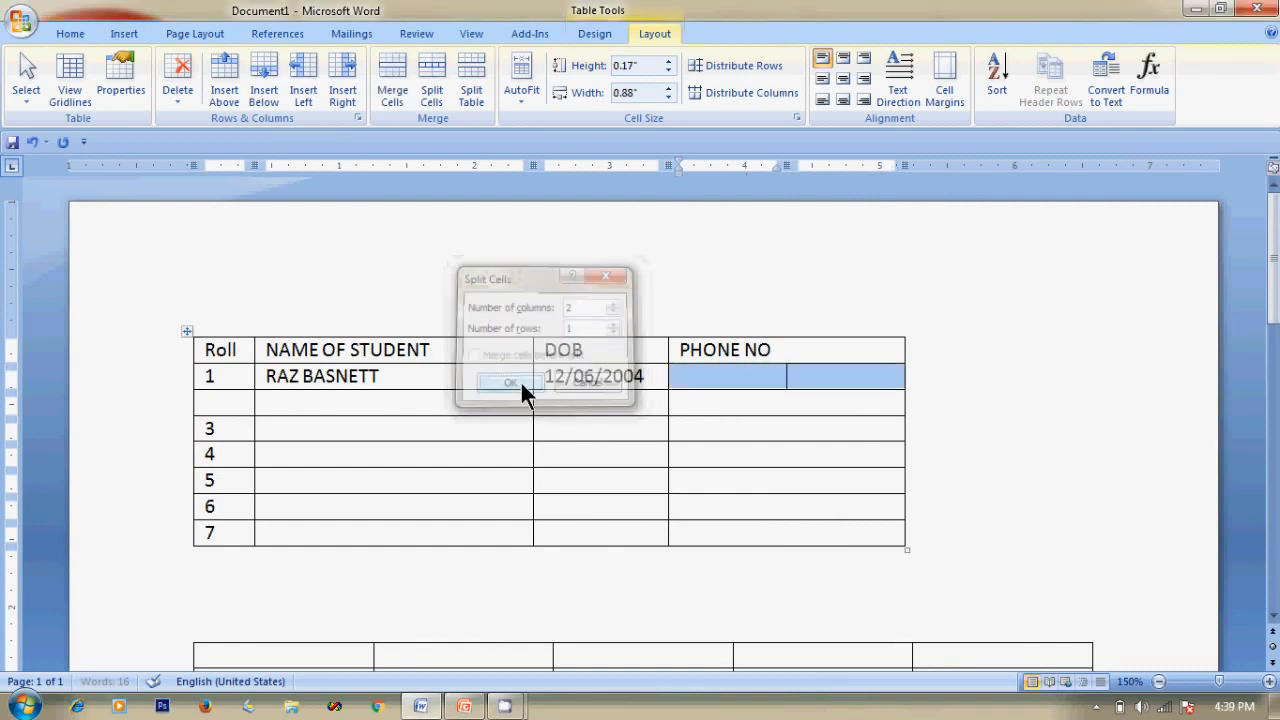
pyautogui.click(1042, 340)
pyautogui.click(731, 376)
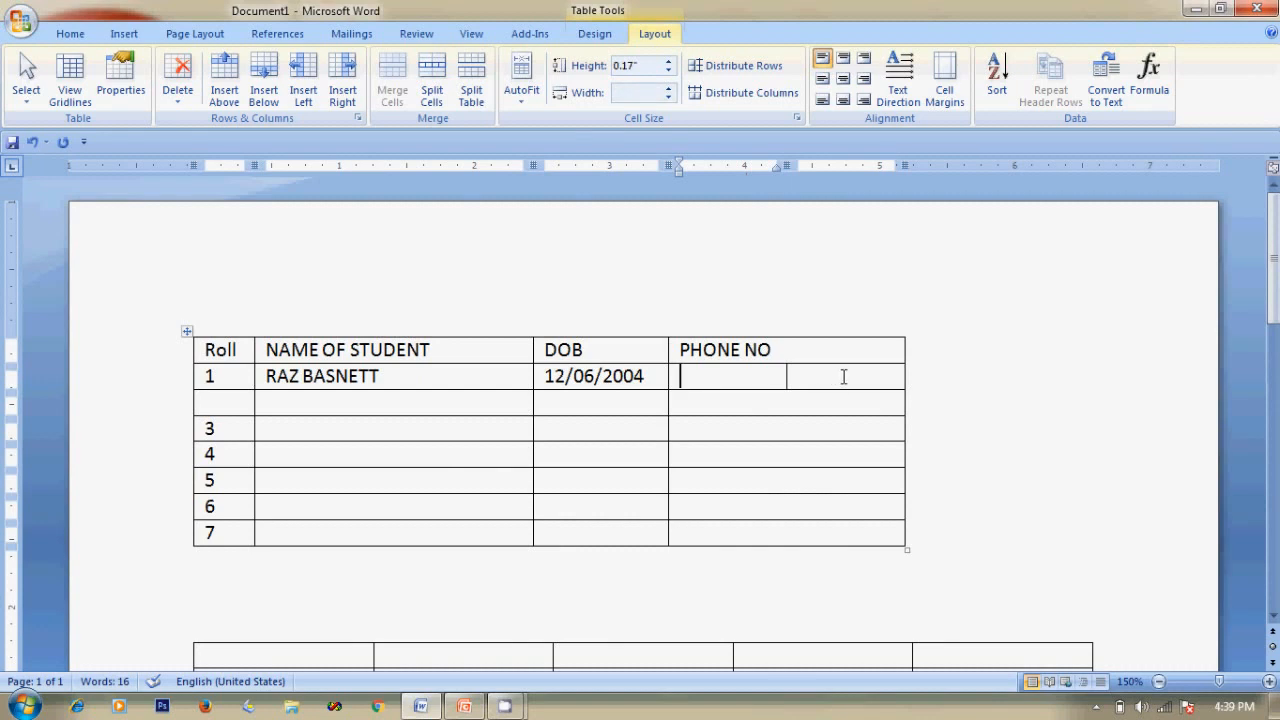
# Split row 2's PHONE NO cell into two cells from the right-click menu.
pyautogui.click(709, 402)
pyautogui.rightClick(709, 402)
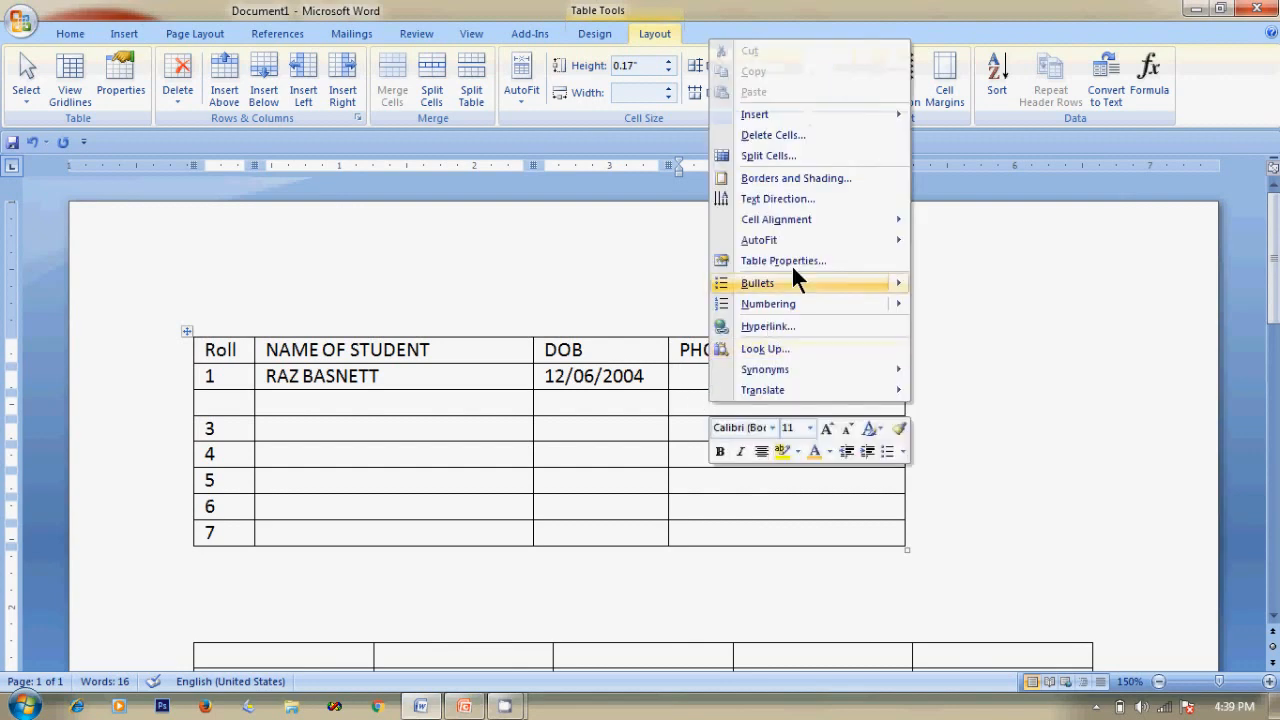
pyautogui.click(760, 155)
pyautogui.click(531, 384)
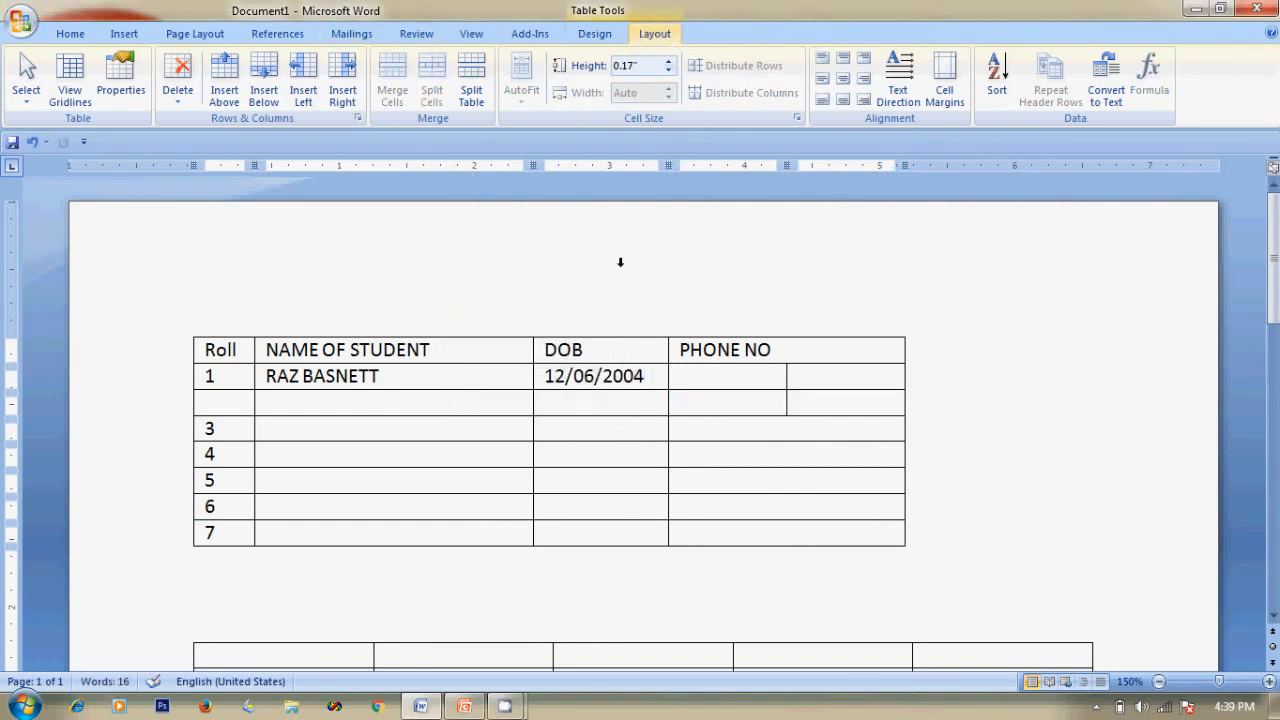
# Split row 3's PHONE NO cell into three columns.
pyautogui.click(772, 430)
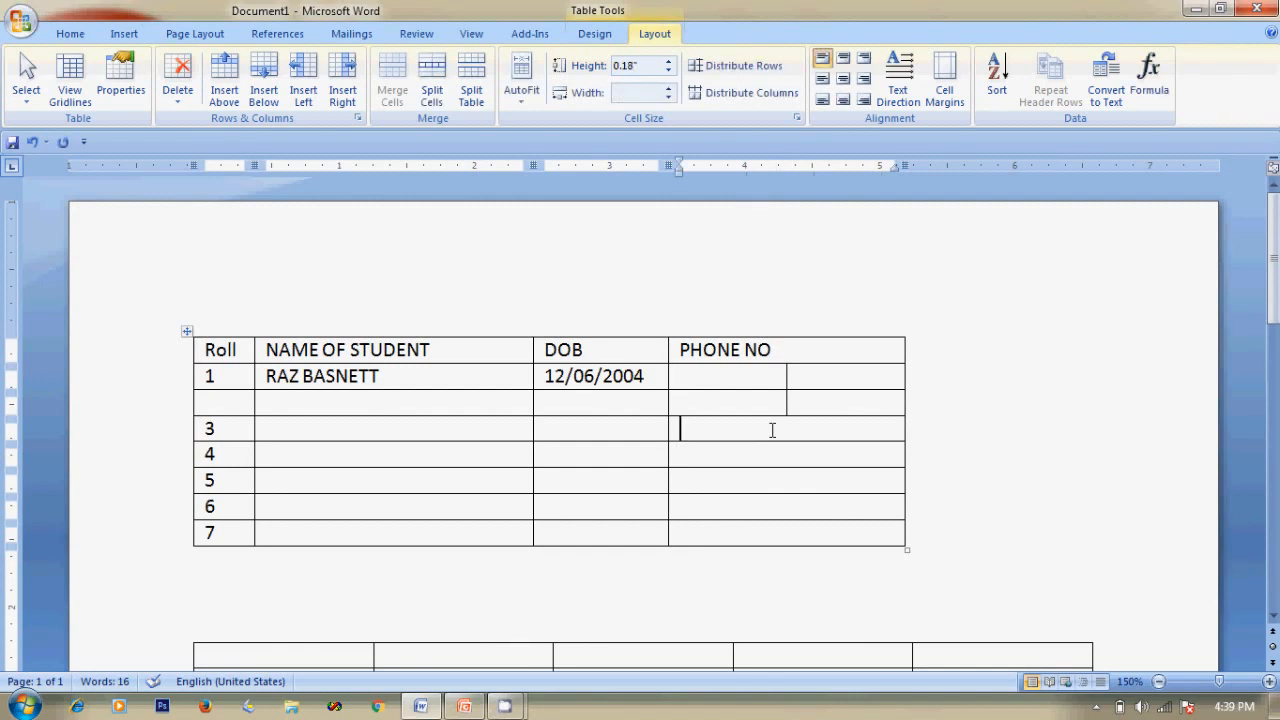
pyautogui.rightClick(772, 431)
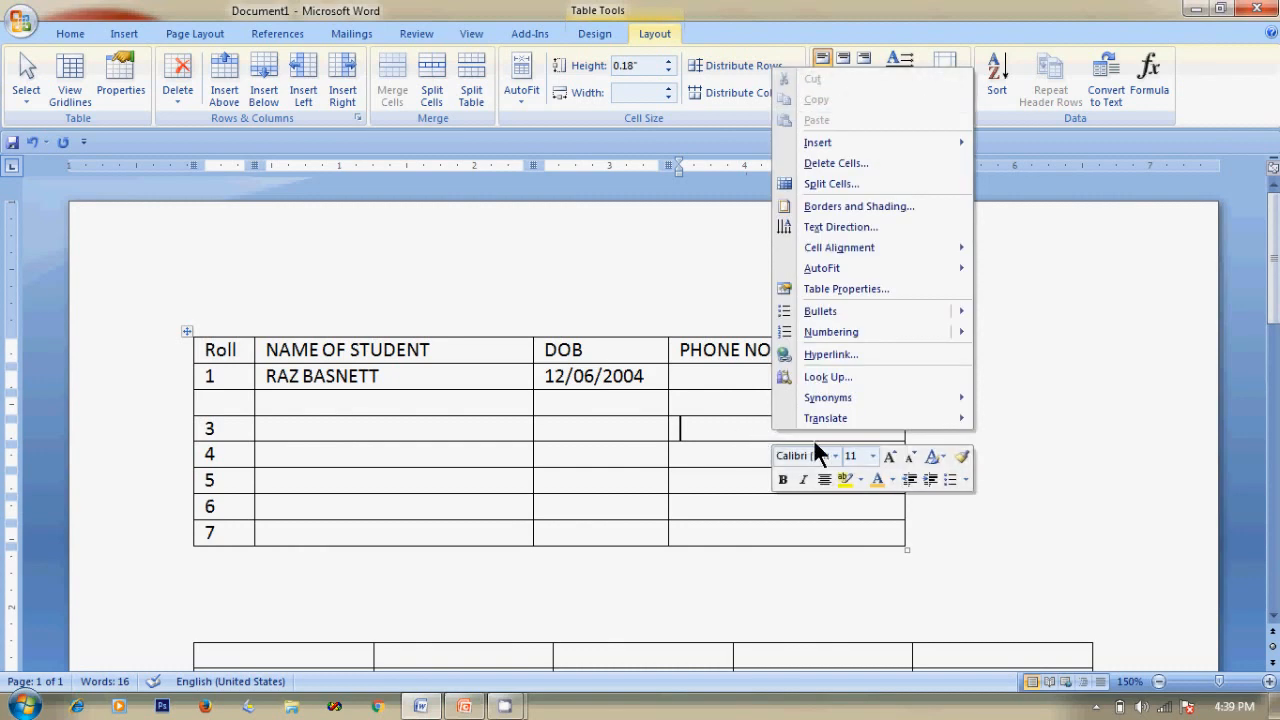
pyautogui.click(801, 183)
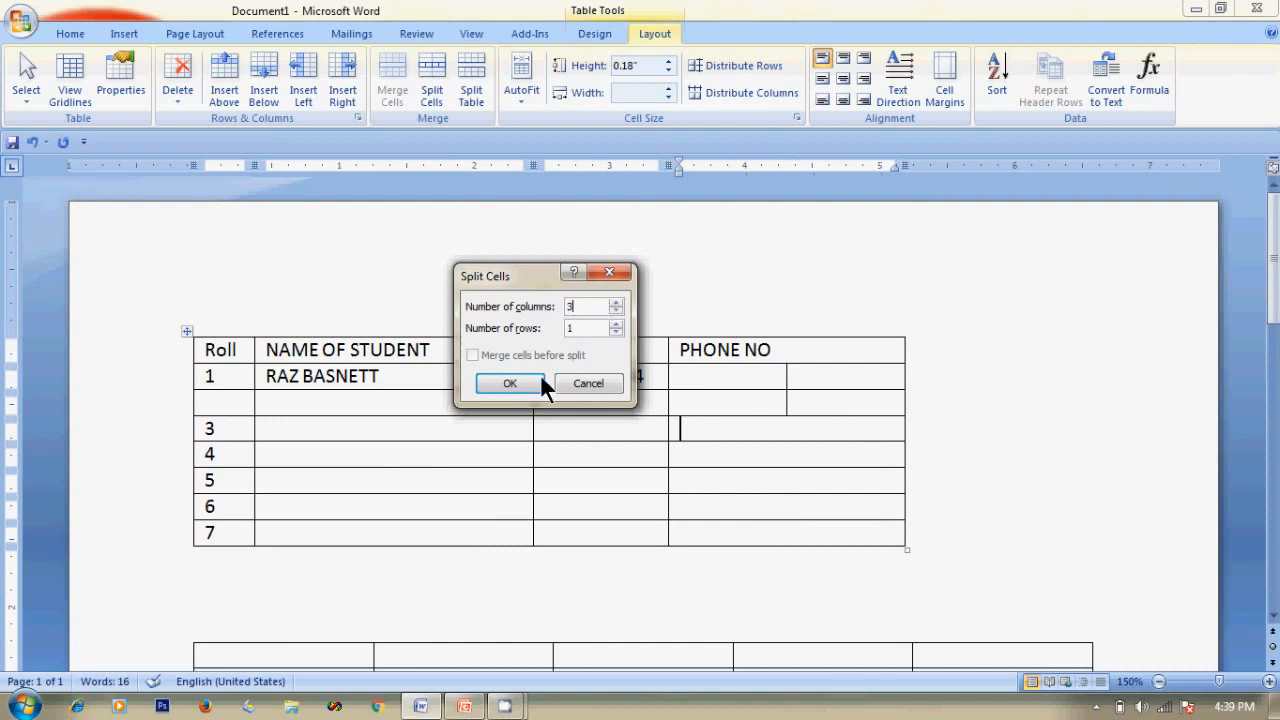
pyautogui.click(513, 383)
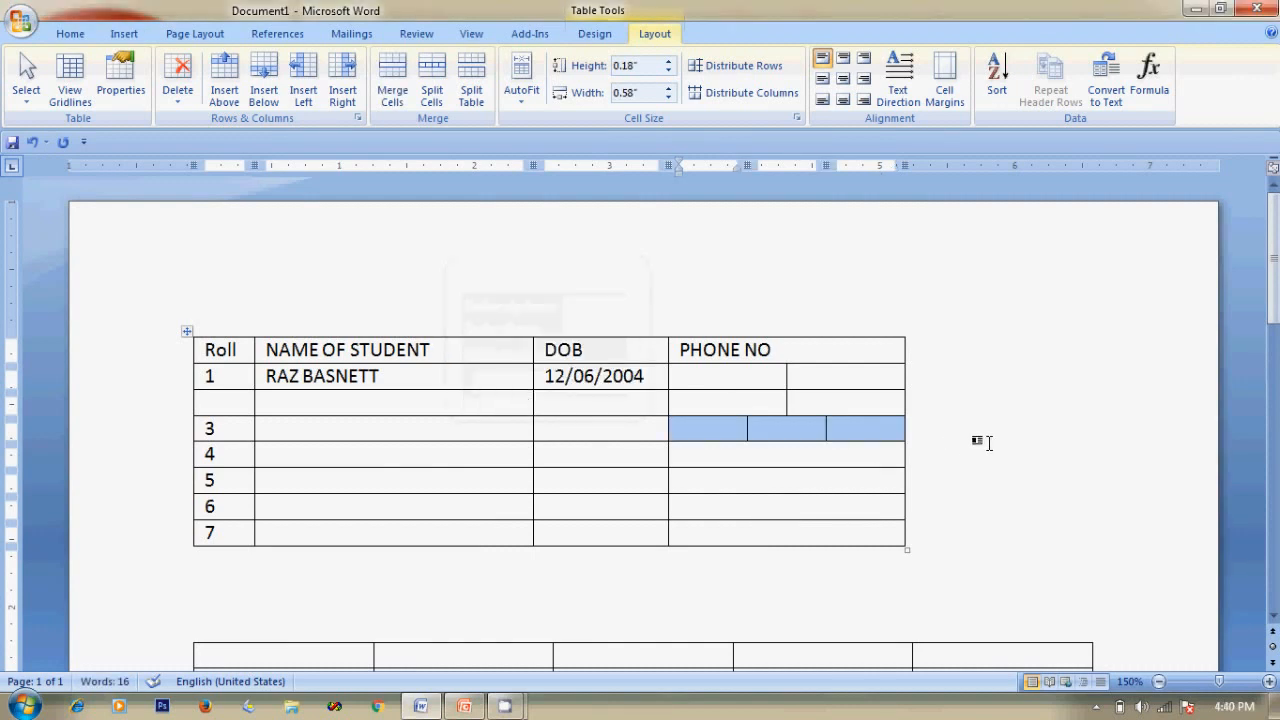
pyautogui.click(789, 437)
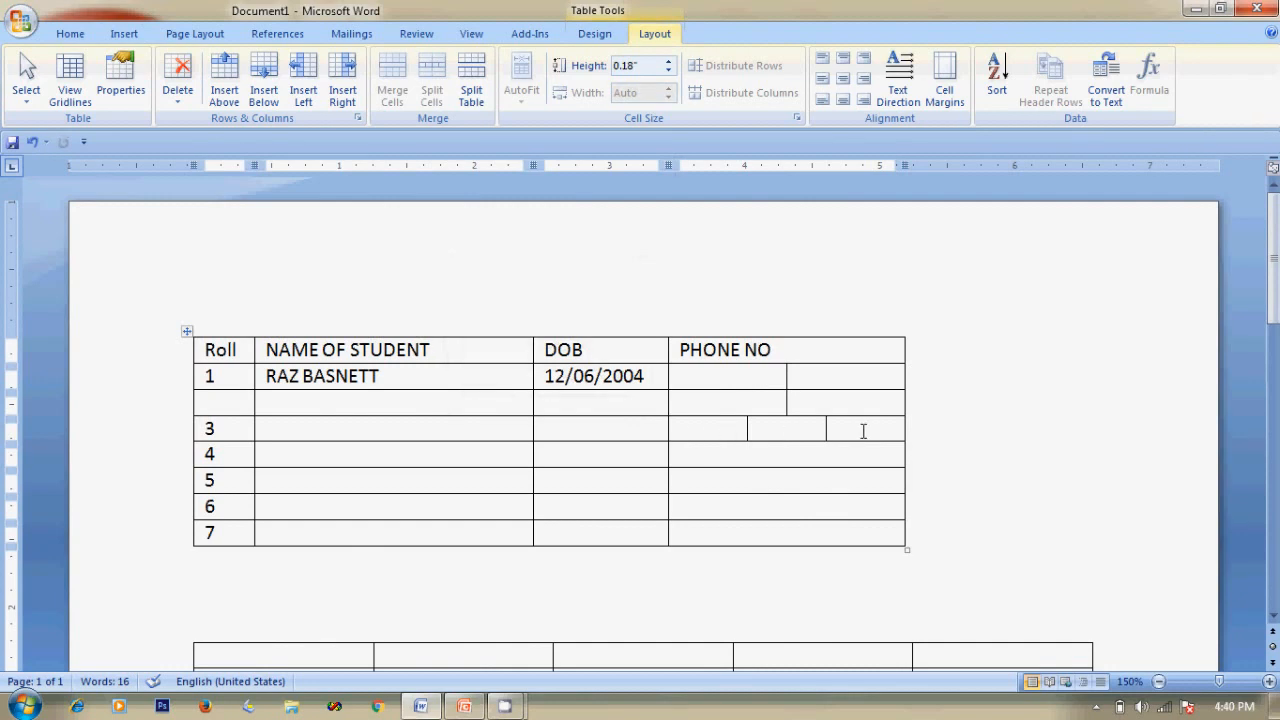
# Split row 4's NAME OF STUDENT cell into 3 columns and 3 rows.
pyautogui.click(719, 454)
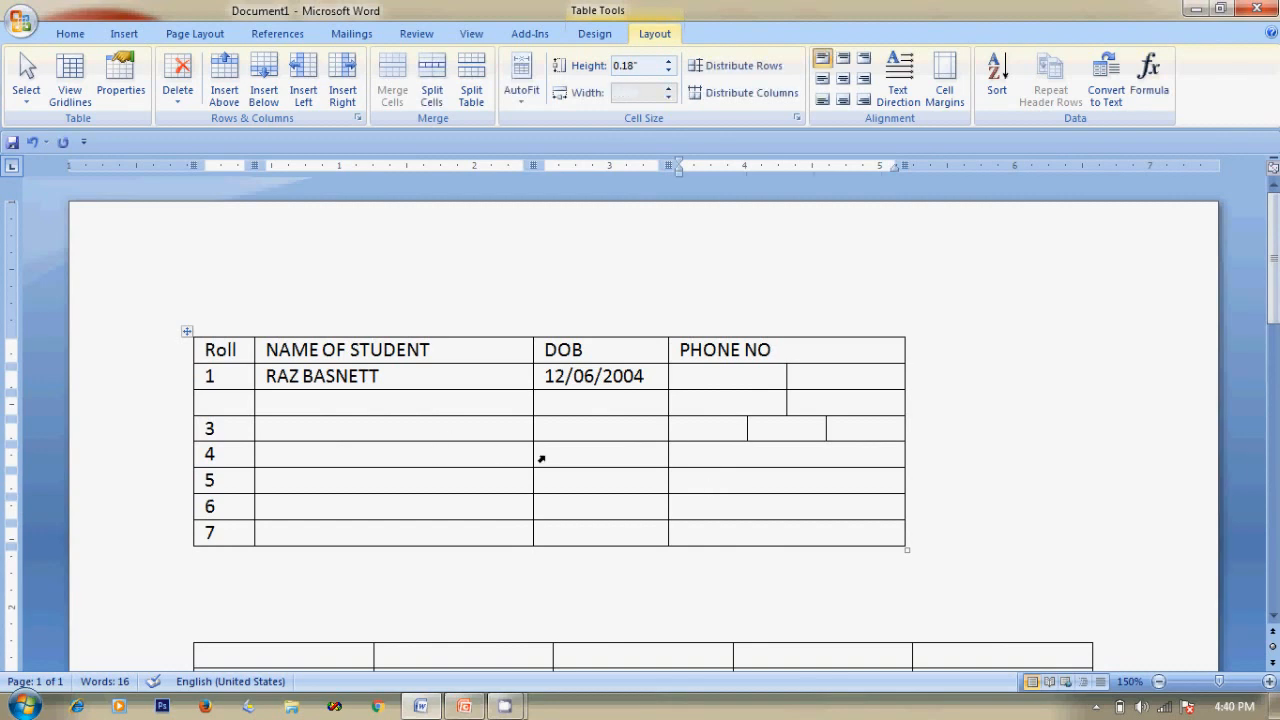
pyautogui.click(443, 449)
pyautogui.click(432, 92)
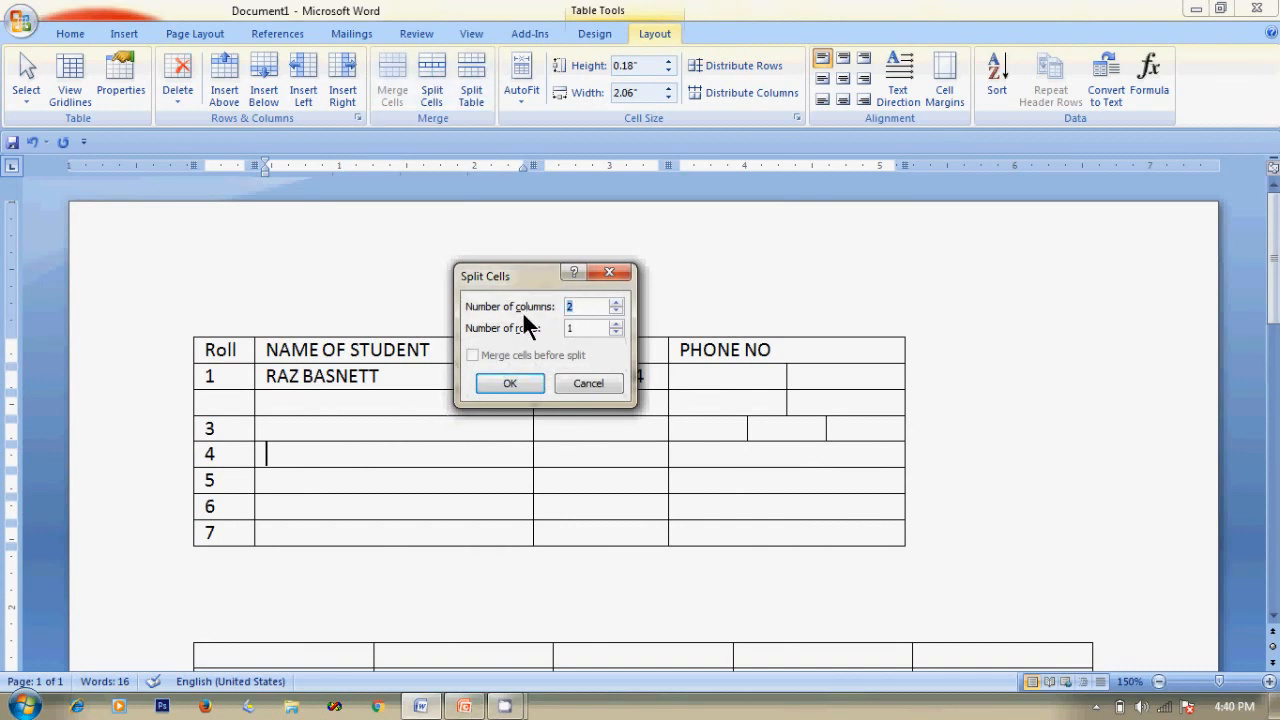
pyautogui.write('3')
pyautogui.doubleClick(578, 331)
pyautogui.write('3')
pyautogui.click(524, 387)
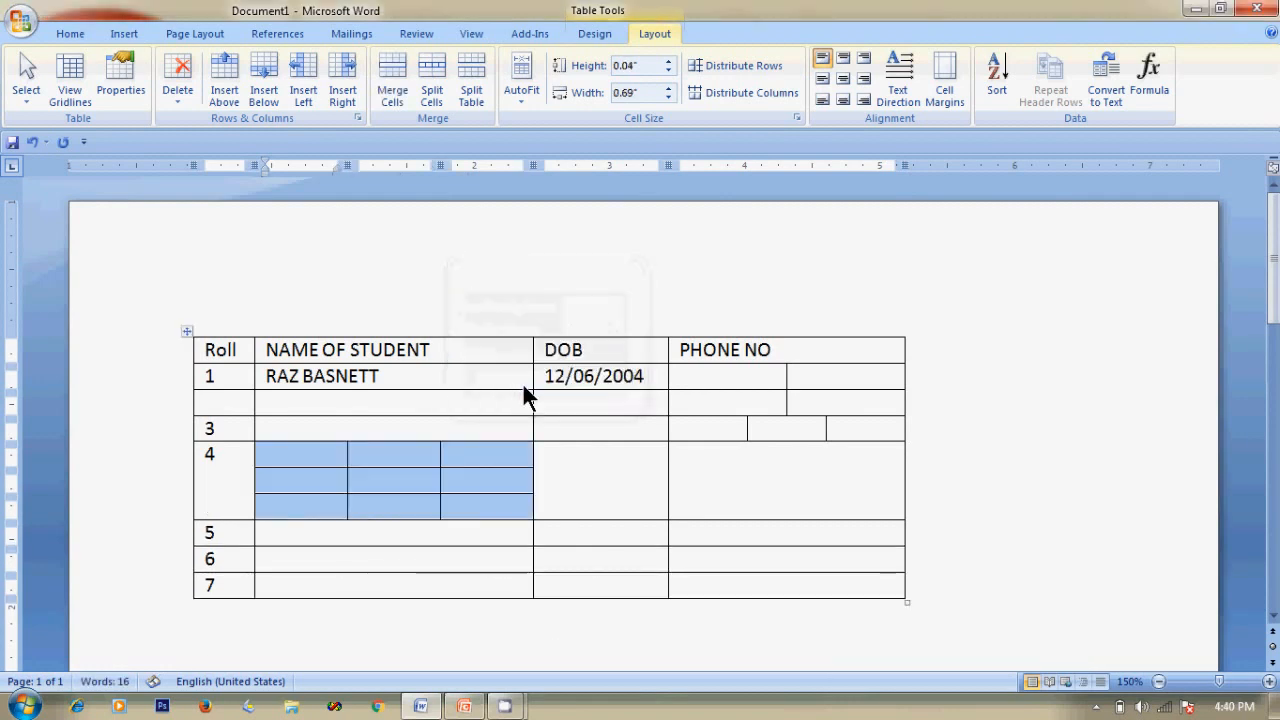
pyautogui.click(997, 449)
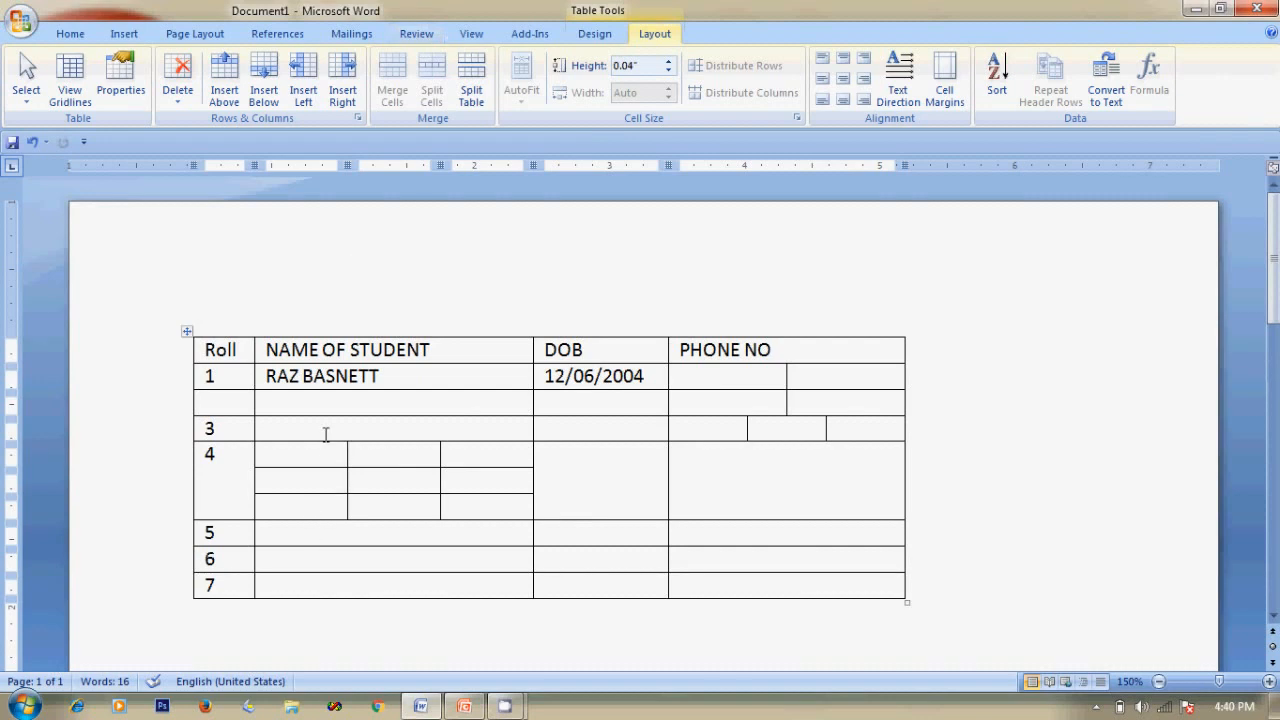
# Drag the grid's inner column borders leftward to narrow the small columns.
pyautogui.moveTo(346, 480); pyautogui.dragTo(331, 481)
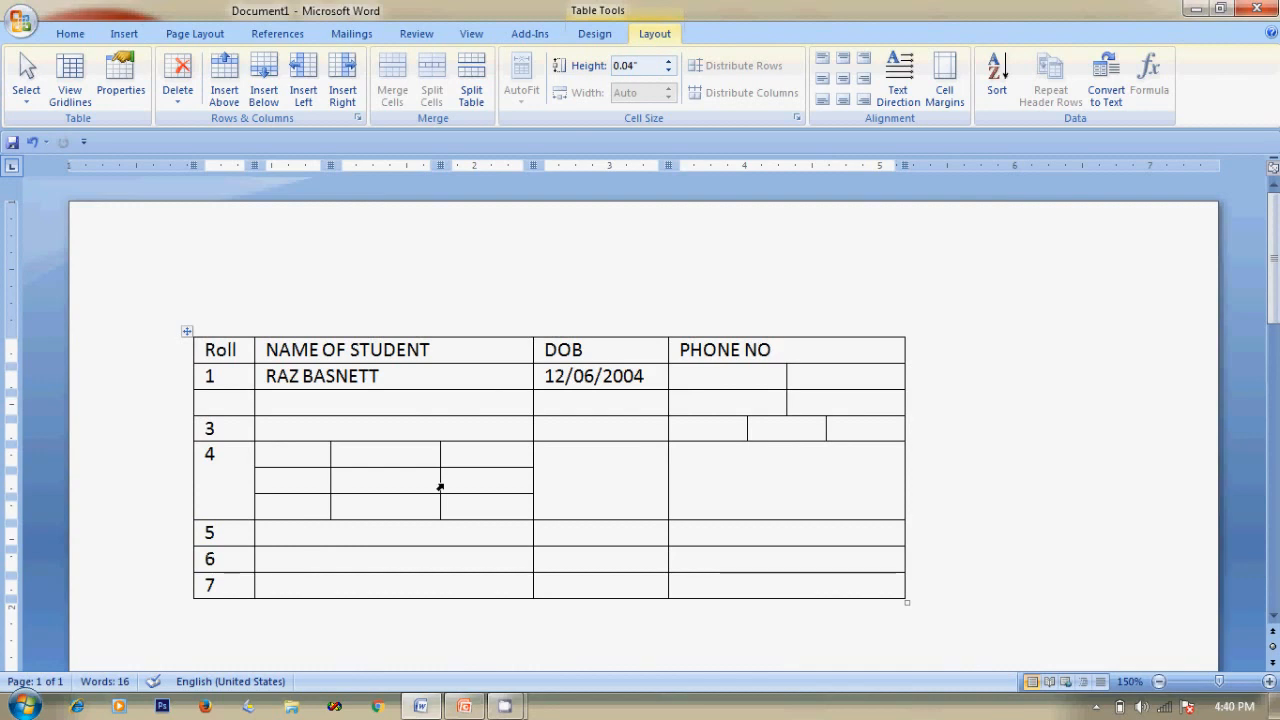
pyautogui.moveTo(440, 481); pyautogui.dragTo(415, 481)
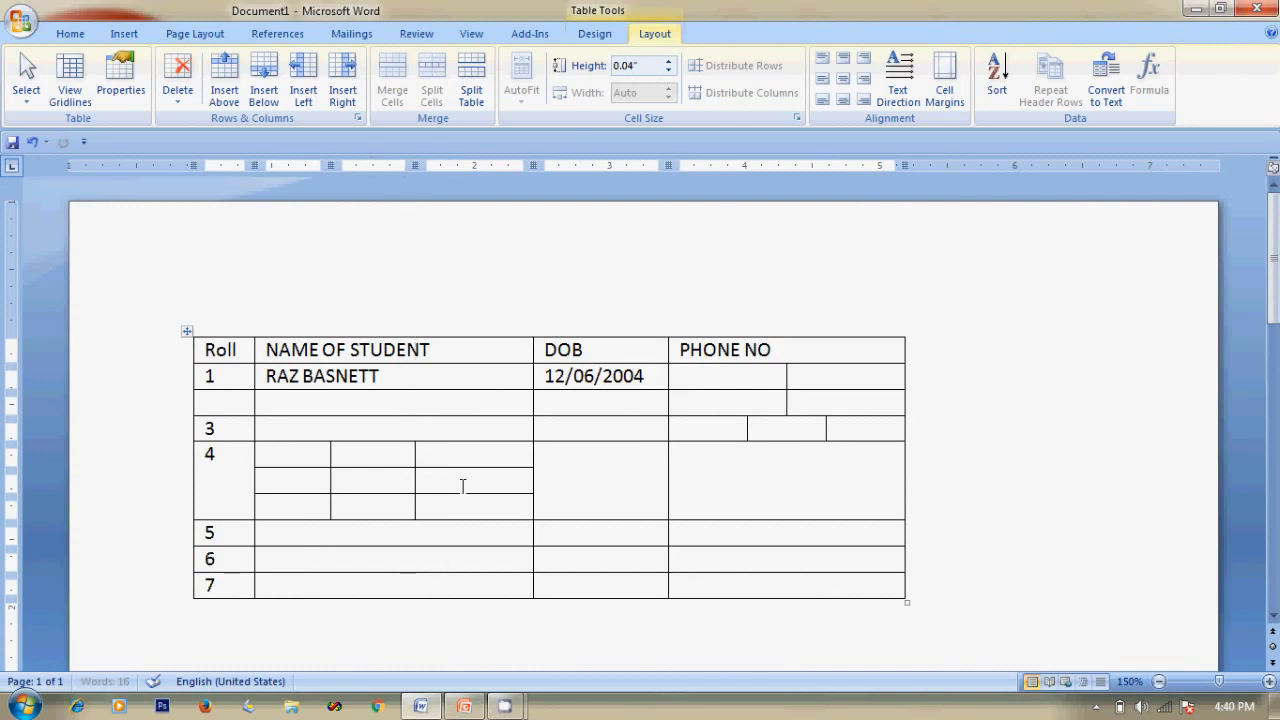
pyautogui.moveTo(532, 486); pyautogui.dragTo(499, 490)
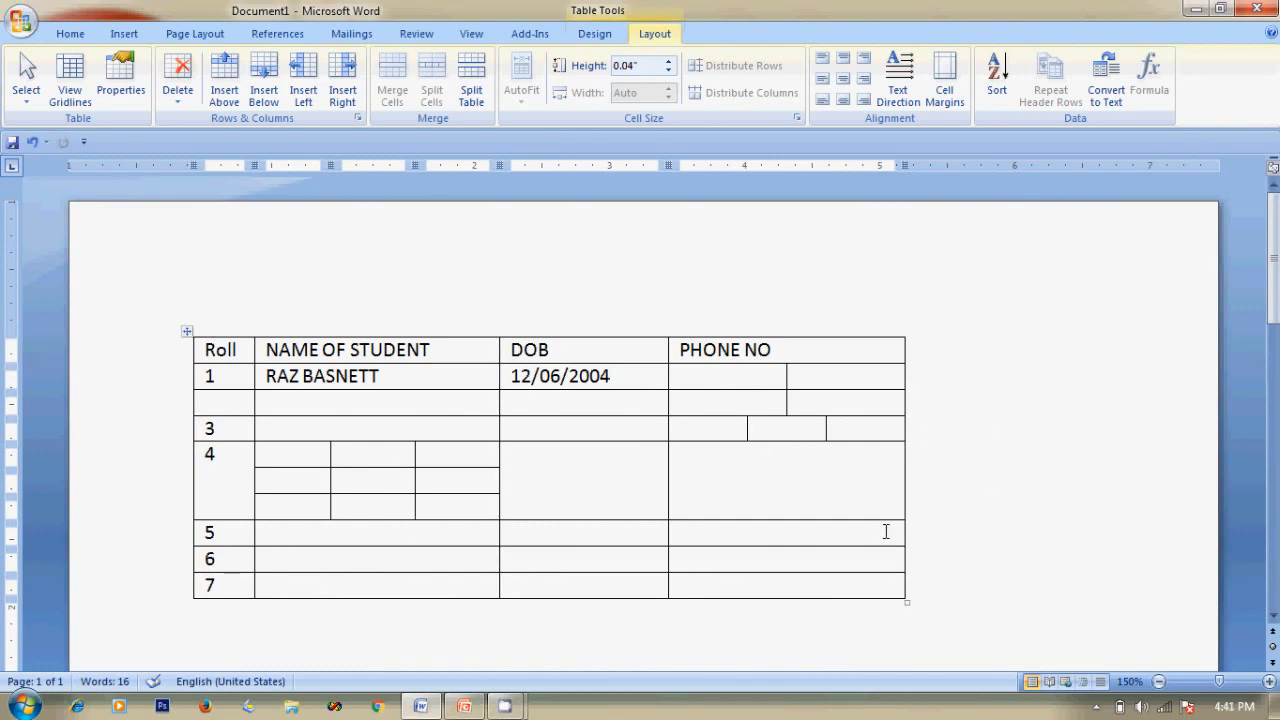
pyautogui.click(462, 706)
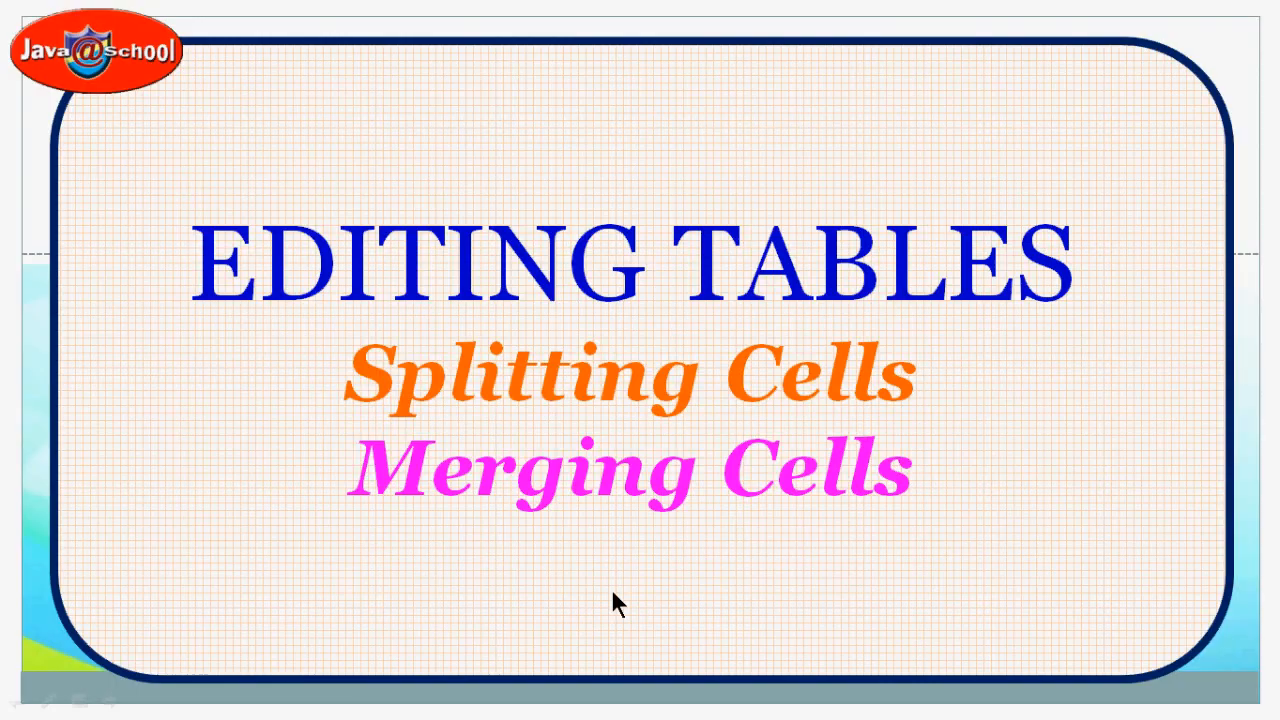
pyautogui.hotkey('alt', 'Tab')
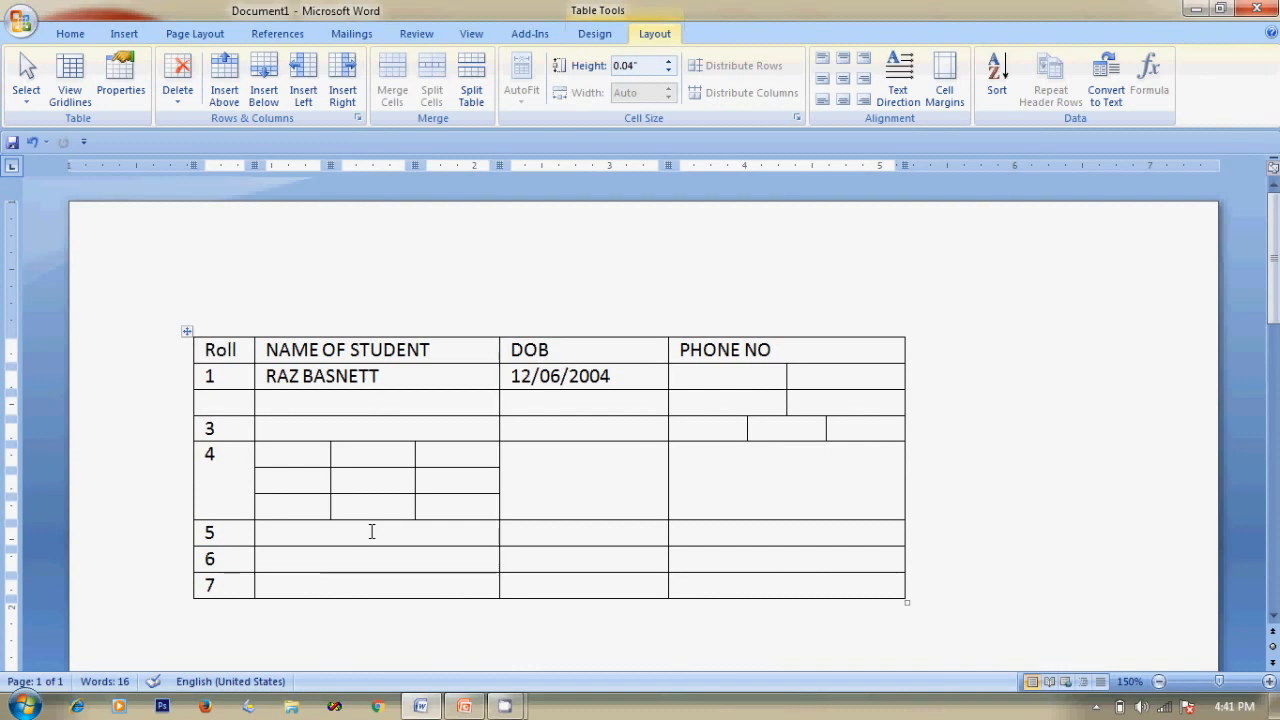
# Merge the three cells in the top row of row 4's grid into one.
pyautogui.click(274, 454)
pyautogui.moveTo(276, 454); pyautogui.dragTo(450, 455)
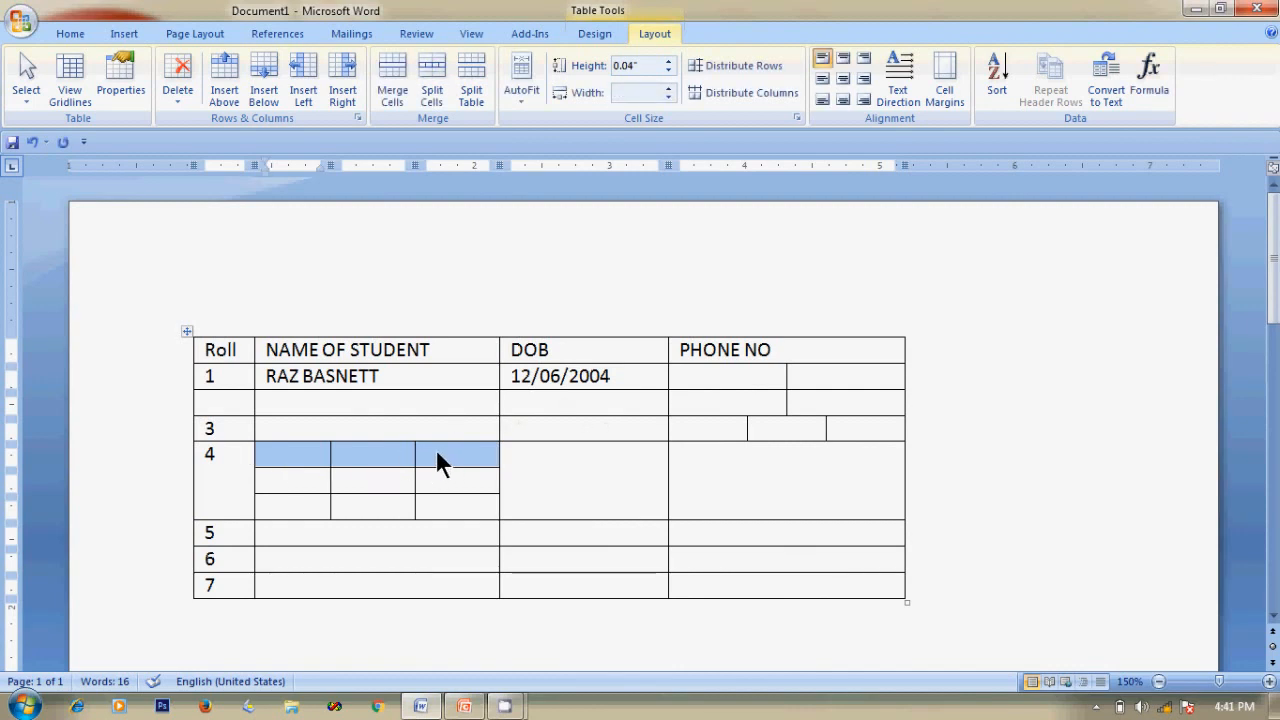
pyautogui.click(290, 455)
pyautogui.moveTo(290, 455); pyautogui.dragTo(433, 455)
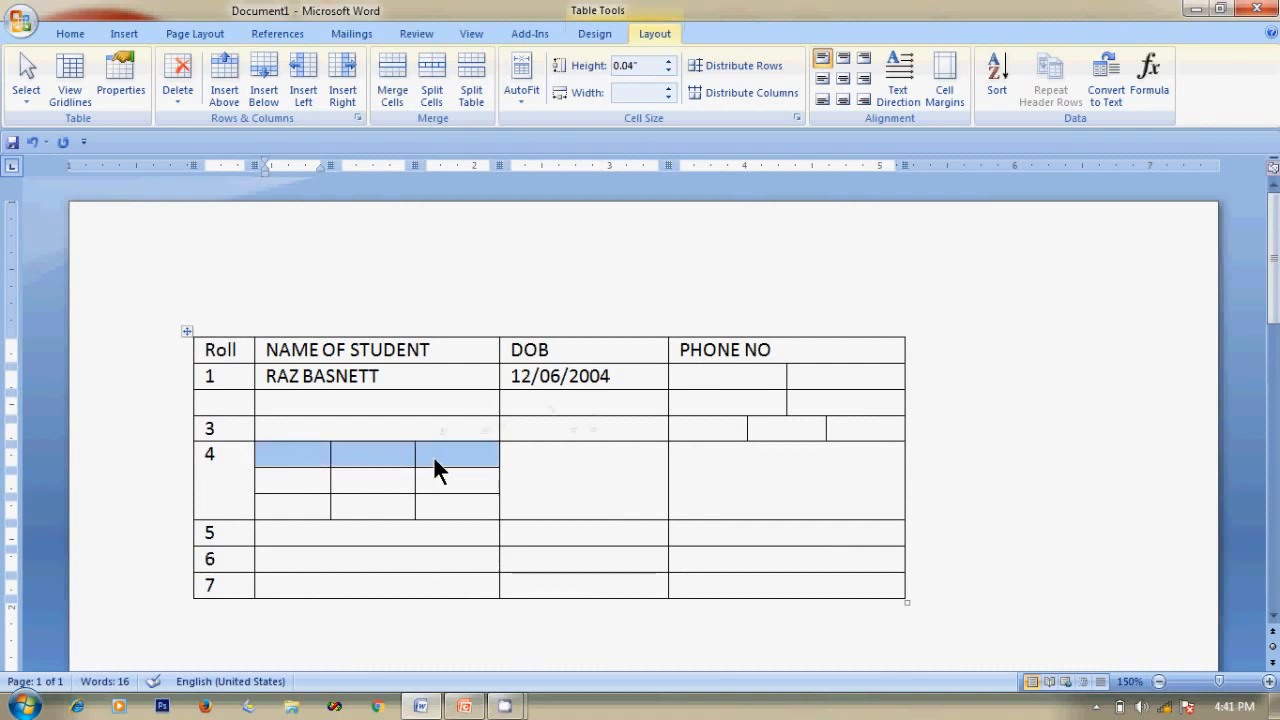
pyautogui.click(271, 457)
pyautogui.moveTo(286, 457); pyautogui.dragTo(439, 462)
pyautogui.click(394, 62)
pyautogui.click(1021, 361)
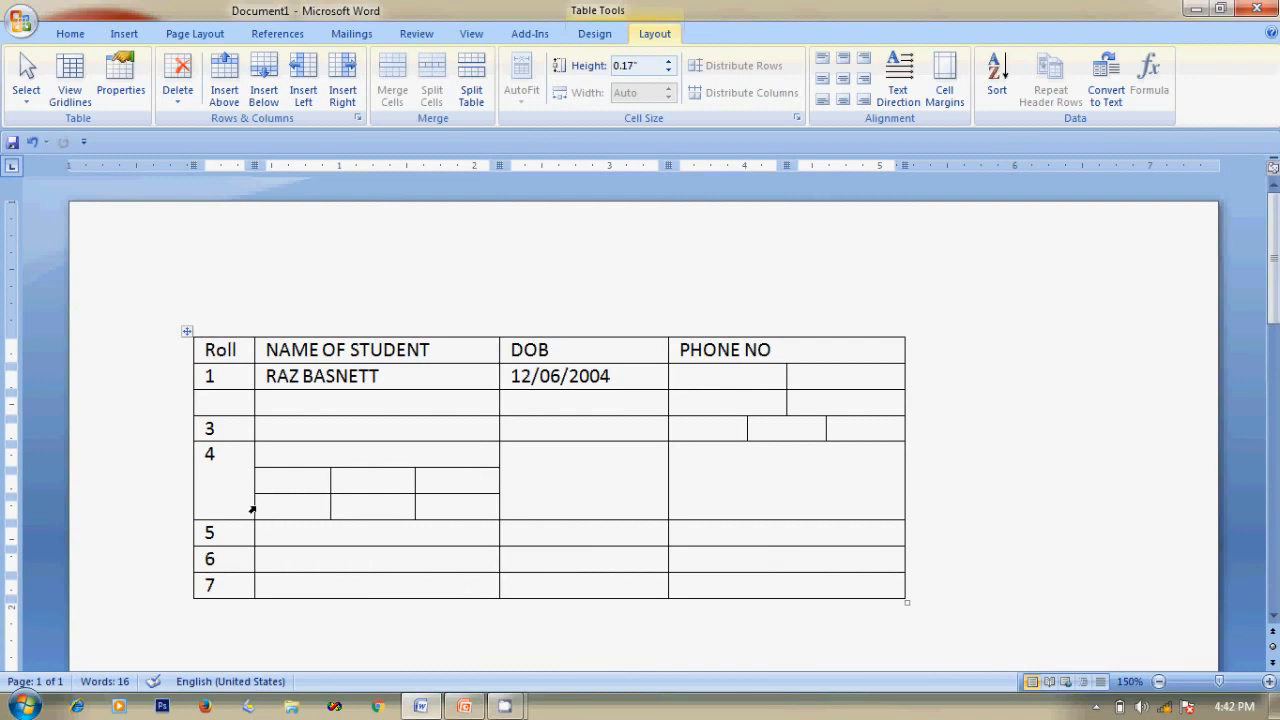
# Merge the three bottom-row cells of the grid into one.
pyautogui.moveTo(258, 509); pyautogui.dragTo(426, 508)
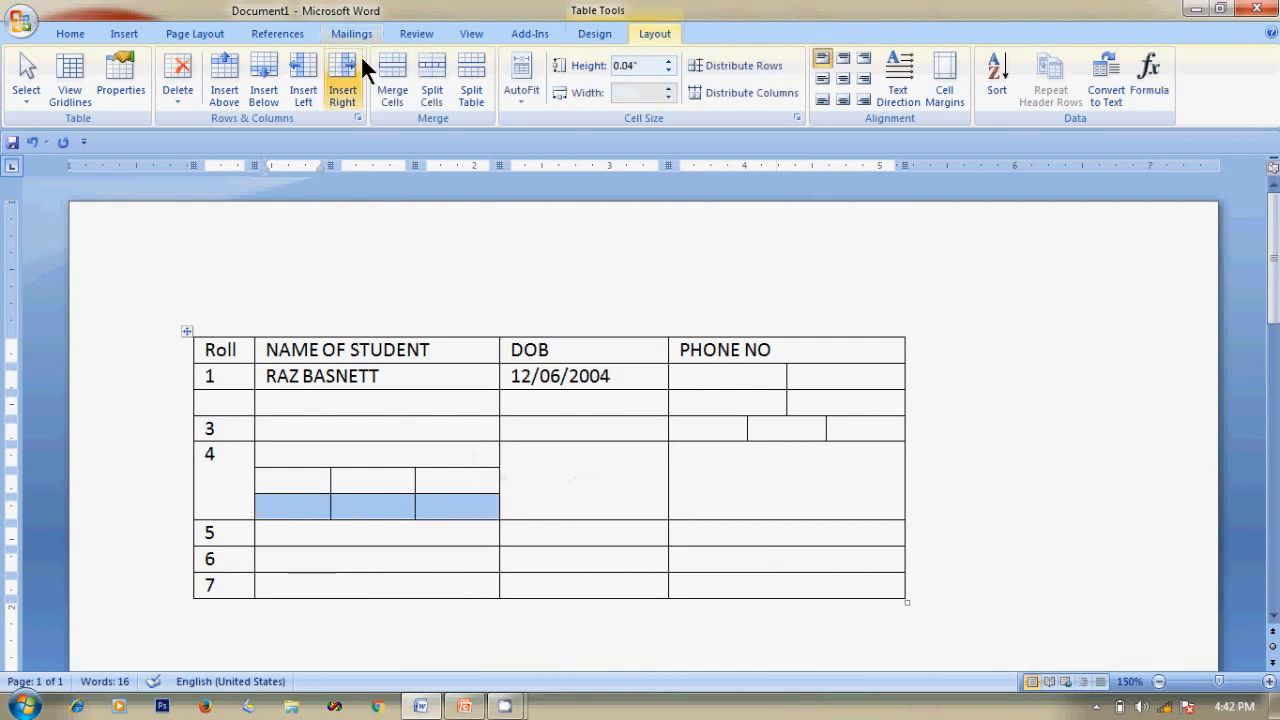
pyautogui.click(394, 80)
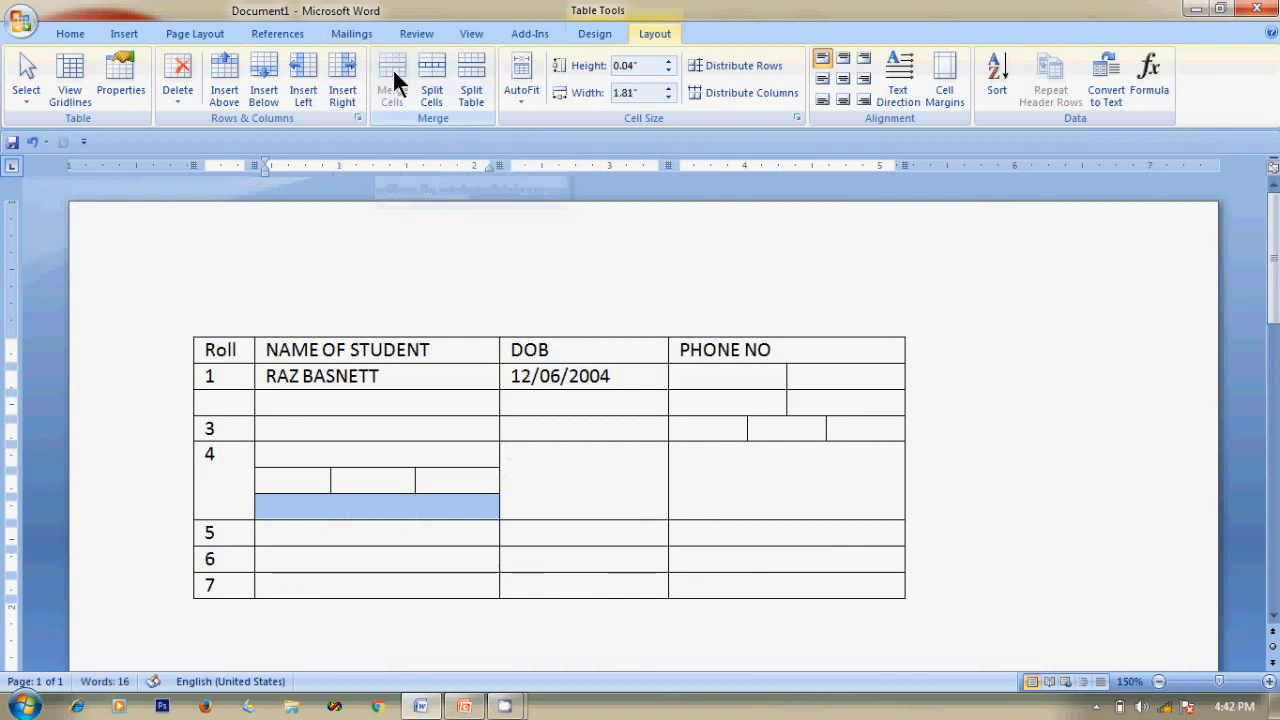
pyautogui.click(1012, 432)
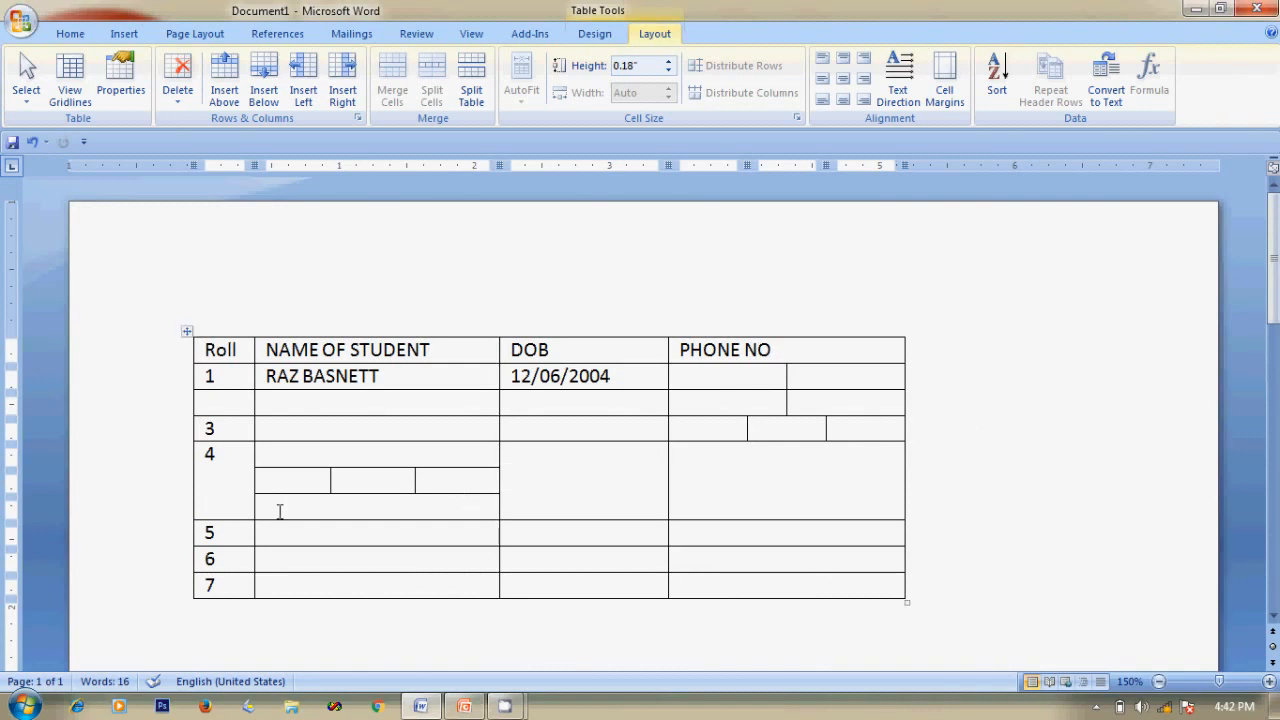
# Merge row 4's small name cells back into one cell and make row 4 shorter.
pyautogui.click(270, 465)
pyautogui.moveTo(270, 465); pyautogui.dragTo(412, 498)
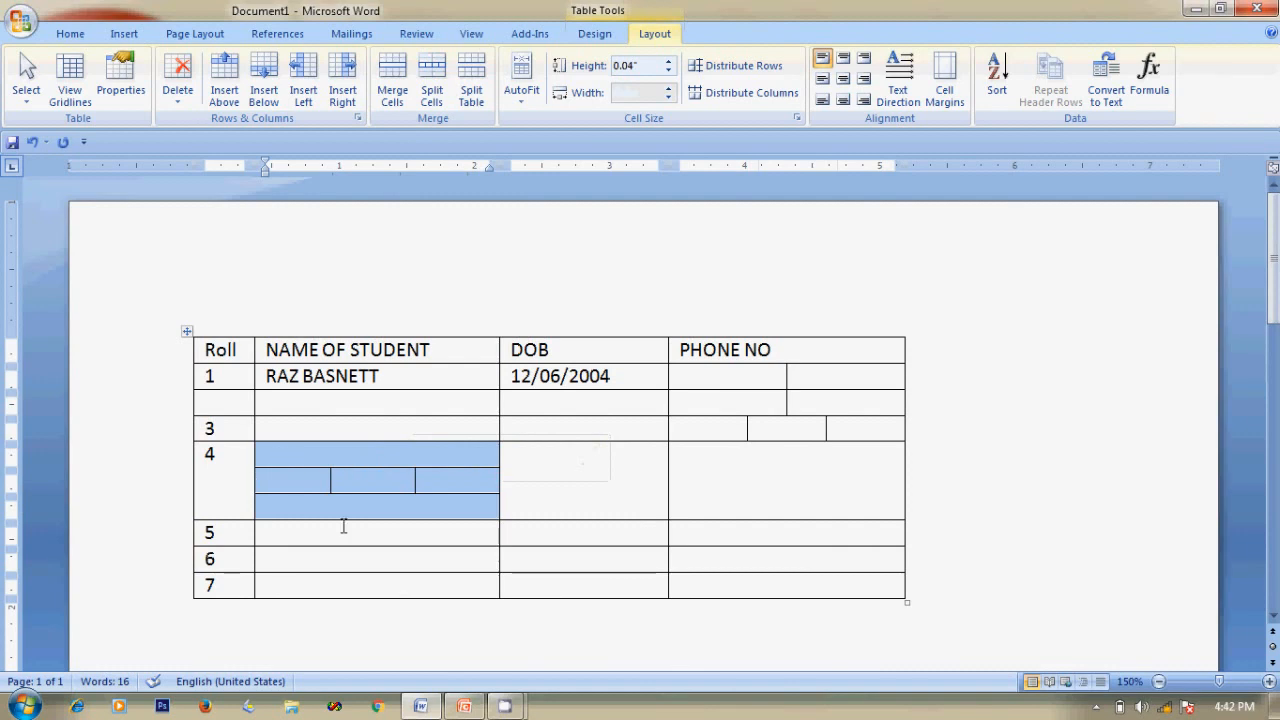
pyautogui.click(391, 65)
pyautogui.click(1037, 410)
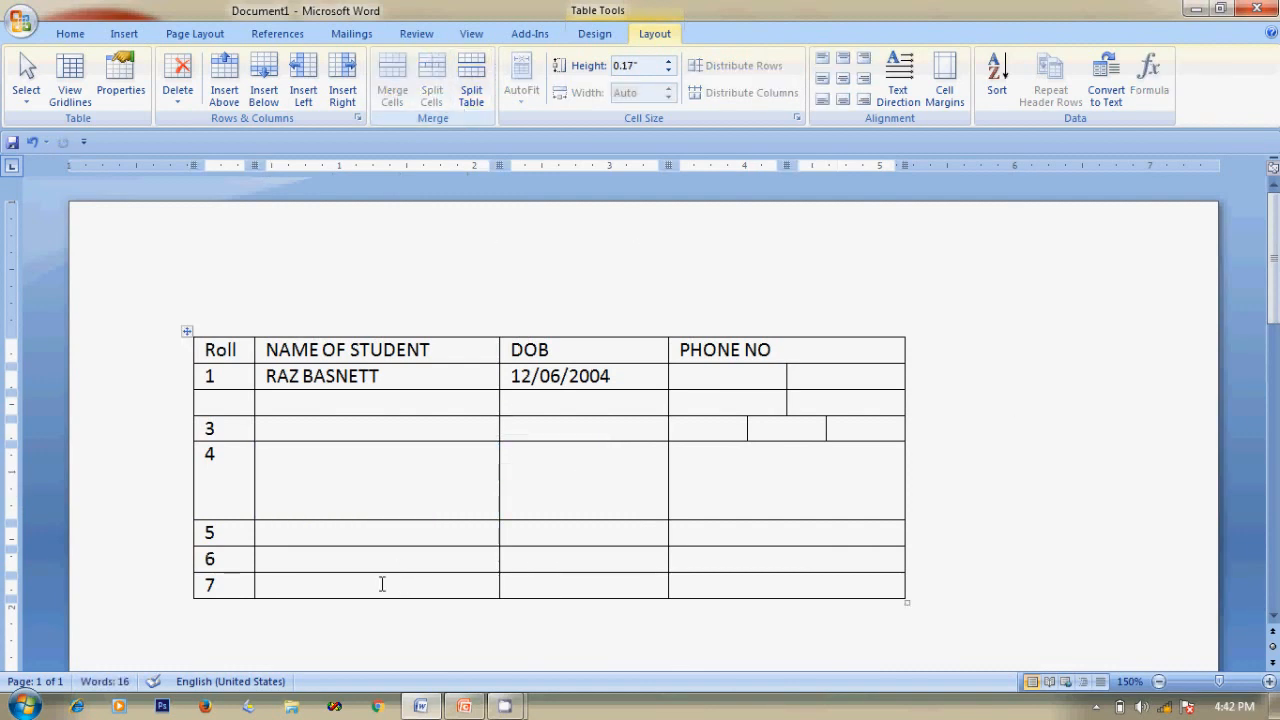
pyautogui.moveTo(303, 519); pyautogui.dragTo(311, 467)
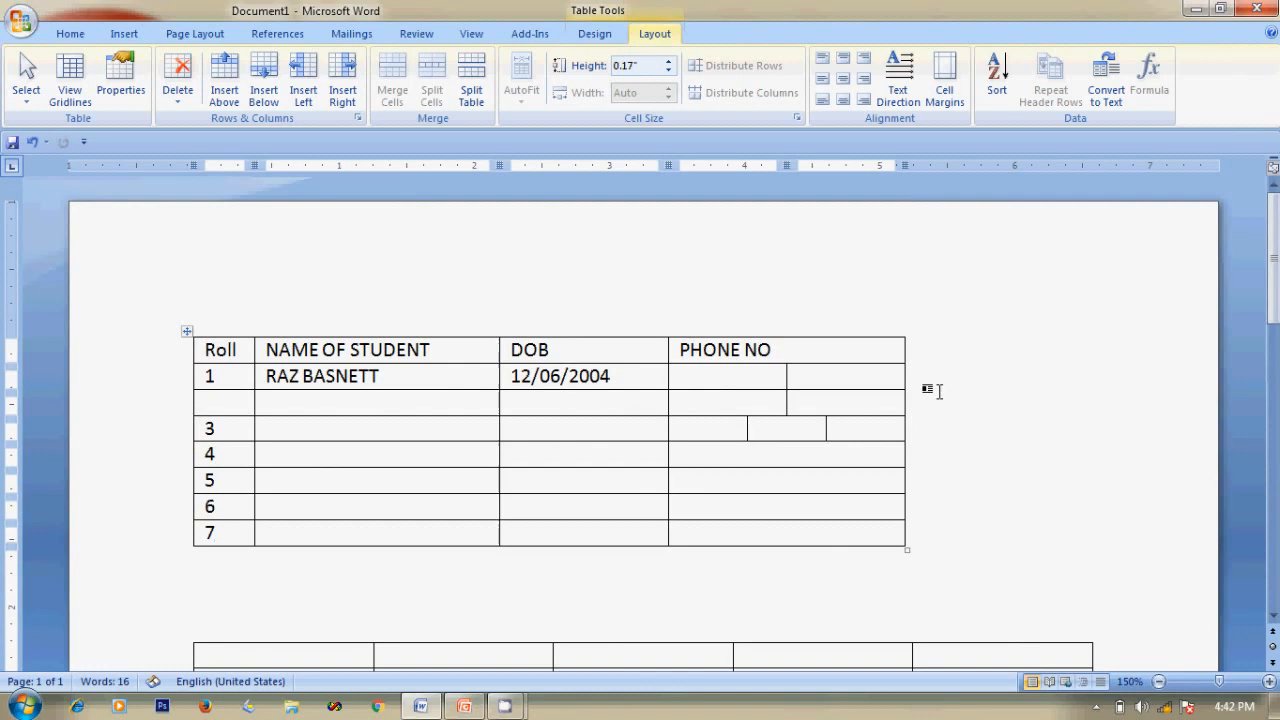
# Merge the split PHONE NO cells in rows 3, 1 and 2 back into single cells.
pyautogui.moveTo(714, 434); pyautogui.dragTo(872, 429)
pyautogui.click(392, 77)
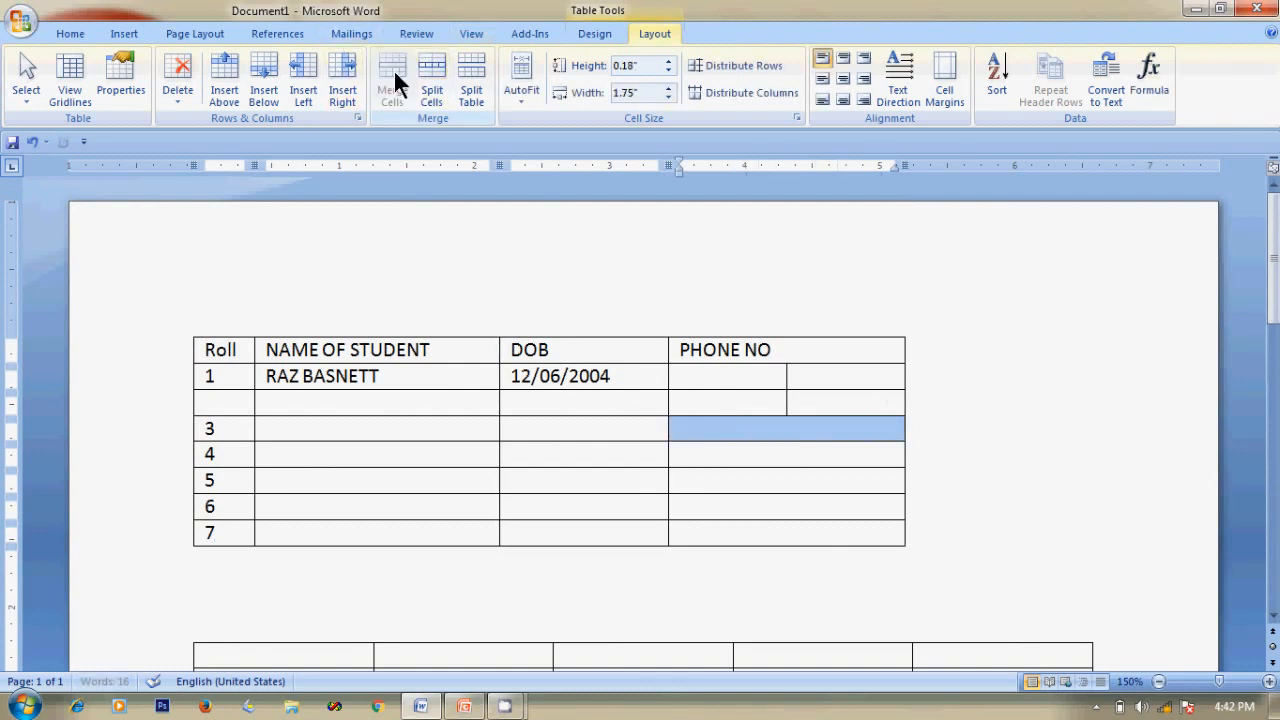
pyautogui.click(982, 505)
pyautogui.moveTo(731, 377); pyautogui.dragTo(826, 374)
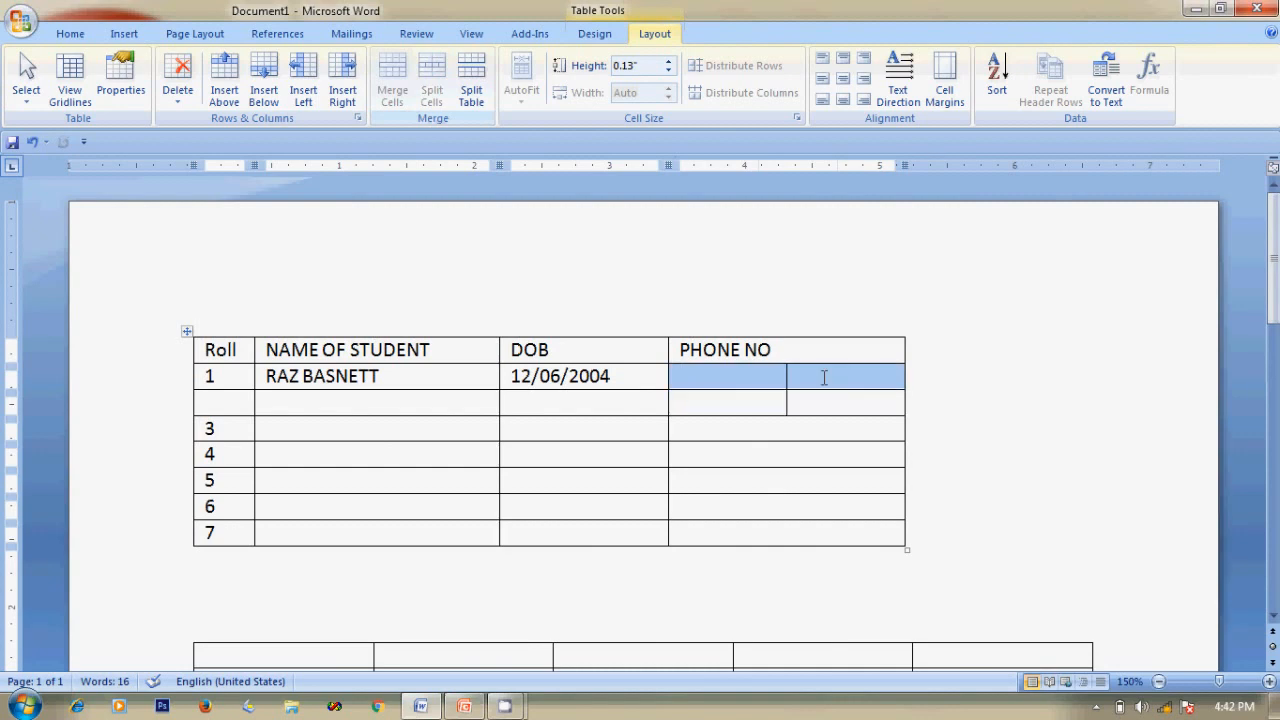
pyautogui.click(387, 85)
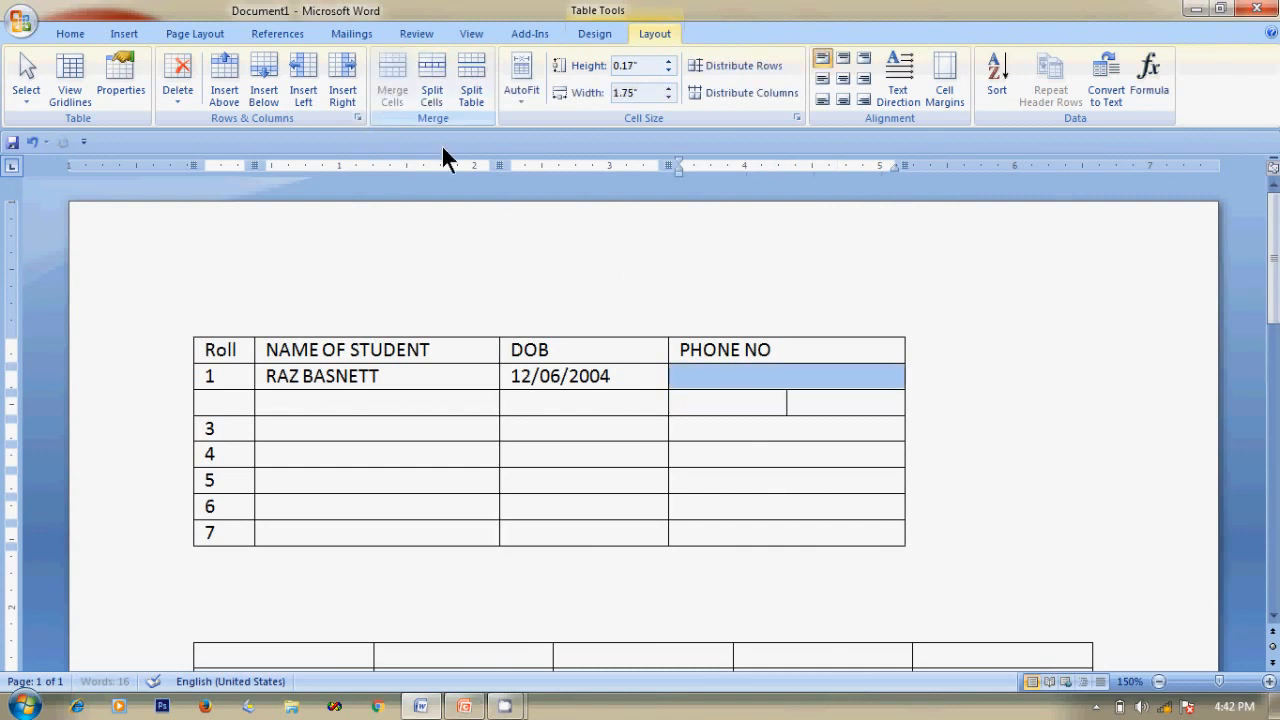
pyautogui.moveTo(762, 409); pyautogui.dragTo(829, 400)
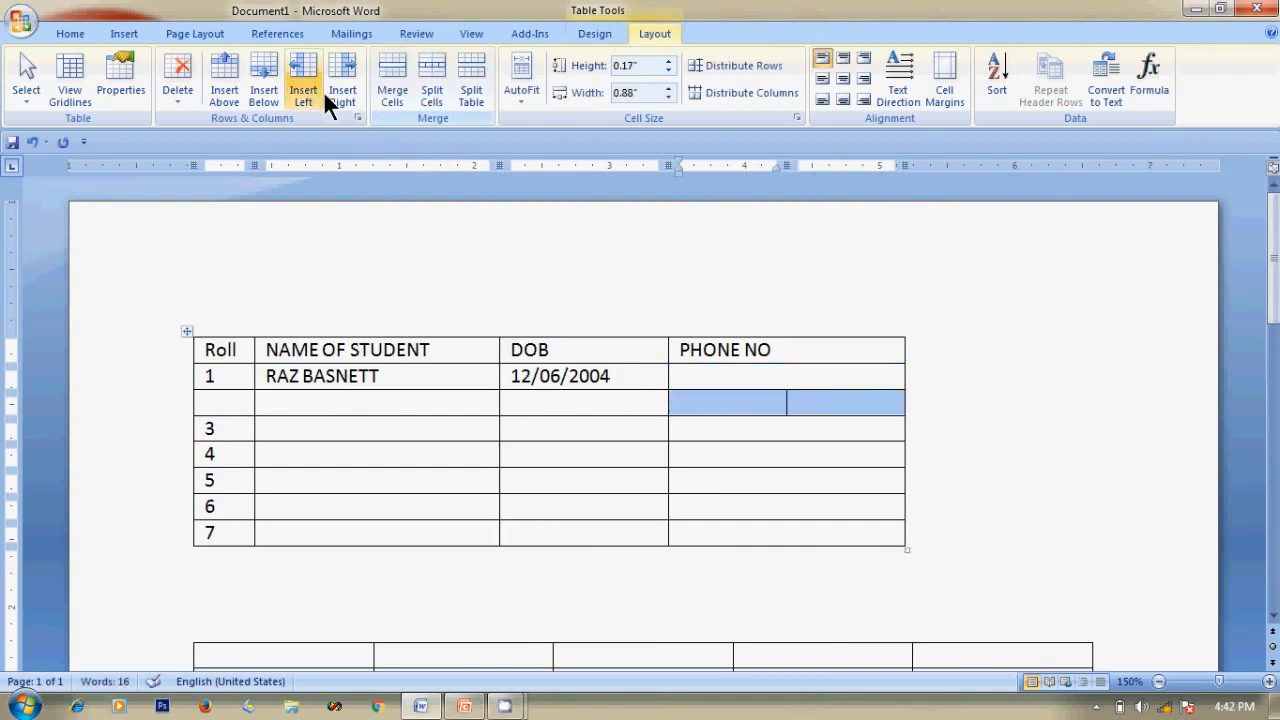
pyautogui.click(390, 80)
pyautogui.click(968, 458)
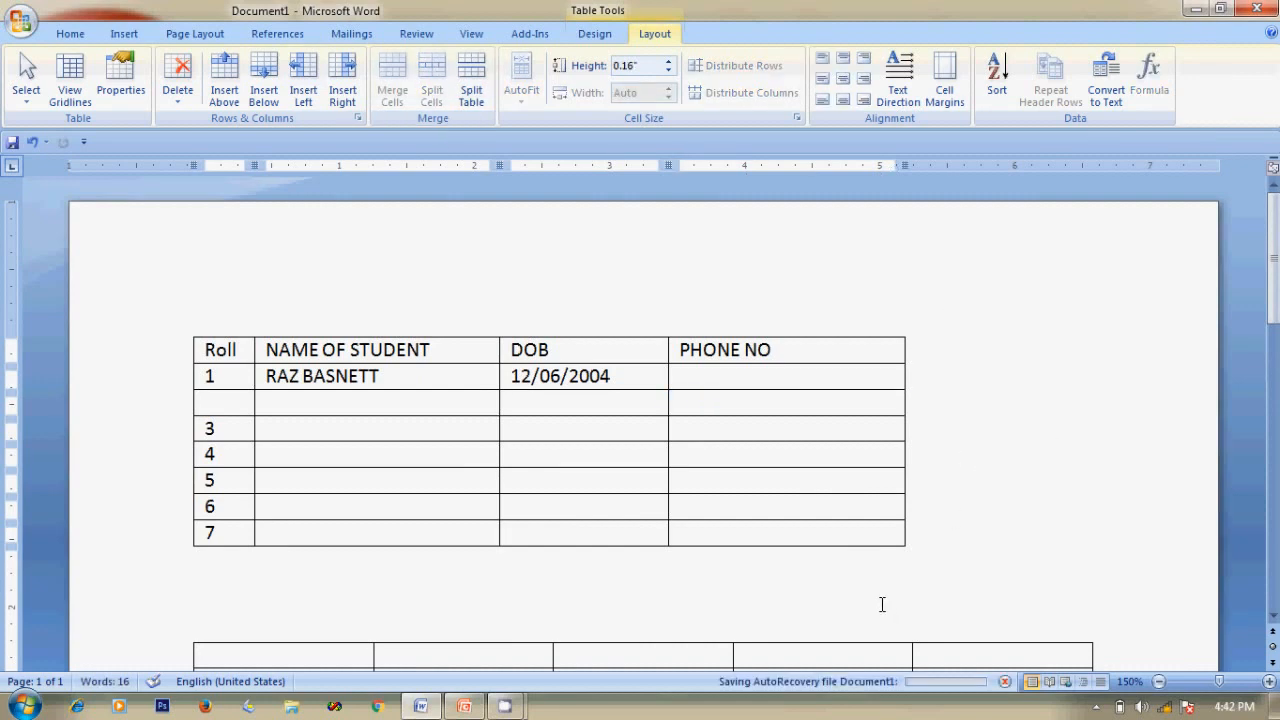
pyautogui.hotkey('alt', 'Tab')
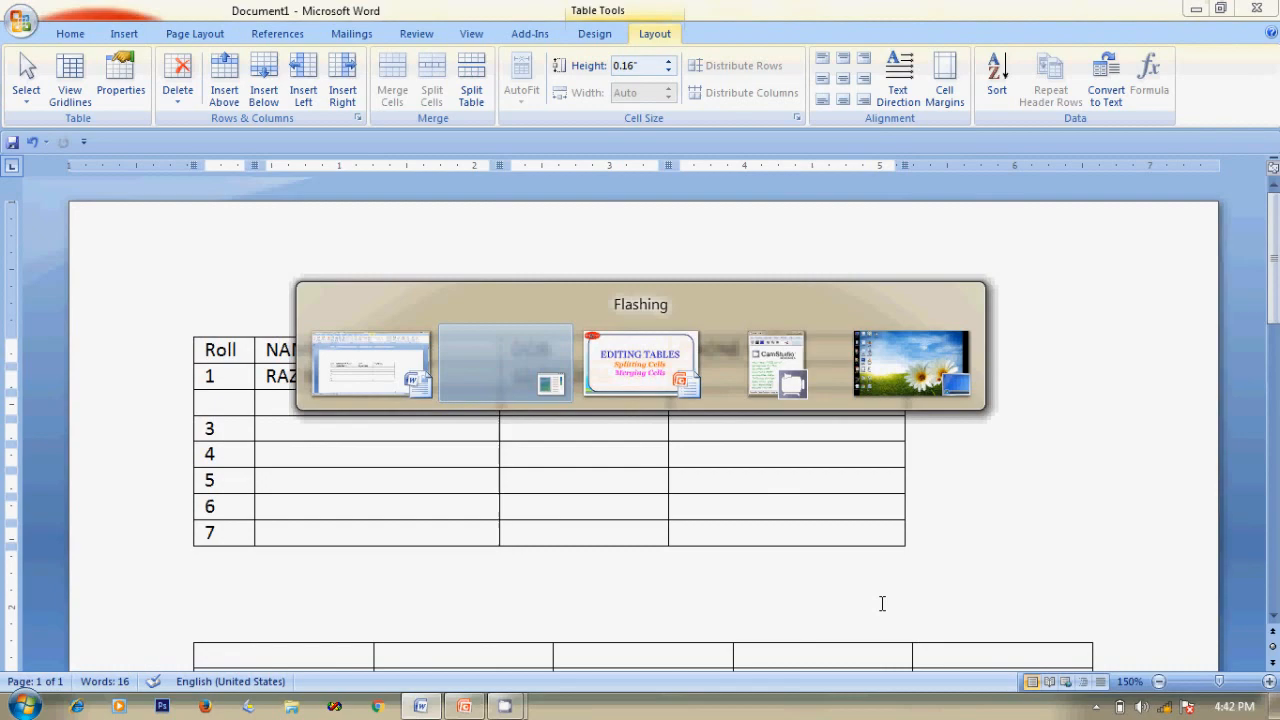
# Advance the PowerPoint slides to 'Borders and shadings', then return to the Word table.
pyautogui.hotkey('alt', 'Tab')
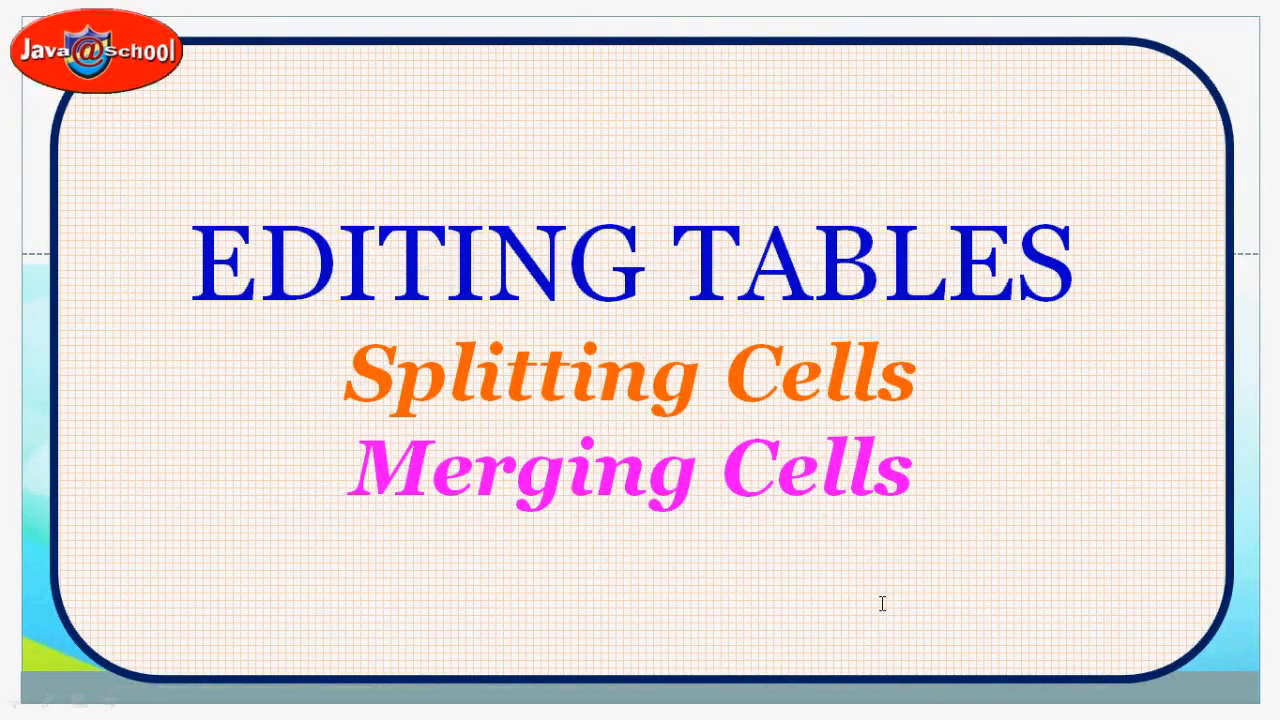
pyautogui.click(866, 571)
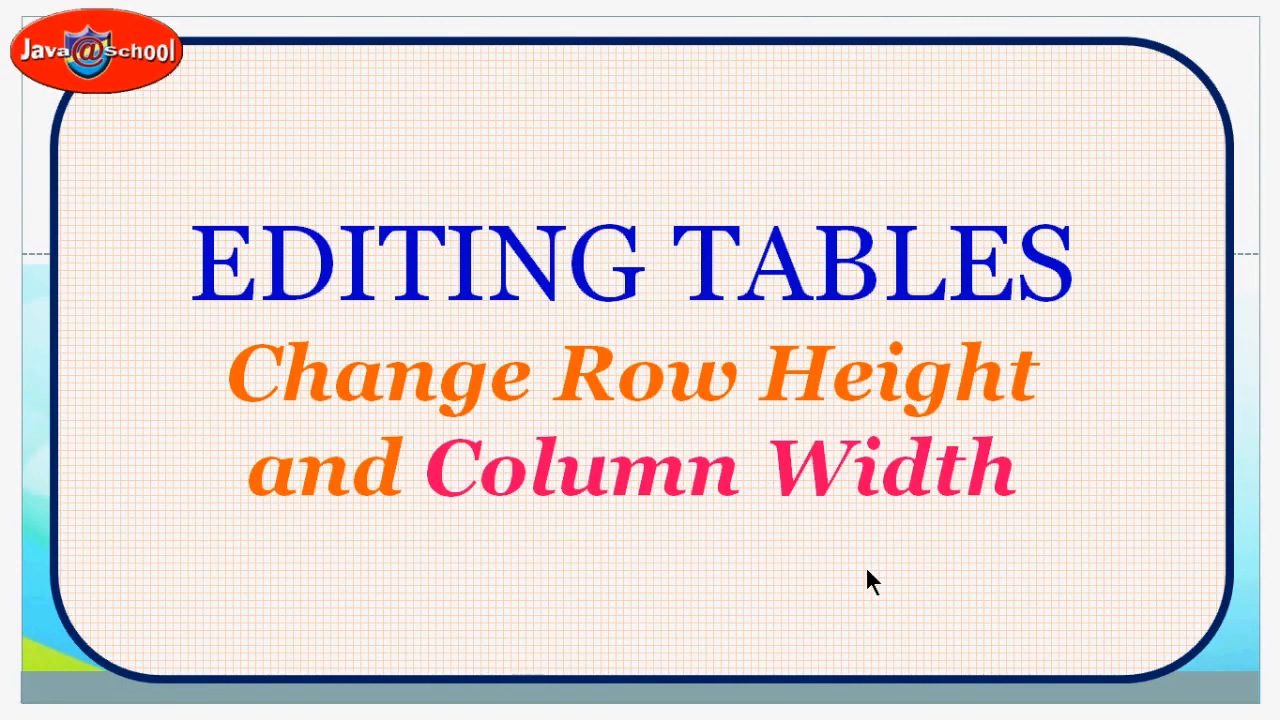
pyautogui.click(867, 571)
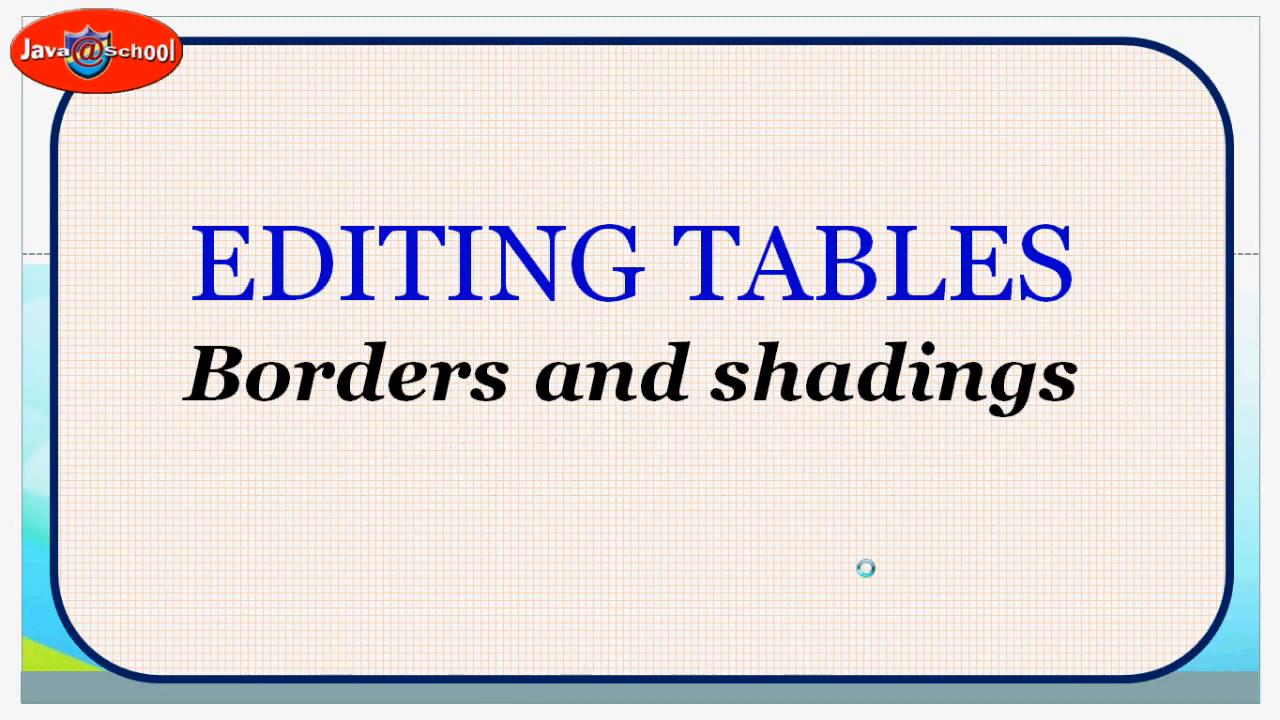
pyautogui.hotkey('alt', 'Tab')
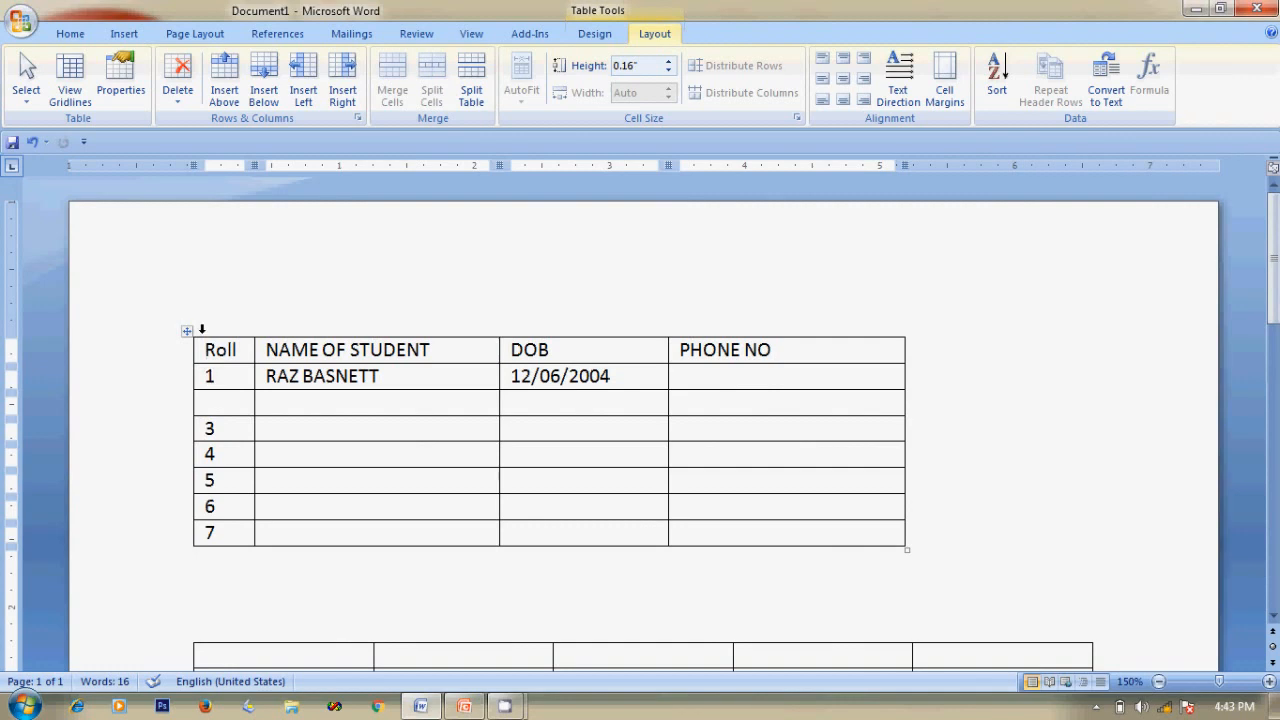
# Open the Borders and Shading dialog for the student table from Table Tools Design.
pyautogui.click(251, 351)
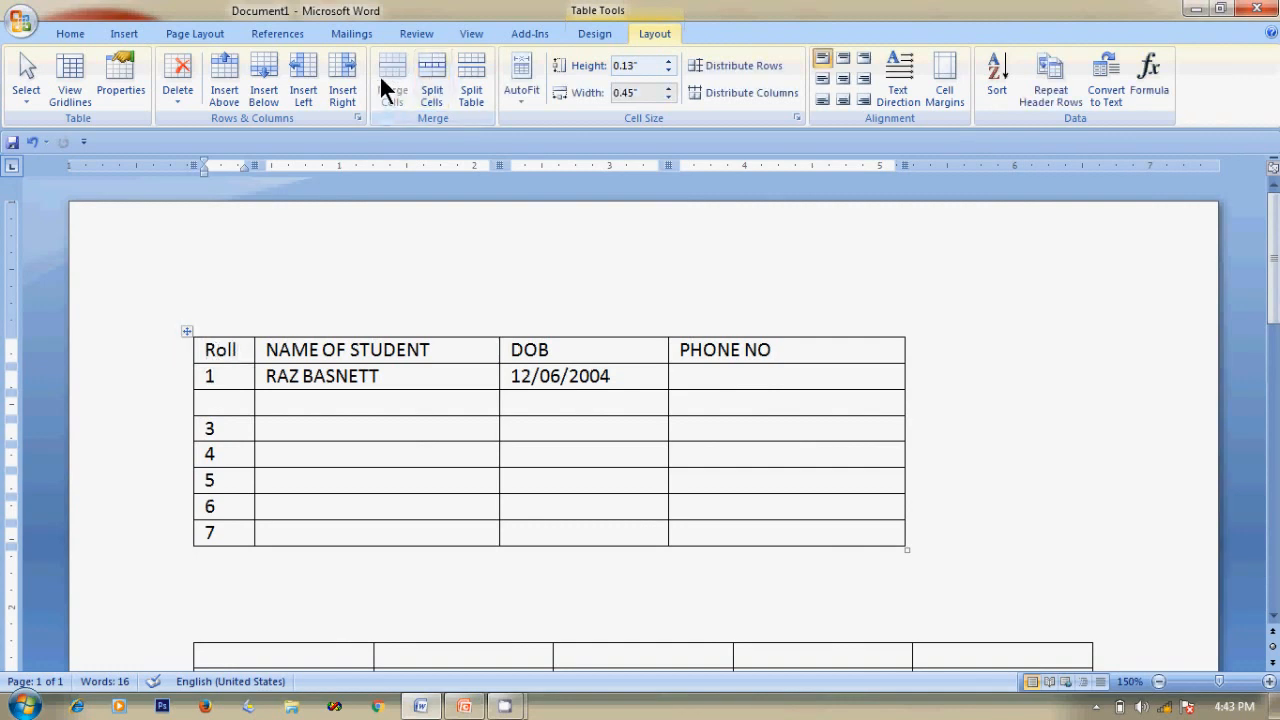
pyautogui.click(598, 35)
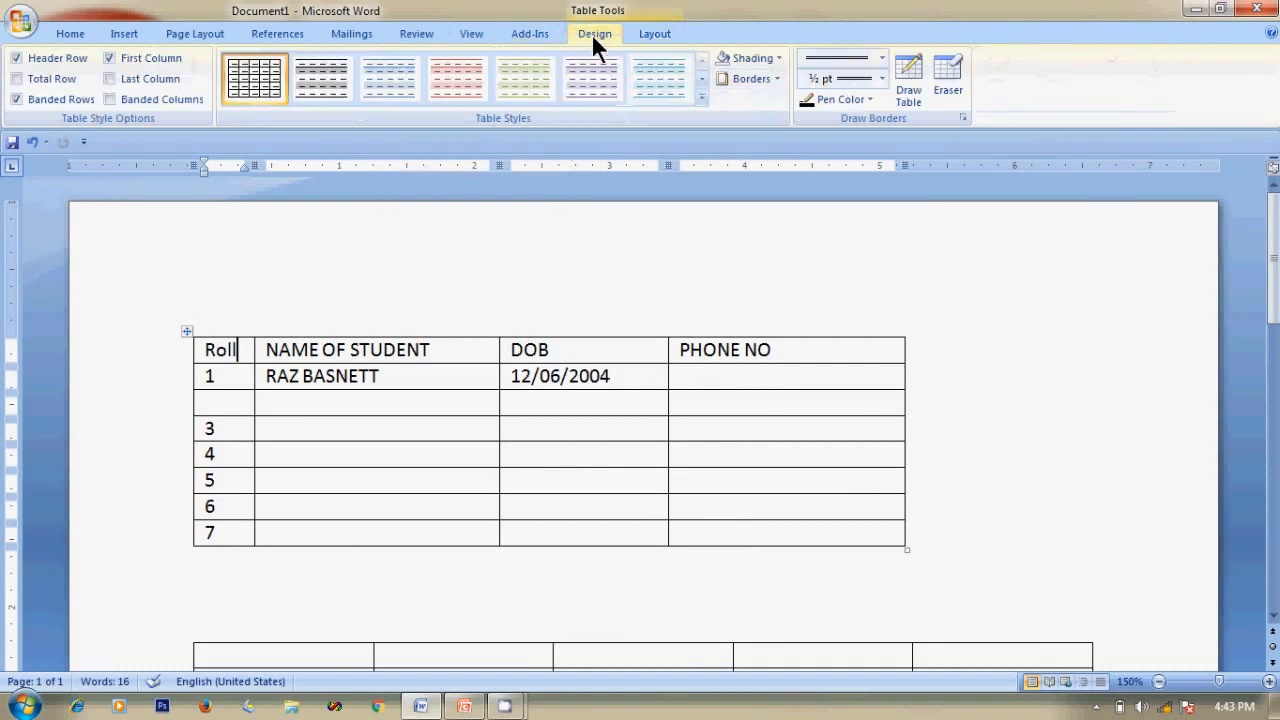
pyautogui.click(777, 77)
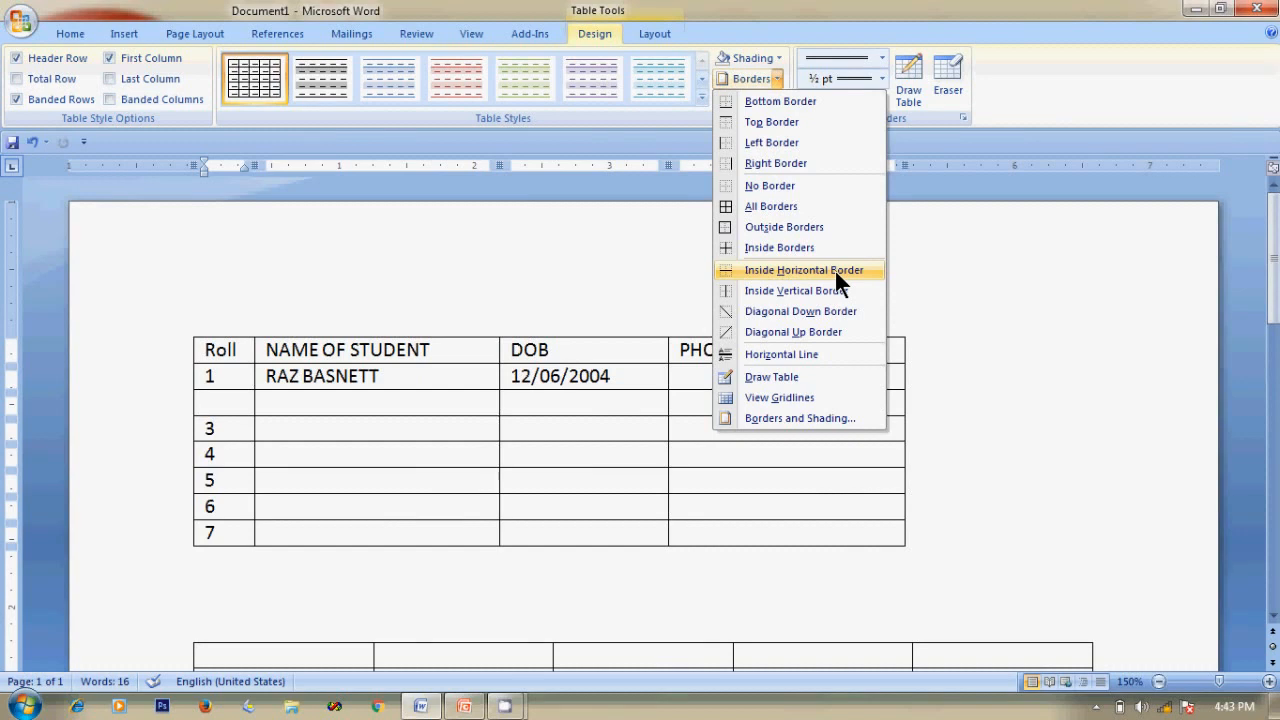
pyautogui.click(819, 417)
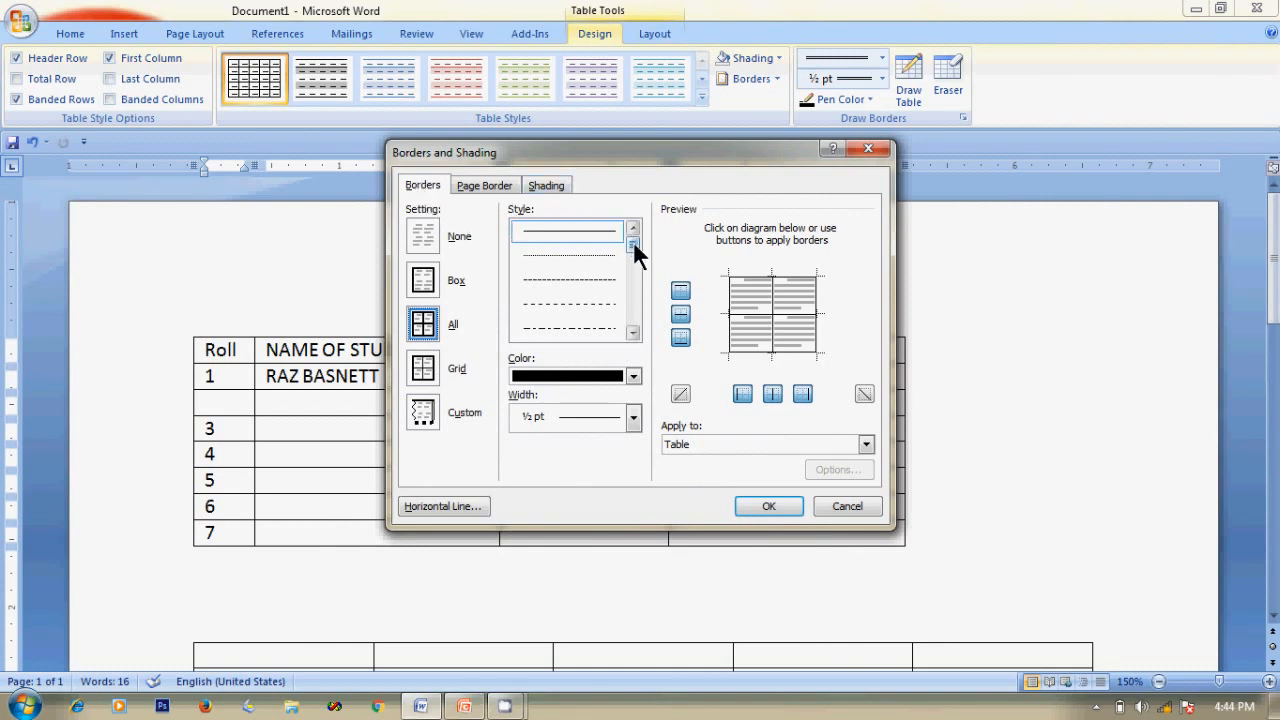
# Try several border styles and settle on the single wavy line style.
pyautogui.moveTo(633, 241); pyautogui.dragTo(631, 263)
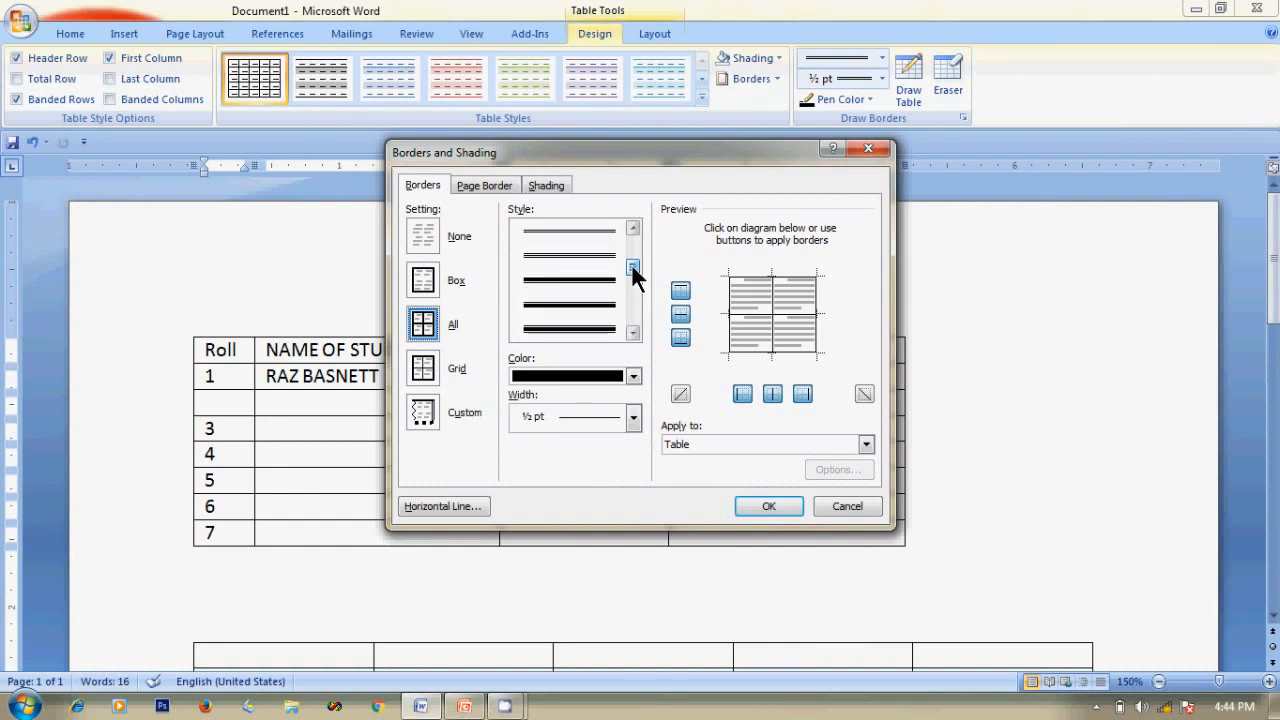
pyautogui.click(597, 282)
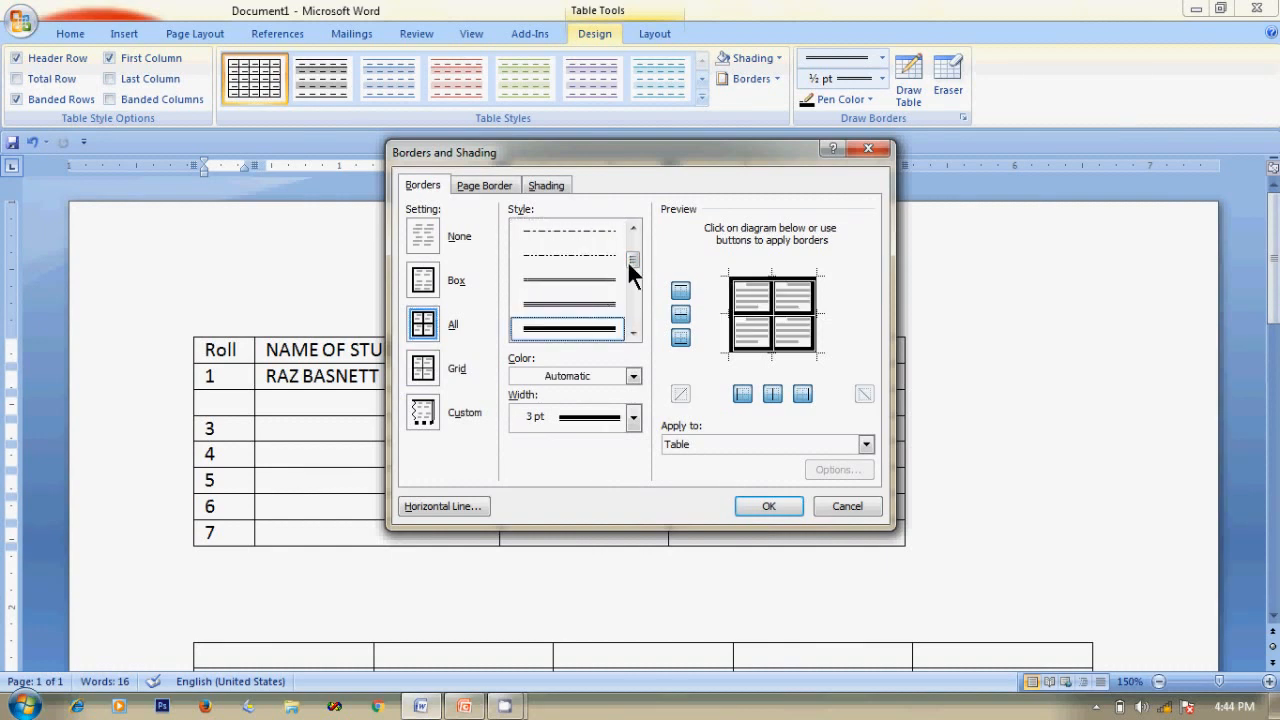
pyautogui.moveTo(633, 259)
pyautogui.mouseDown()
pyautogui.moveTo(632, 242)
pyautogui.moveTo(633, 253)
pyautogui.mouseUp()
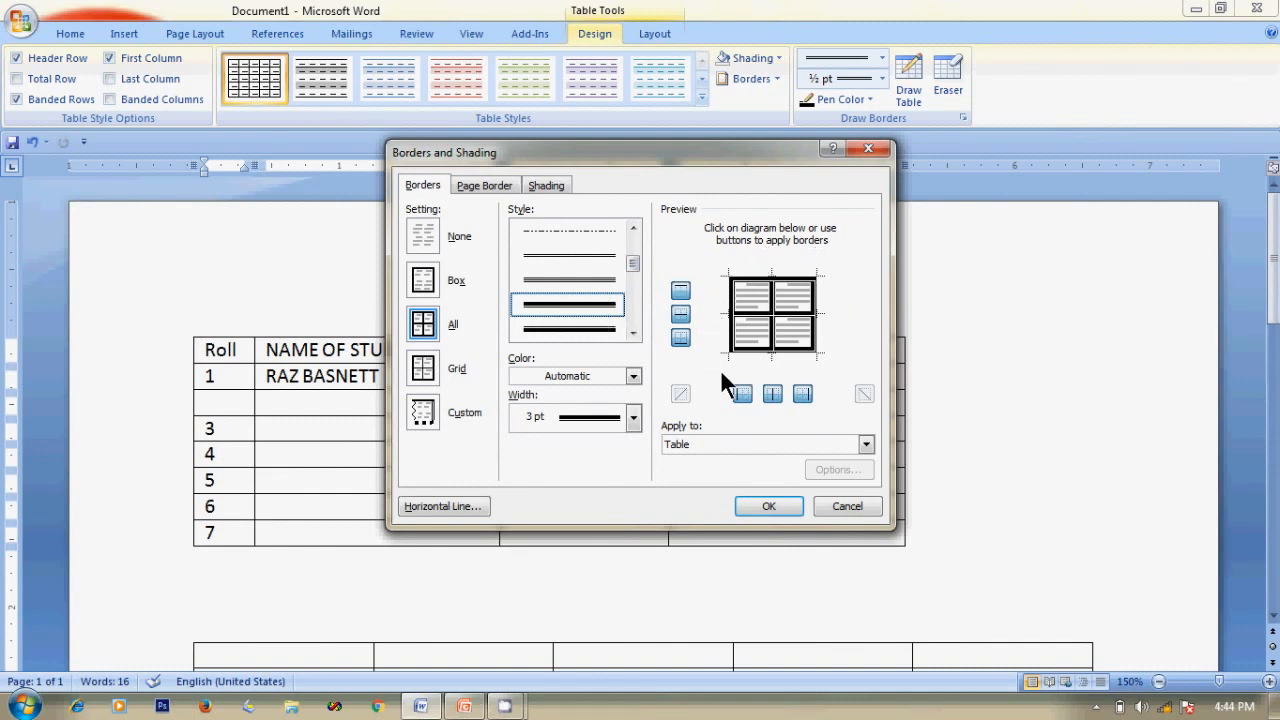
pyautogui.click(605, 278)
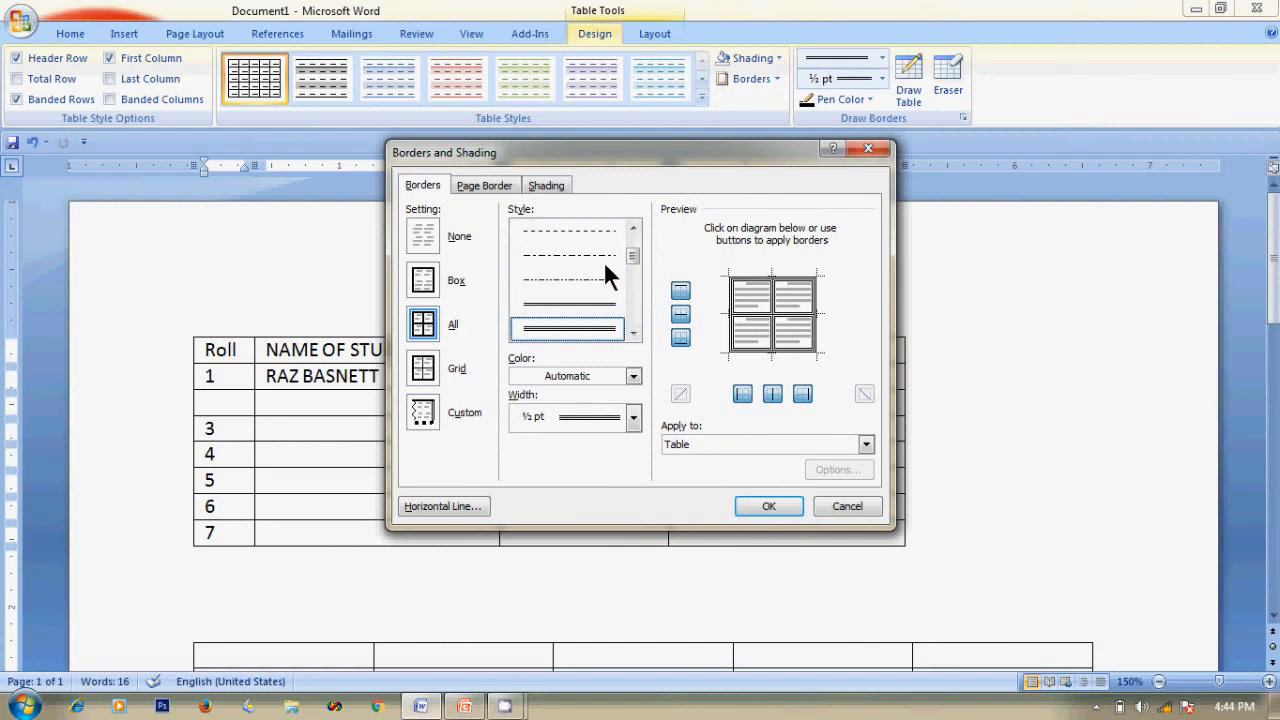
pyautogui.click(600, 305)
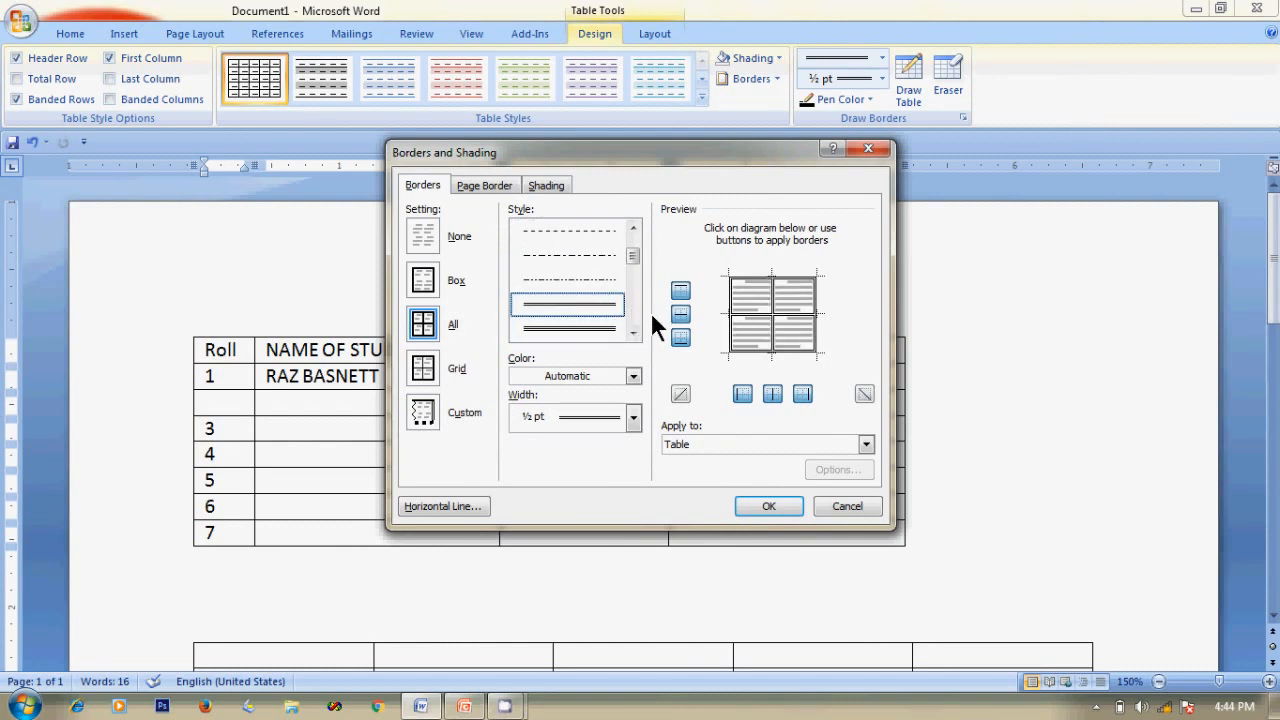
pyautogui.click(594, 326)
pyautogui.click(600, 308)
pyautogui.moveTo(635, 251); pyautogui.dragTo(634, 294)
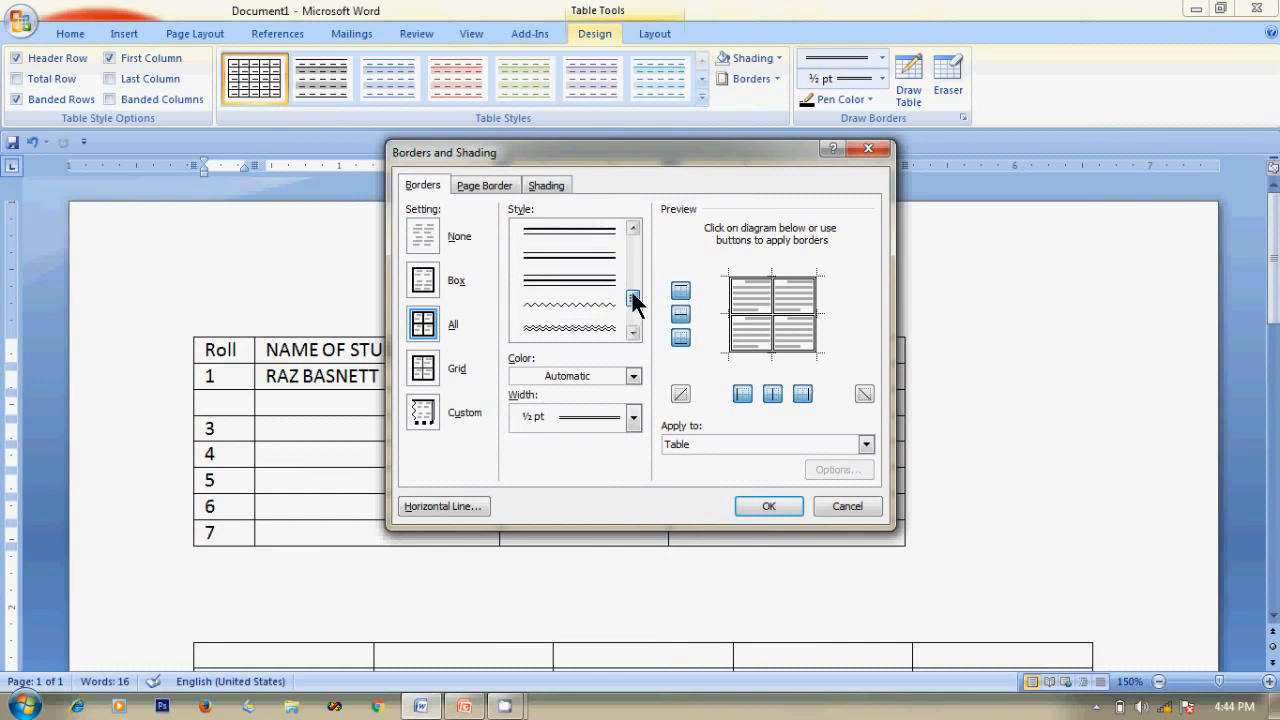
pyautogui.click(591, 324)
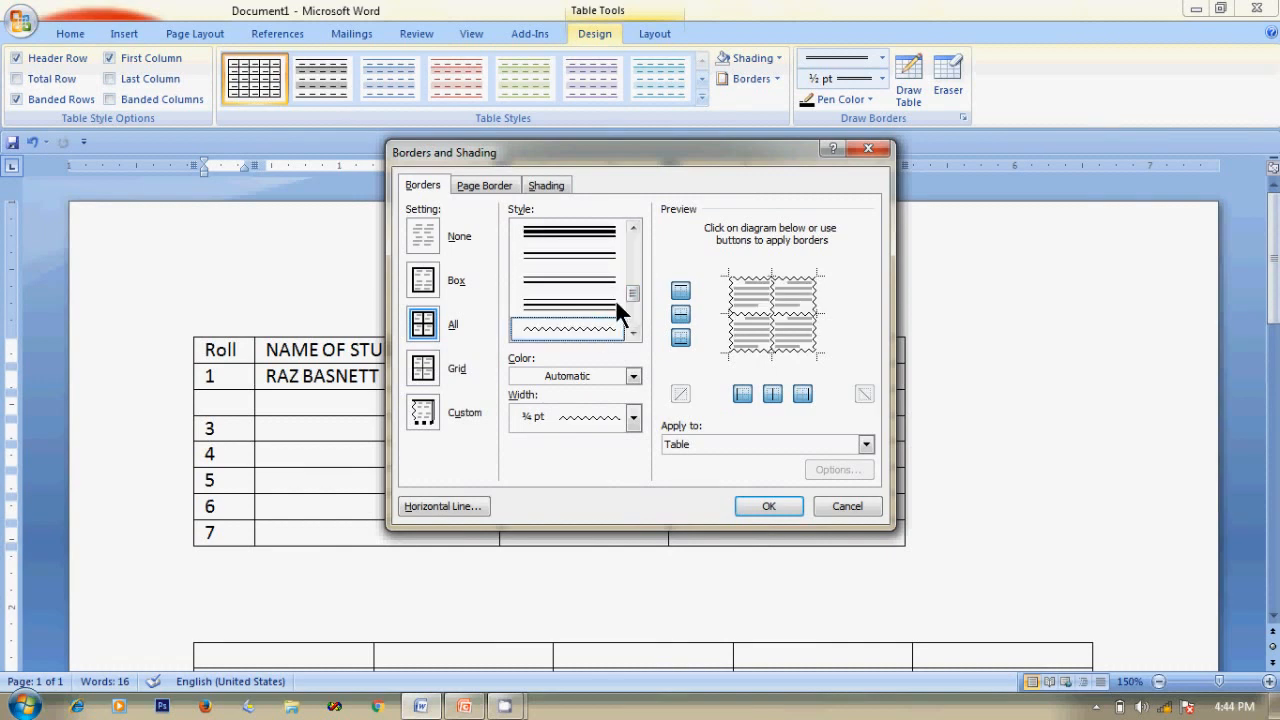
pyautogui.moveTo(631, 292); pyautogui.dragTo(630, 301)
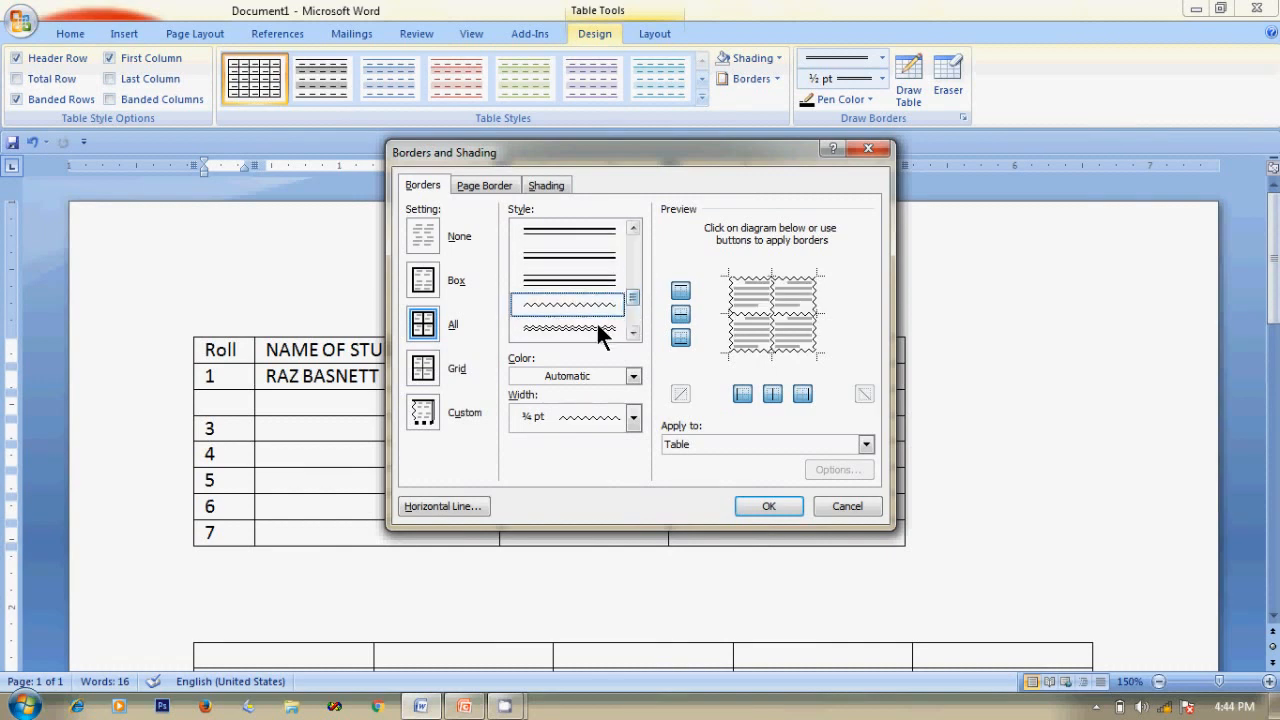
pyautogui.click(596, 323)
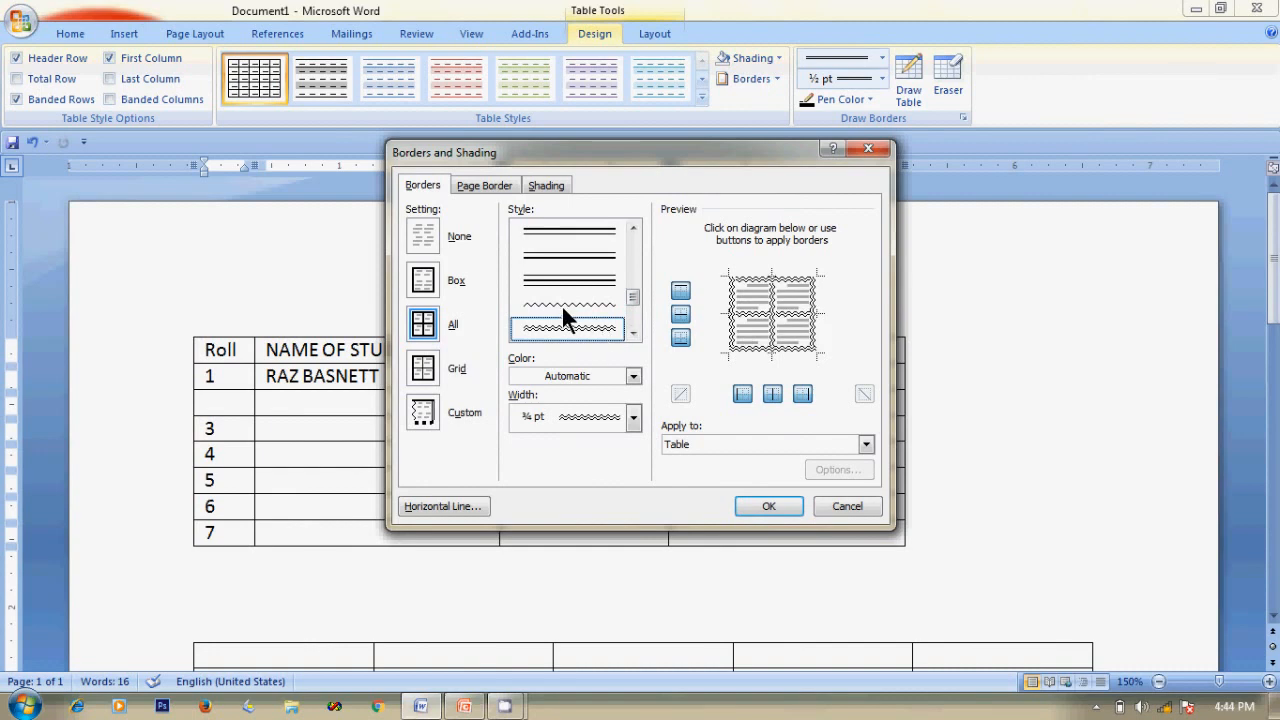
pyautogui.click(571, 304)
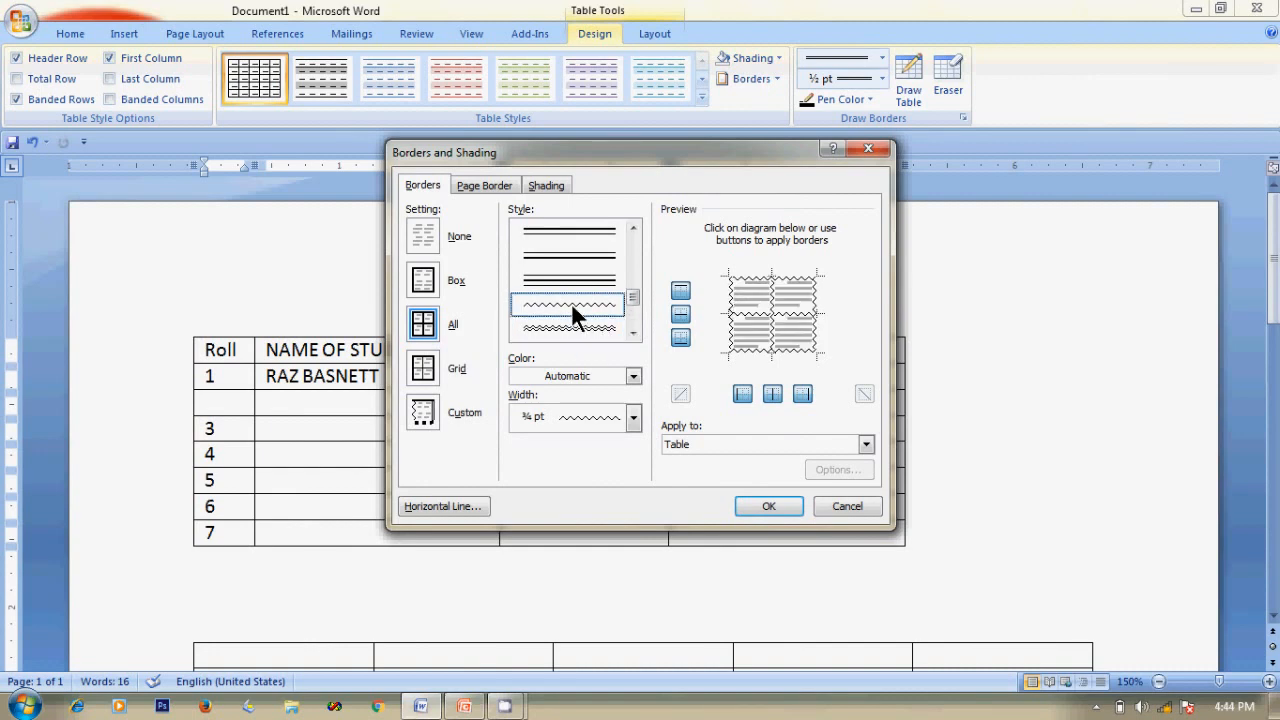
# Set the border colour to blue and width to 1½ pt, applying it to the table.
pyautogui.click(633, 376)
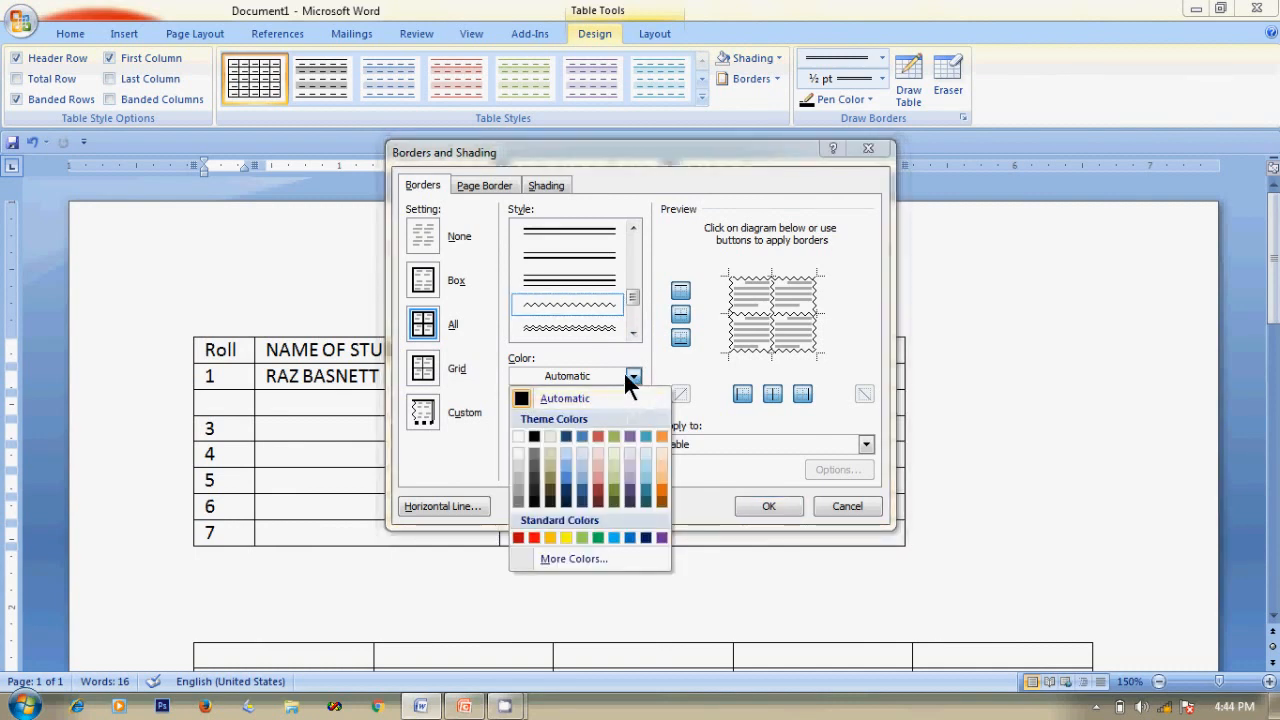
pyautogui.click(629, 535)
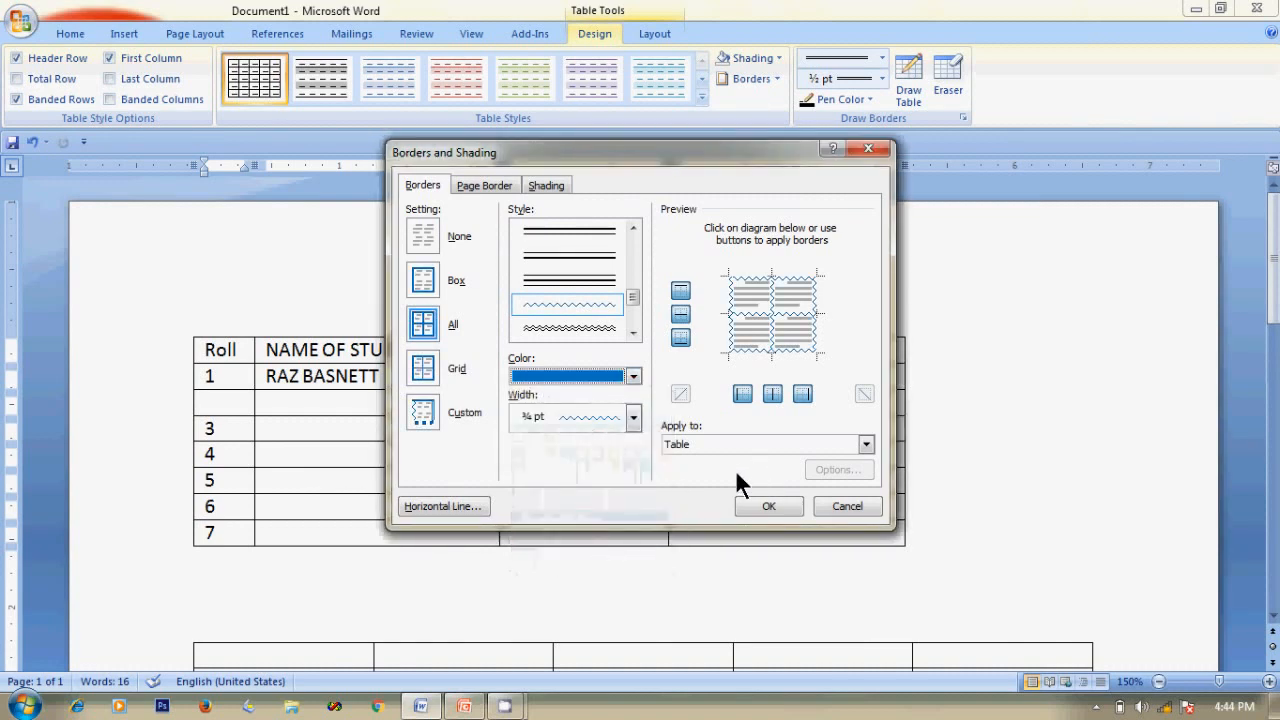
pyautogui.click(632, 418)
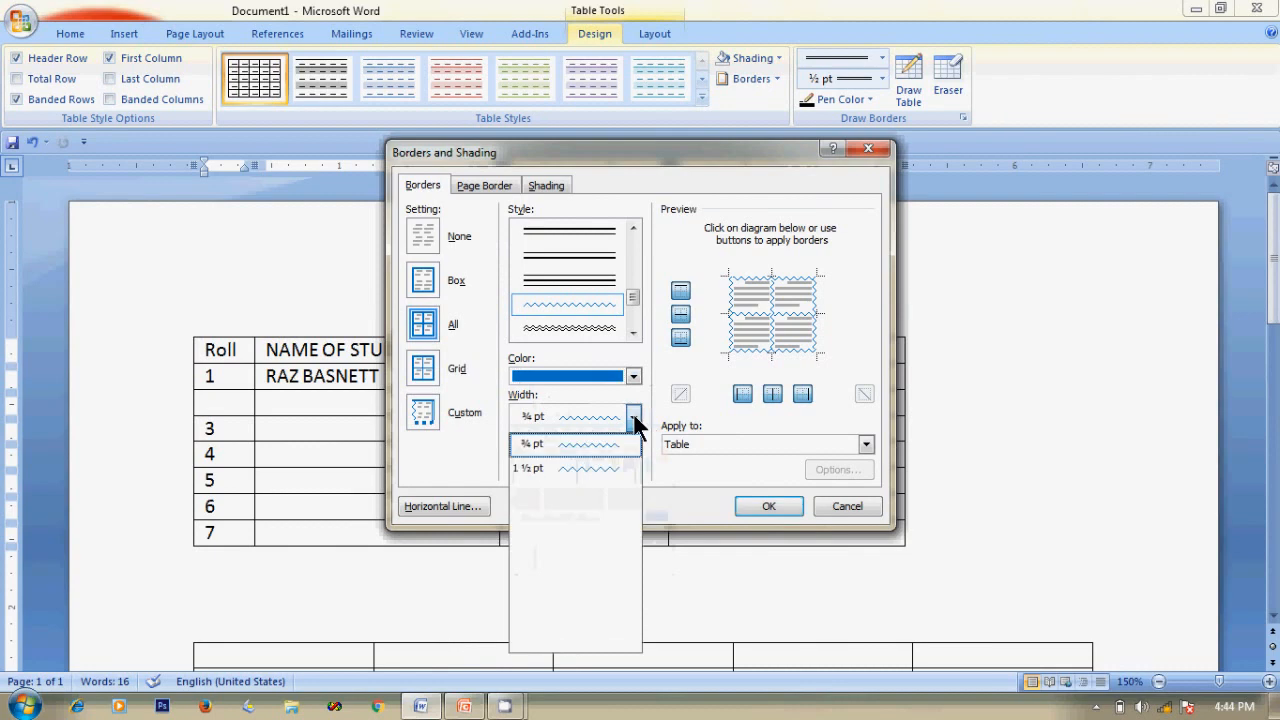
pyautogui.click(596, 468)
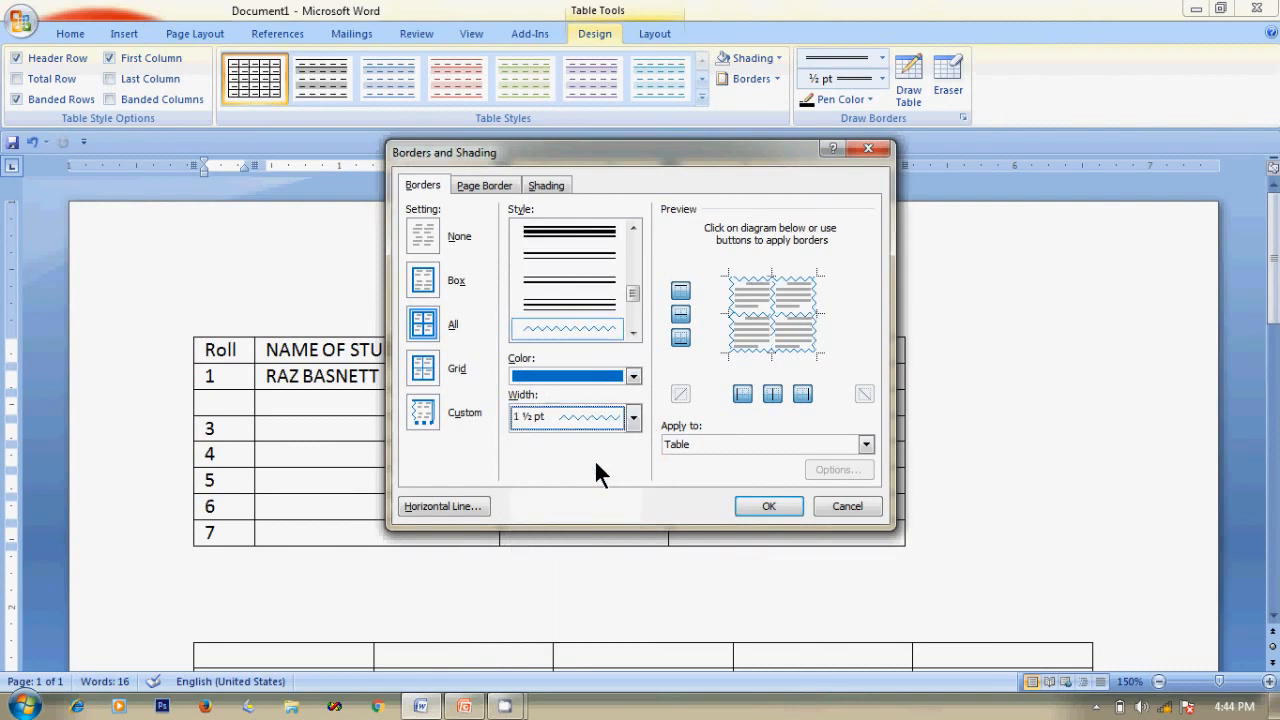
pyautogui.click(768, 506)
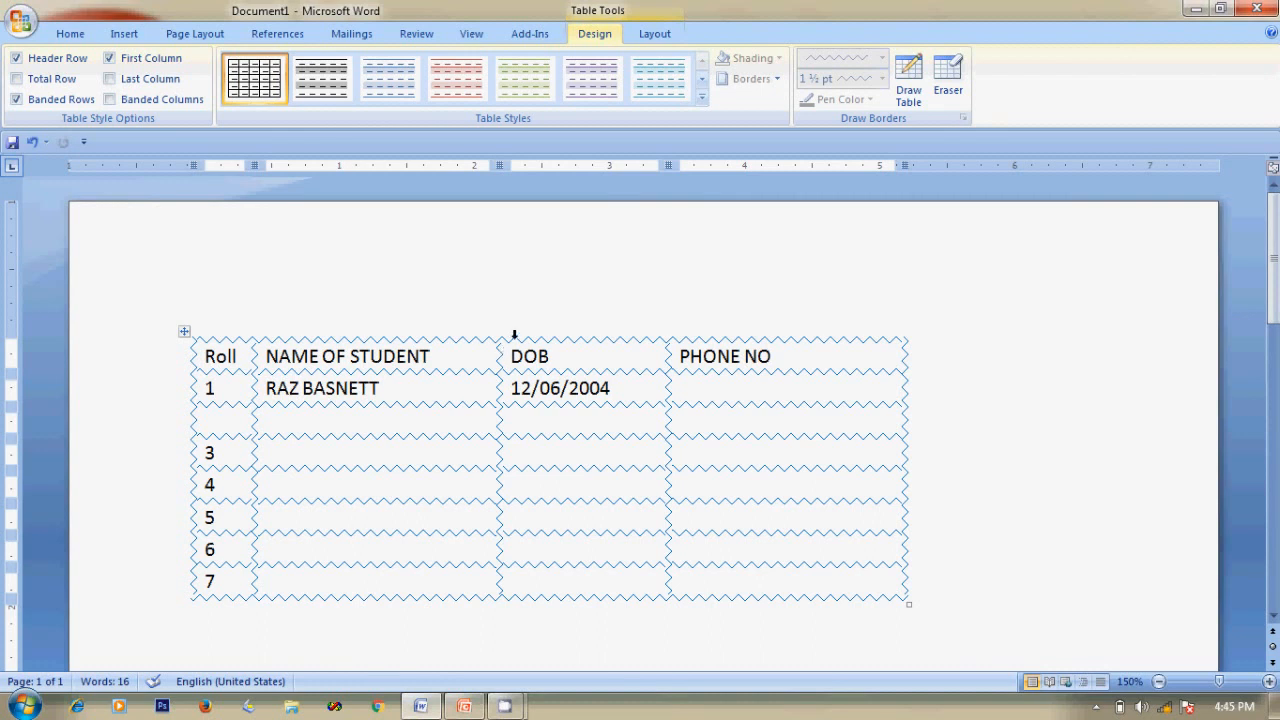
# Select the DOB column and give it a pink custom shading colour in Borders and Shading.
pyautogui.click(583, 327)
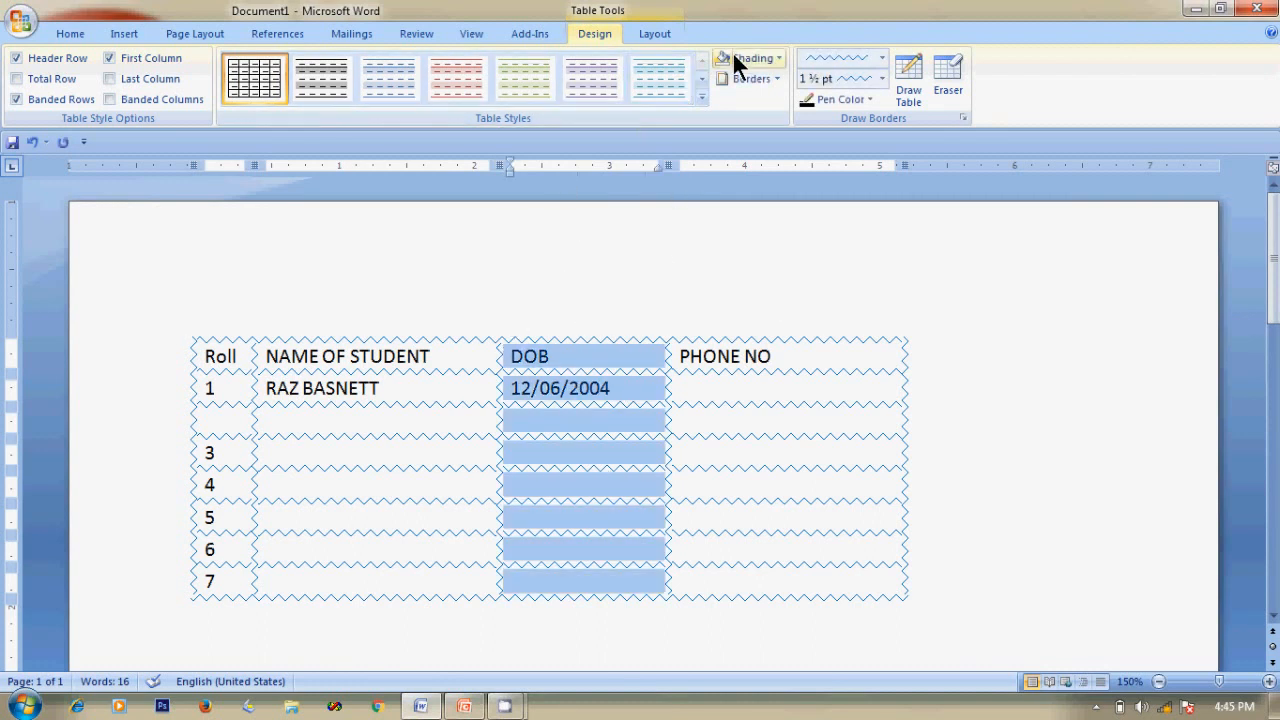
pyautogui.click(777, 80)
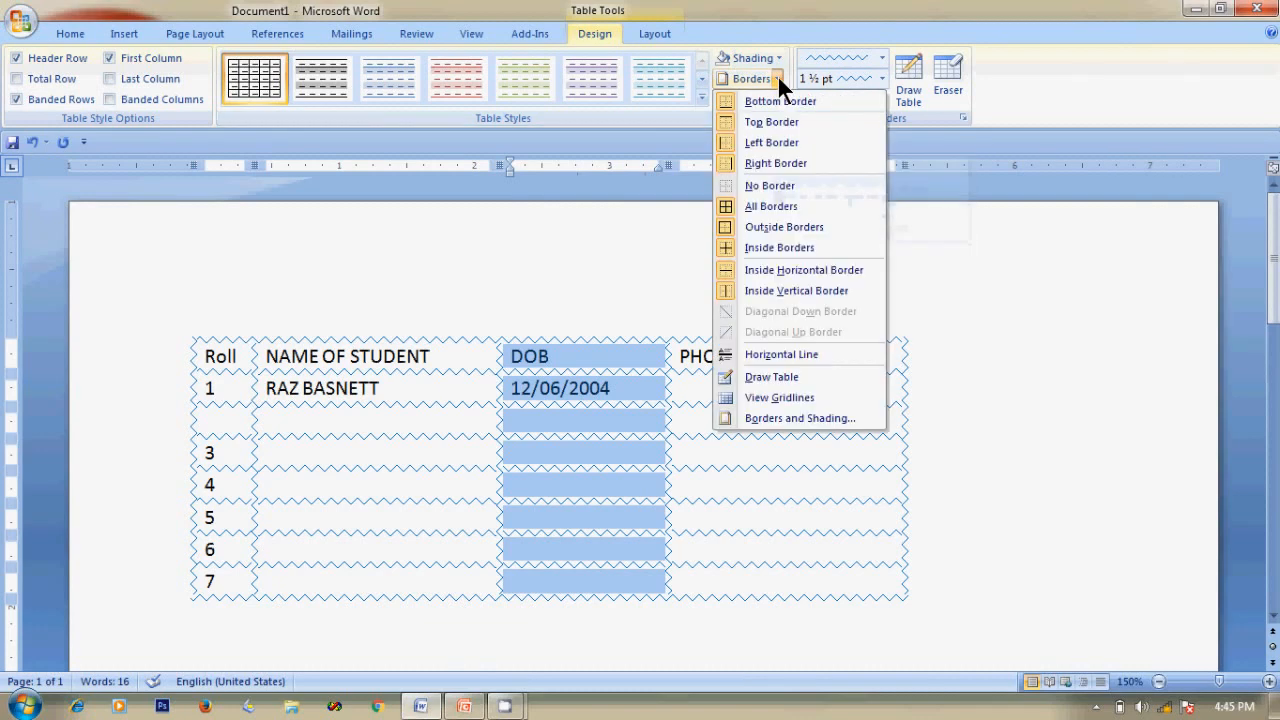
pyautogui.click(797, 416)
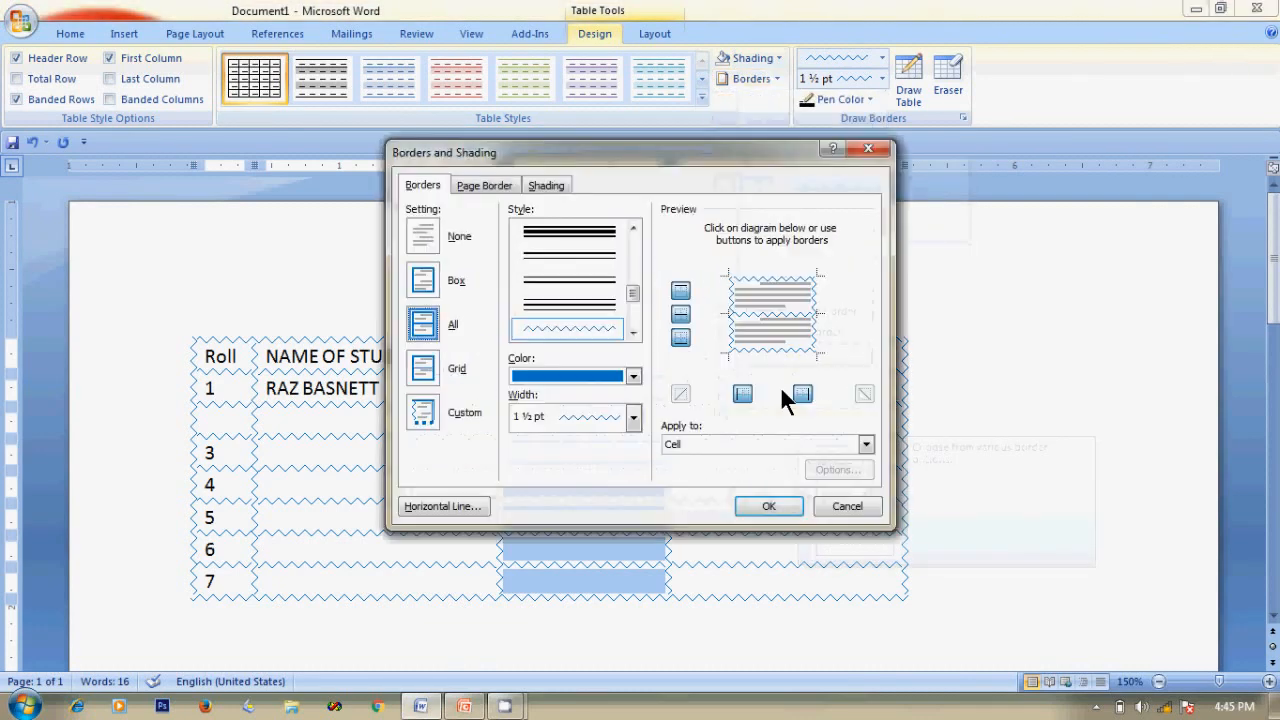
pyautogui.click(557, 185)
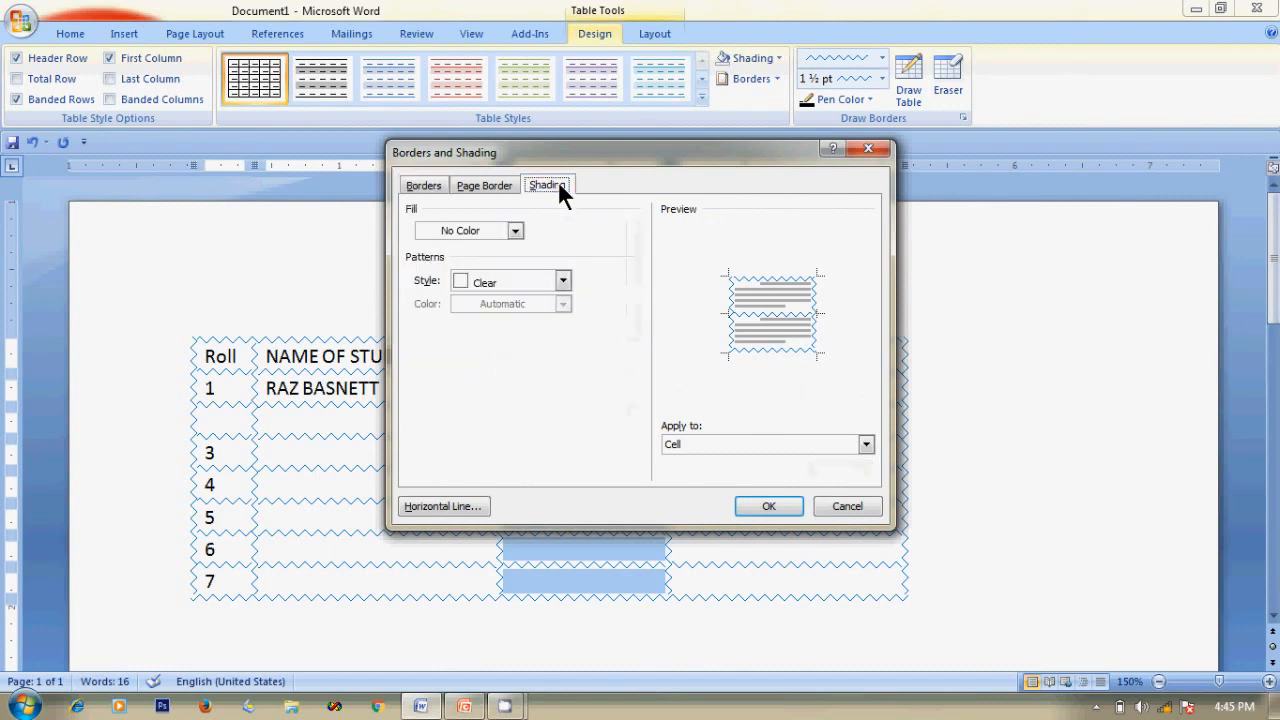
pyautogui.click(515, 229)
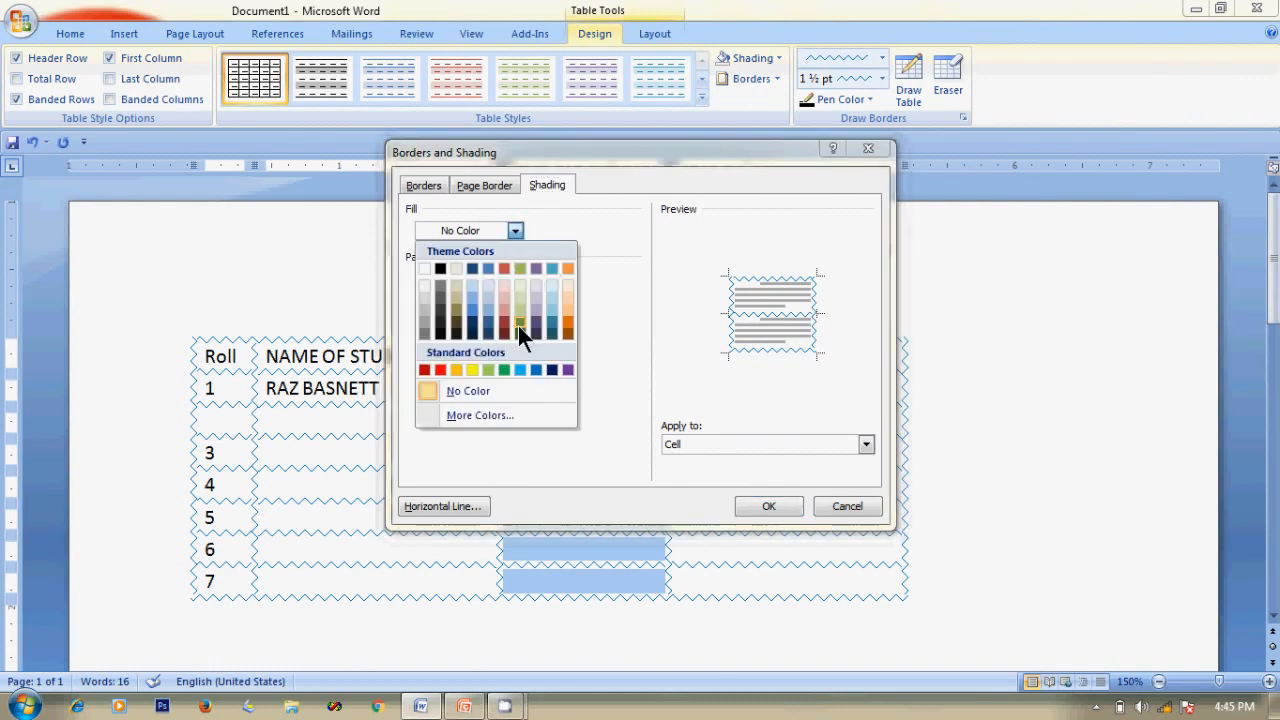
pyautogui.click(490, 418)
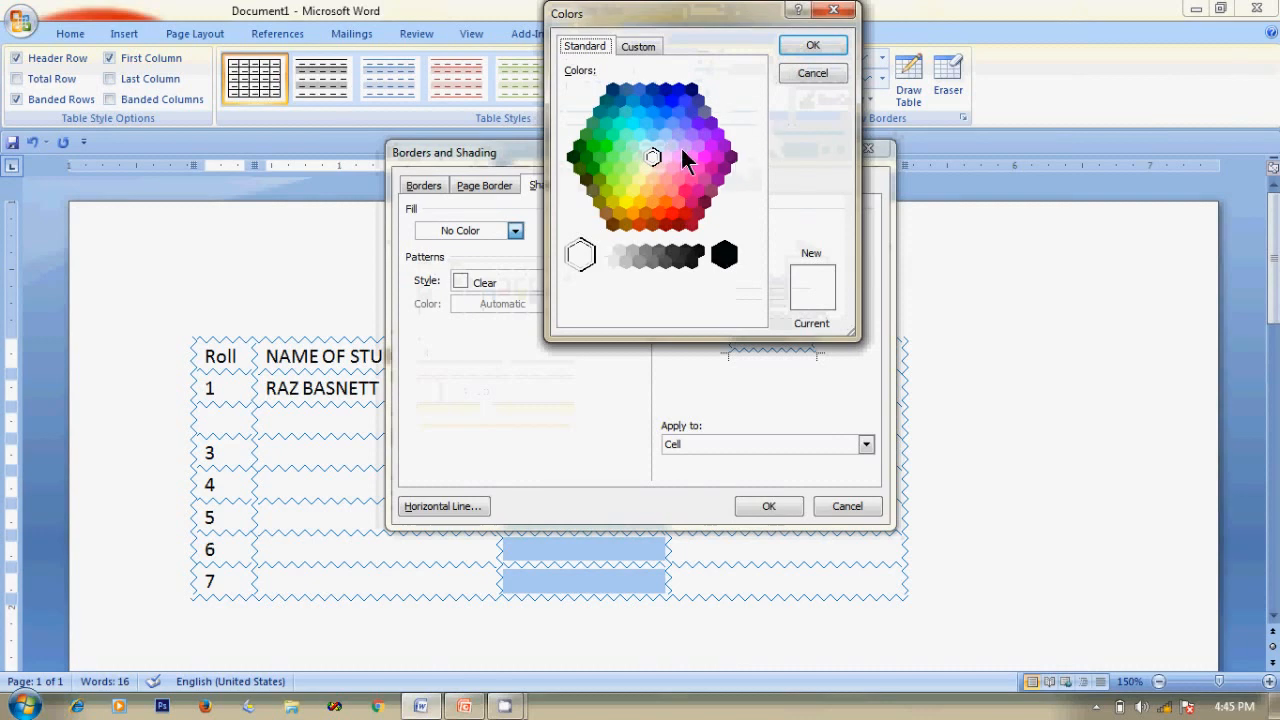
pyautogui.click(626, 157)
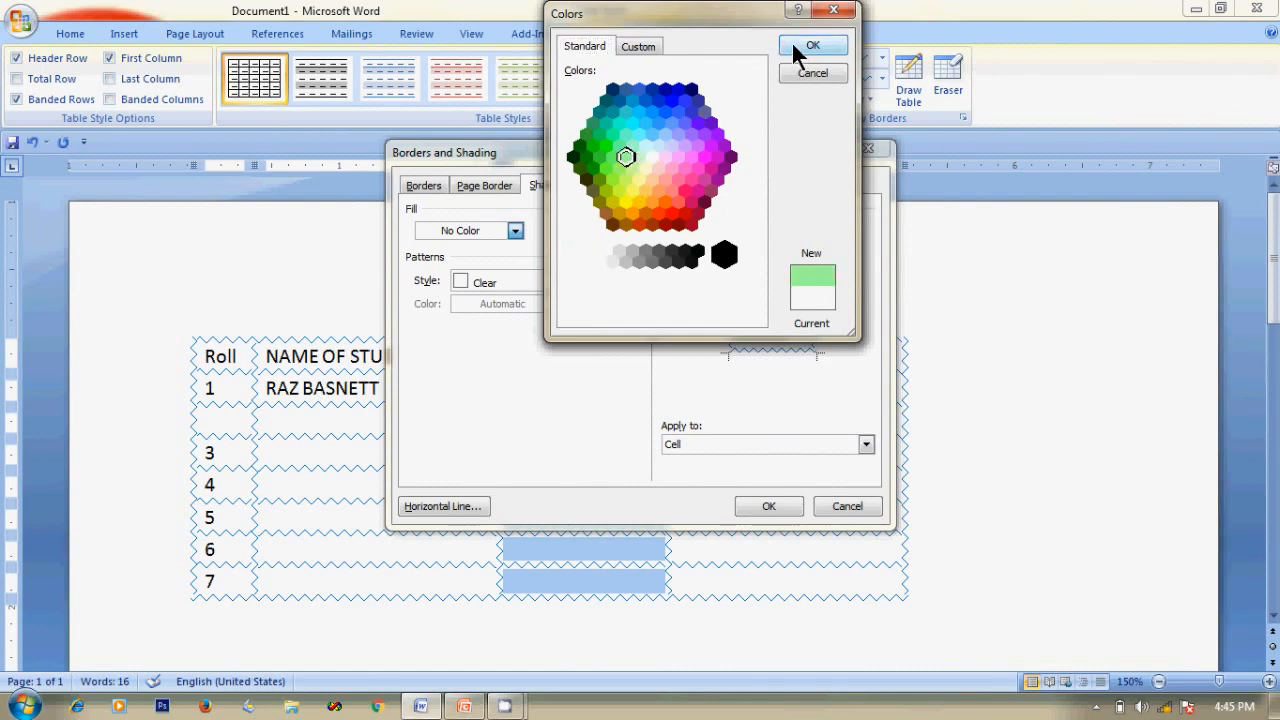
pyautogui.click(672, 168)
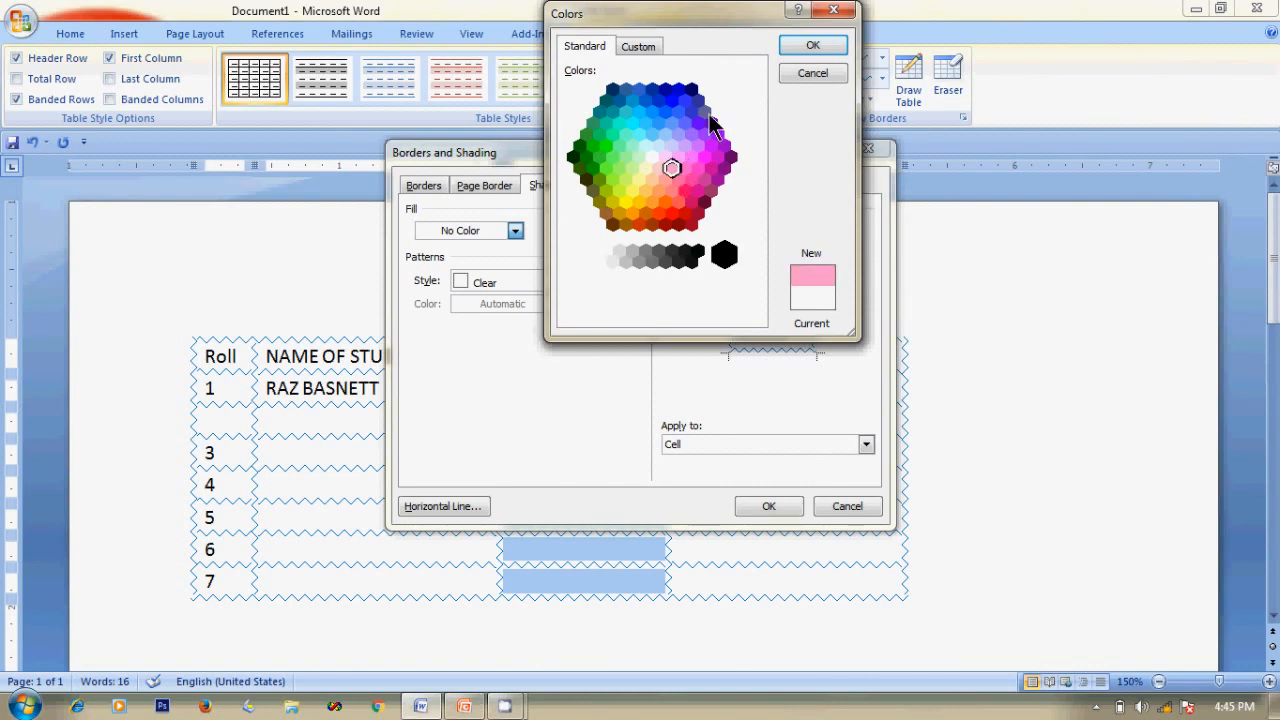
pyautogui.click(805, 45)
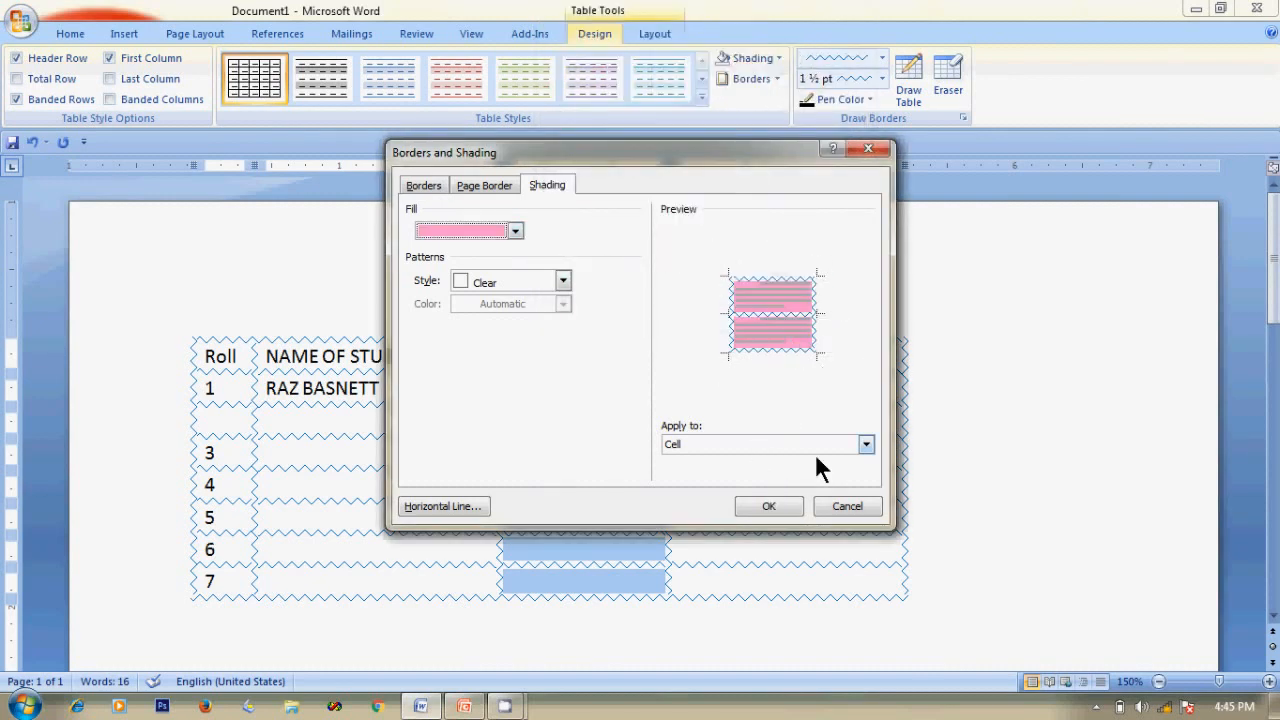
pyautogui.click(769, 506)
pyautogui.click(974, 389)
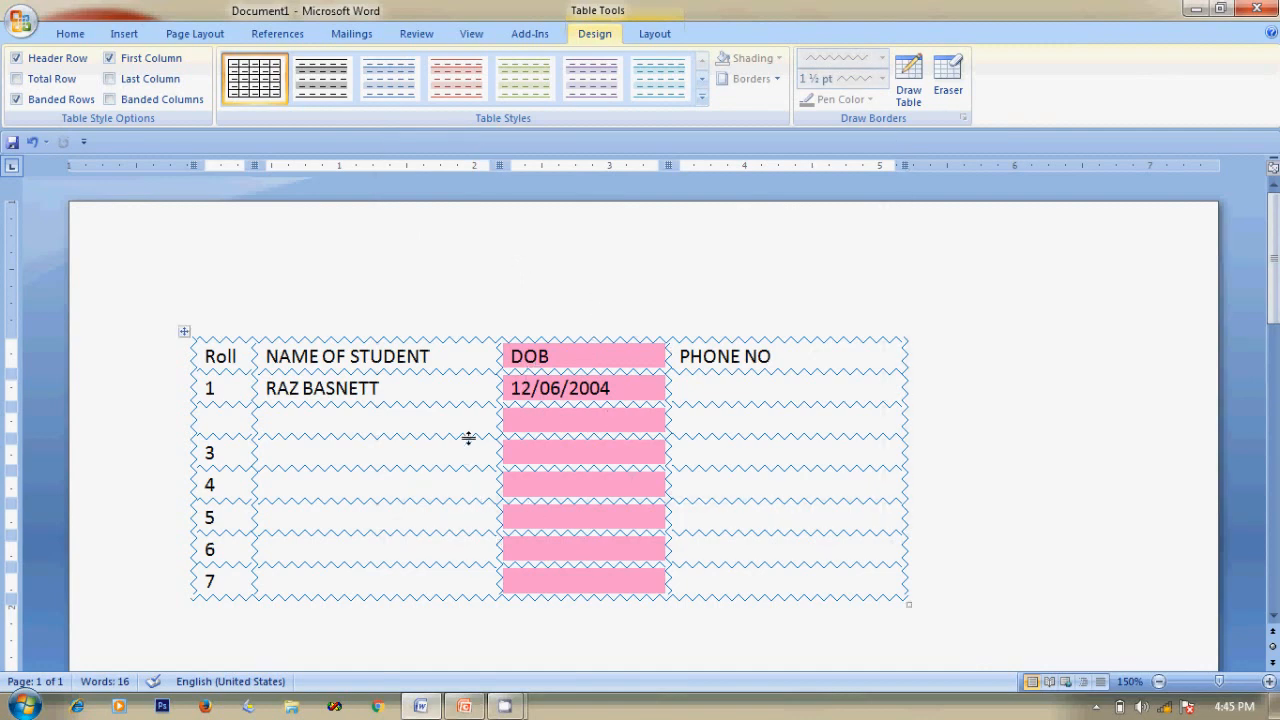
pyautogui.click(302, 486)
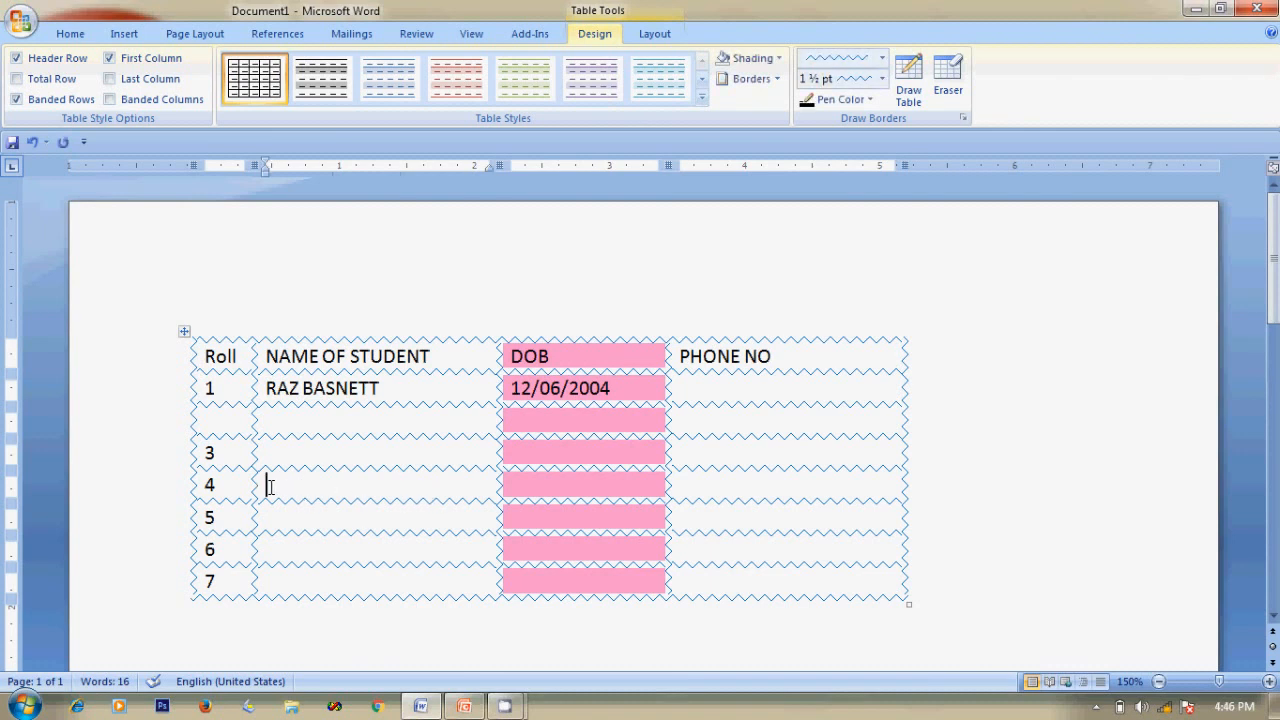
# Shade the row-4 name cell with a blue custom colour.
pyautogui.click(777, 57)
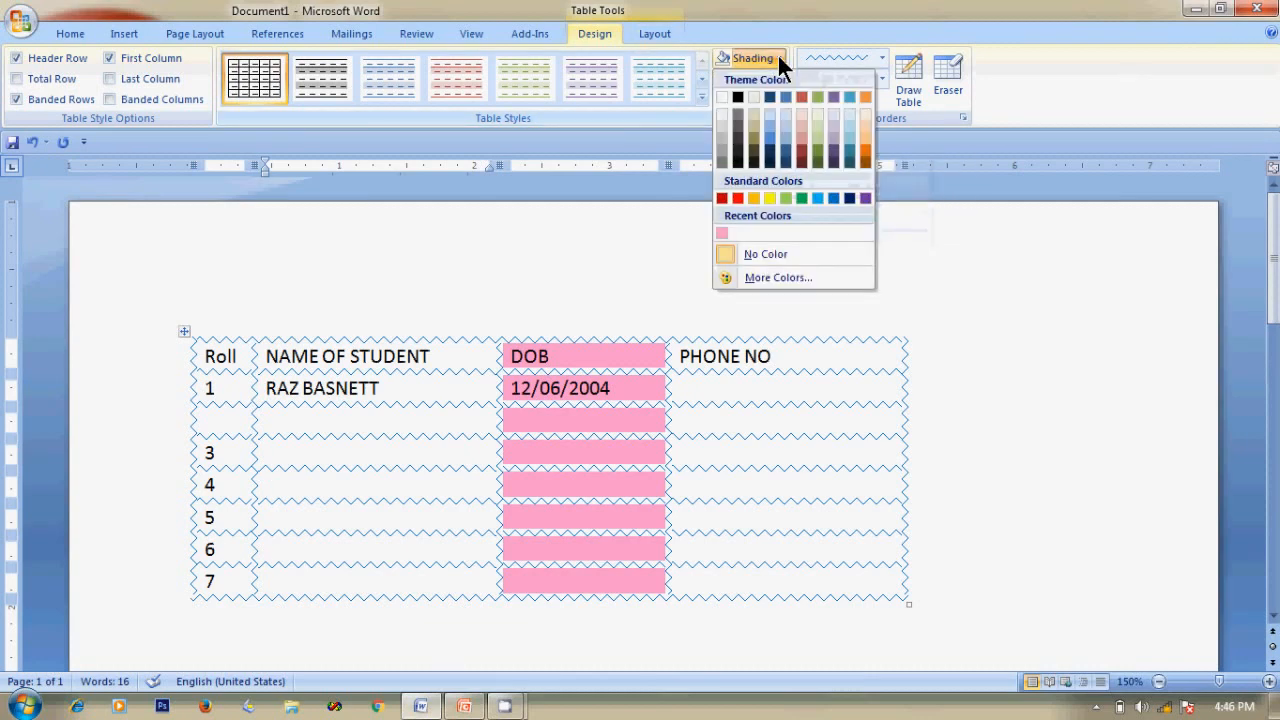
pyautogui.click(766, 277)
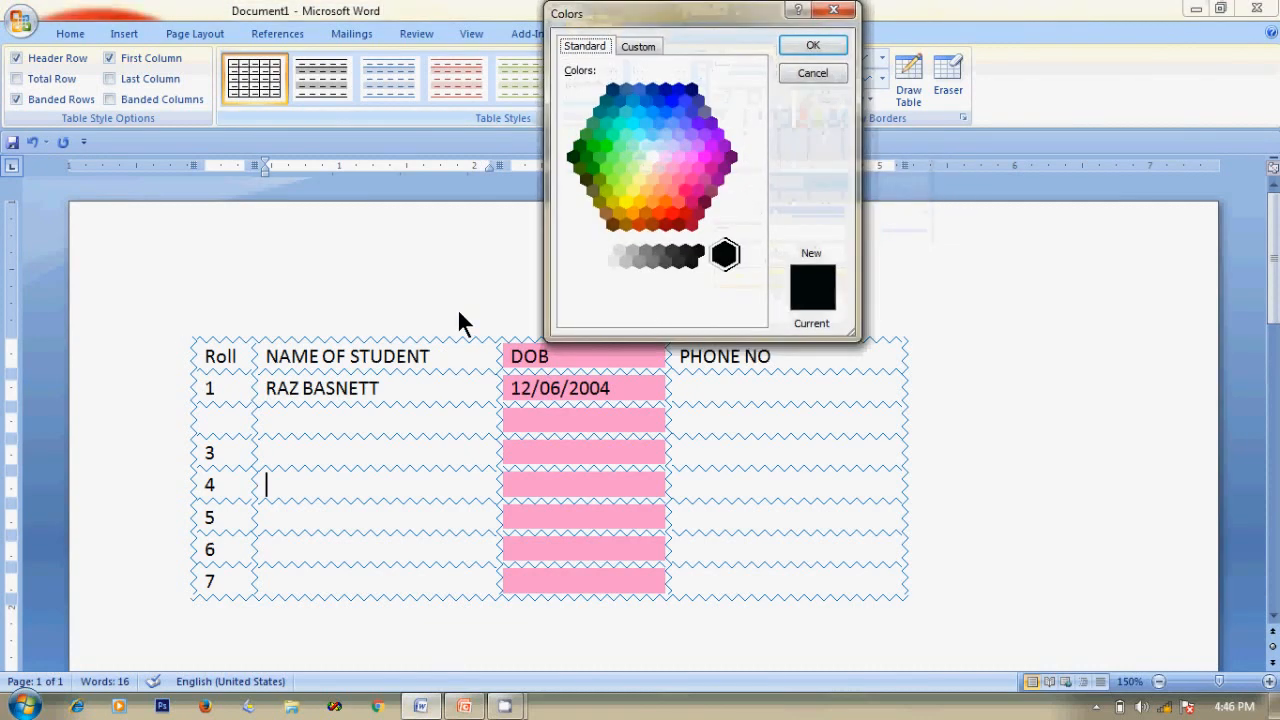
pyautogui.click(686, 118)
pyautogui.click(806, 46)
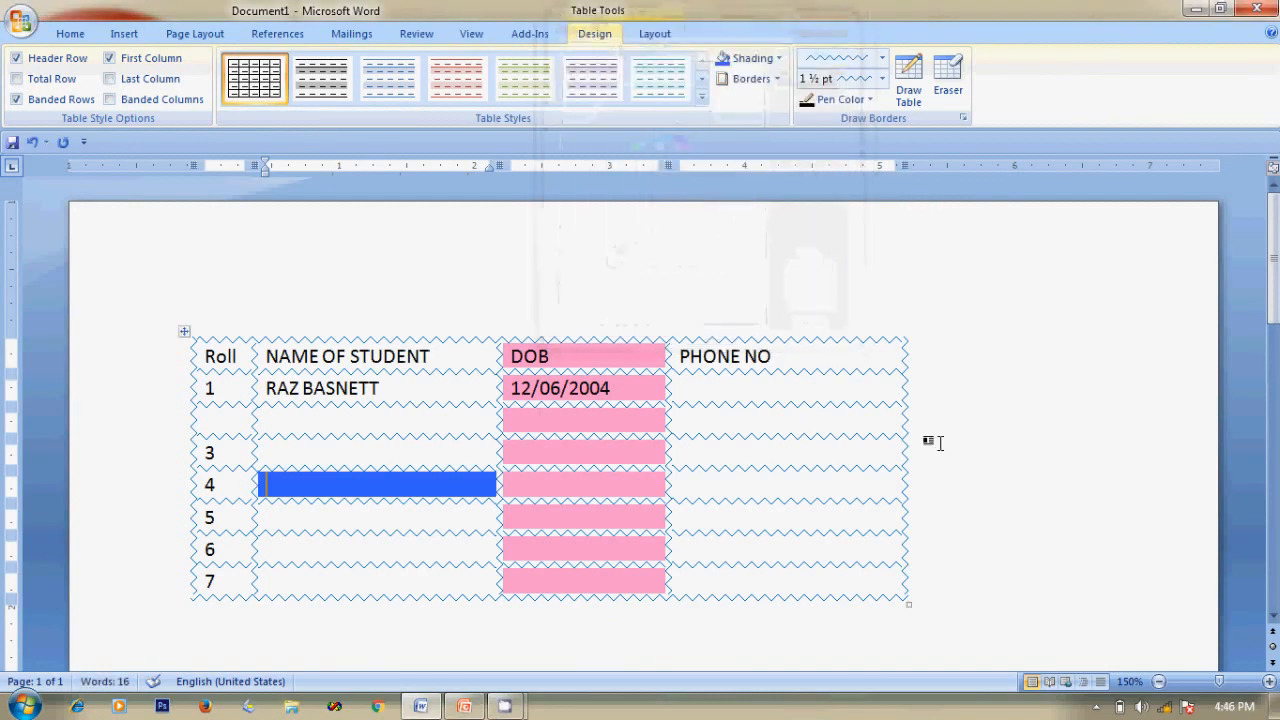
# Type the student's full name into the row-4 name cell, fixing the surname typo, and select it.
pyautogui.click(388, 422)
pyautogui.click(322, 484)
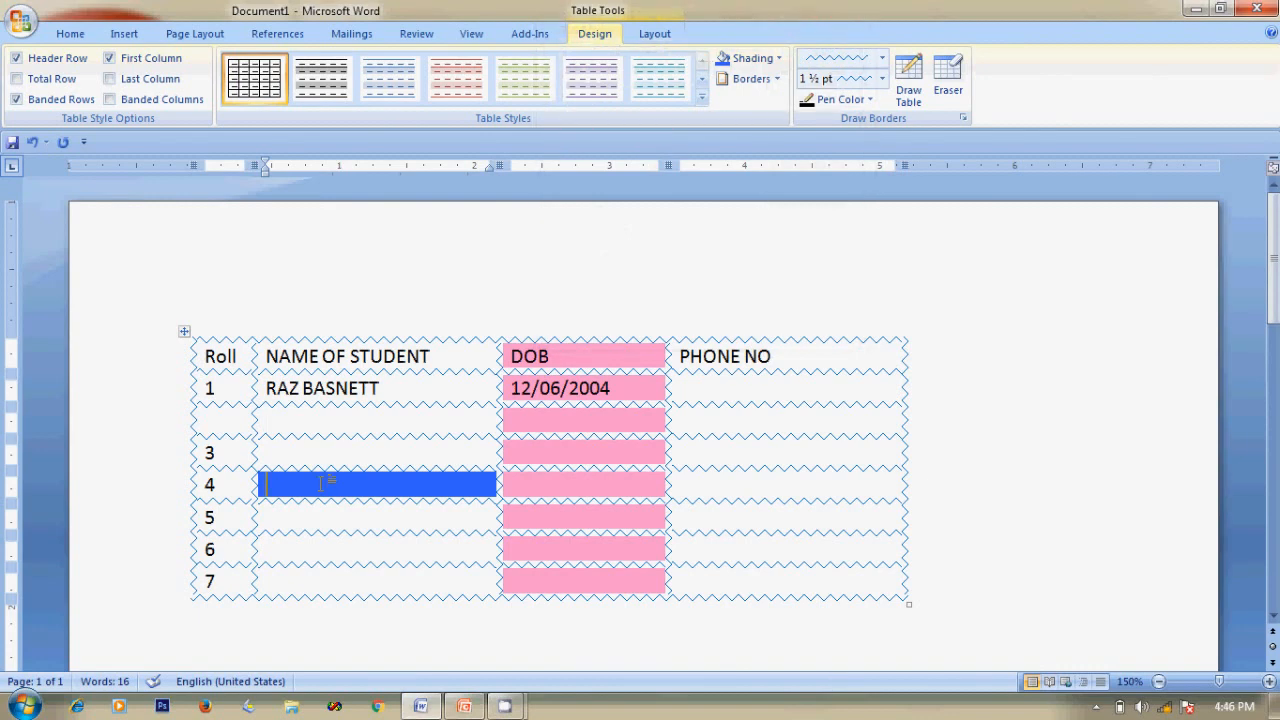
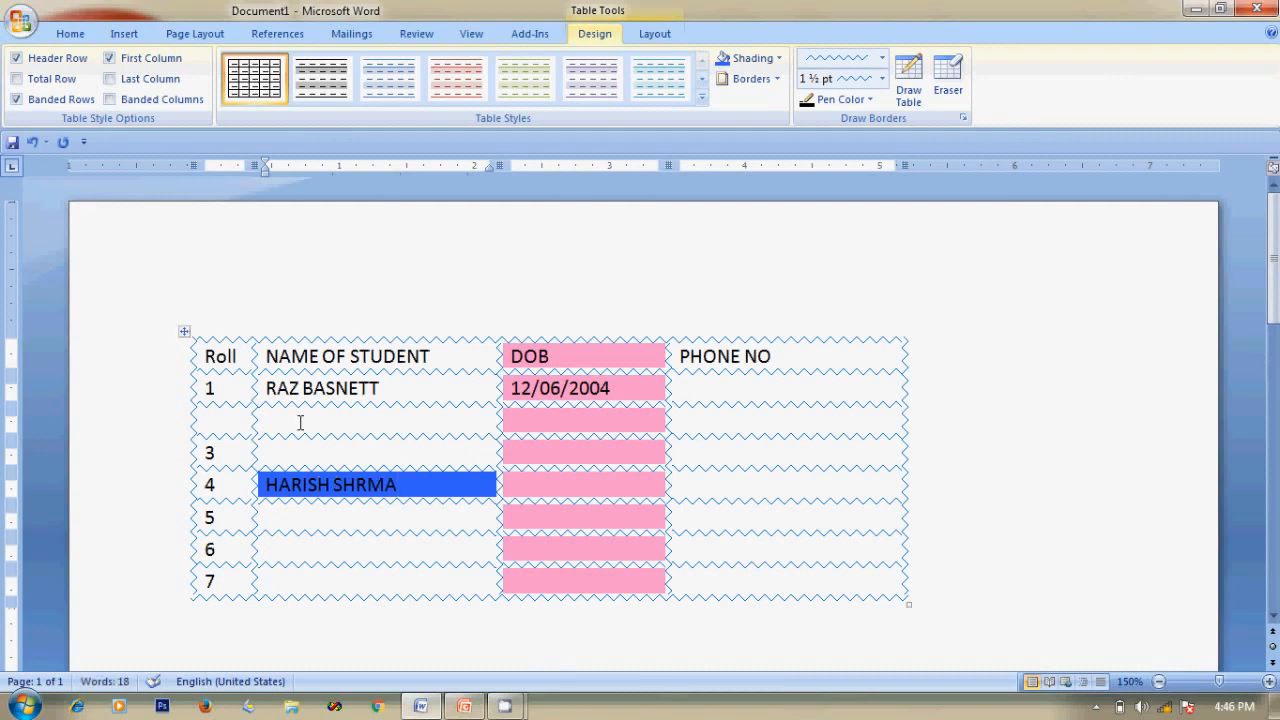
pyautogui.click(1006, 467)
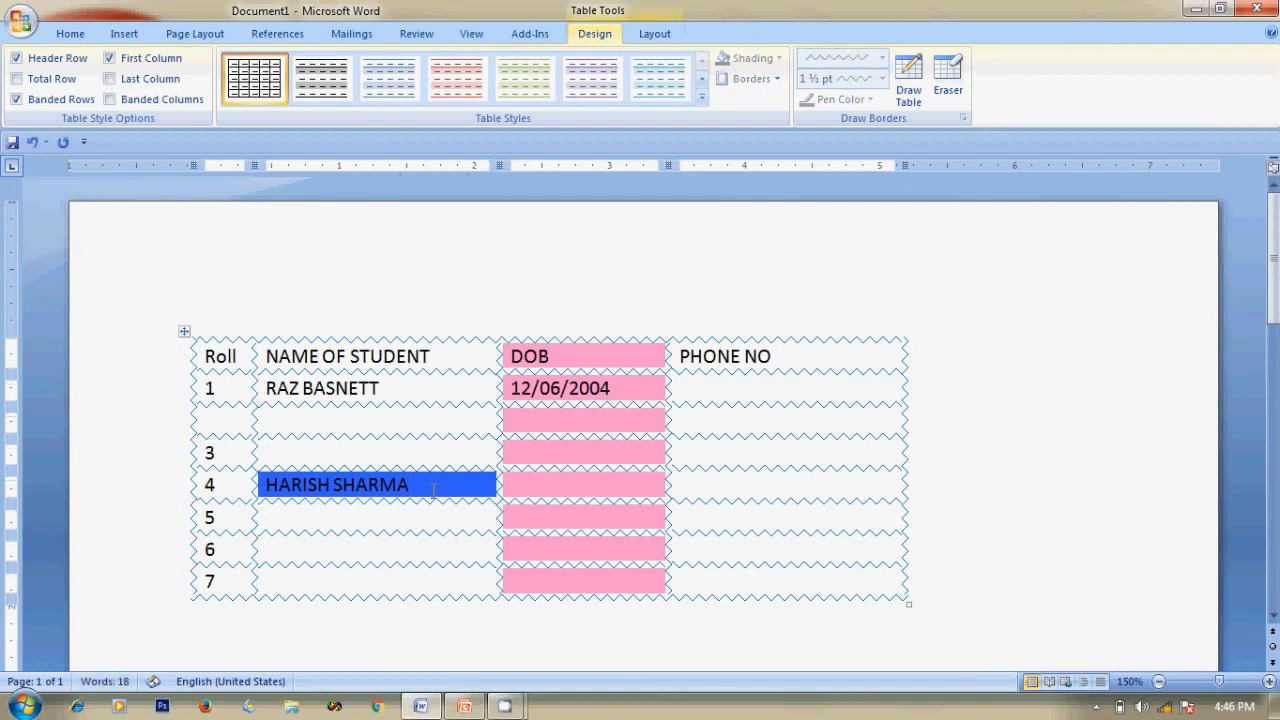
pyautogui.click(419, 485)
pyautogui.moveTo(419, 485); pyautogui.dragTo(256, 481)
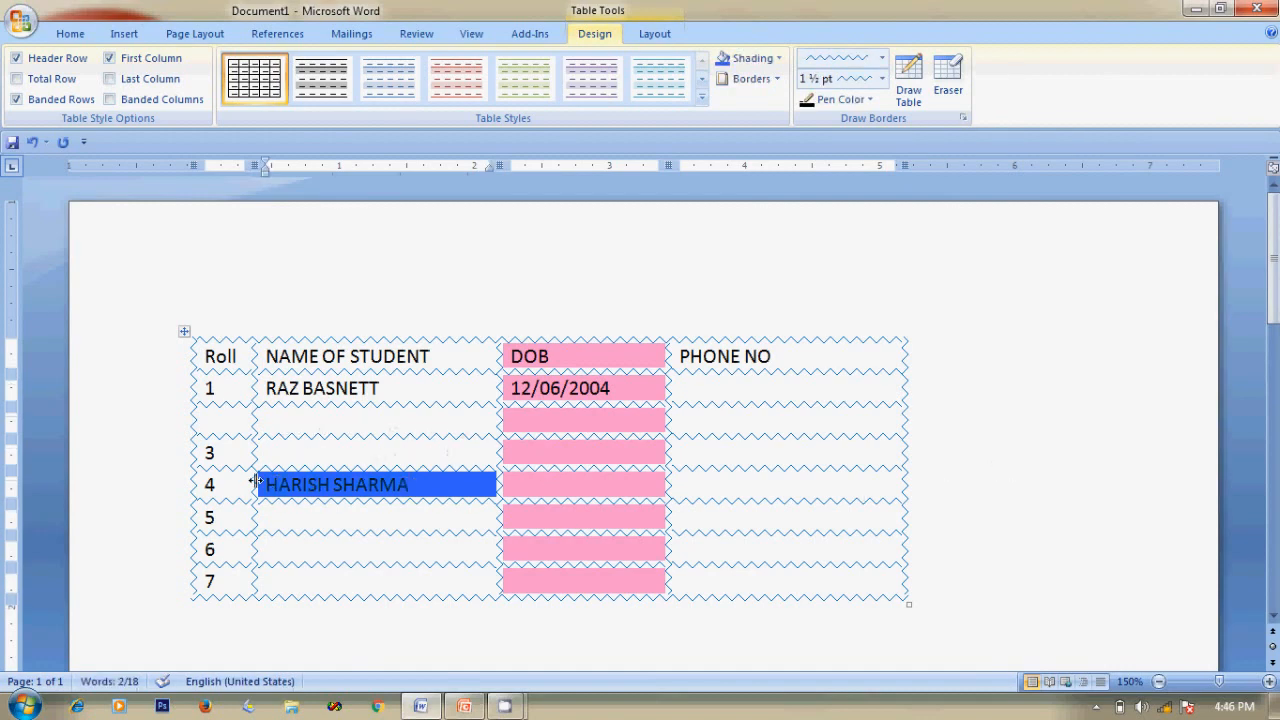
pyautogui.click(274, 487)
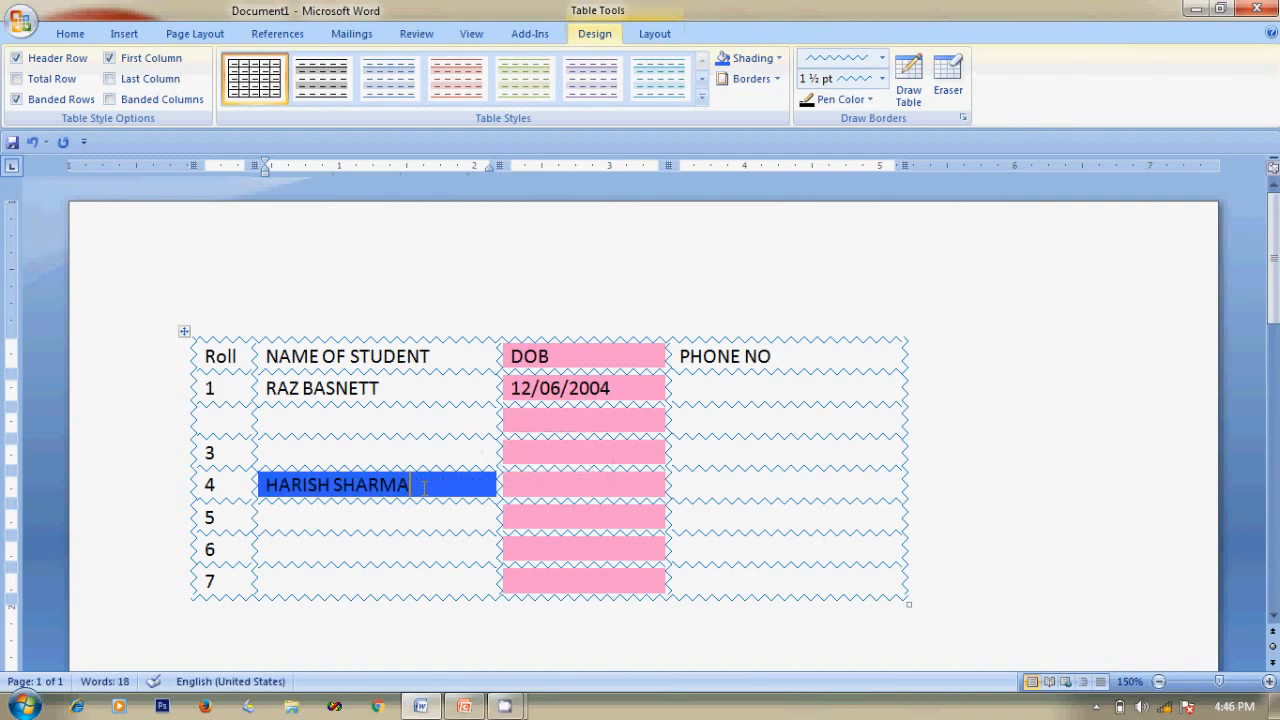
pyautogui.click(70, 33)
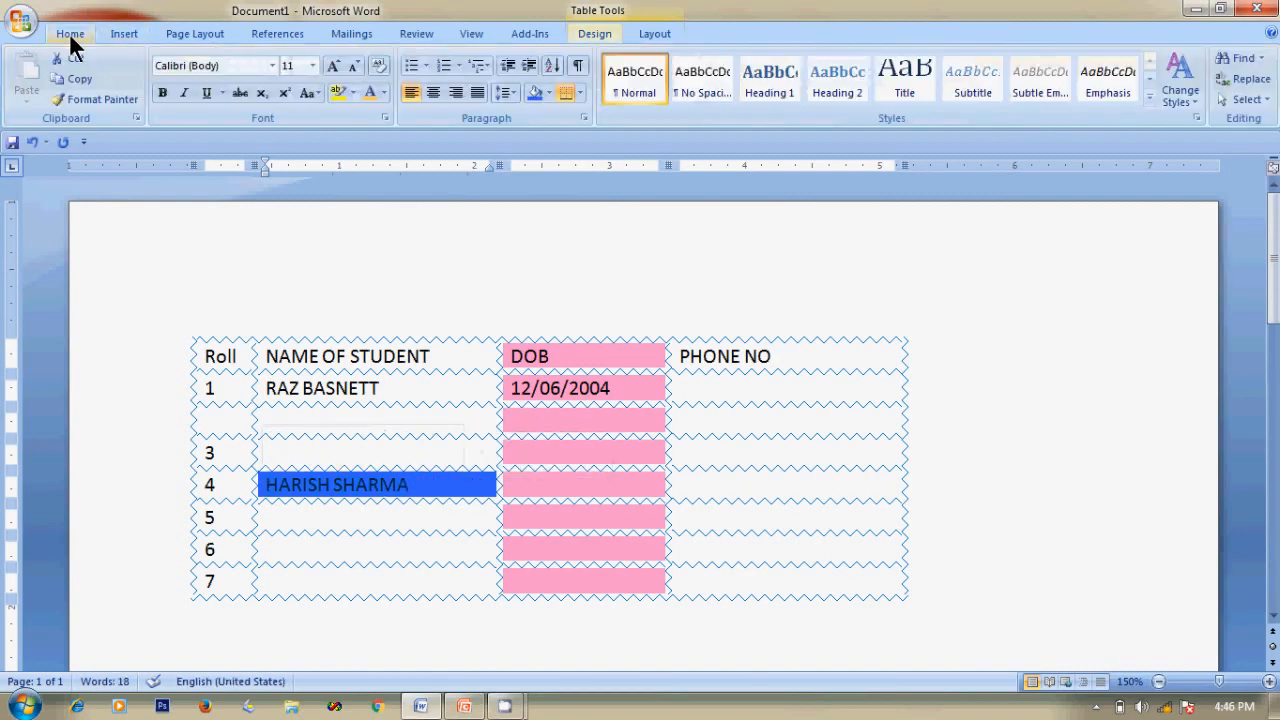
# Make the student name in row 4 bold with white text colour.
pyautogui.click(368, 91)
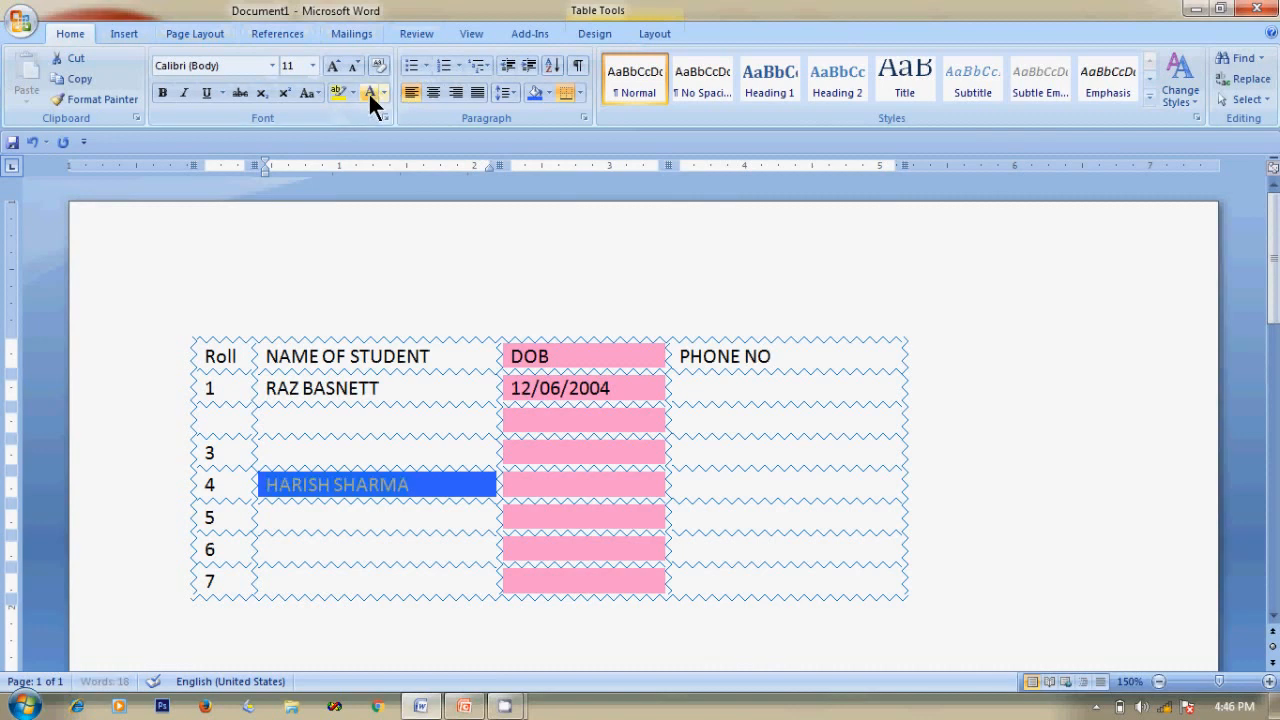
pyautogui.click(385, 92)
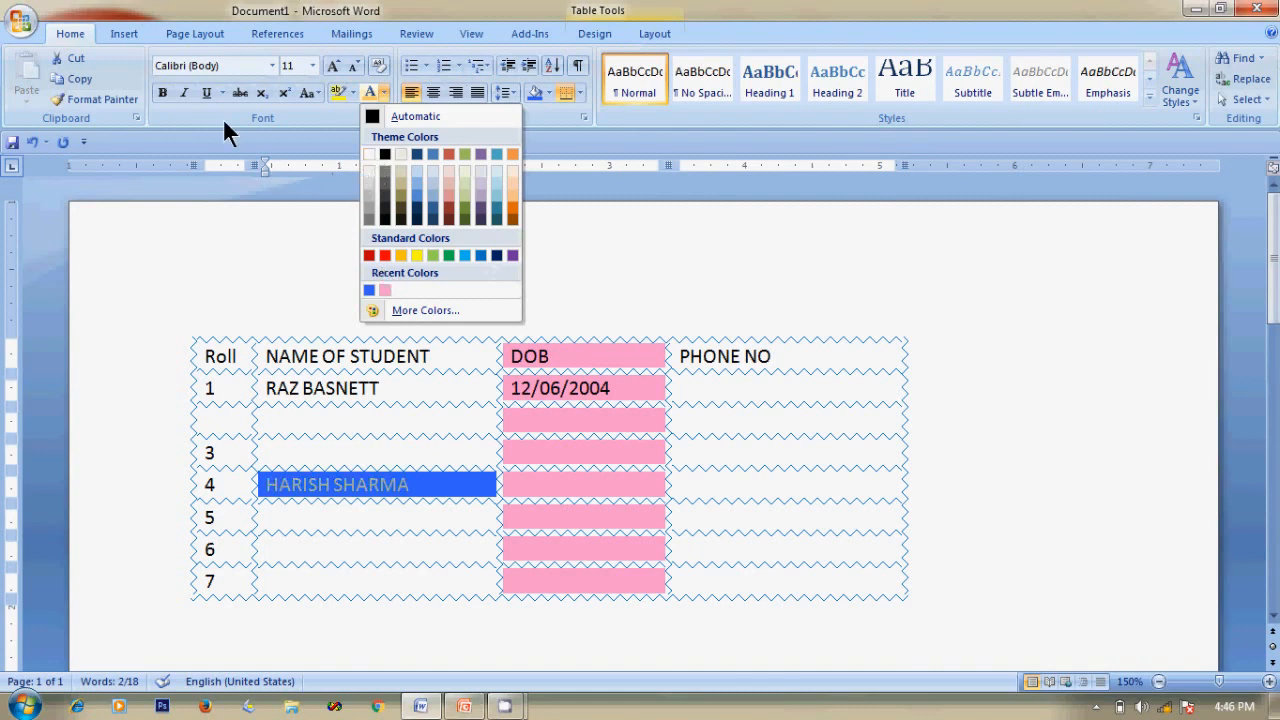
pyautogui.click(160, 90)
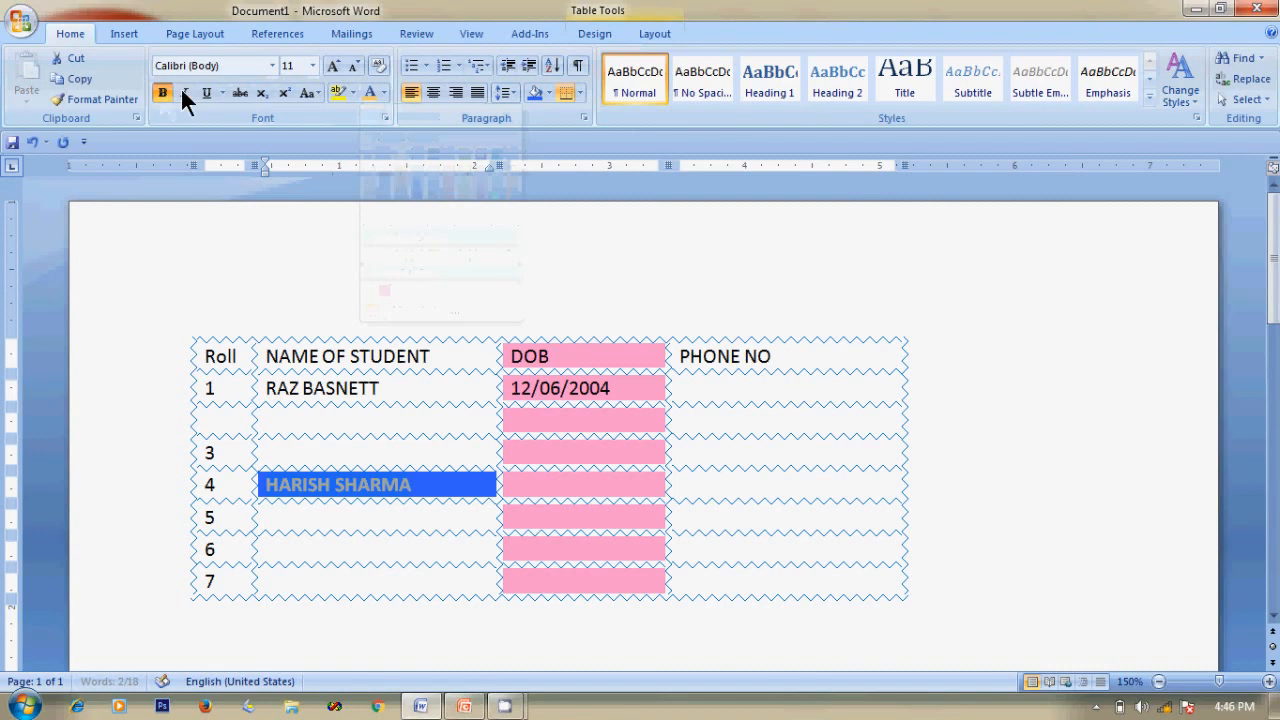
pyautogui.click(383, 90)
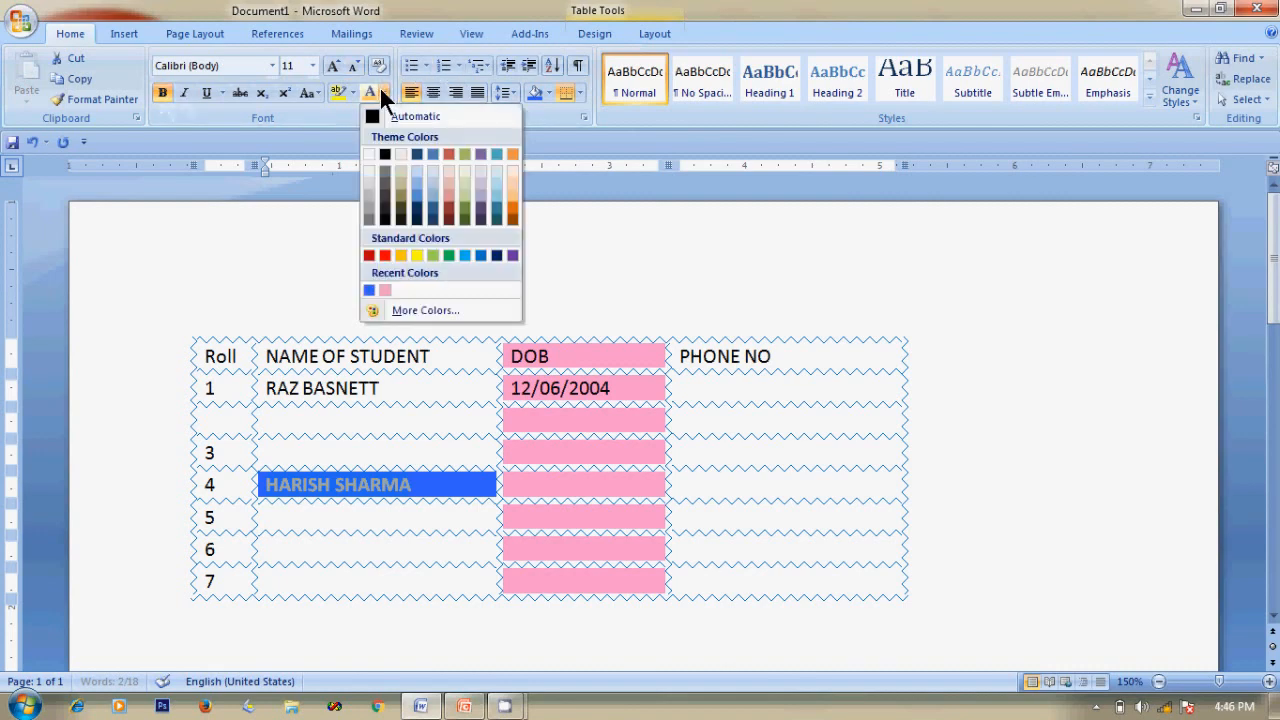
pyautogui.click(370, 153)
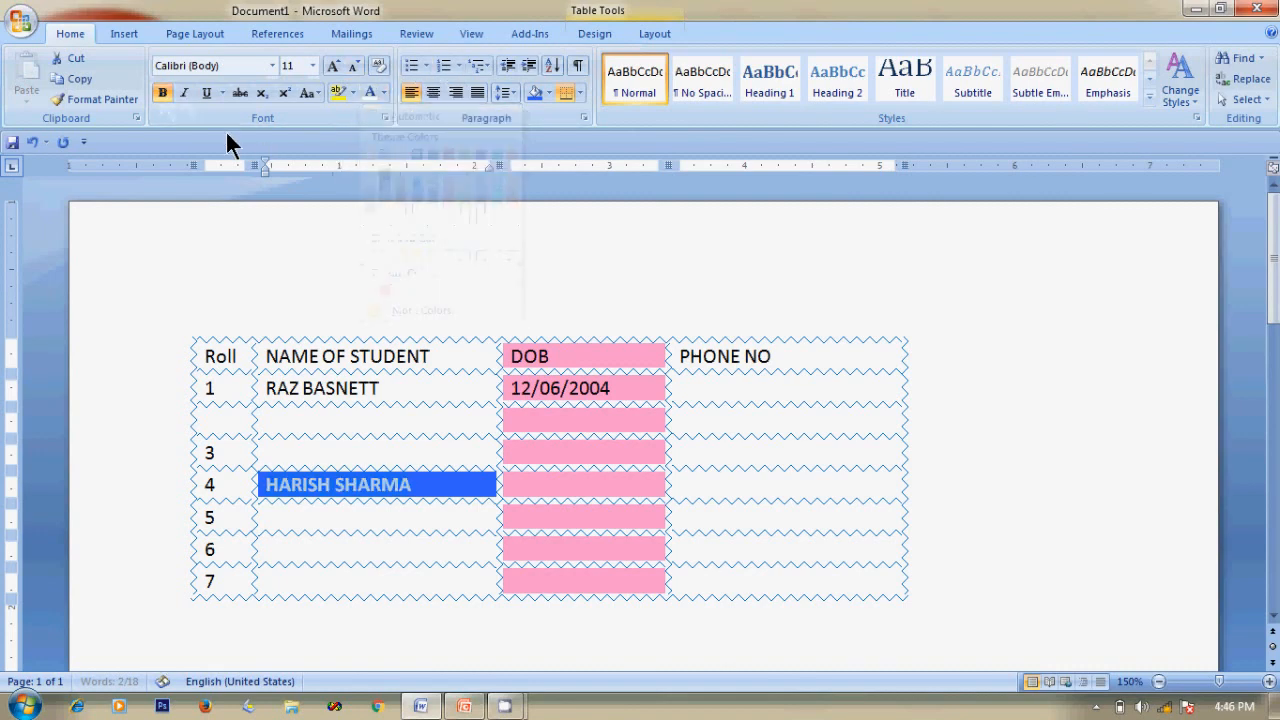
pyautogui.click(382, 90)
pyautogui.click(369, 152)
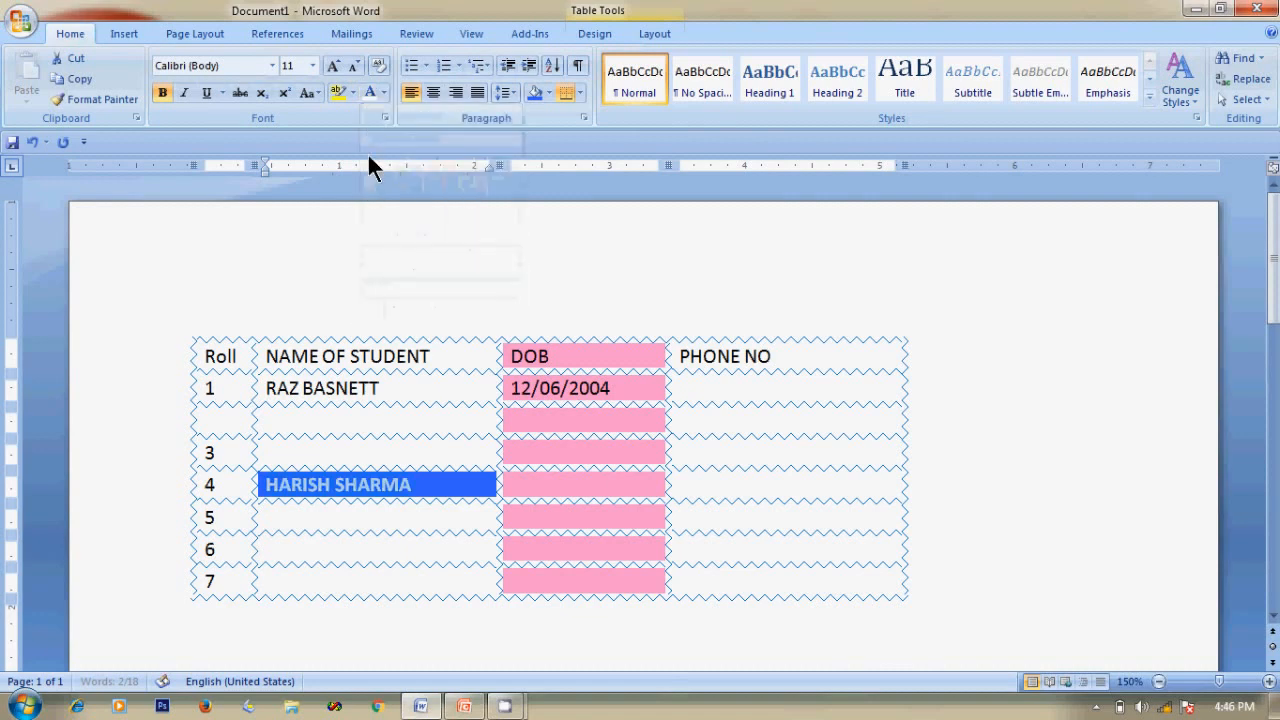
# Reselect the row 4 student name and switch to the PowerPoint slideshow.
pyautogui.click(420, 486)
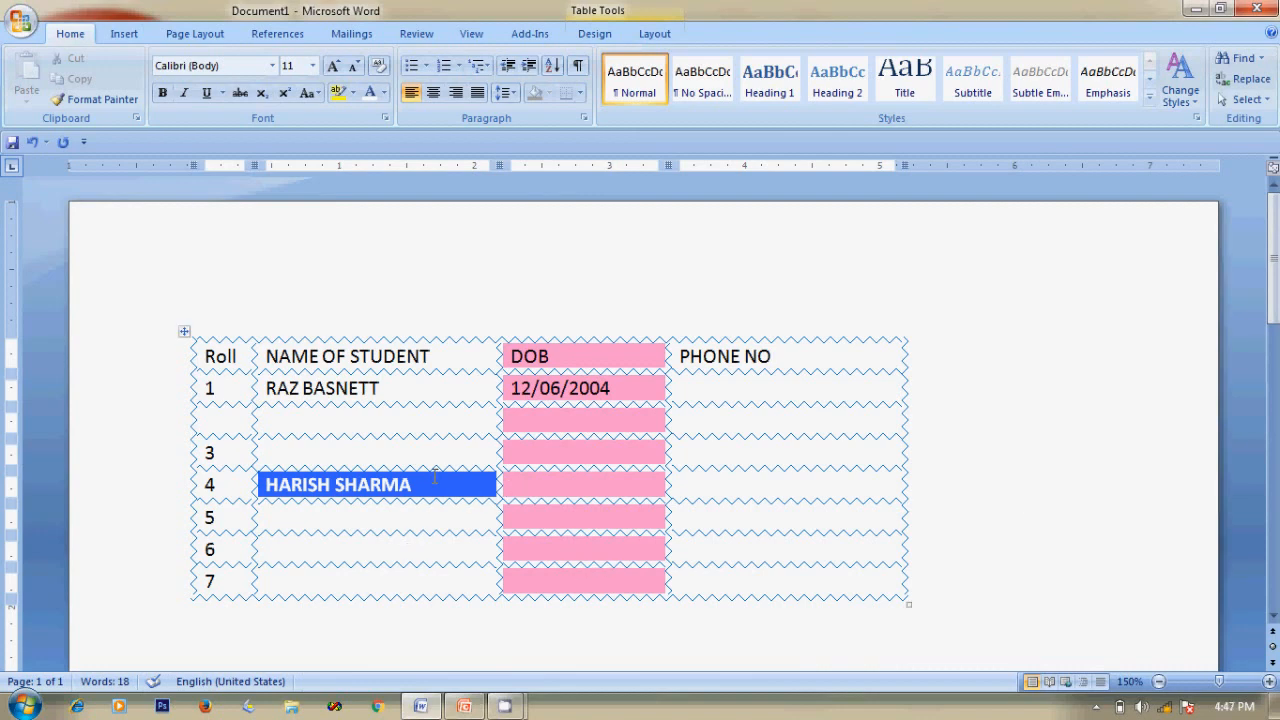
pyautogui.moveTo(268, 487); pyautogui.dragTo(410, 486)
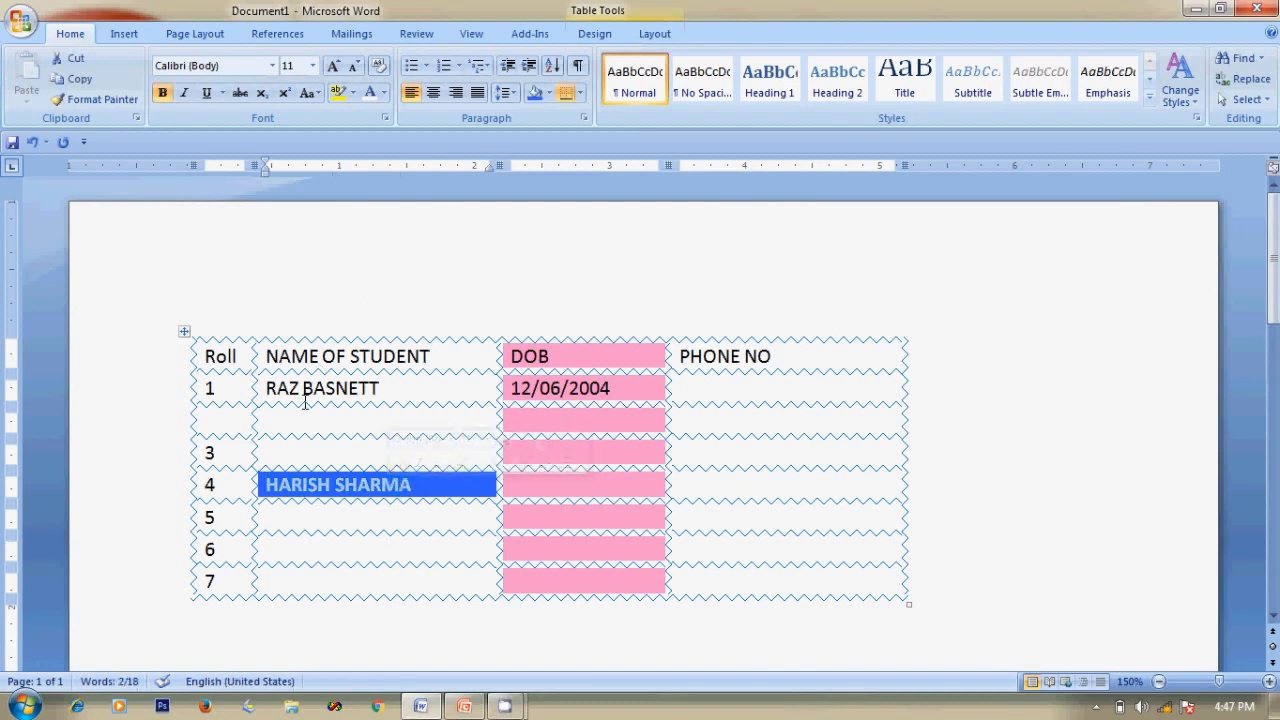
pyautogui.hotkey('alt', 'Tab')
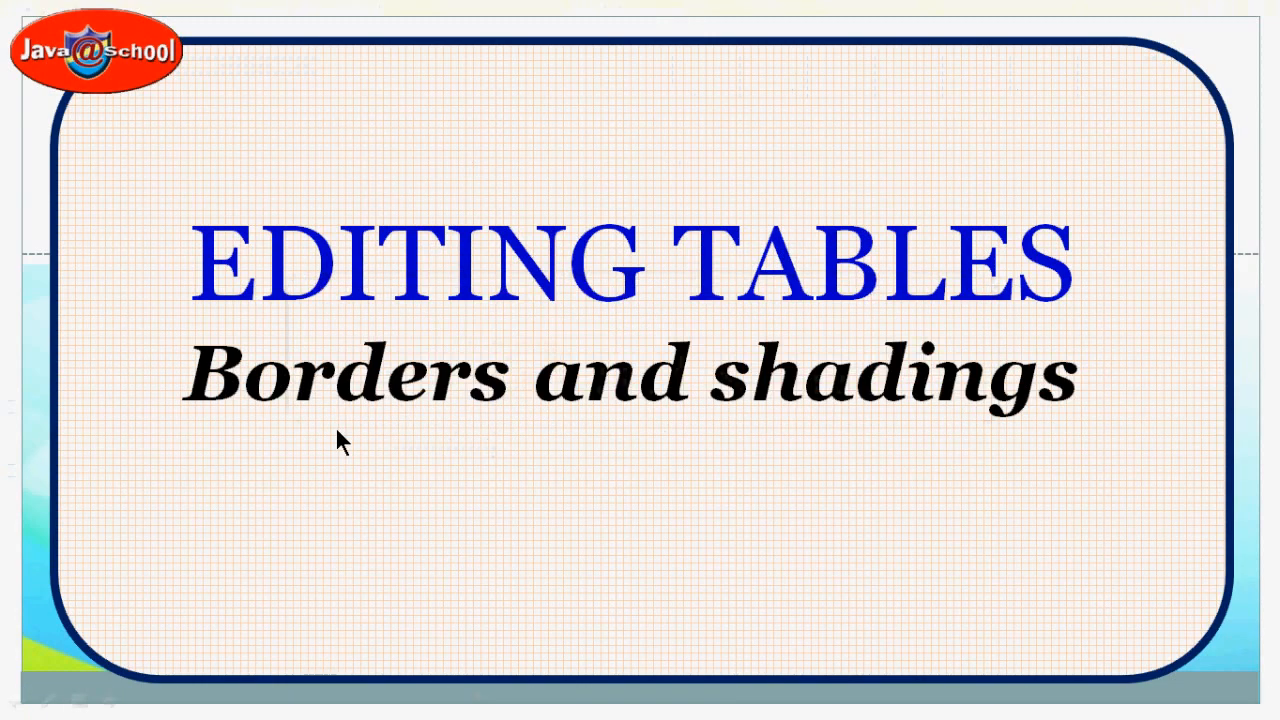
# Advance the slideshow to the Applying Table Styles slide and return to Word.
pyautogui.click(336, 432)
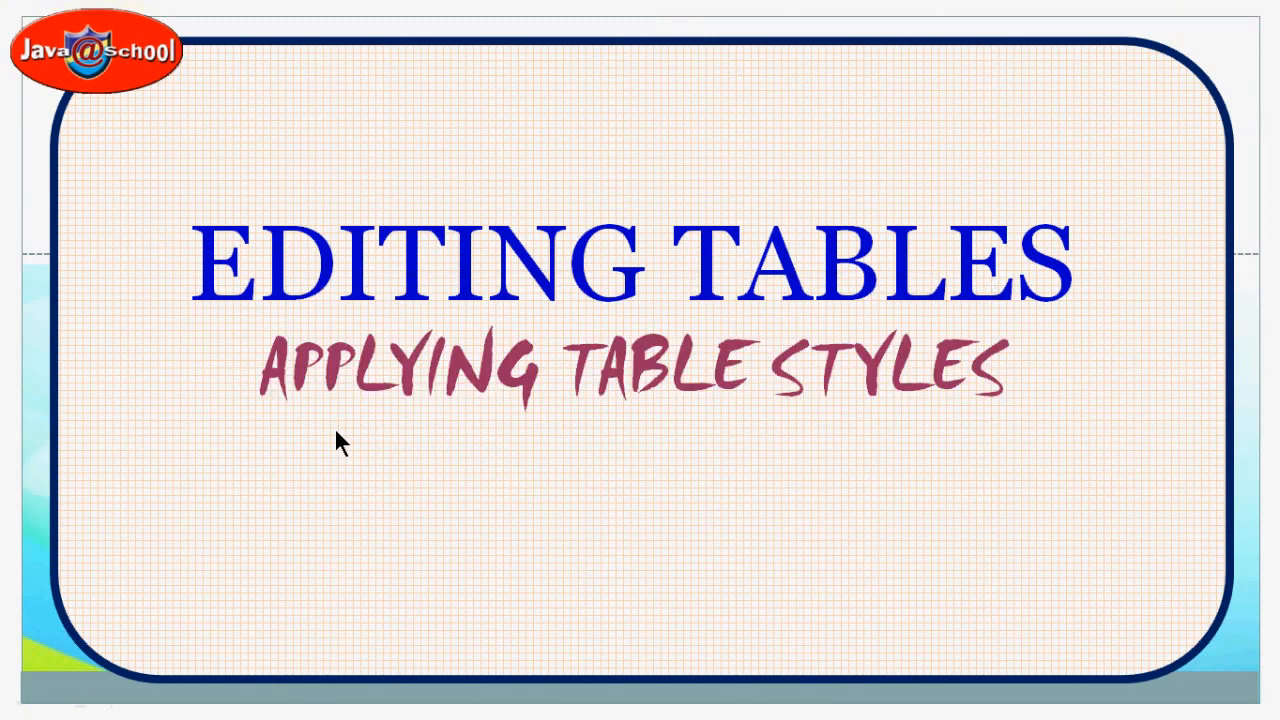
pyautogui.hotkey('alt', 'Tab')
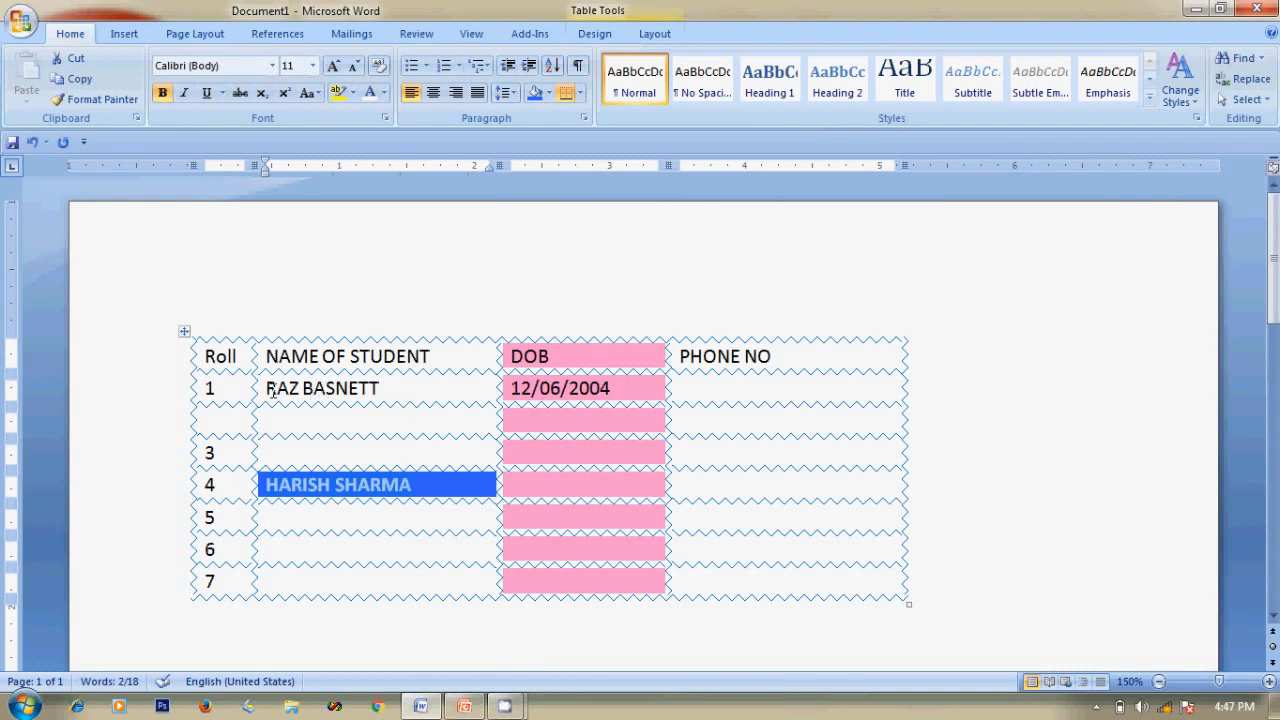
# Right-align the NAME OF STUDENT heading and centre the PHONE NO and DOB headings.
pyautogui.moveTo(272, 367); pyautogui.dragTo(430, 358)
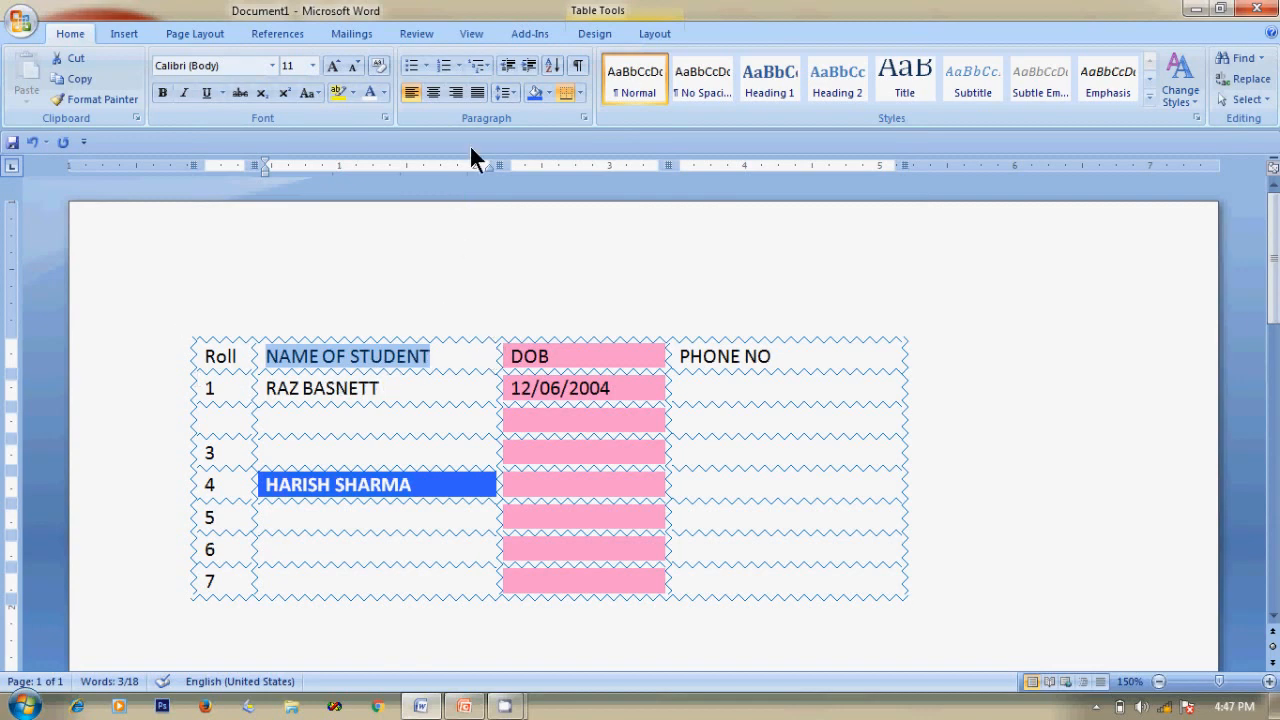
pyautogui.click(455, 89)
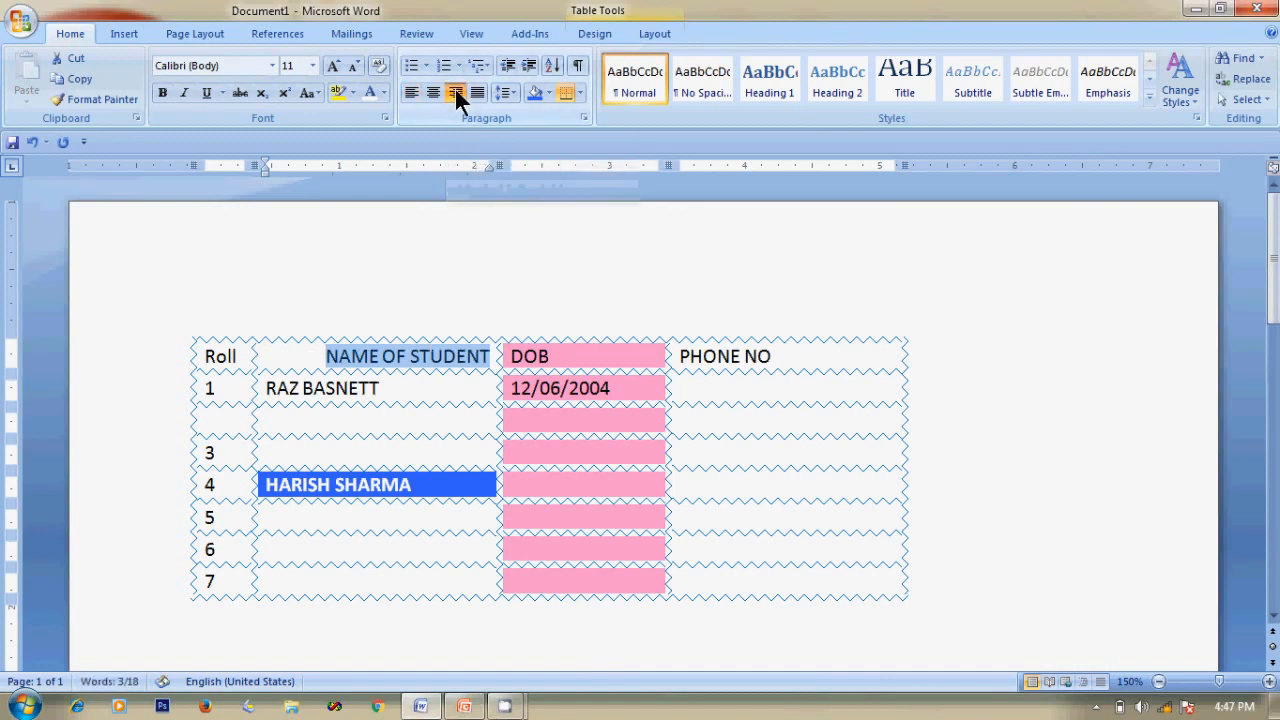
pyautogui.click(728, 356)
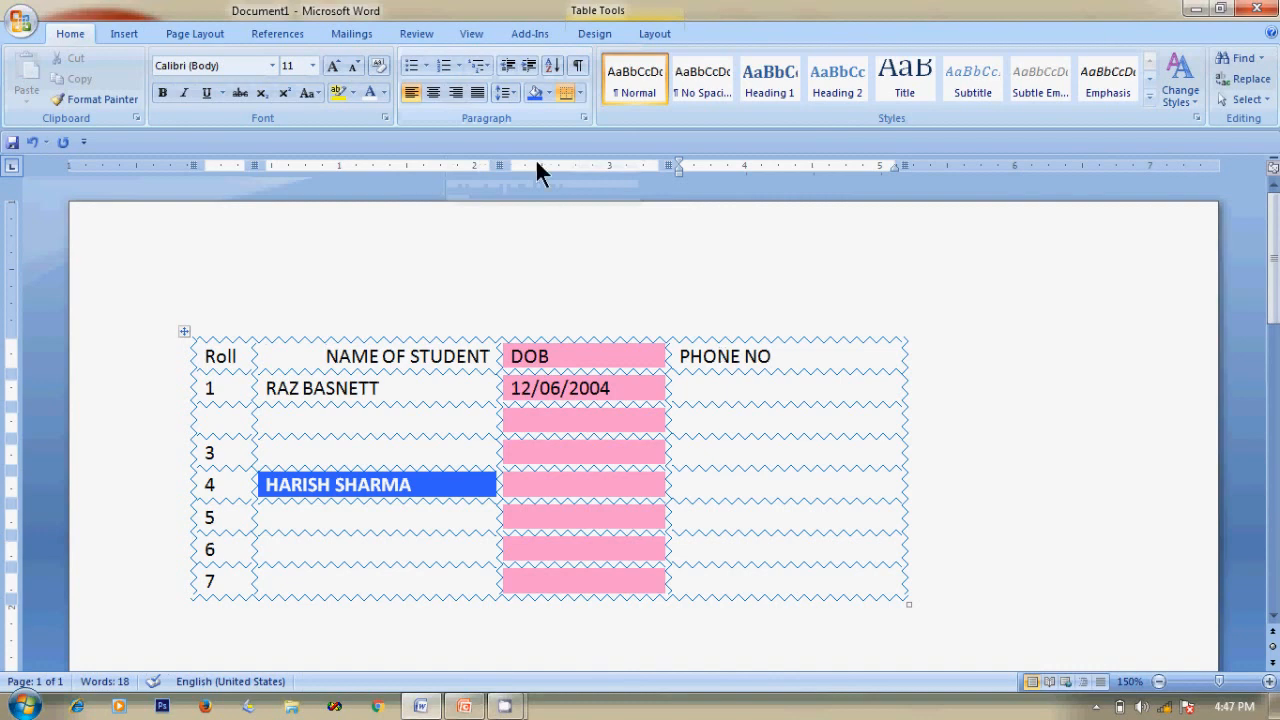
pyautogui.click(431, 88)
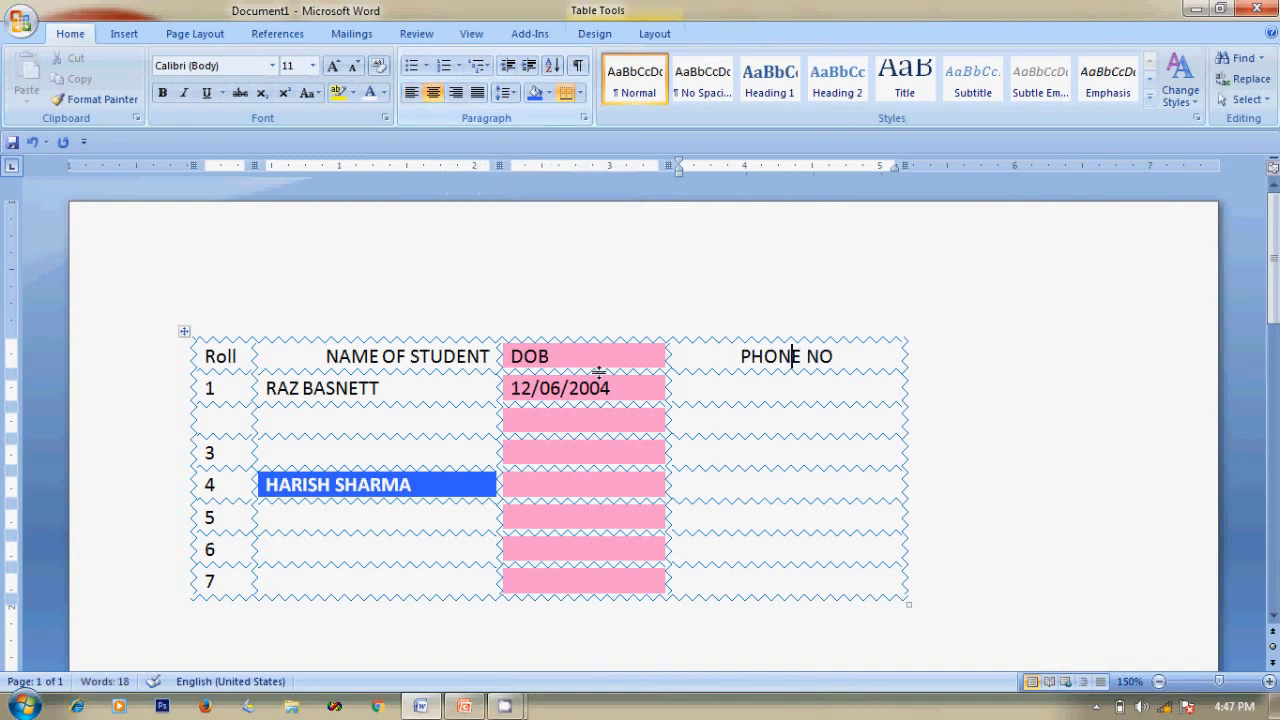
pyautogui.click(533, 364)
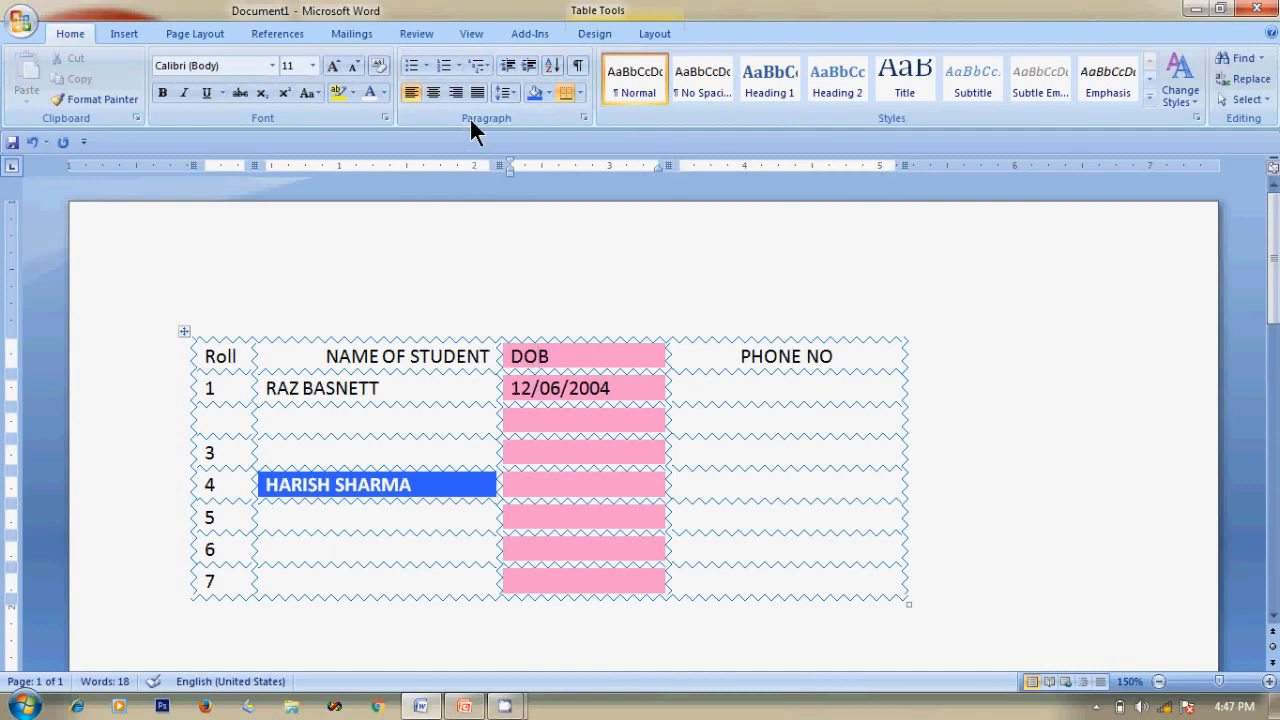
pyautogui.click(432, 92)
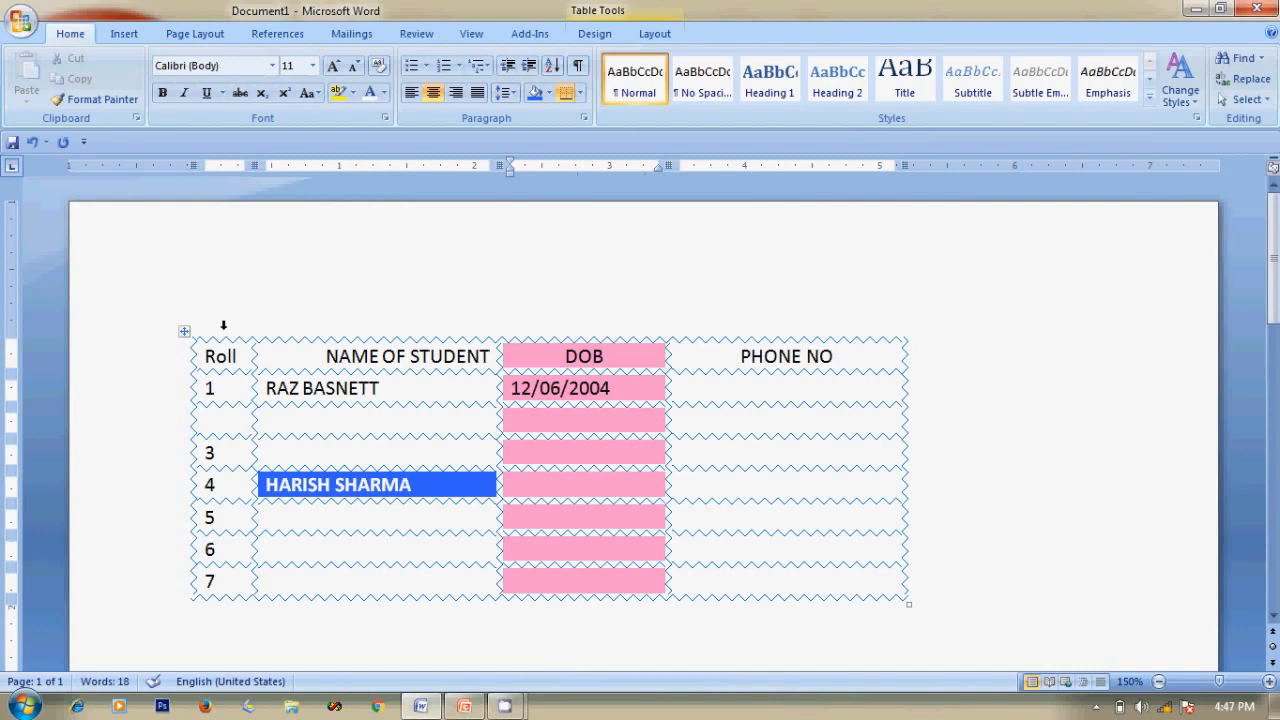
pyautogui.click(223, 325)
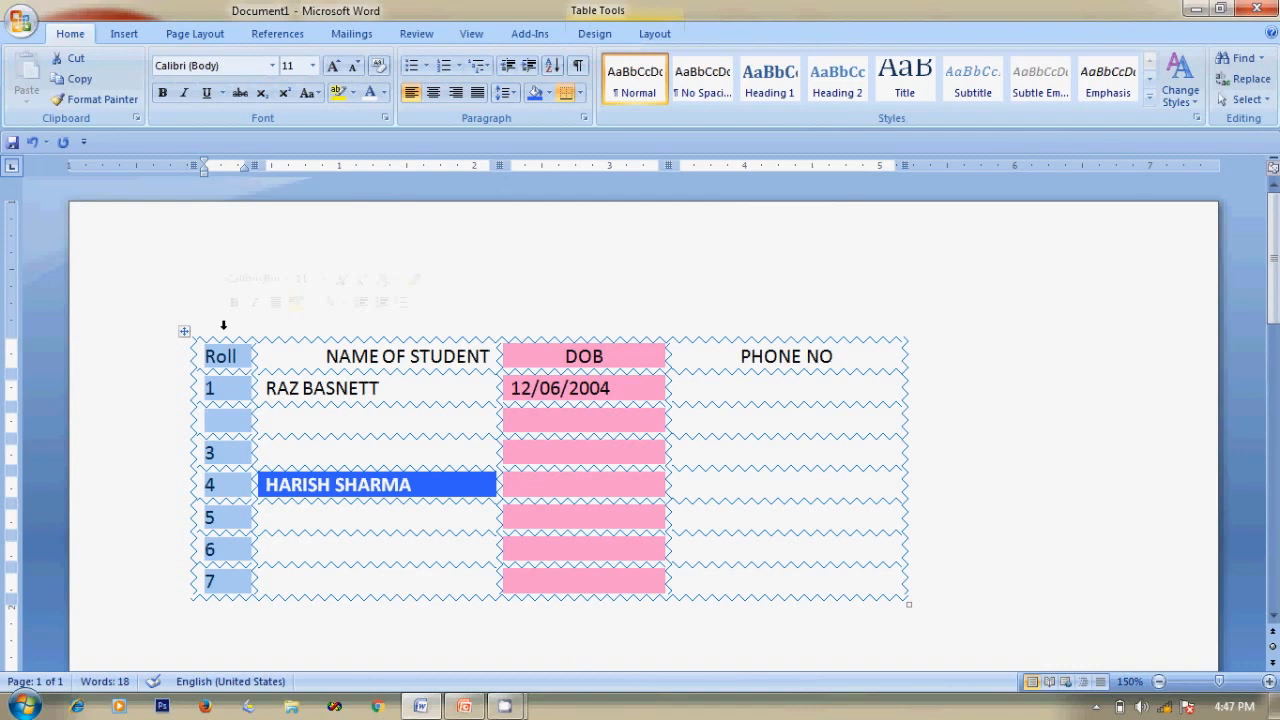
# Colour the Roll column text red and the NAME OF STUDENT column text orange.
pyautogui.click(383, 92)
pyautogui.click(369, 255)
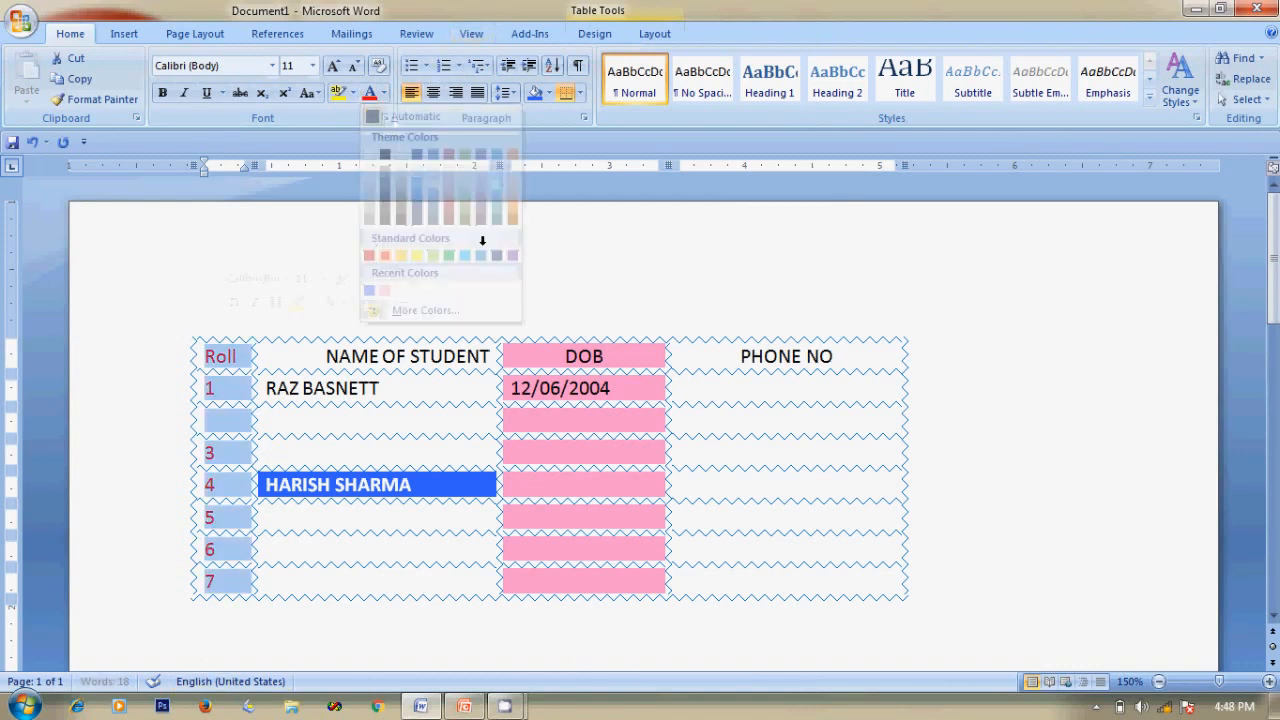
pyautogui.click(553, 241)
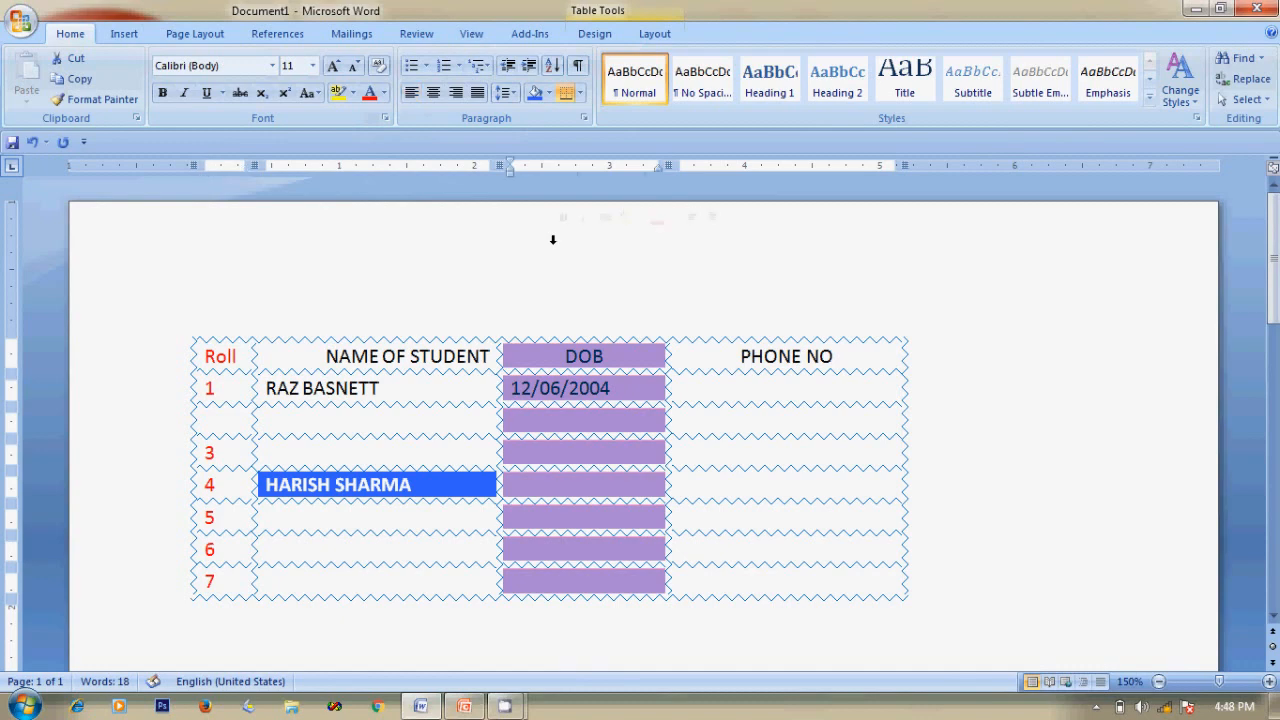
pyautogui.click(374, 325)
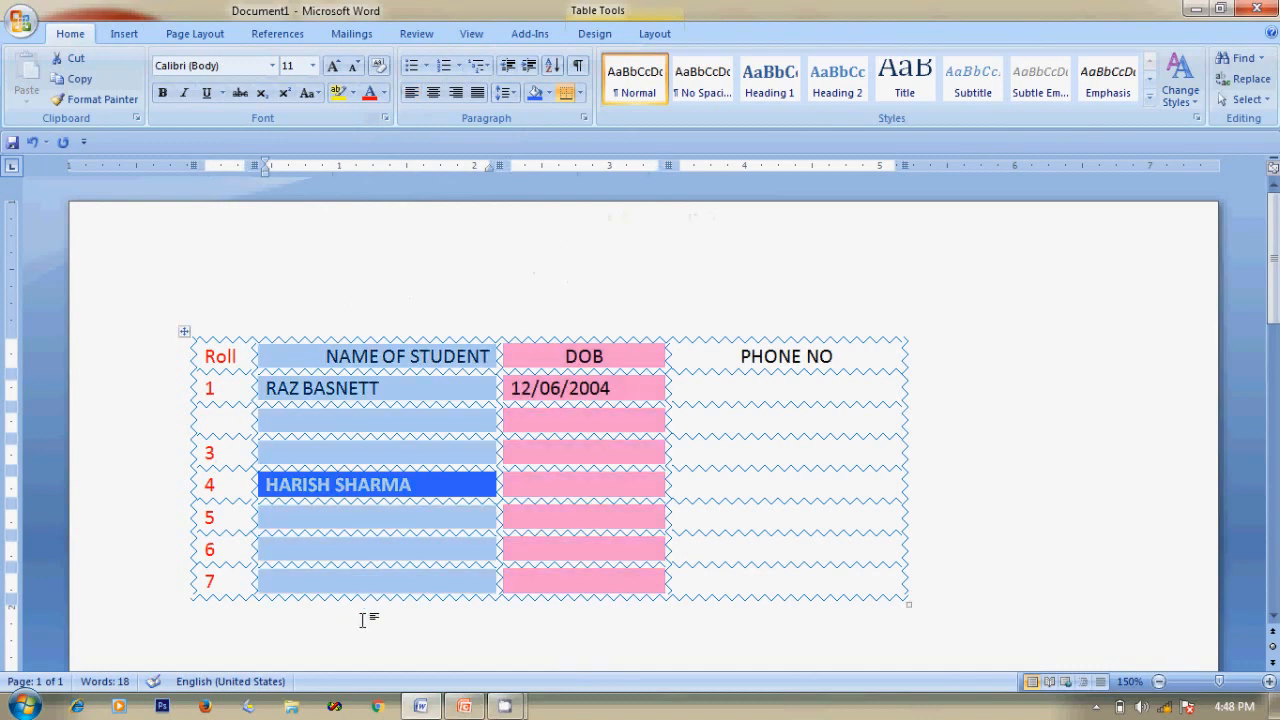
pyautogui.click(383, 92)
pyautogui.click(513, 206)
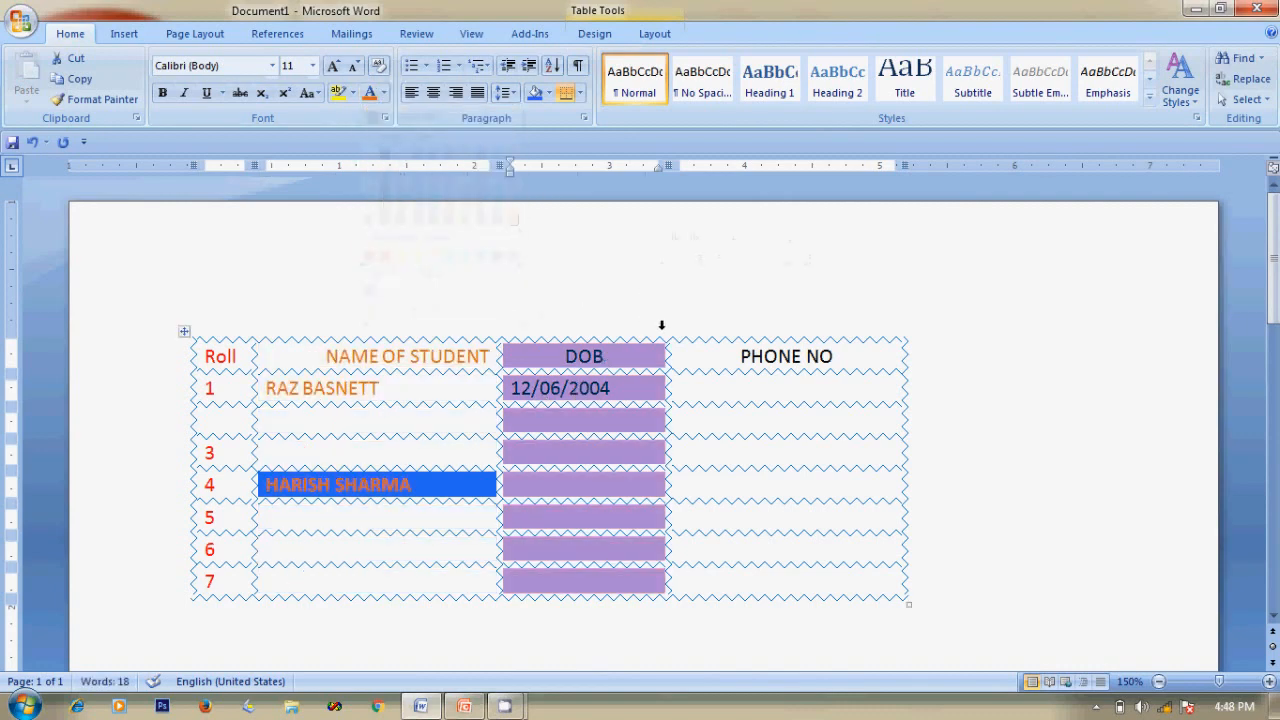
# Give the PHONE NO column a custom green colour and the BatmanForeverAlternate font.
pyautogui.click(748, 334)
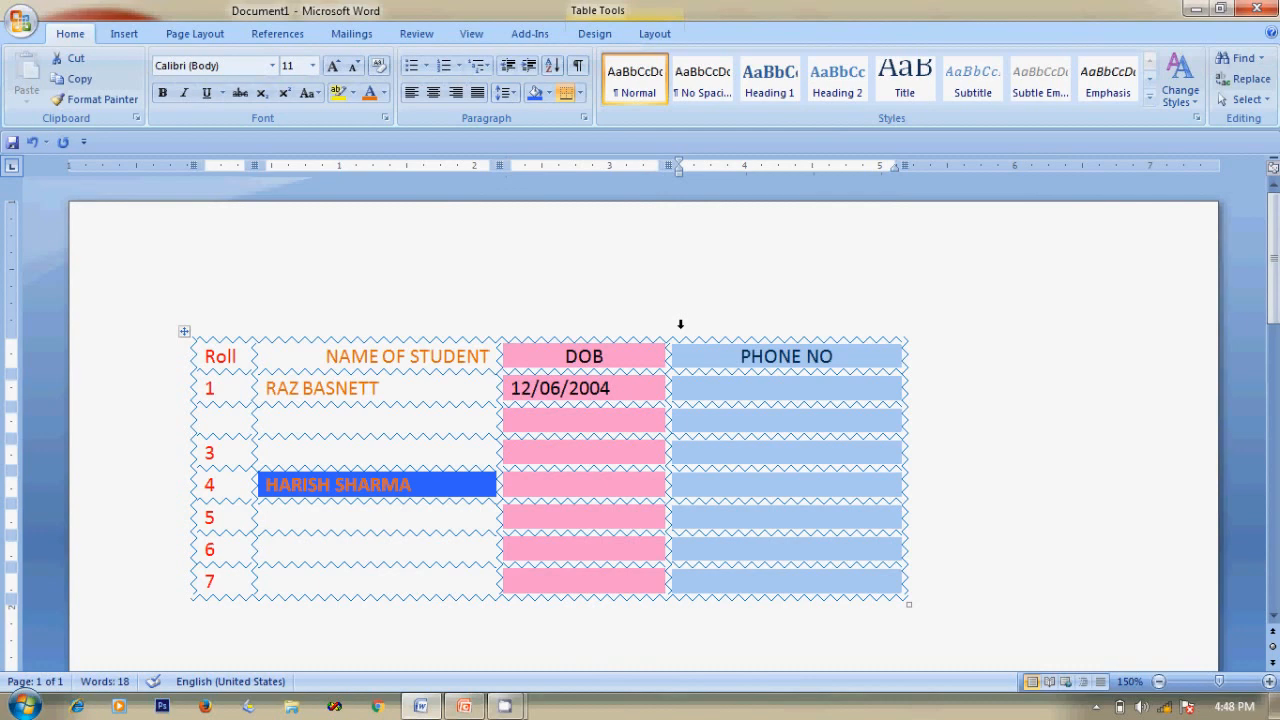
pyautogui.click(386, 92)
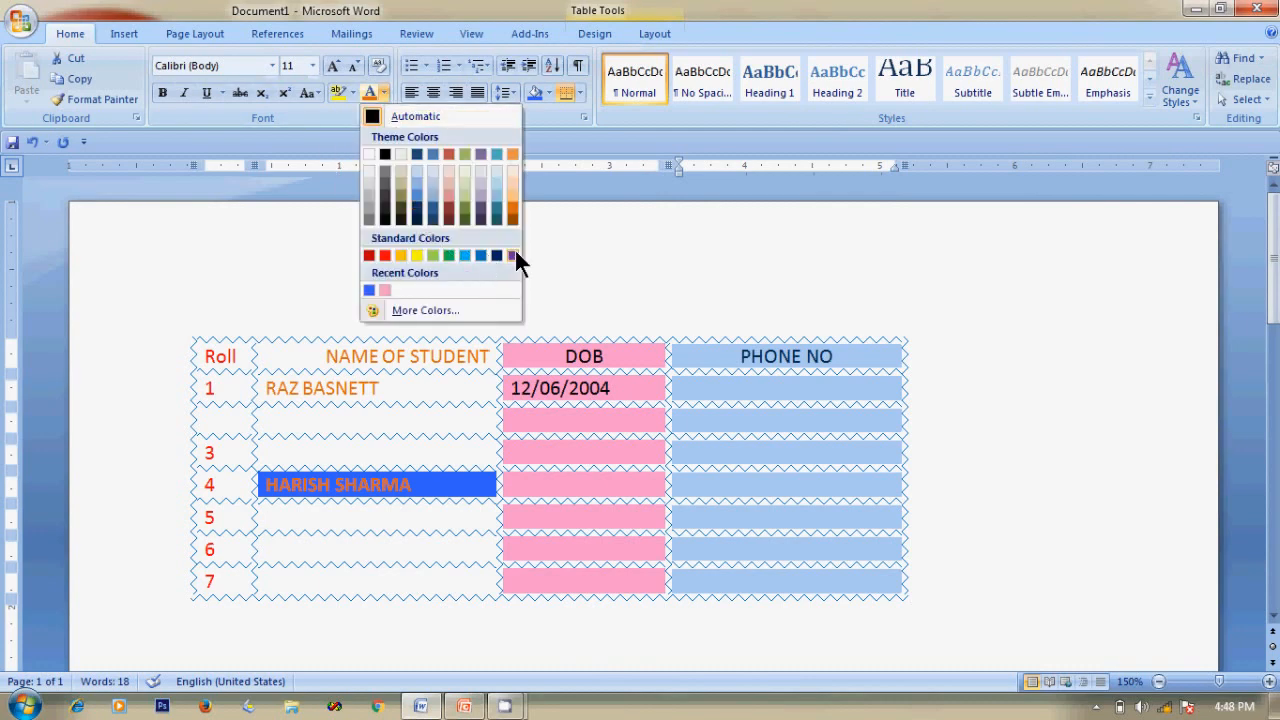
pyautogui.click(425, 310)
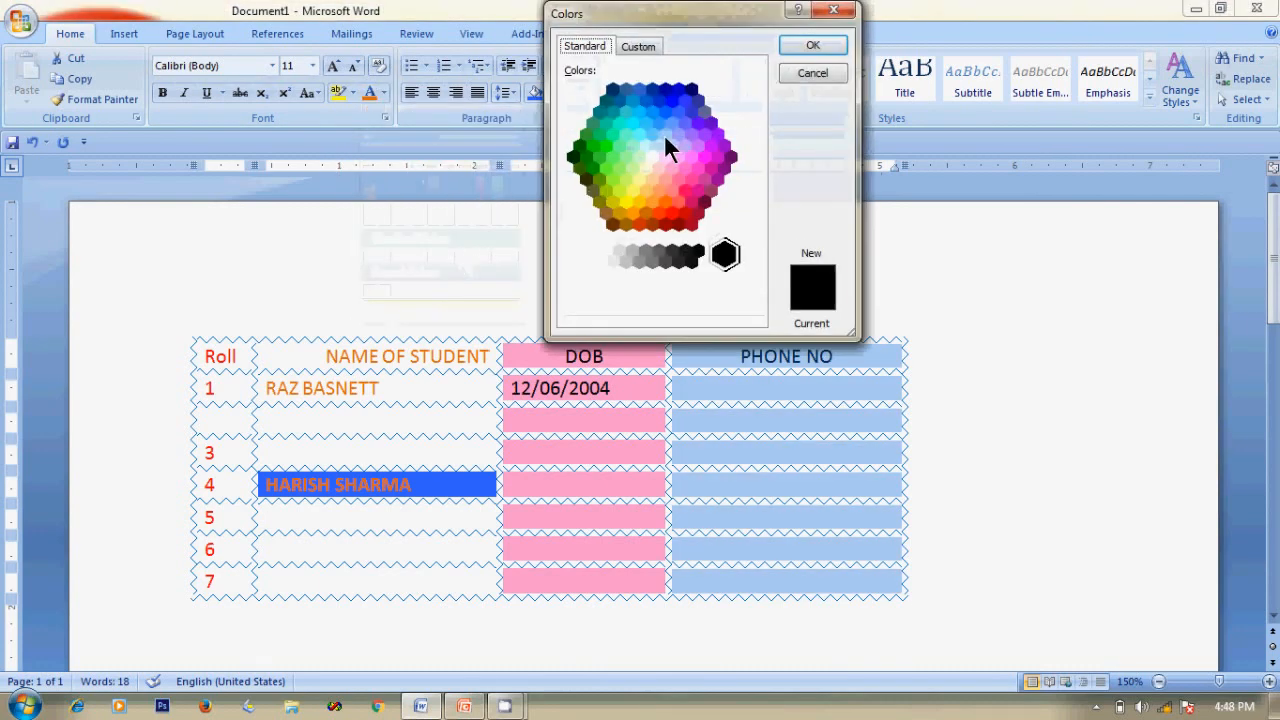
pyautogui.click(595, 142)
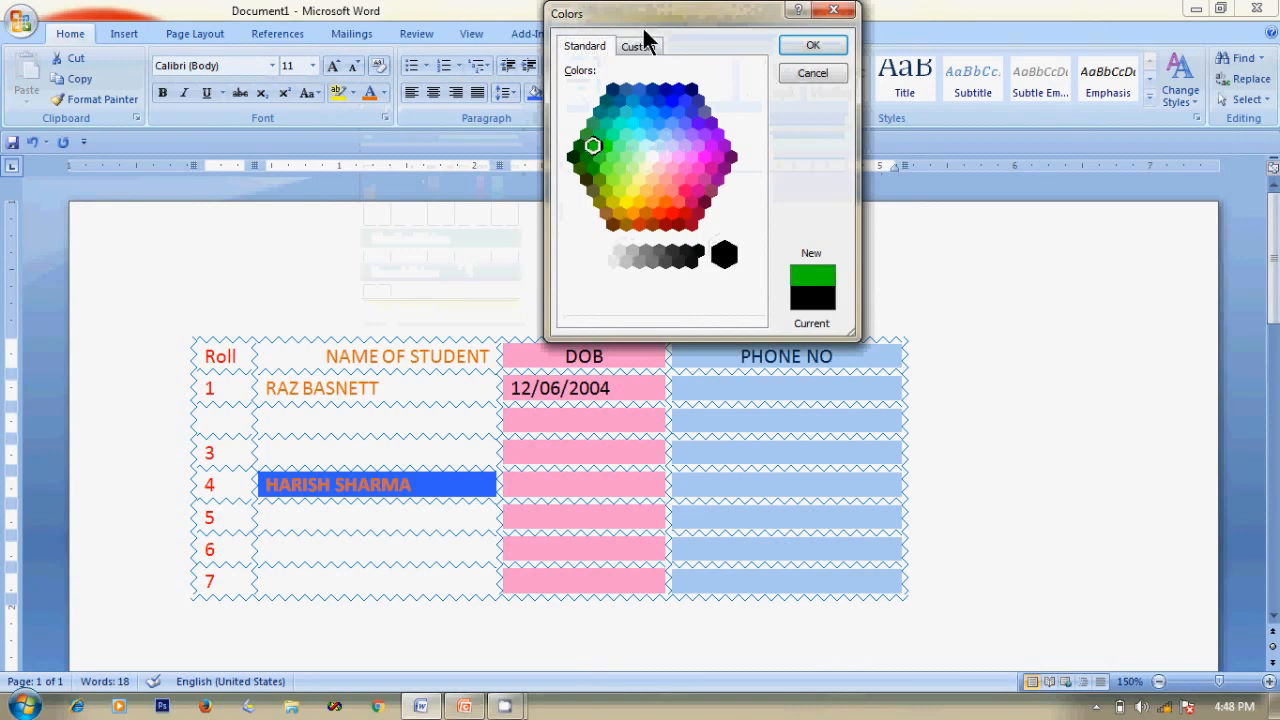
pyautogui.click(808, 45)
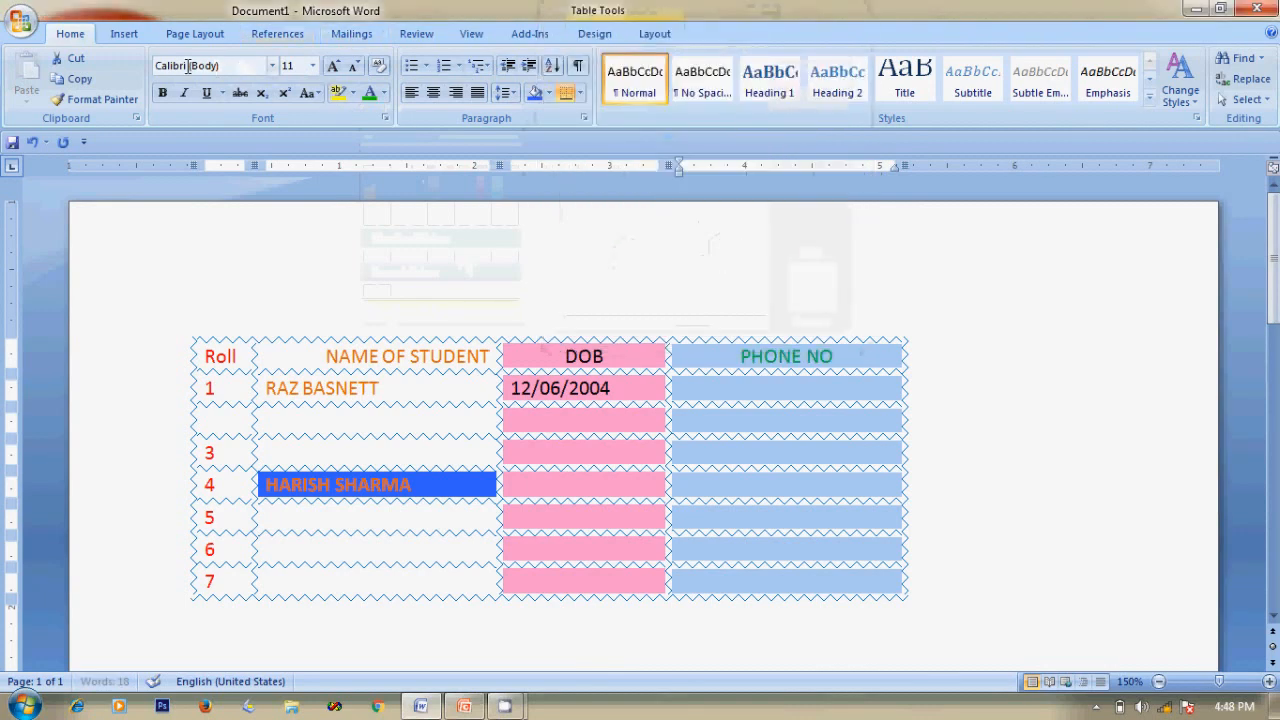
pyautogui.click(272, 65)
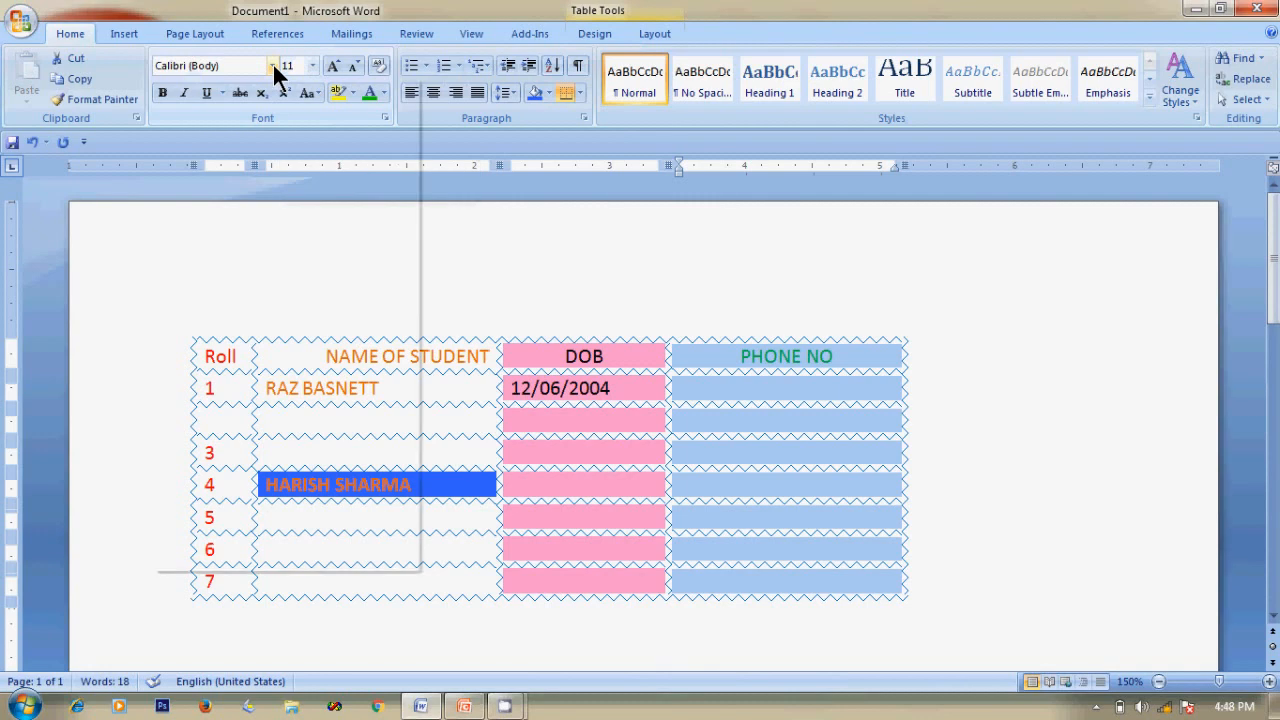
pyautogui.click(300, 194)
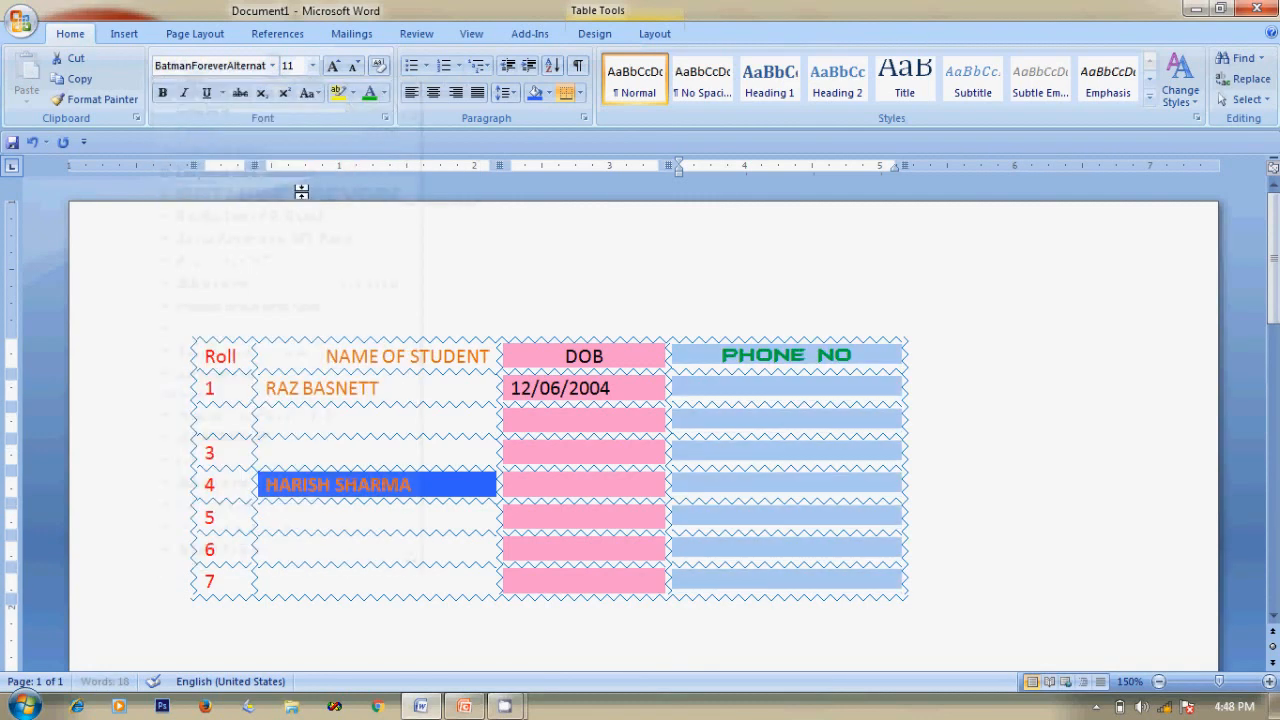
pyautogui.click(957, 357)
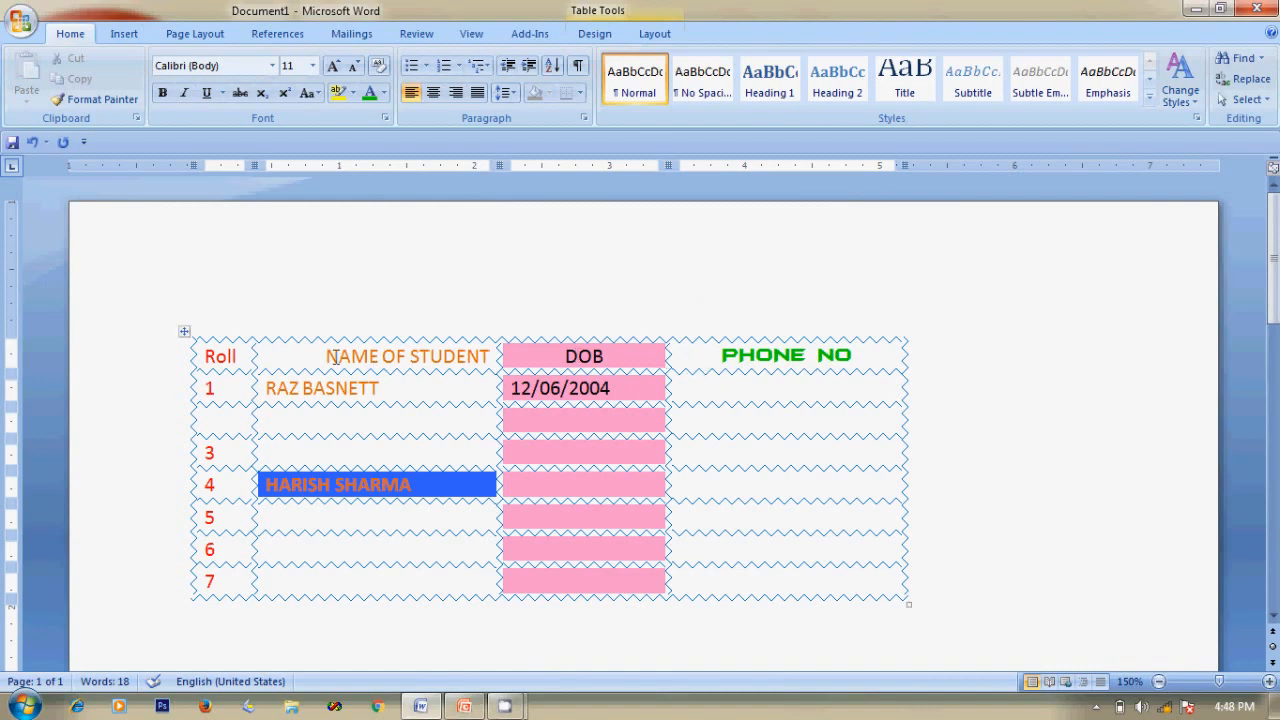
# Place the caret in the student table and bring up Table Tools Design, previewing a grey banded style.
pyautogui.moveTo(325, 357); pyautogui.dragTo(590, 373)
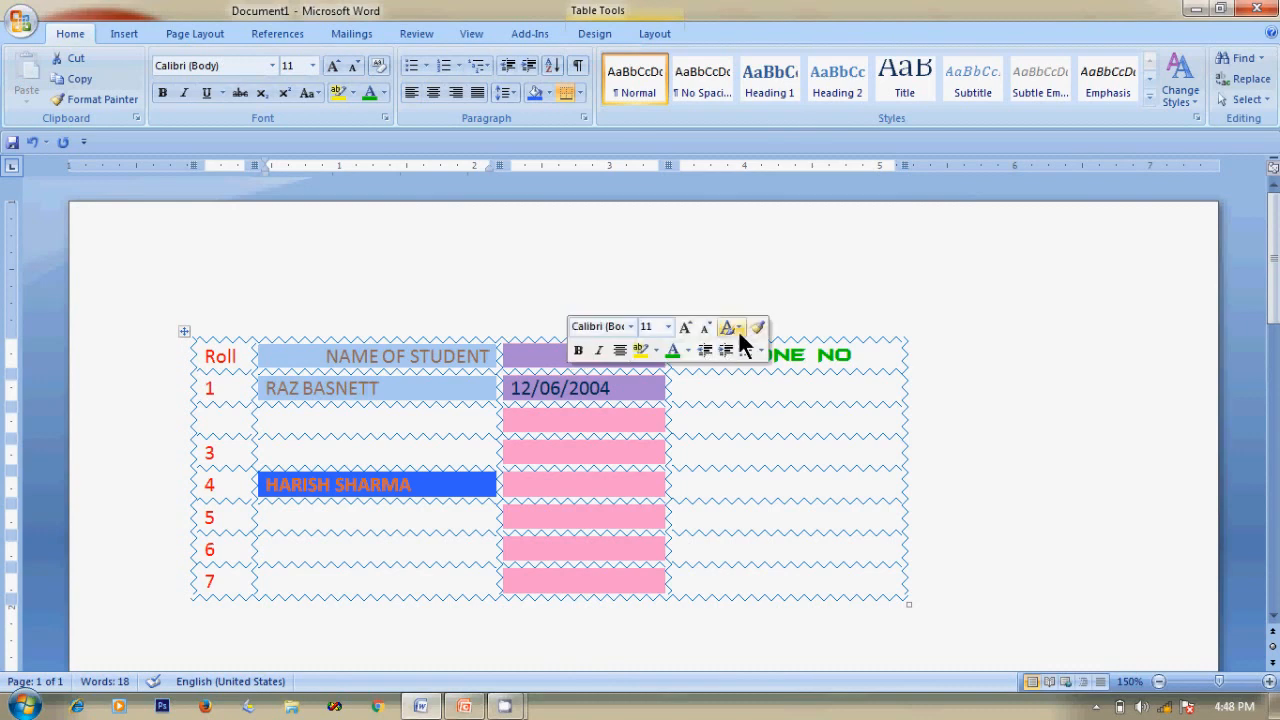
pyautogui.click(372, 336)
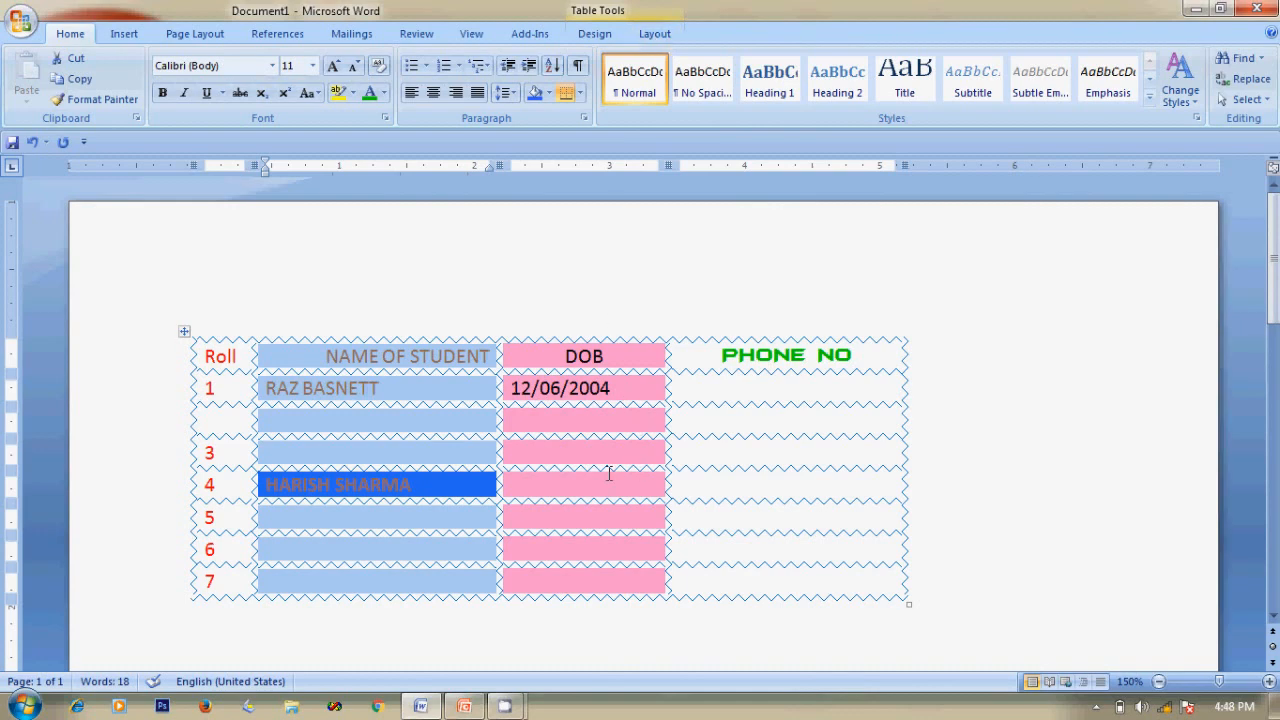
pyautogui.click(240, 358)
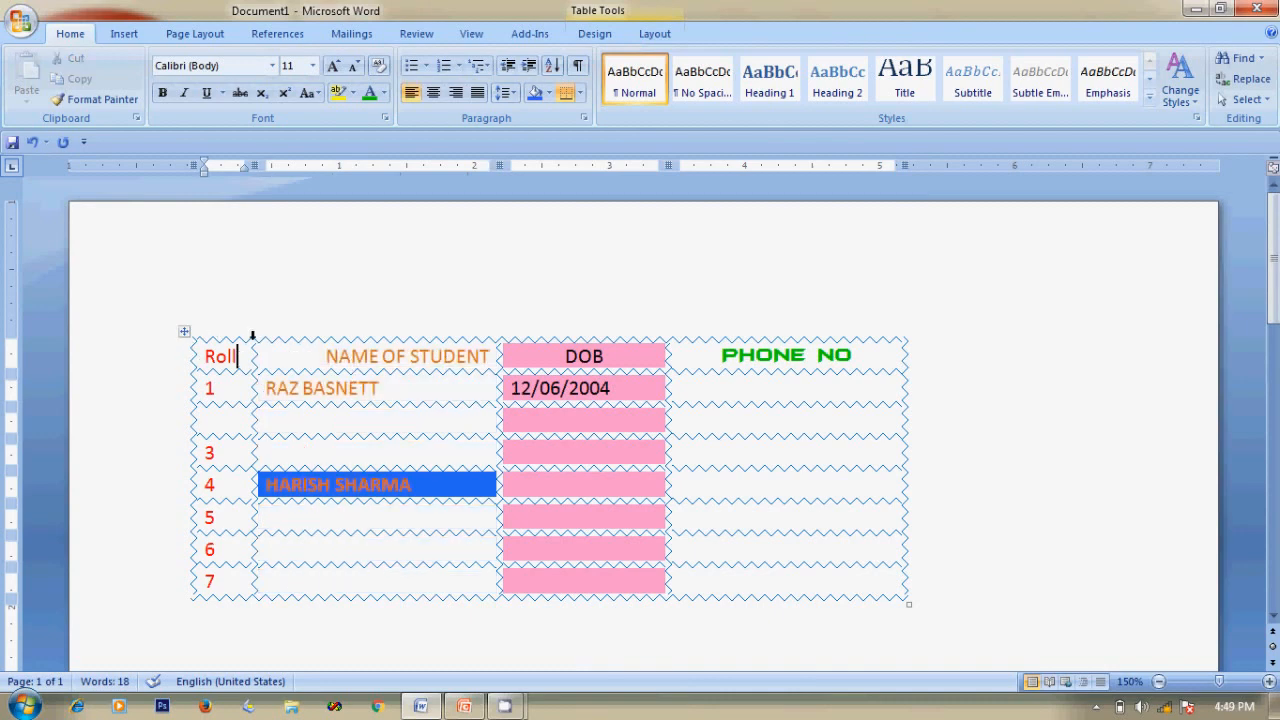
pyautogui.click(656, 34)
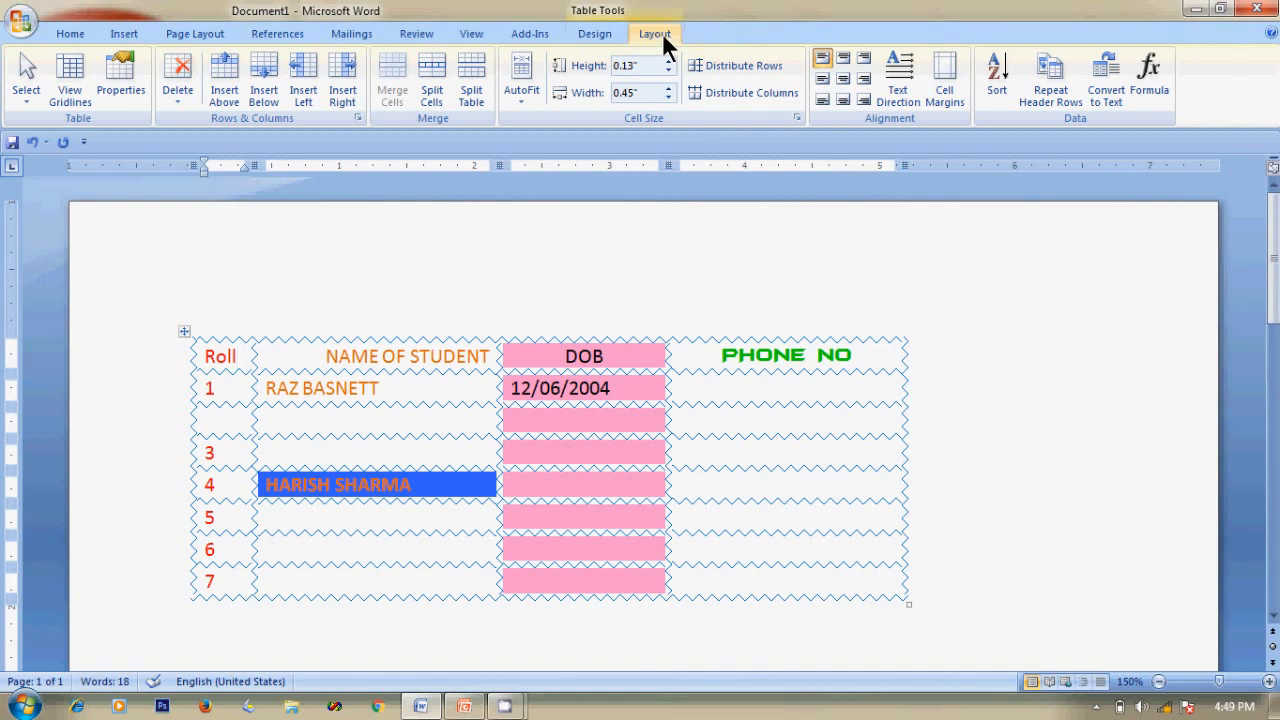
pyautogui.click(594, 36)
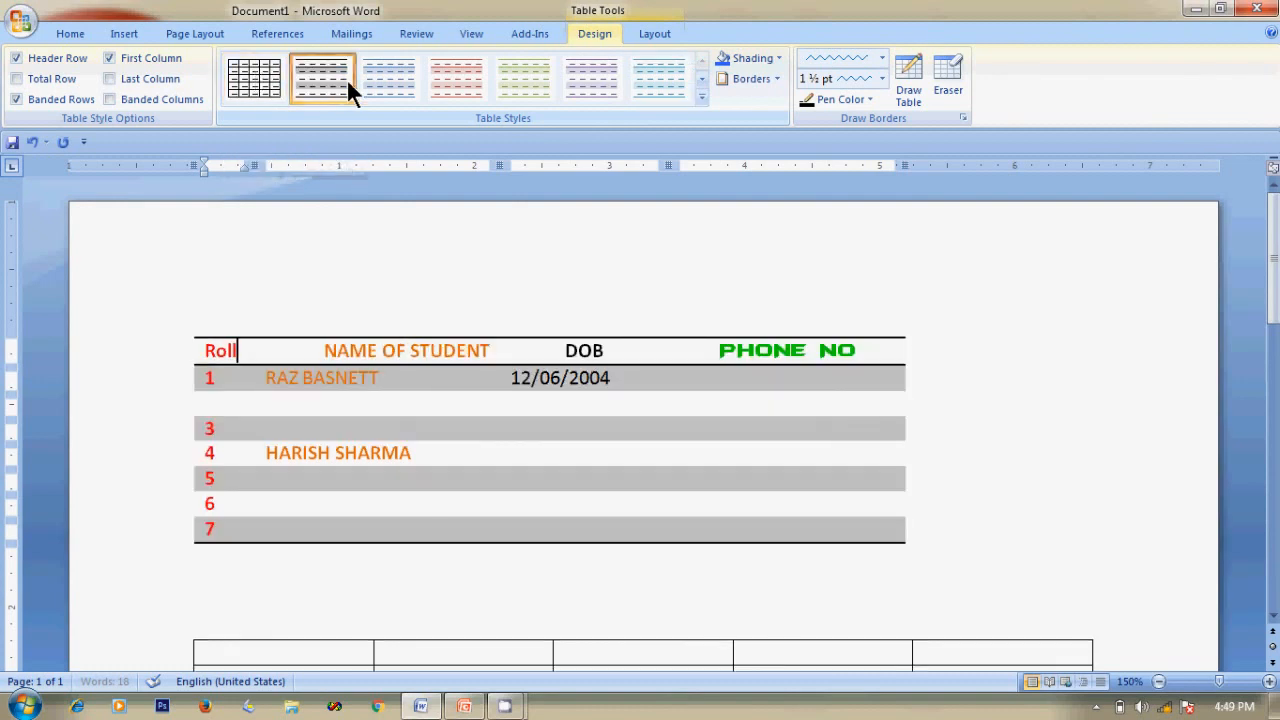
# Try red and teal banded styles, then settle on the orange banded table style.
pyautogui.click(457, 80)
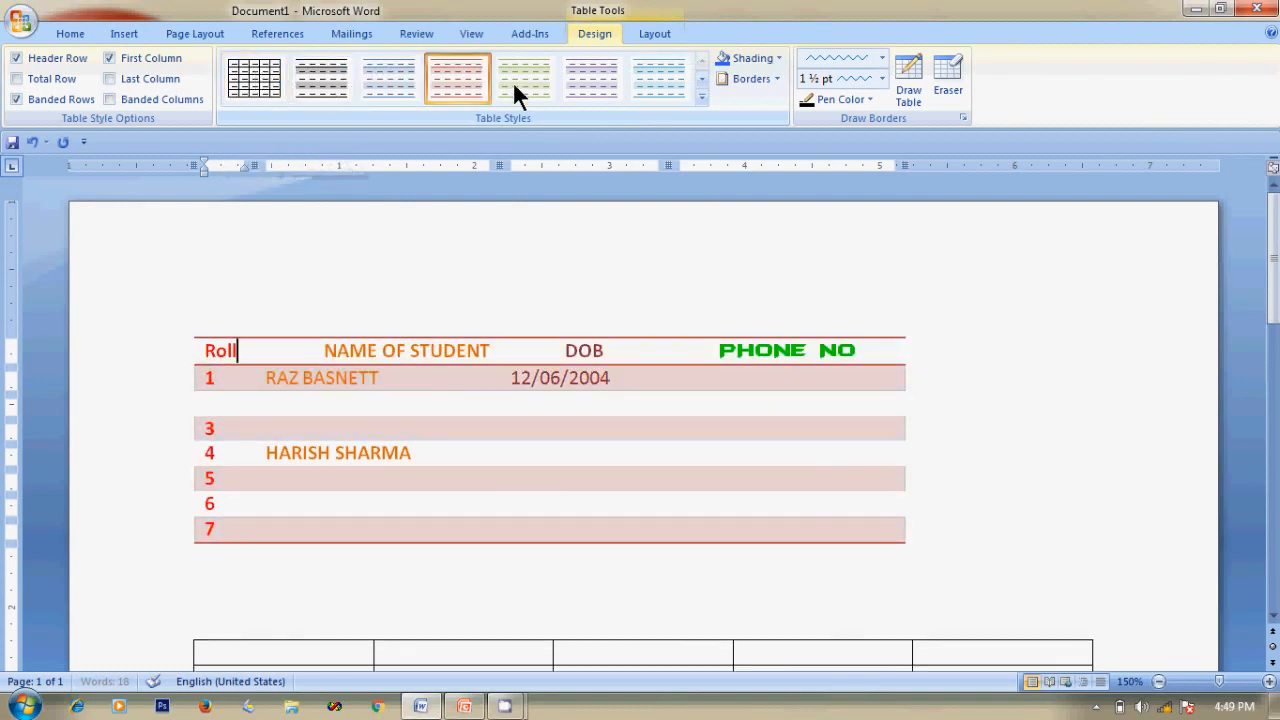
pyautogui.click(703, 97)
pyautogui.moveTo(704, 110); pyautogui.dragTo(703, 403)
pyautogui.click(588, 382)
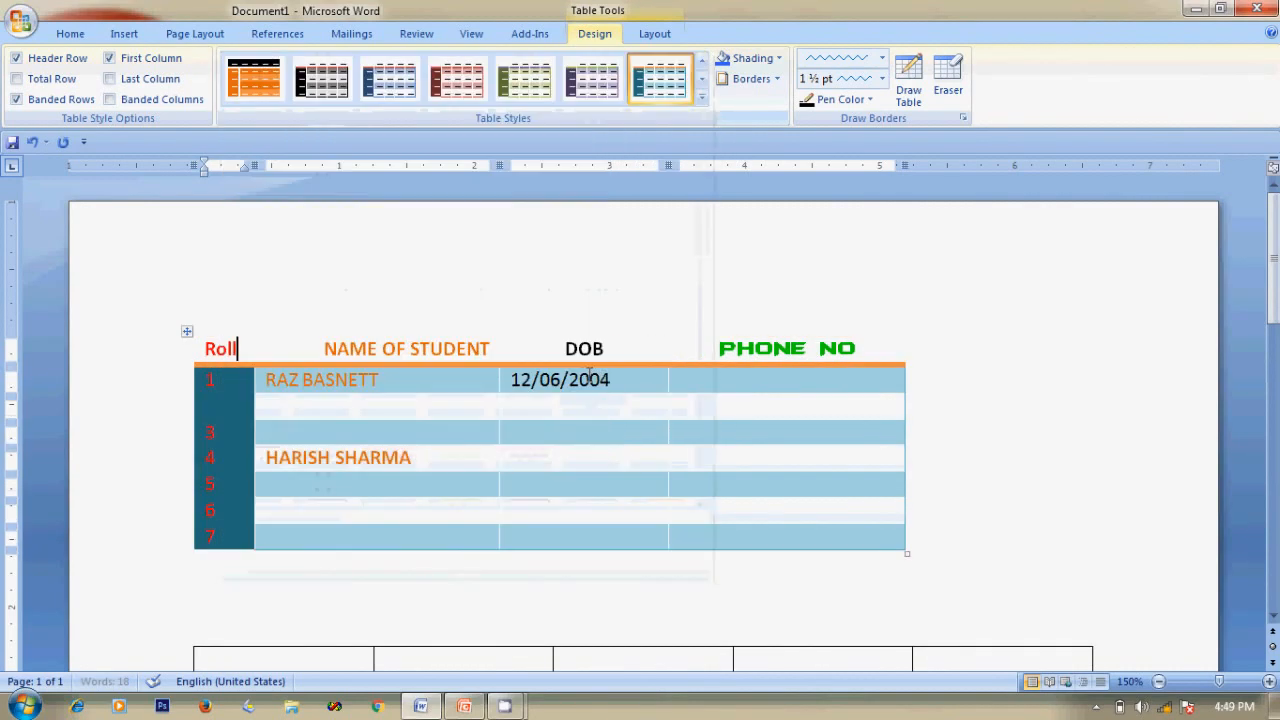
pyautogui.click(702, 96)
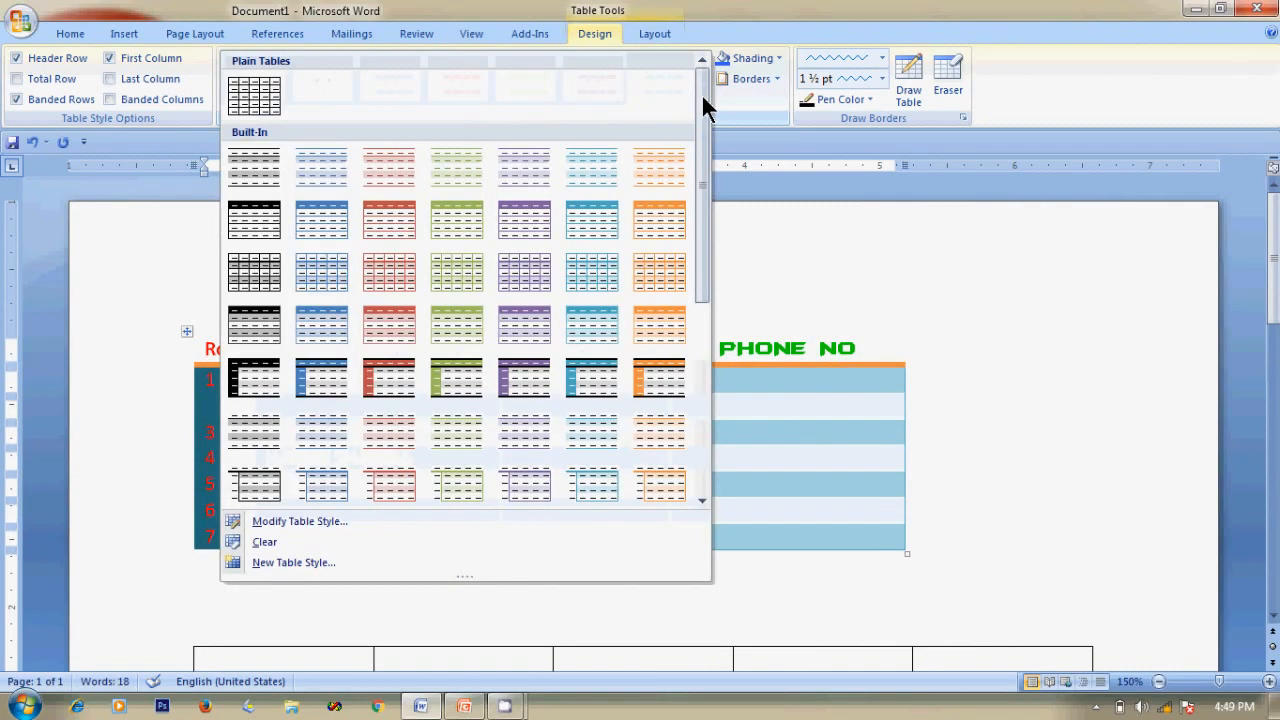
pyautogui.click(669, 391)
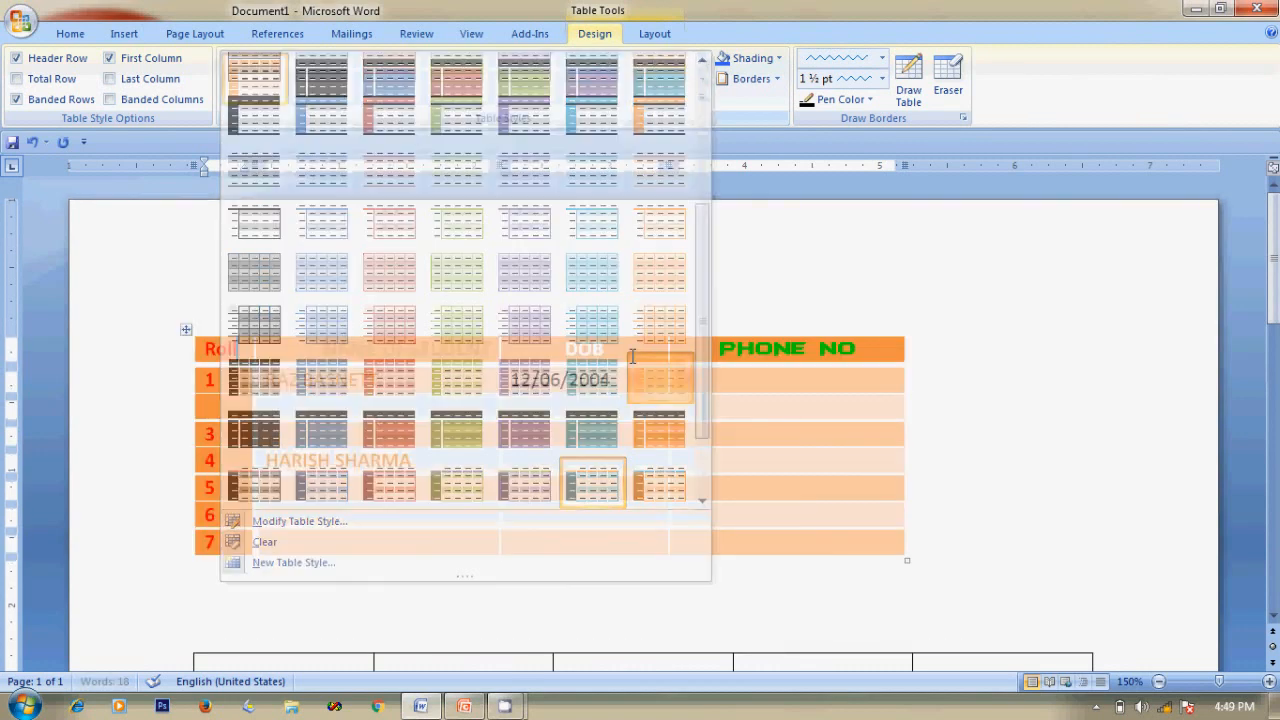
pyautogui.click(962, 304)
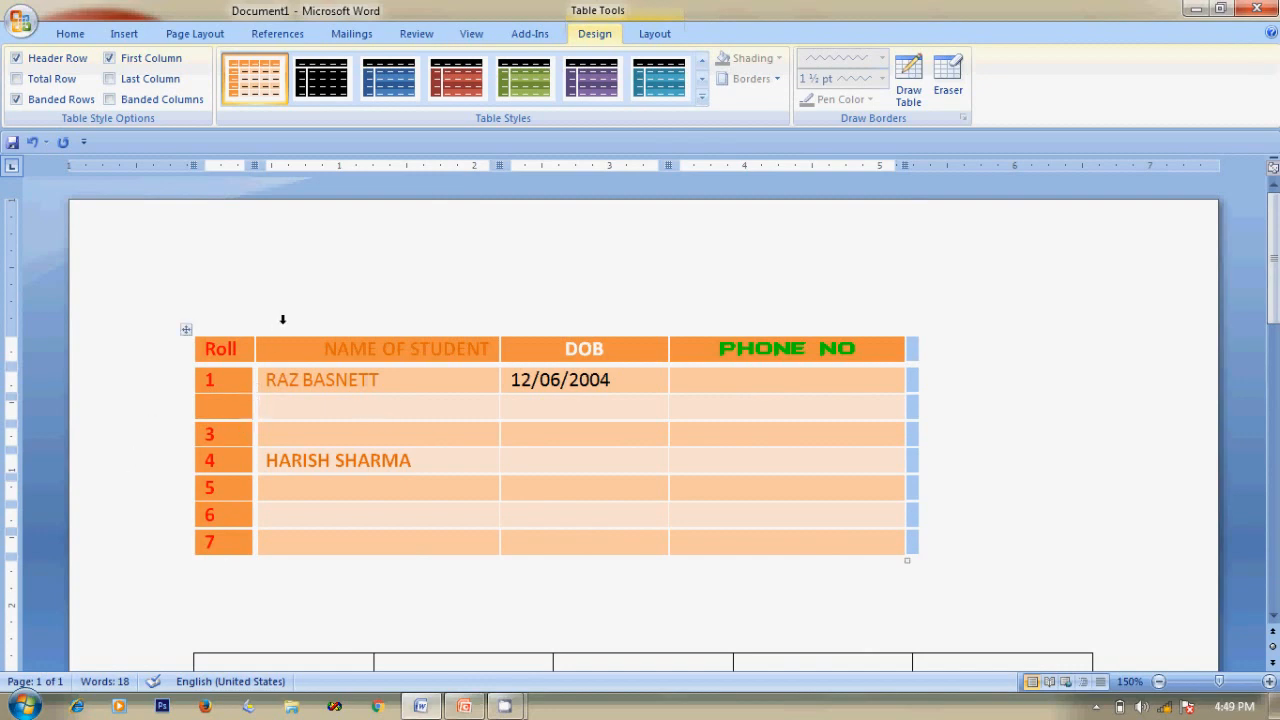
pyautogui.scroll(-5, 330, 440)
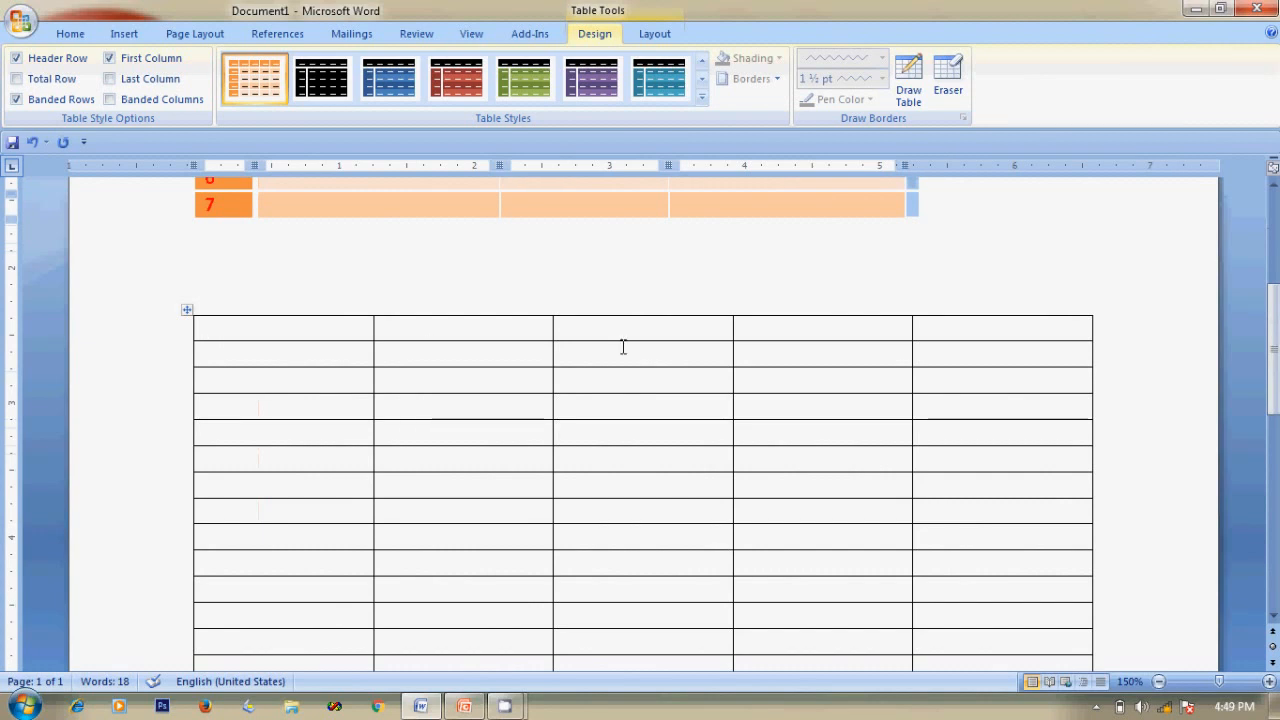
# Apply the green first-column table style to the lower table.
pyautogui.click(211, 325)
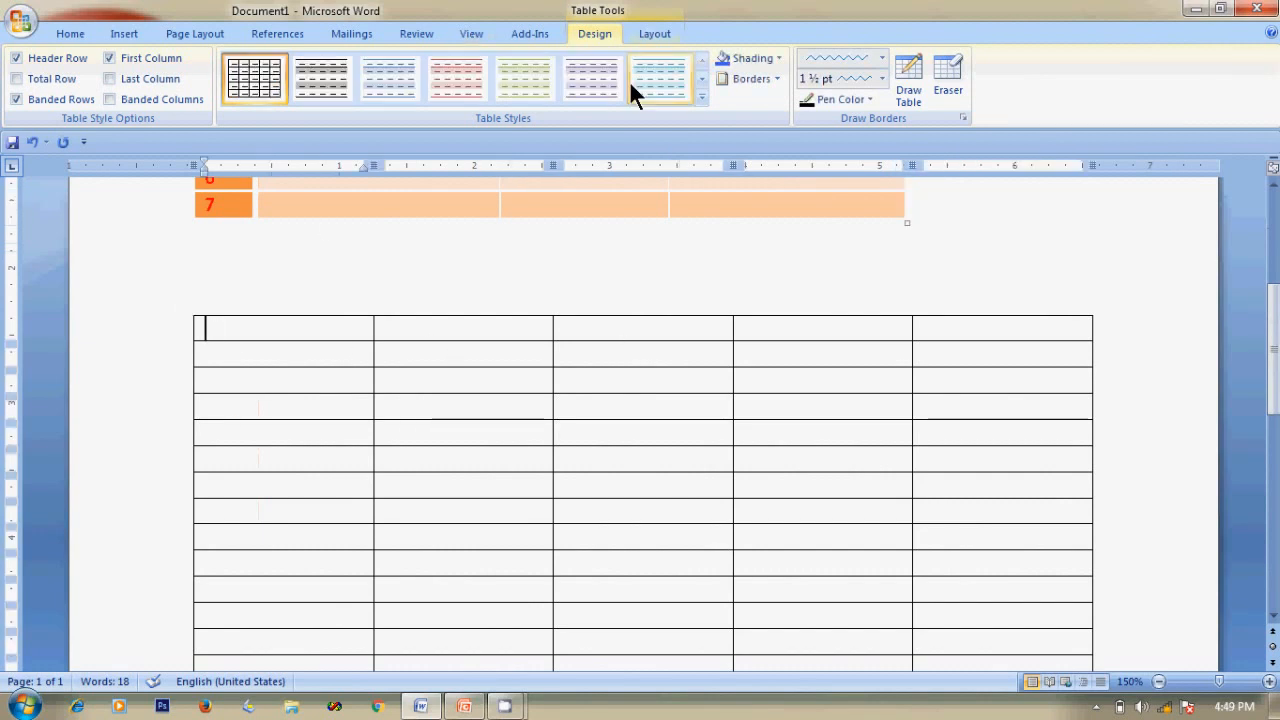
pyautogui.click(701, 96)
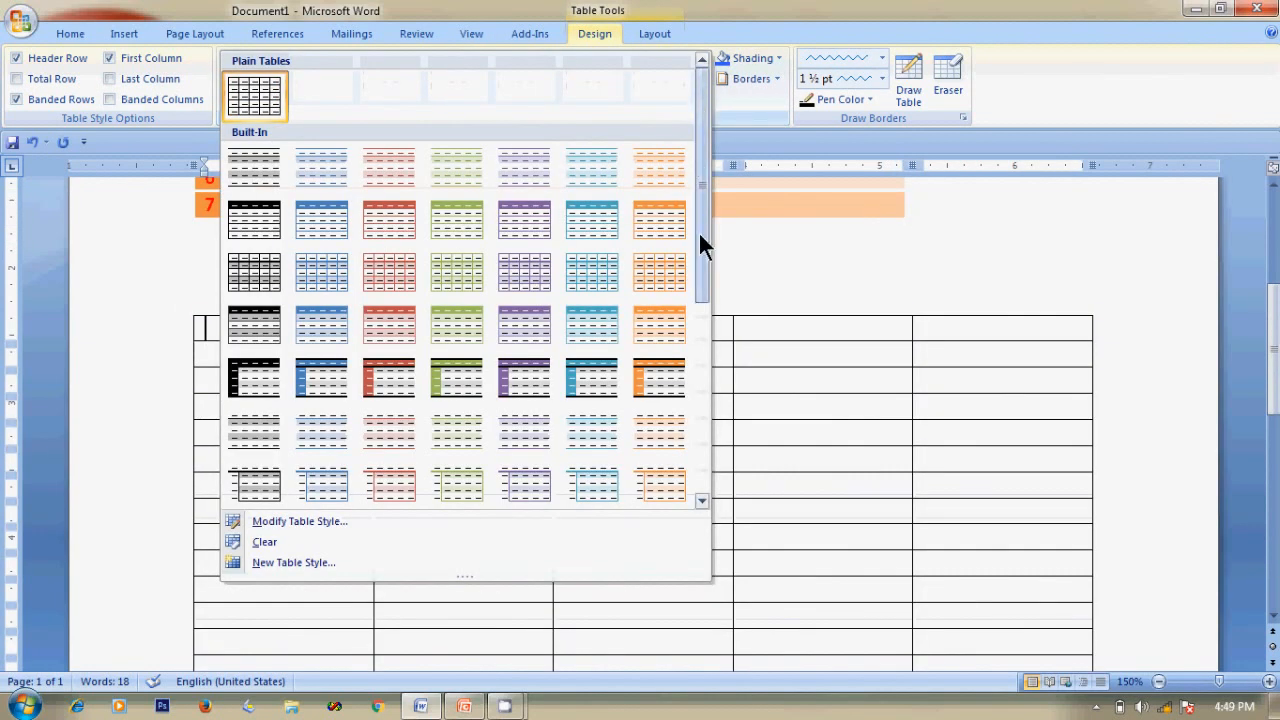
pyautogui.click(459, 381)
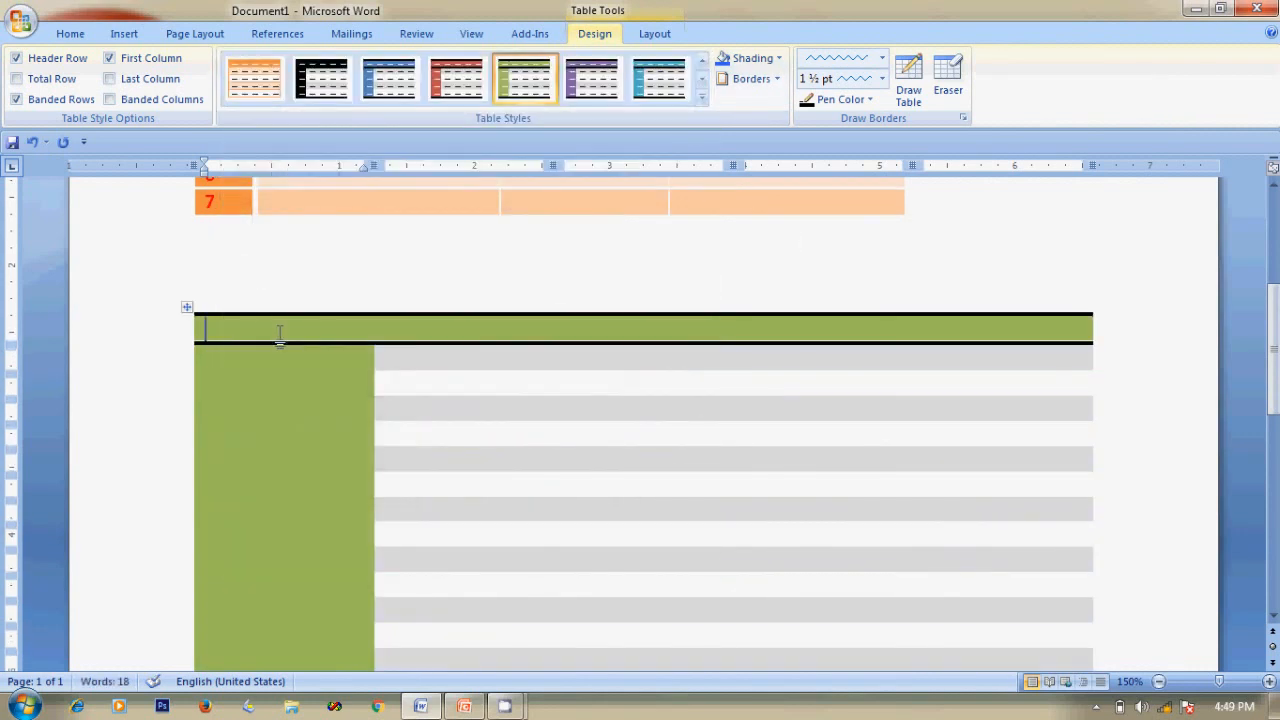
# Type headers GSDFS and SSFSDF and entries SGSG, GZSG and Fz into the lower table.
pyautogui.click(243, 329)
pyautogui.write('GSDFS')
pyautogui.press('Return')
pyautogui.press('BackSpace')
pyautogui.press('Tab')
pyautogui.write('SSFSDF')
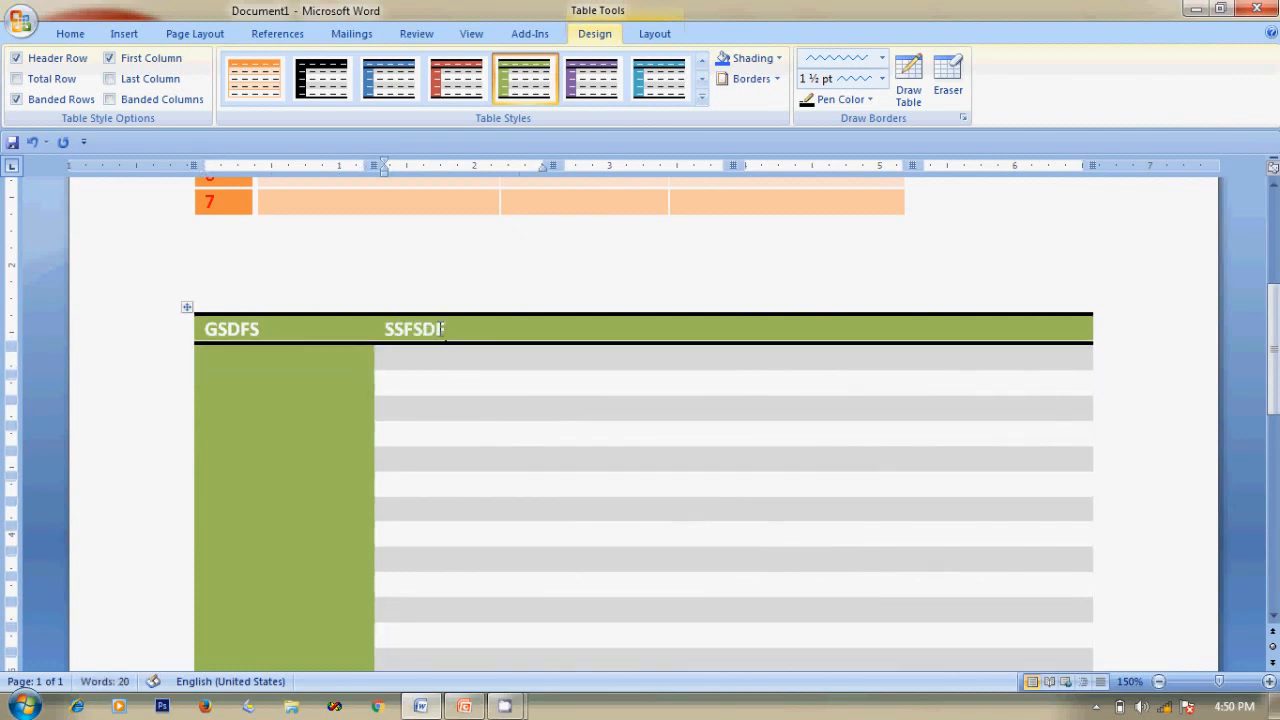
pyautogui.press('Tab')
pyautogui.write('SGSG')
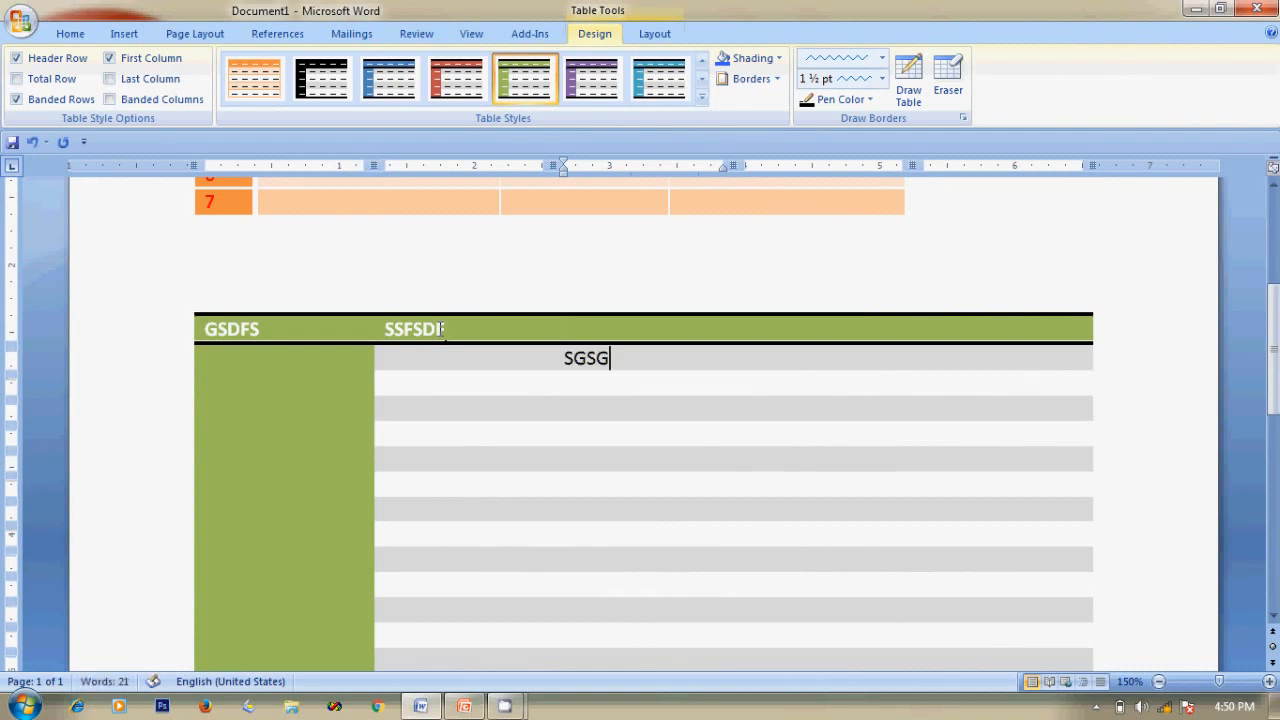
pyautogui.press('Down')
pyautogui.write('GZSG')
pyautogui.press('Down')
pyautogui.write('Fz')
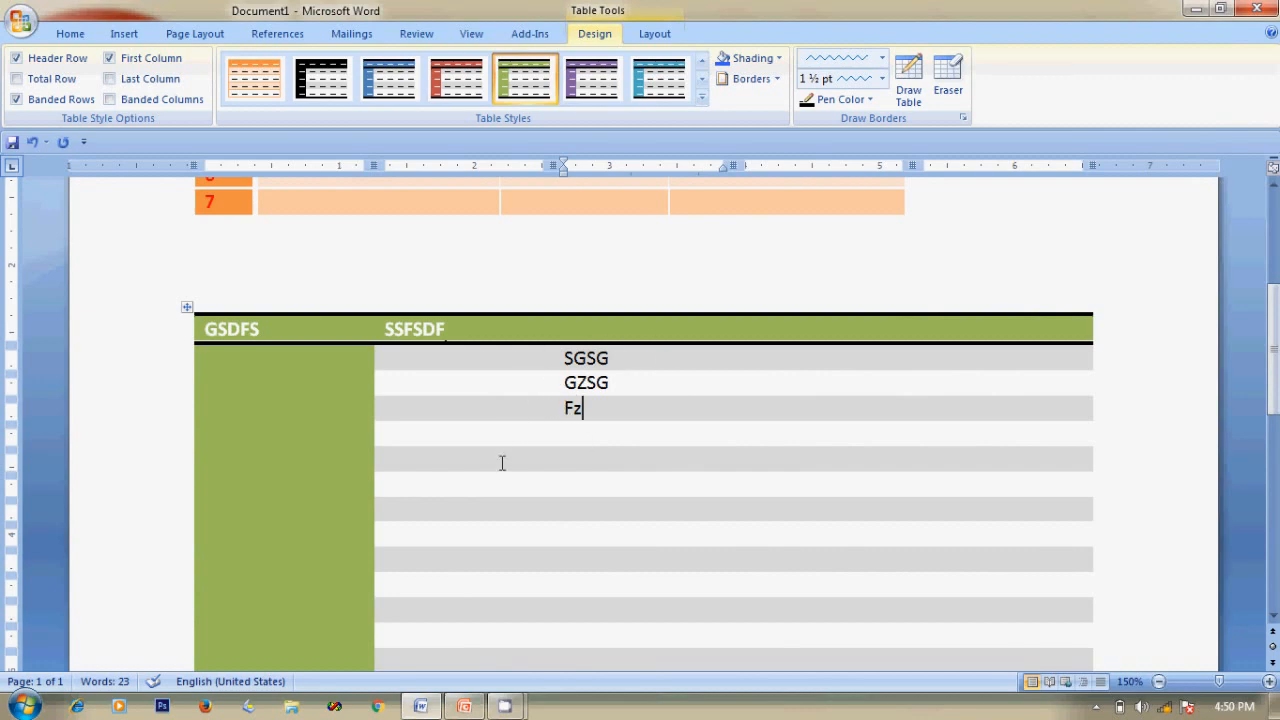
pyautogui.press('alt')
# On the Home tab, try centre and right alignment on SGSG, then return it to left.
pyautogui.moveTo(565, 358); pyautogui.dragTo(632, 360)
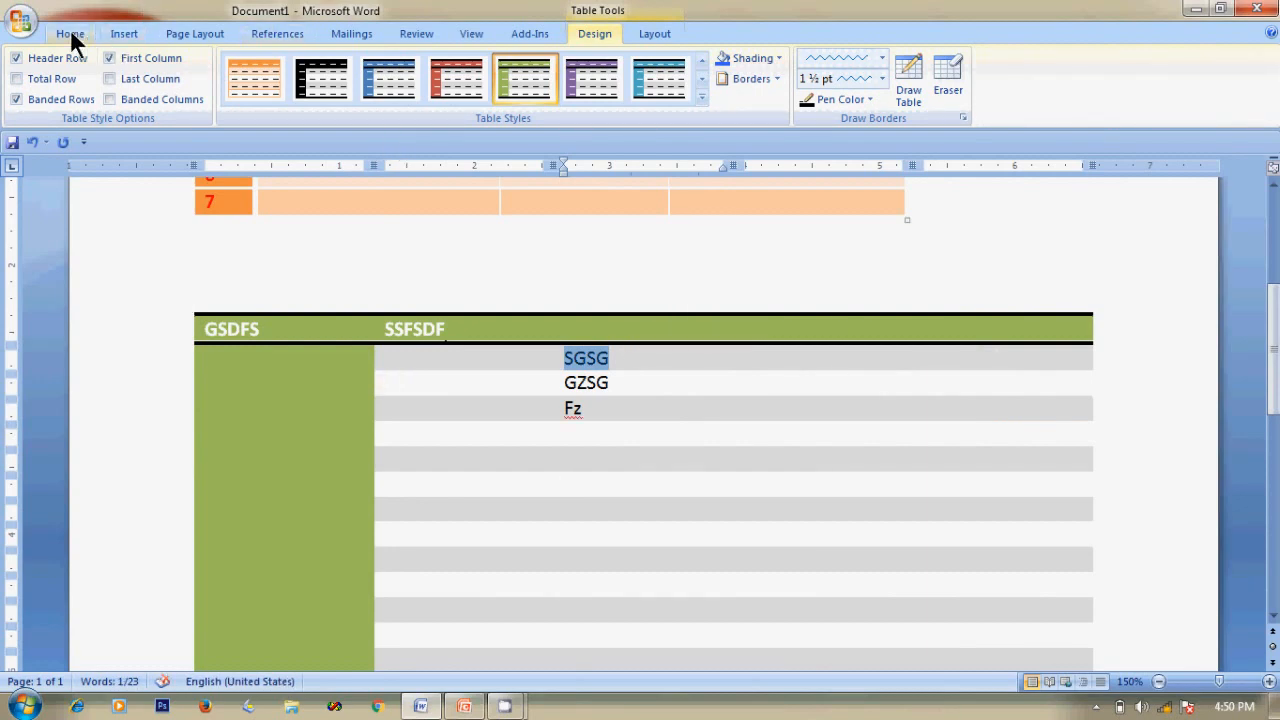
pyautogui.click(70, 36)
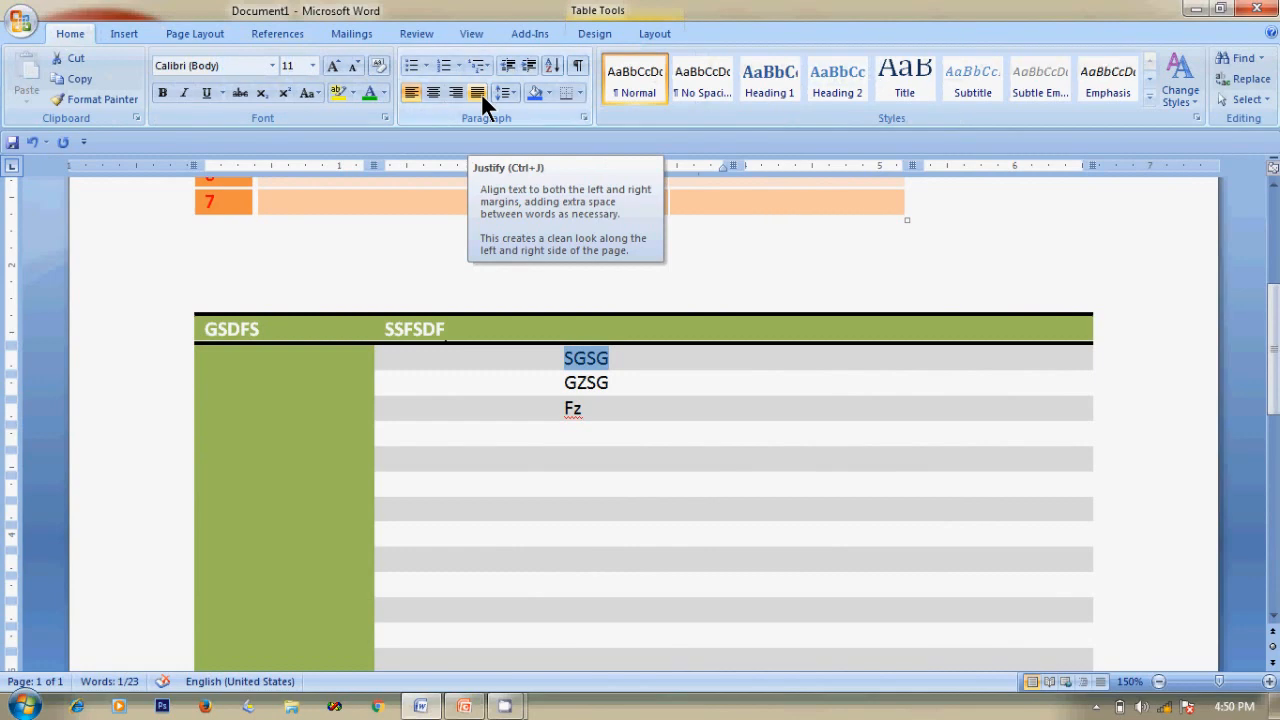
pyautogui.click(566, 383)
pyautogui.moveTo(566, 383); pyautogui.dragTo(614, 381)
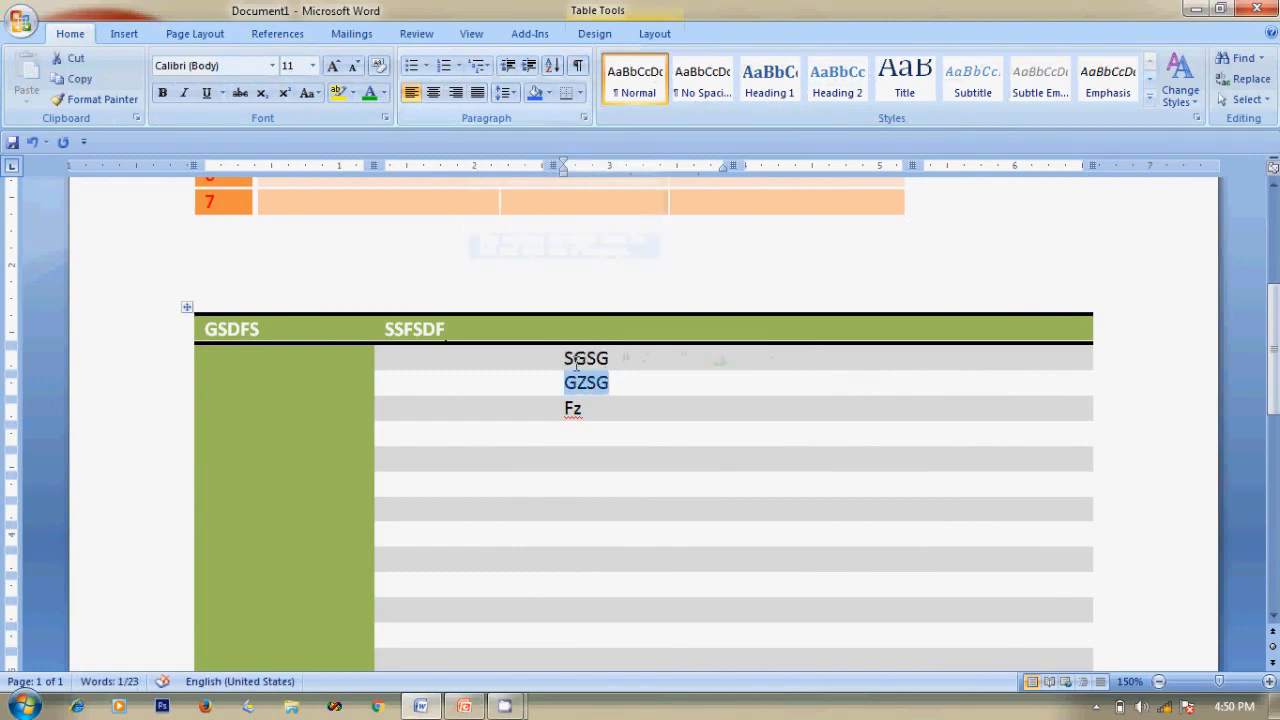
pyautogui.click(586, 358)
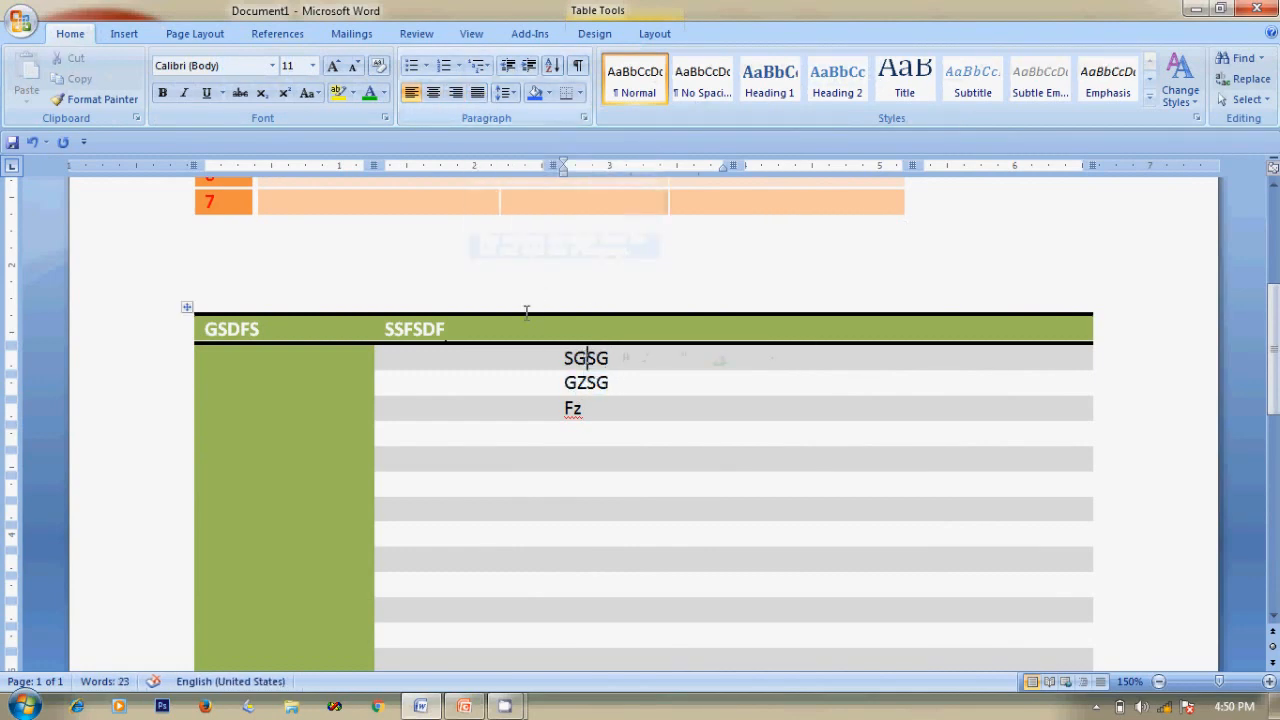
pyautogui.click(437, 88)
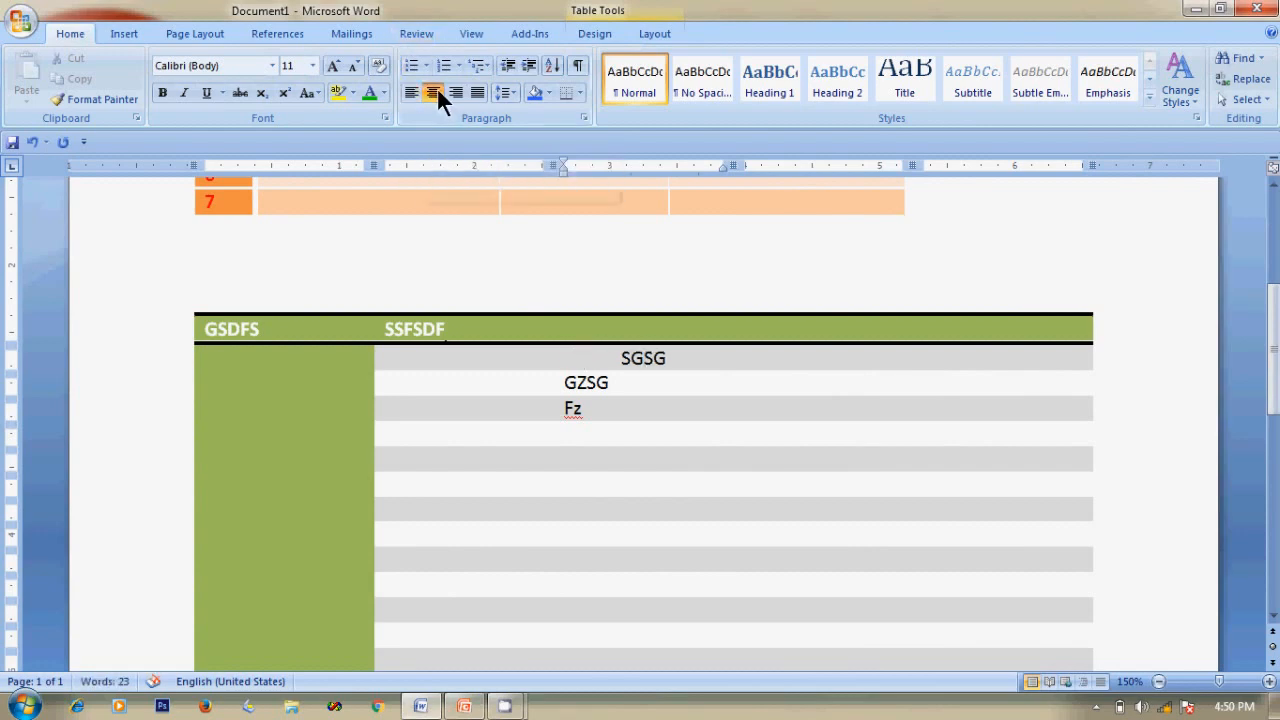
pyautogui.click(457, 90)
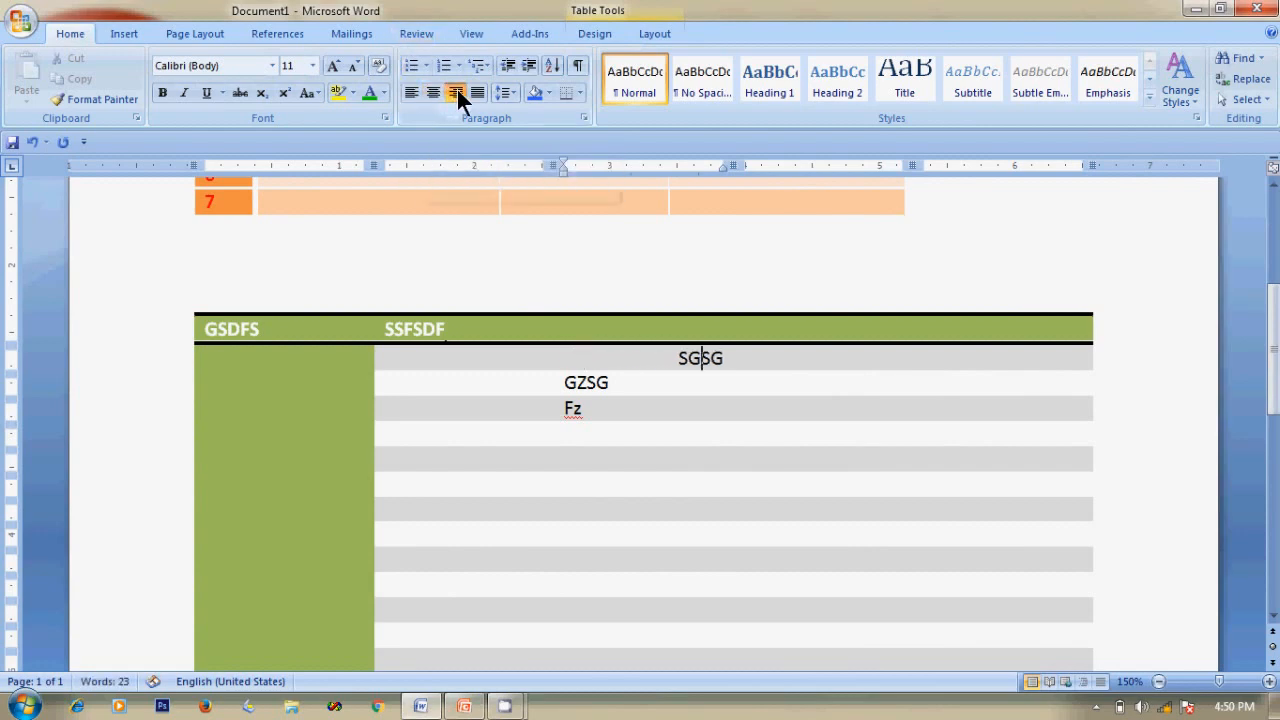
pyautogui.click(478, 91)
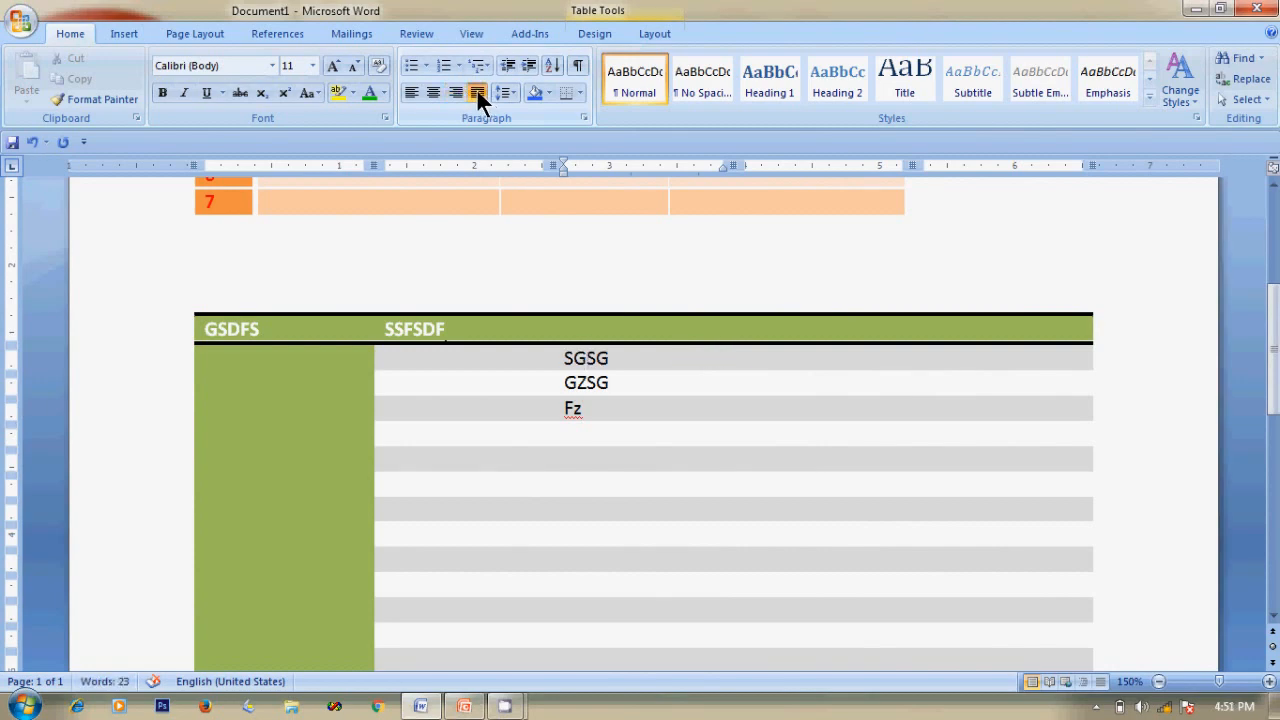
pyautogui.click(452, 89)
pyautogui.click(436, 91)
pyautogui.click(406, 88)
# Try centre and right alignment on GZSG, finishing with left alignment.
pyautogui.click(589, 382)
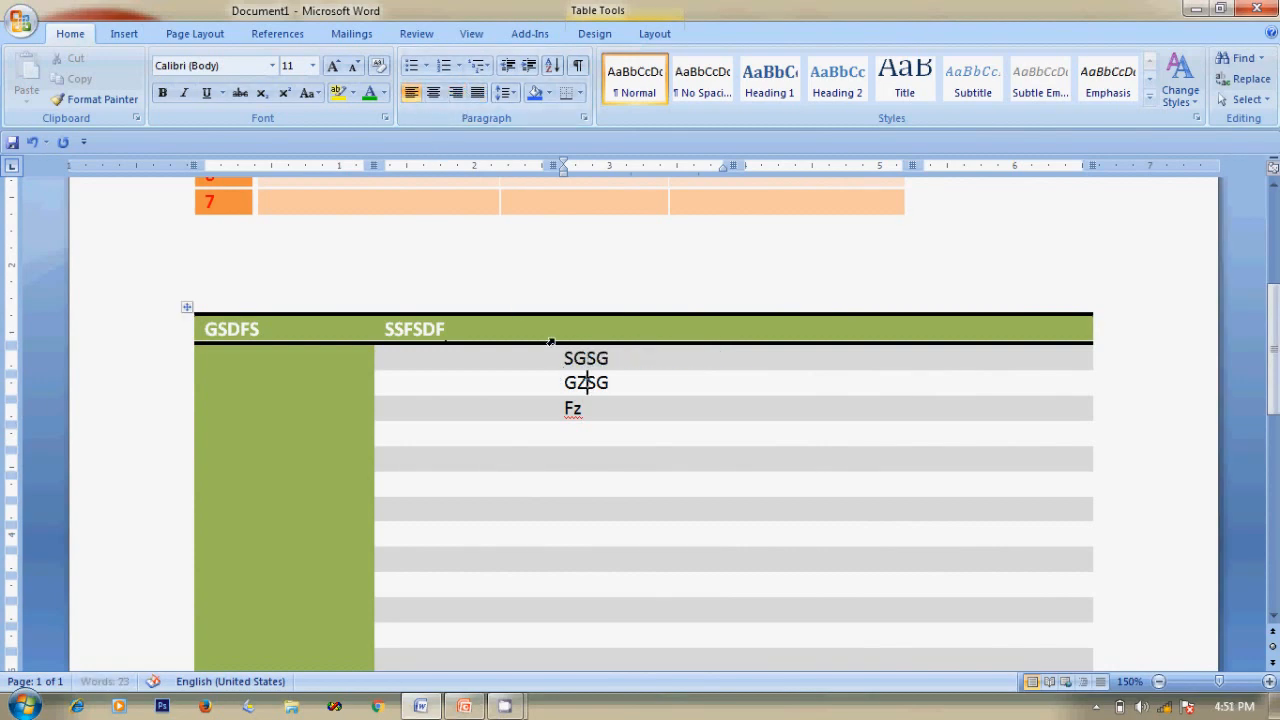
pyautogui.click(429, 90)
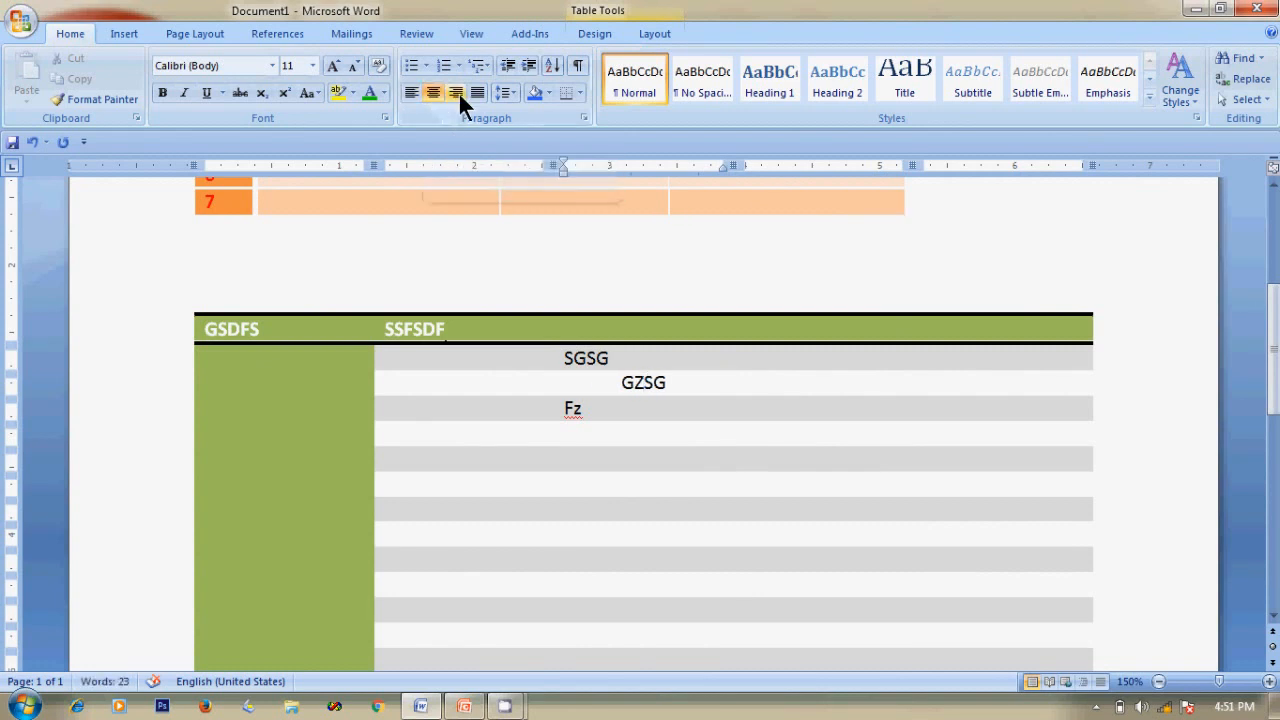
pyautogui.click(458, 91)
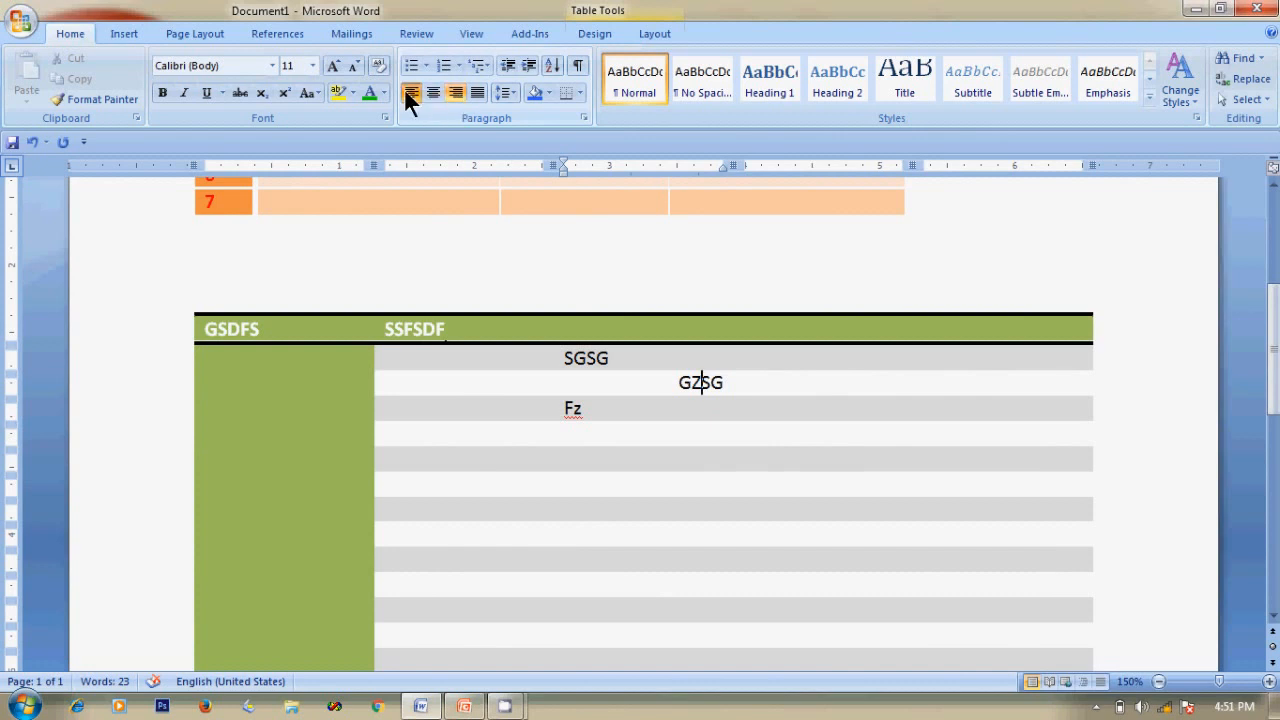
pyautogui.click(411, 92)
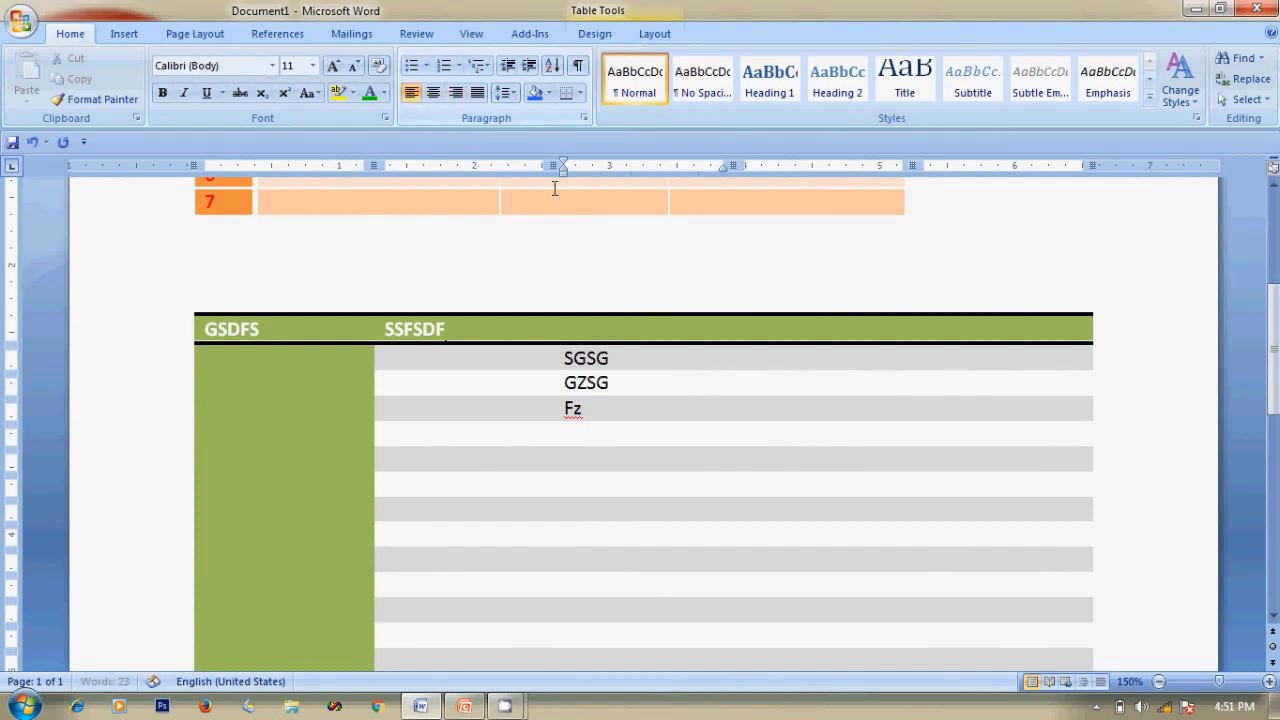
pyautogui.click(586, 309)
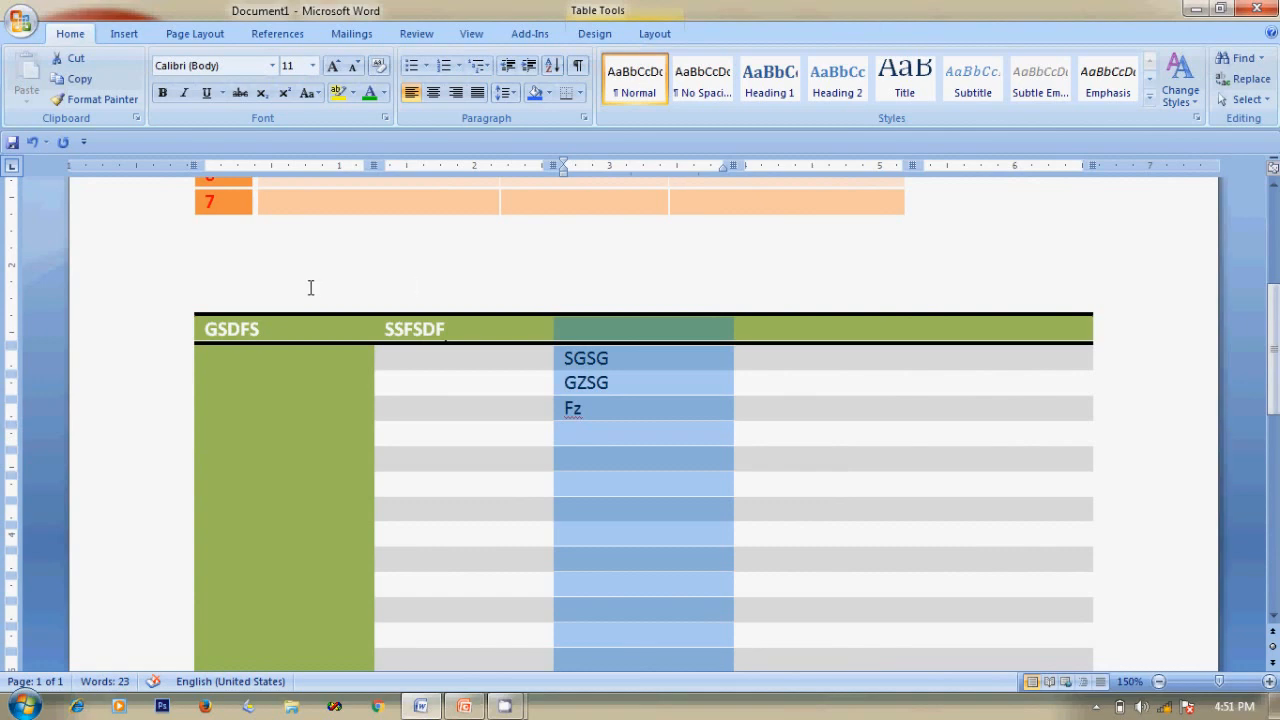
pyautogui.click(135, 327)
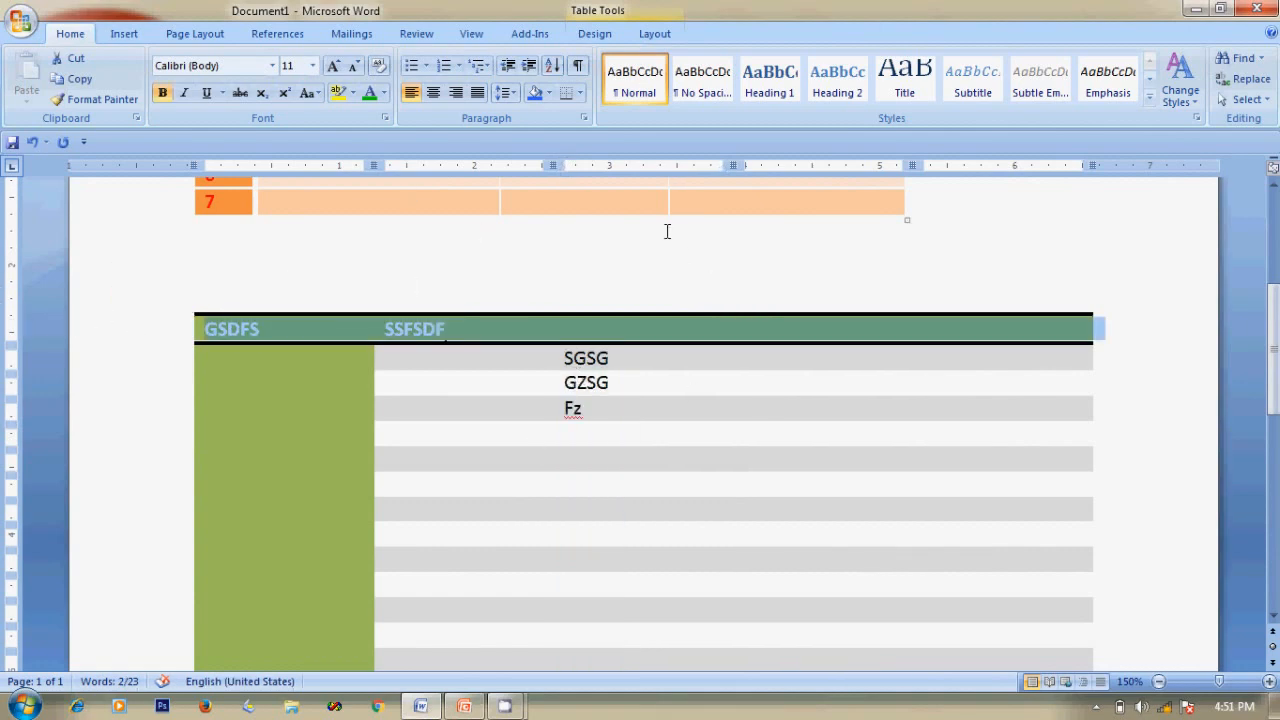
pyautogui.scroll(6, 190, 368)
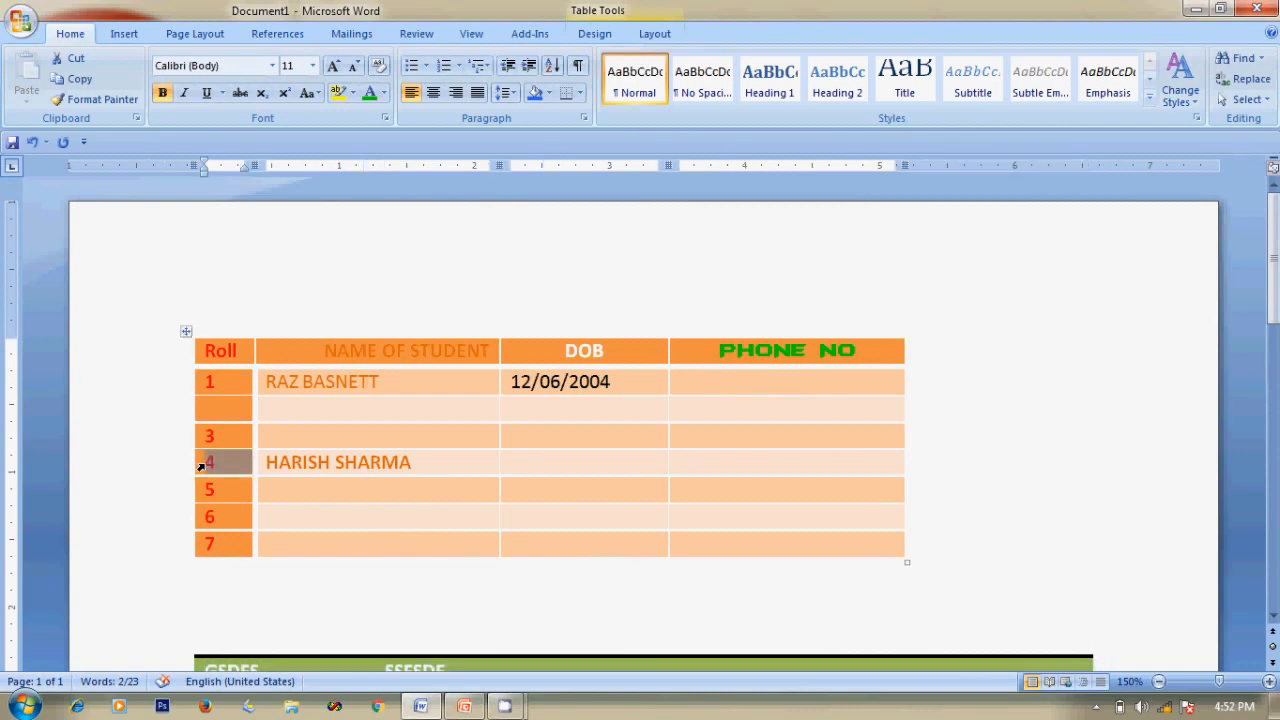
pyautogui.click(200, 465)
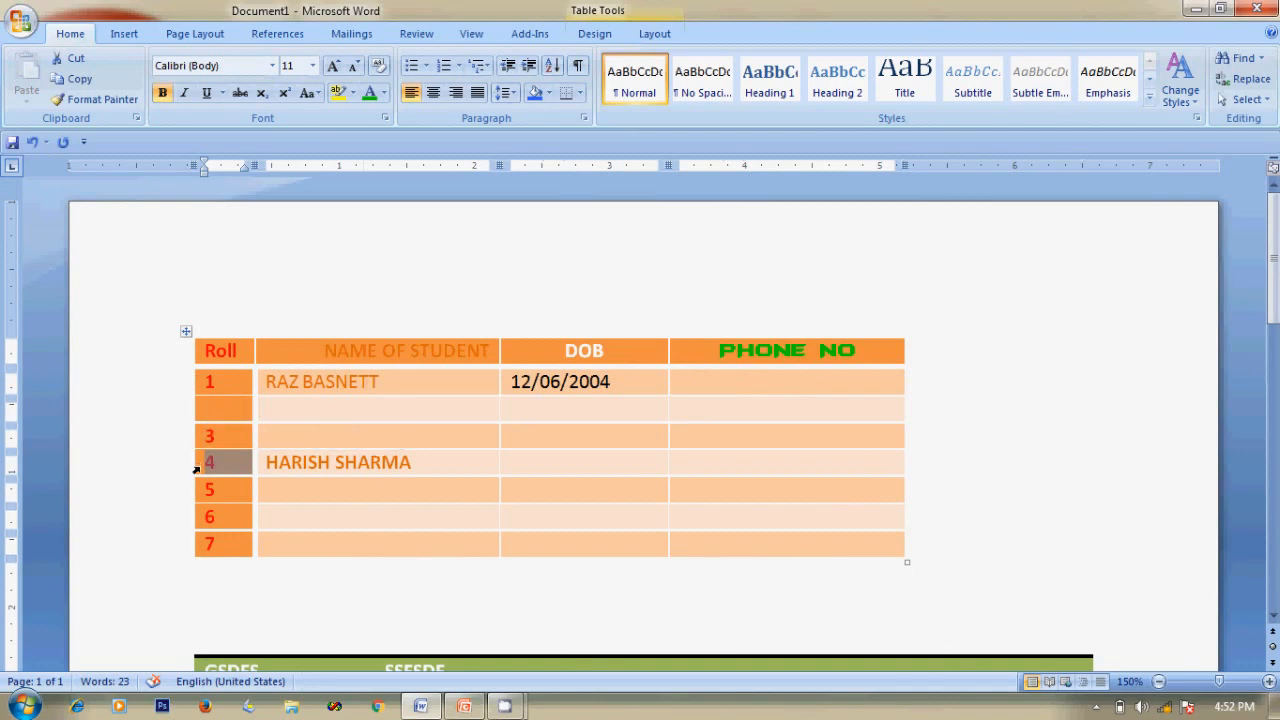
pyautogui.click(100, 448)
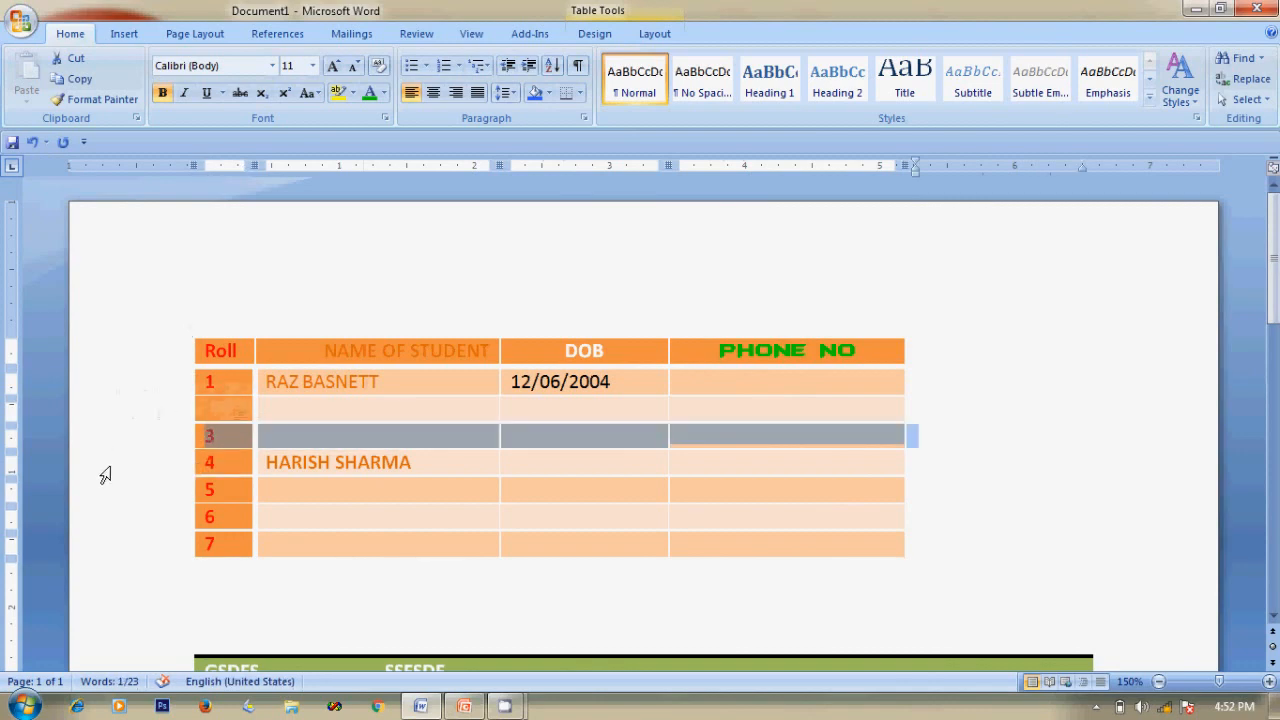
pyautogui.click(160, 472)
pyautogui.click(929, 403)
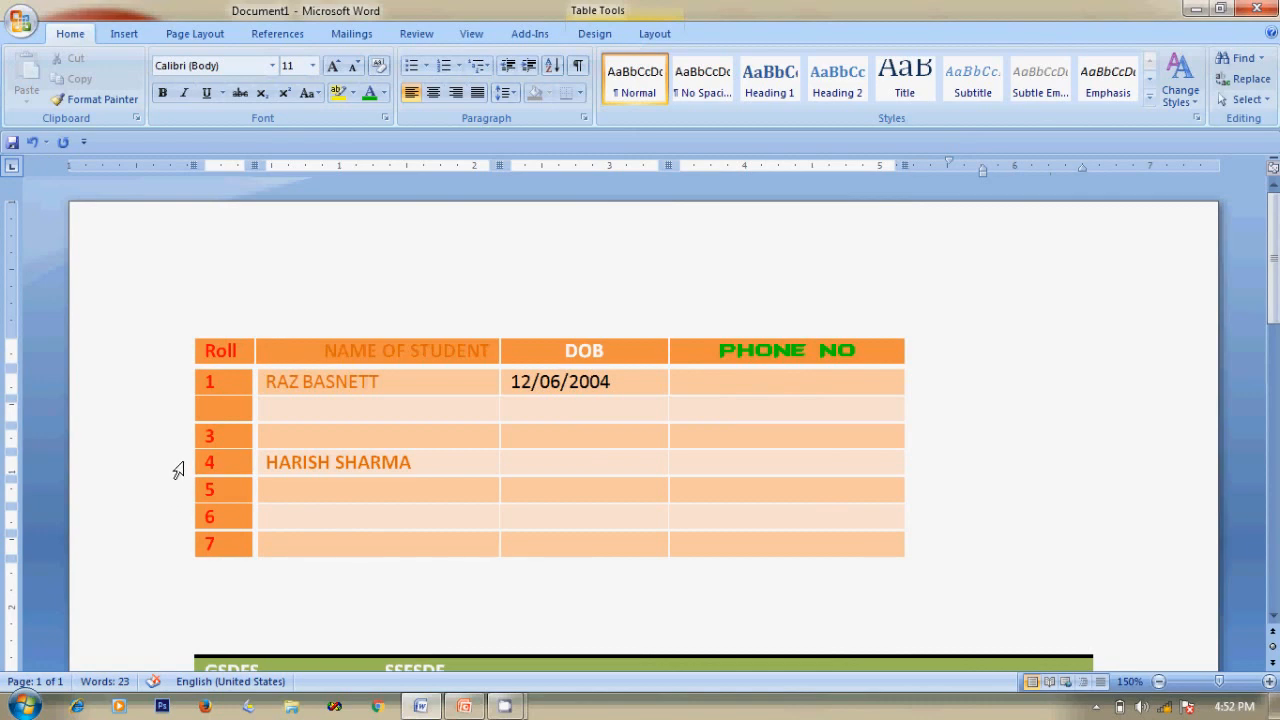
pyautogui.click(178, 470)
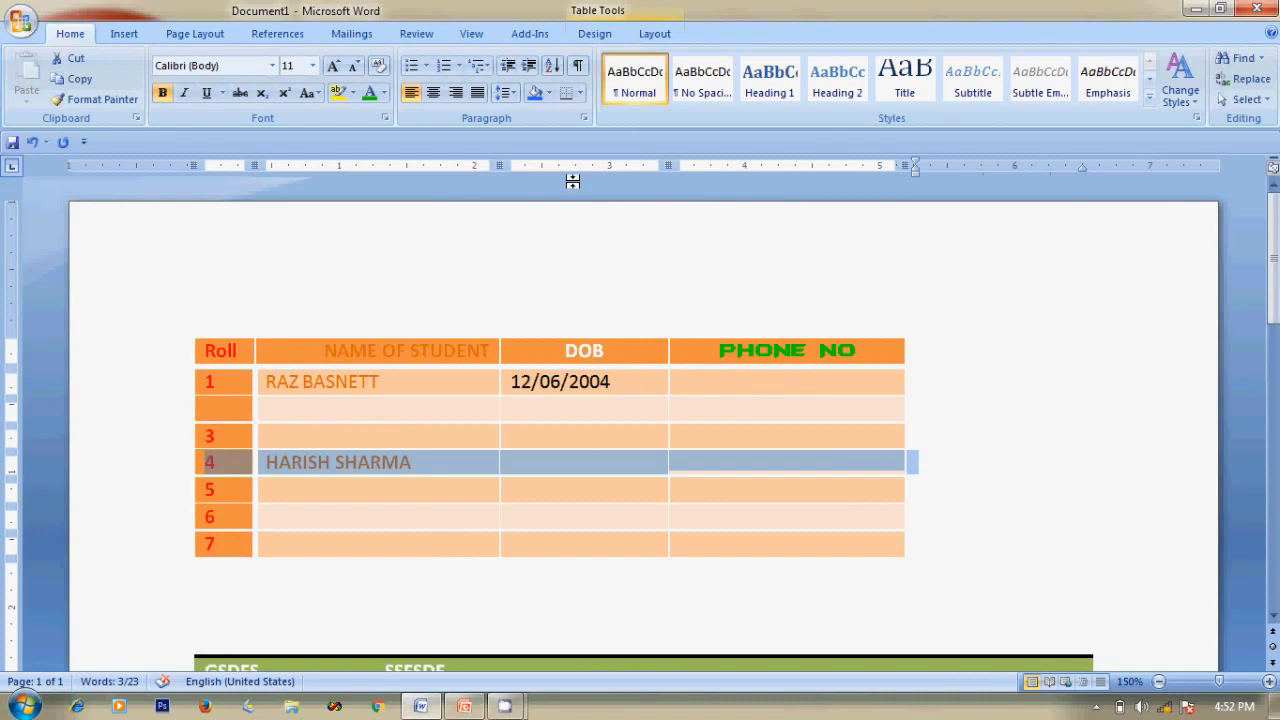
pyautogui.click(434, 87)
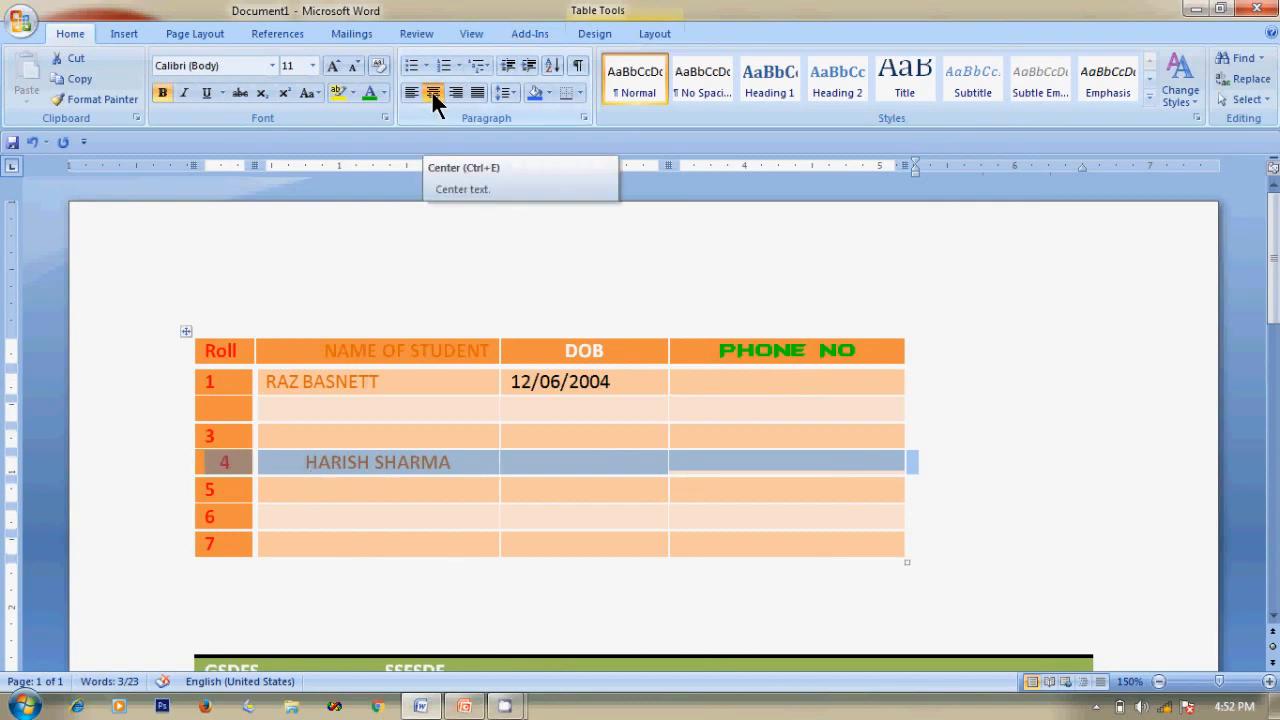
pyautogui.click(175, 390)
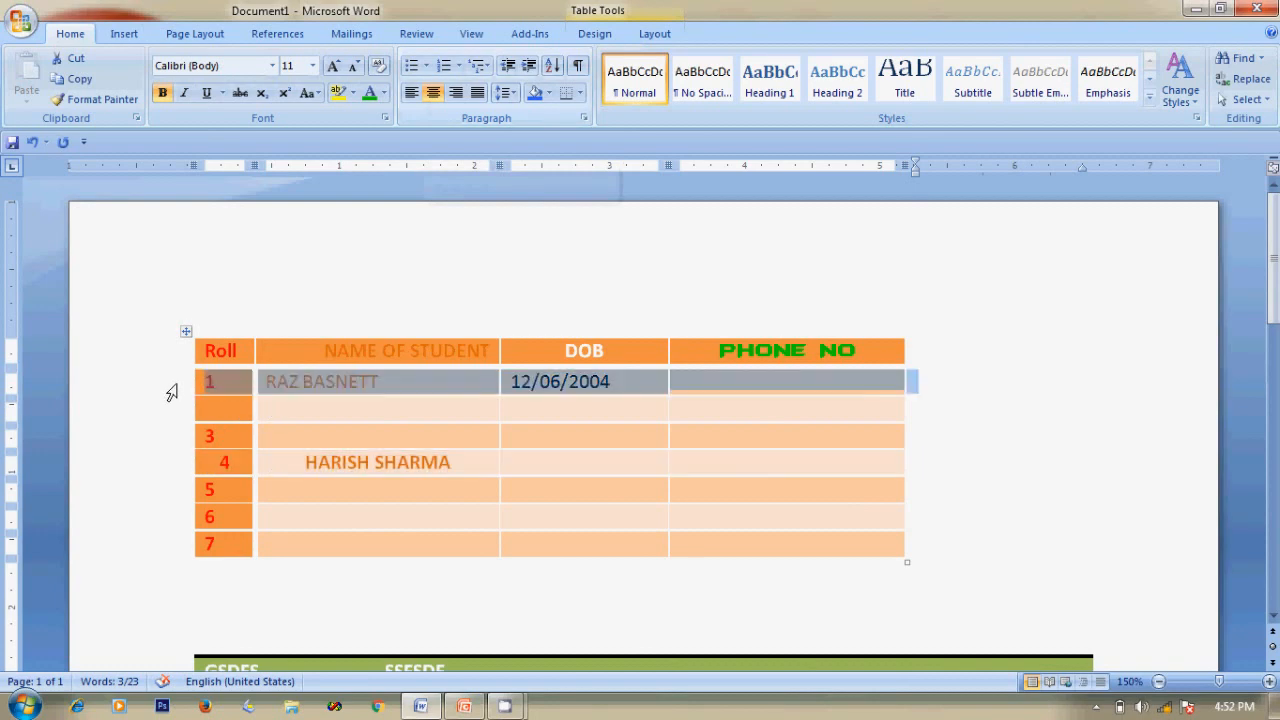
pyautogui.click(455, 92)
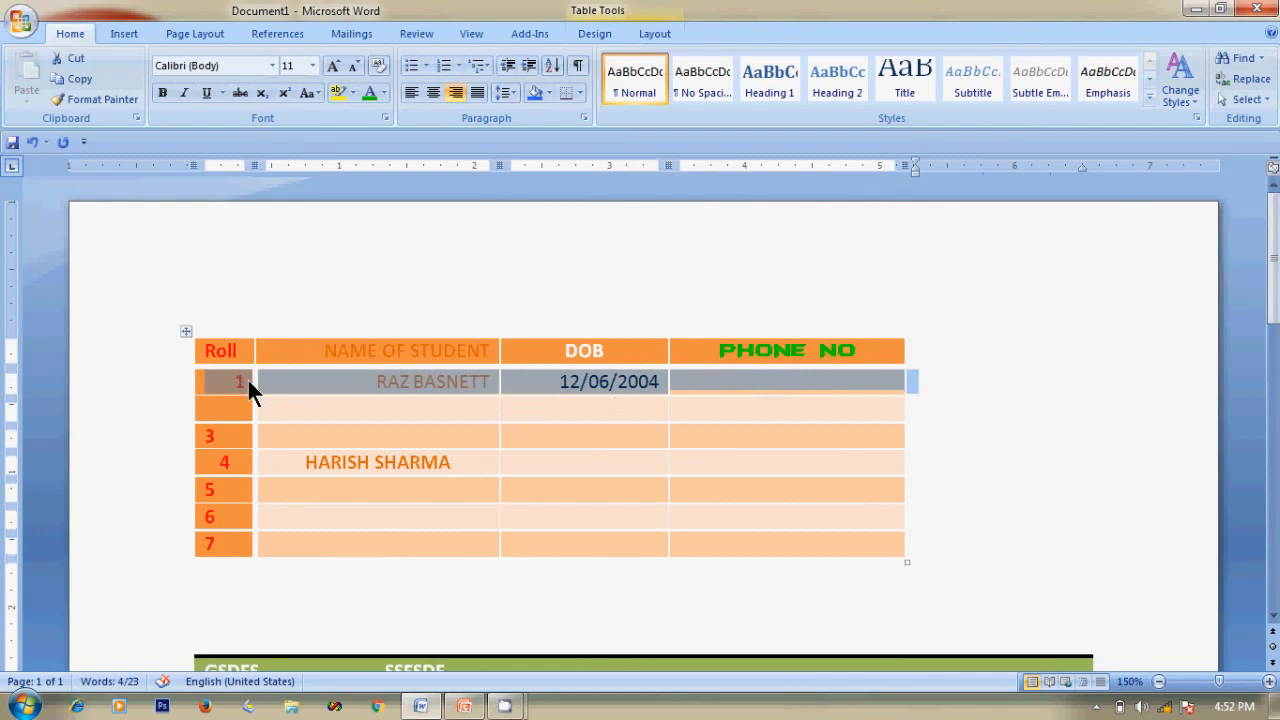
pyautogui.click(385, 303)
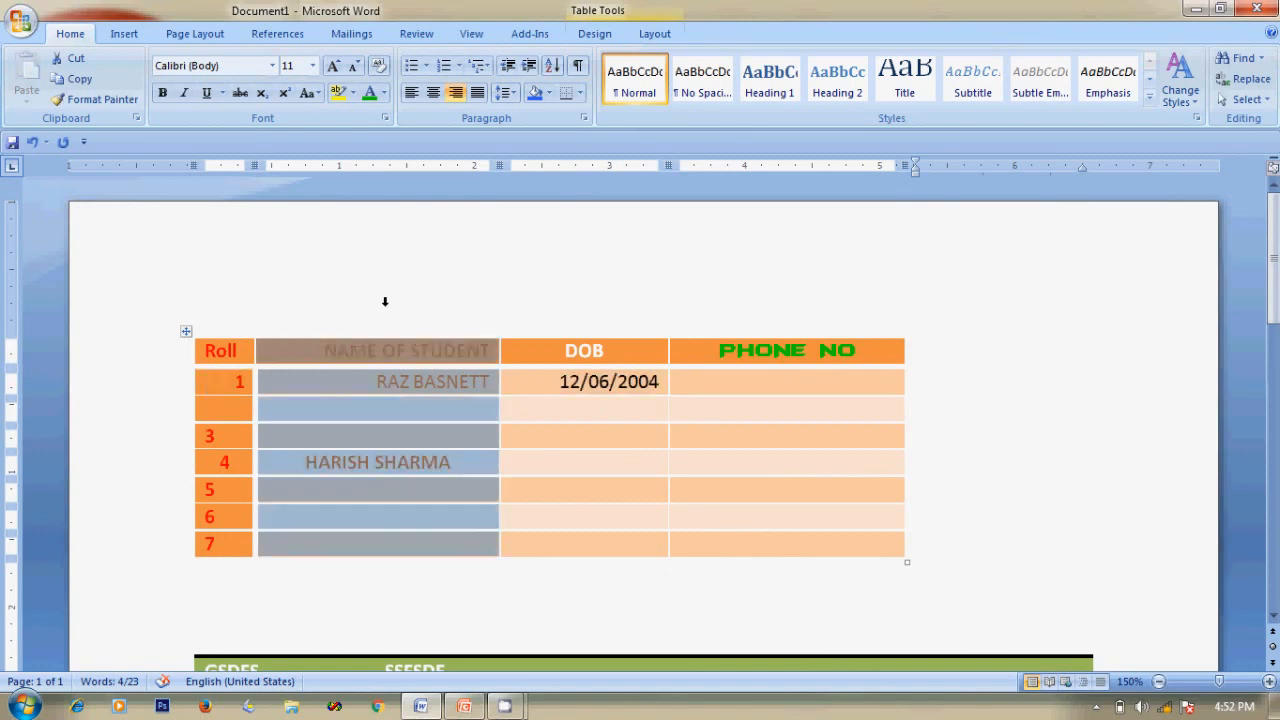
pyautogui.click(1088, 393)
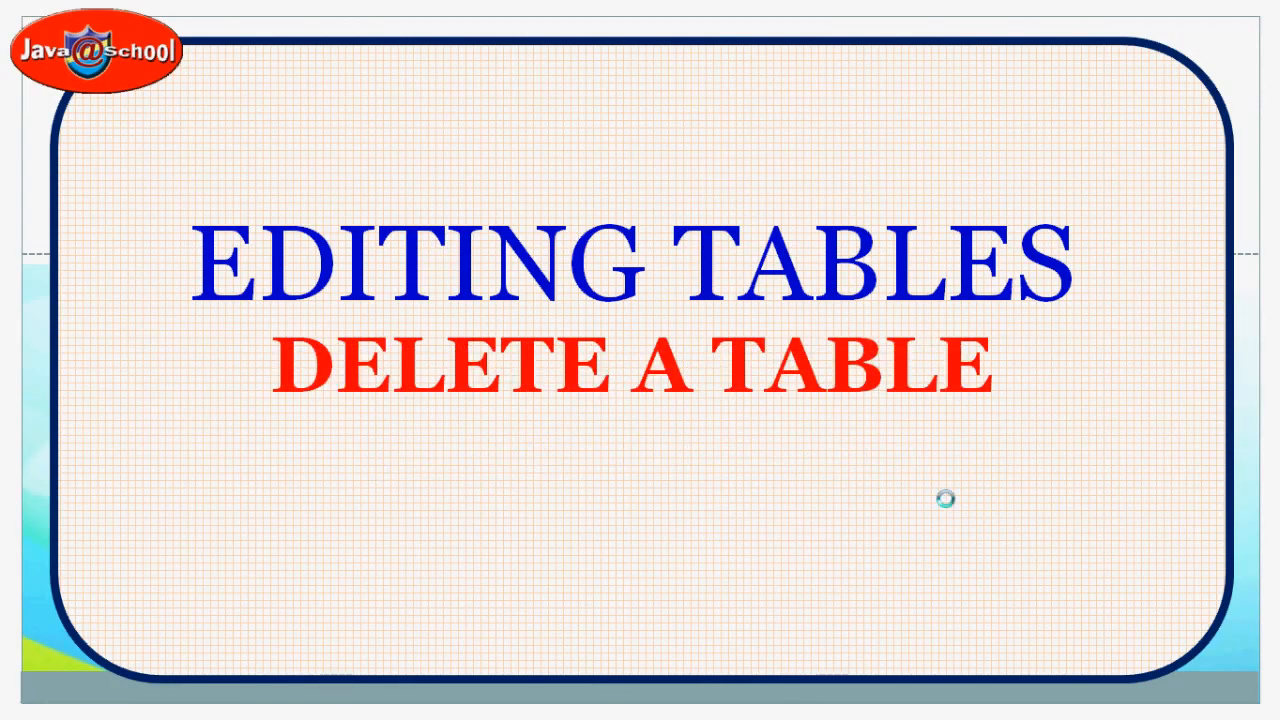
pyautogui.hotkey('alt', 'Tab')
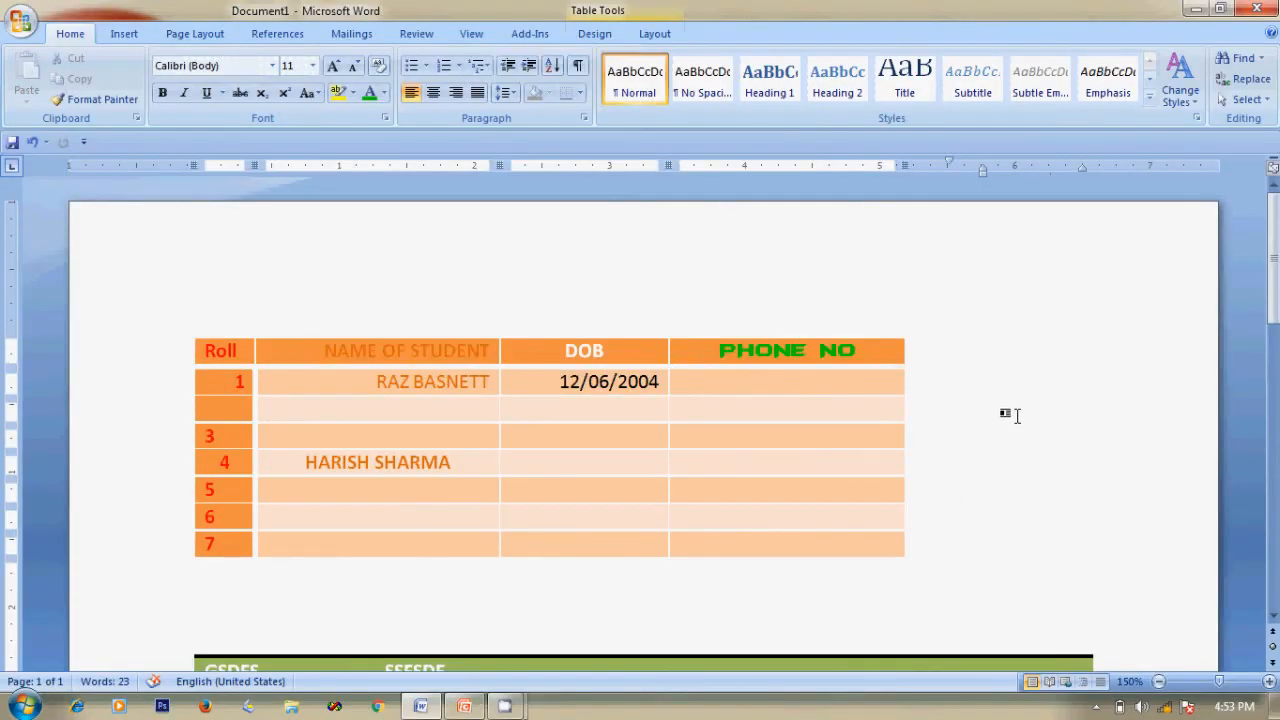
# Delete the green table with Layout > Delete > Delete Table, then undo the deletion.
pyautogui.scroll(-8, 1016, 415)
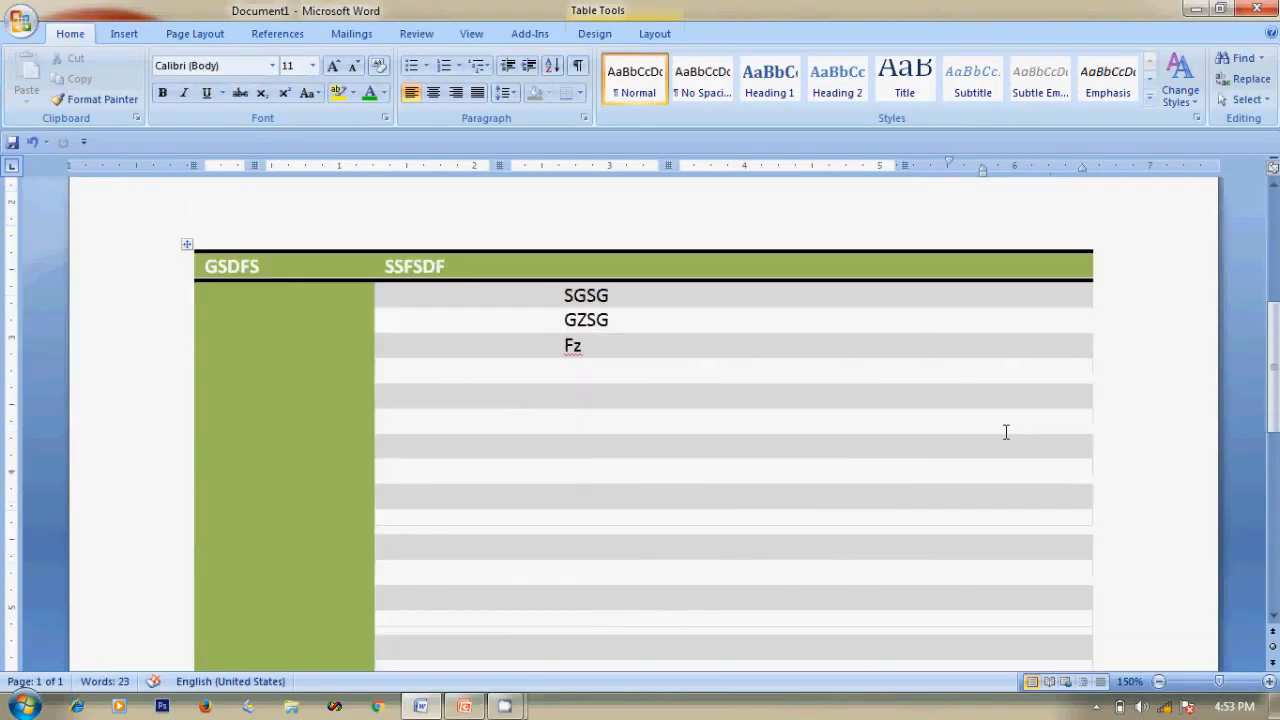
pyautogui.scroll(1, 800, 400)
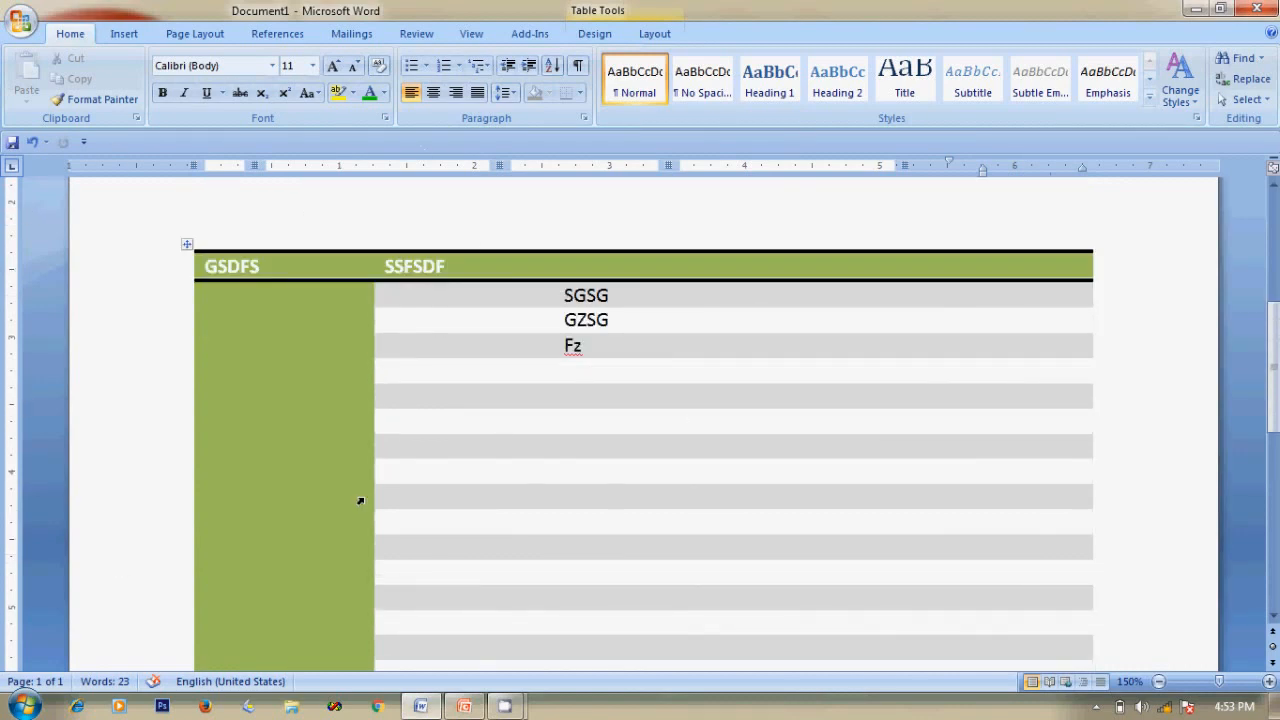
pyautogui.click(187, 245)
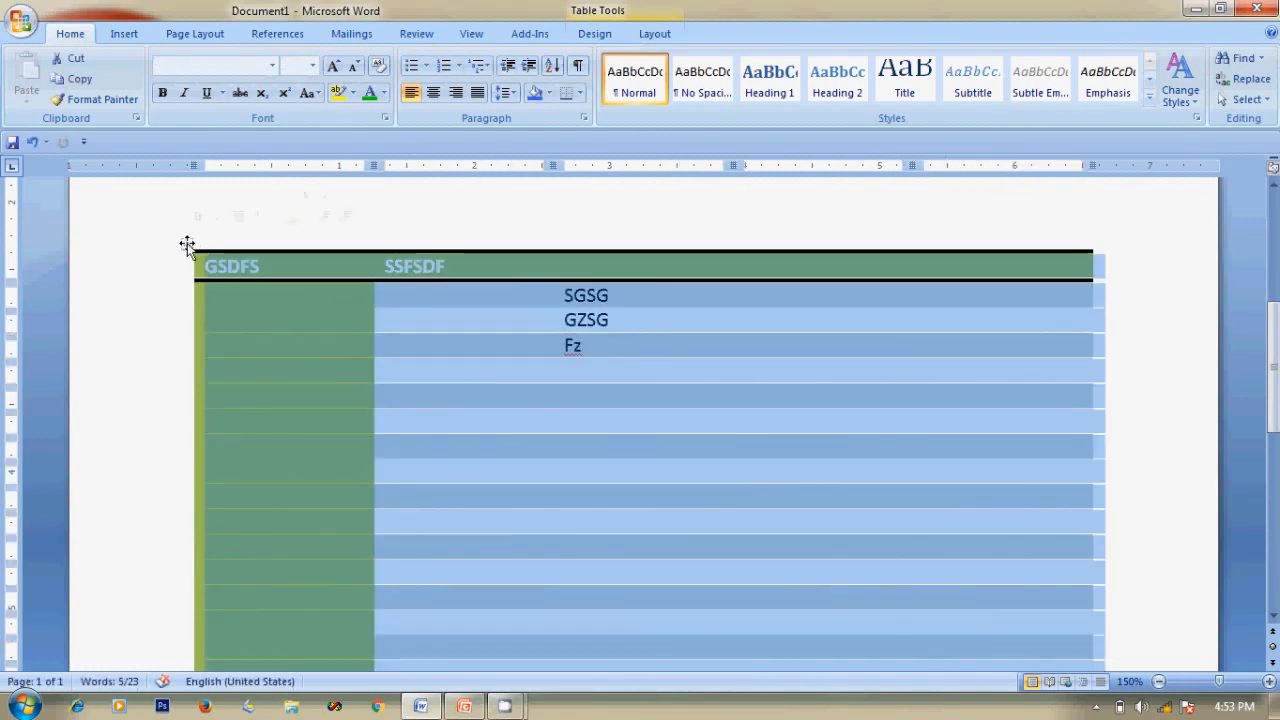
pyautogui.click(496, 340)
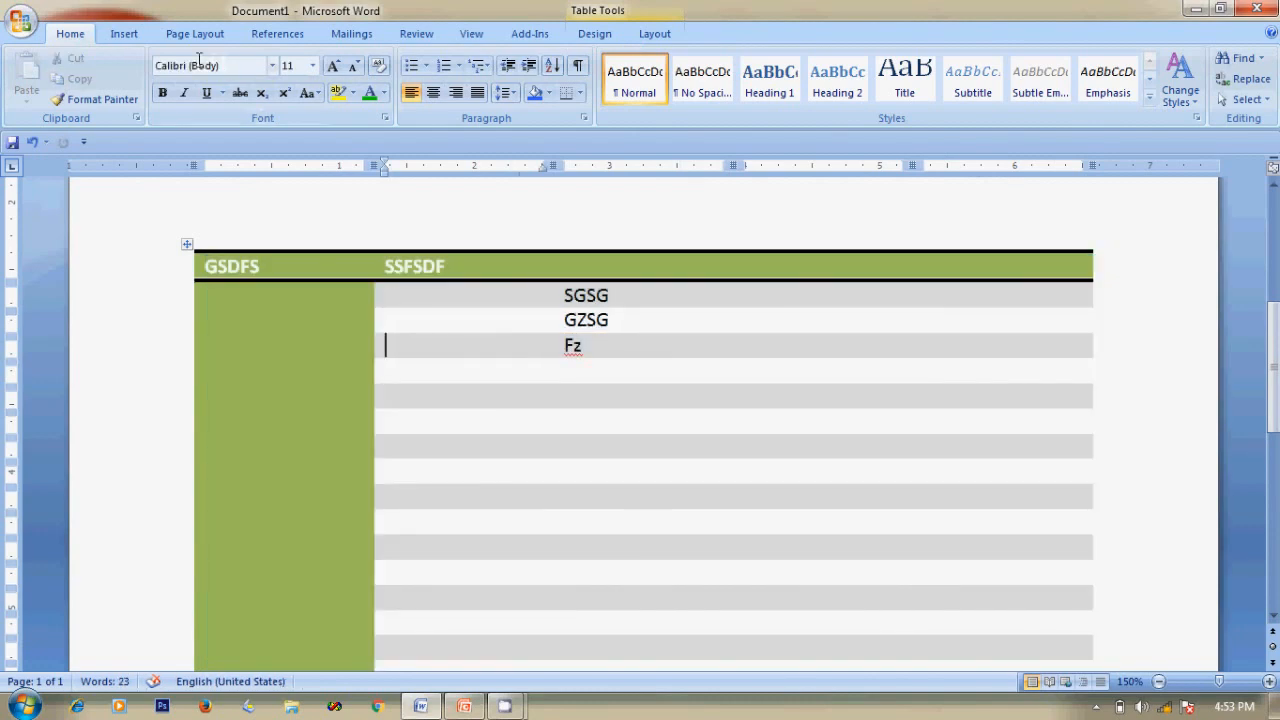
pyautogui.click(665, 32)
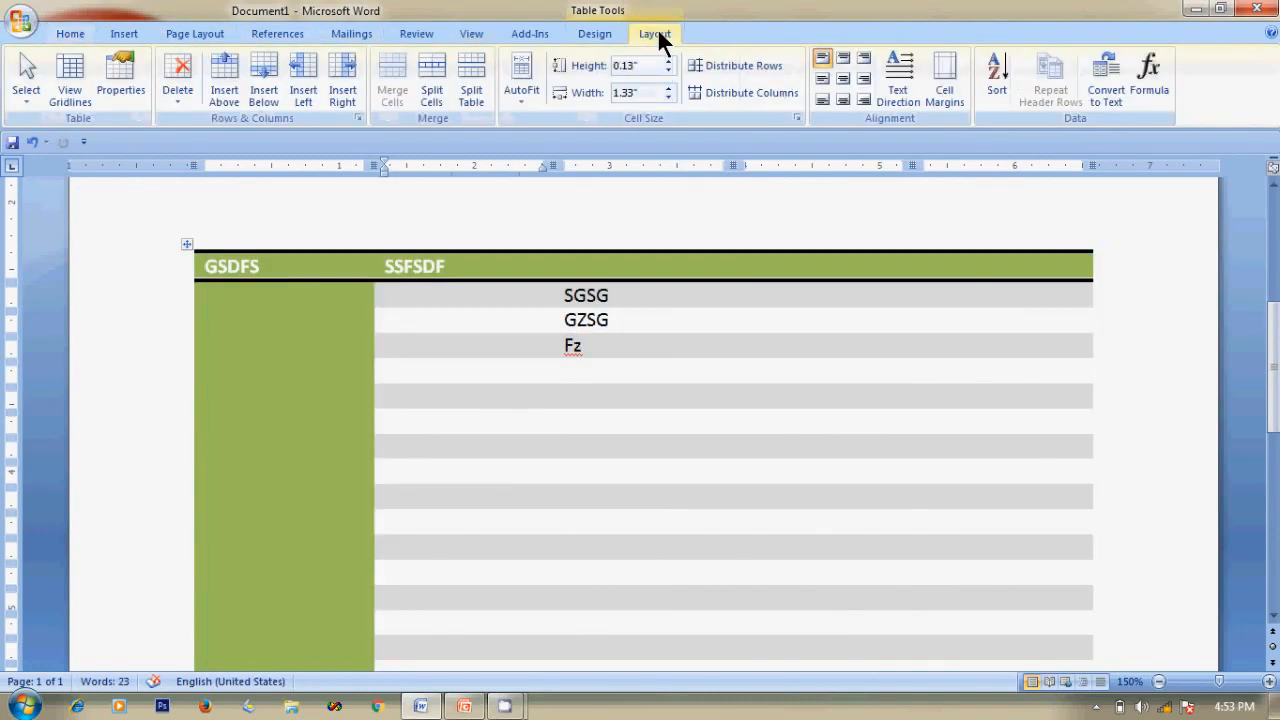
pyautogui.click(178, 82)
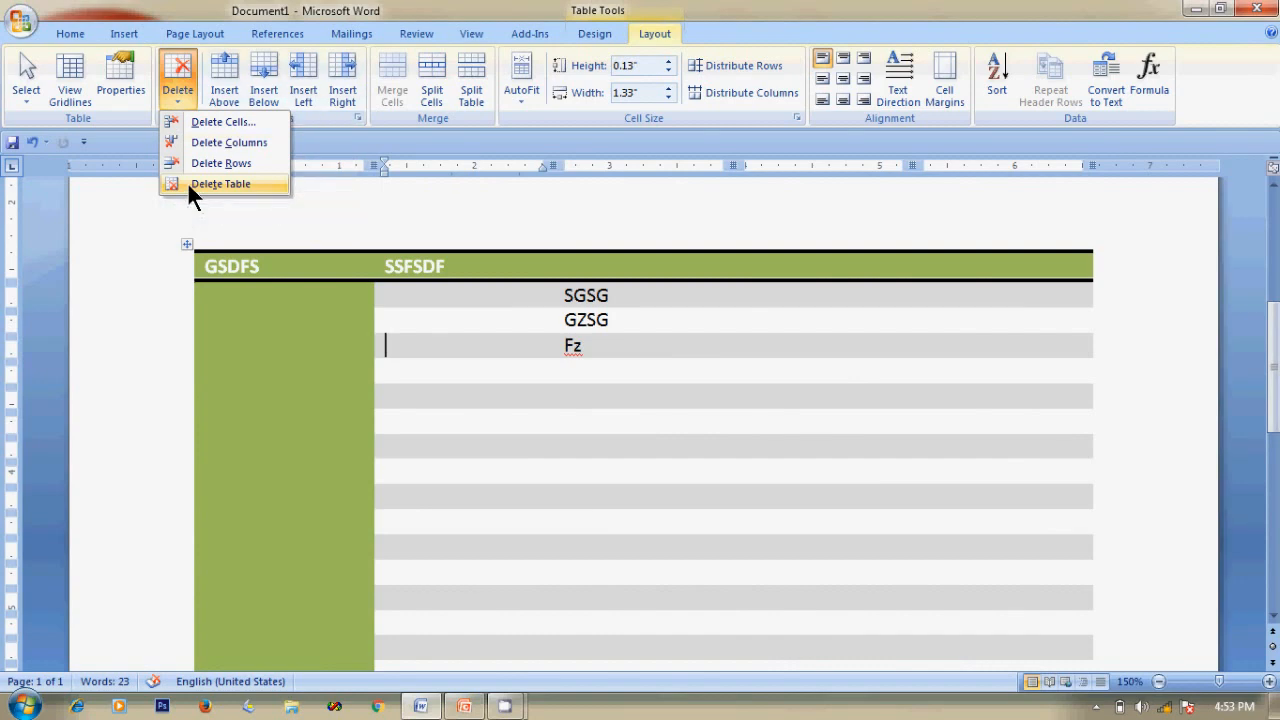
pyautogui.click(220, 184)
pyautogui.hotkey('ctrl', 'z')
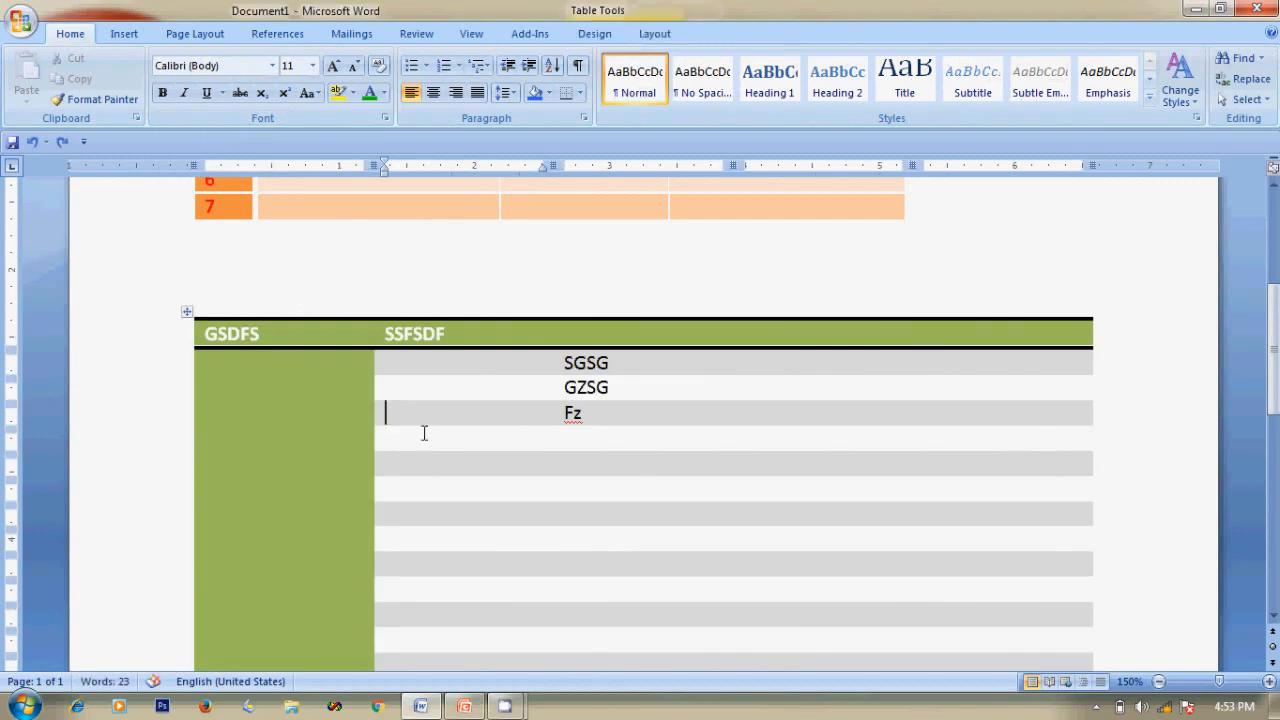
# Delete the green table again with Layout > Delete > Delete Table.
pyautogui.click(660, 440)
pyautogui.click(301, 406)
pyautogui.click(535, 455)
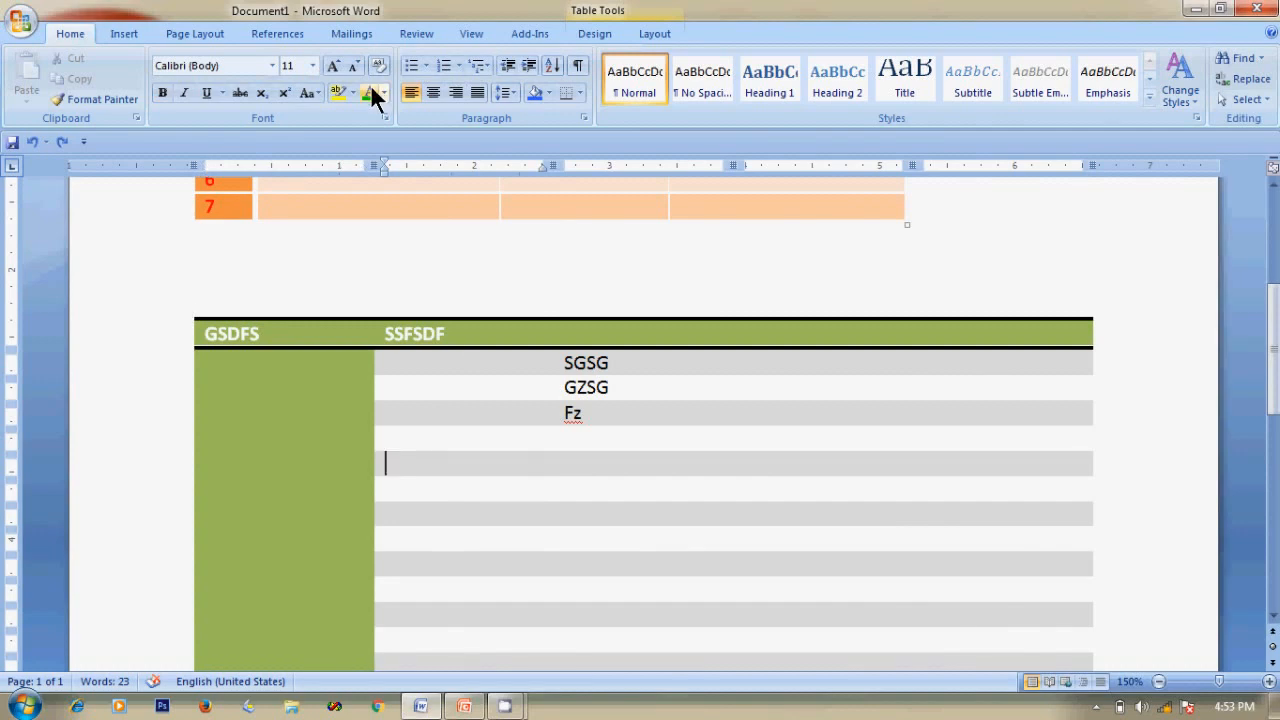
pyautogui.click(660, 36)
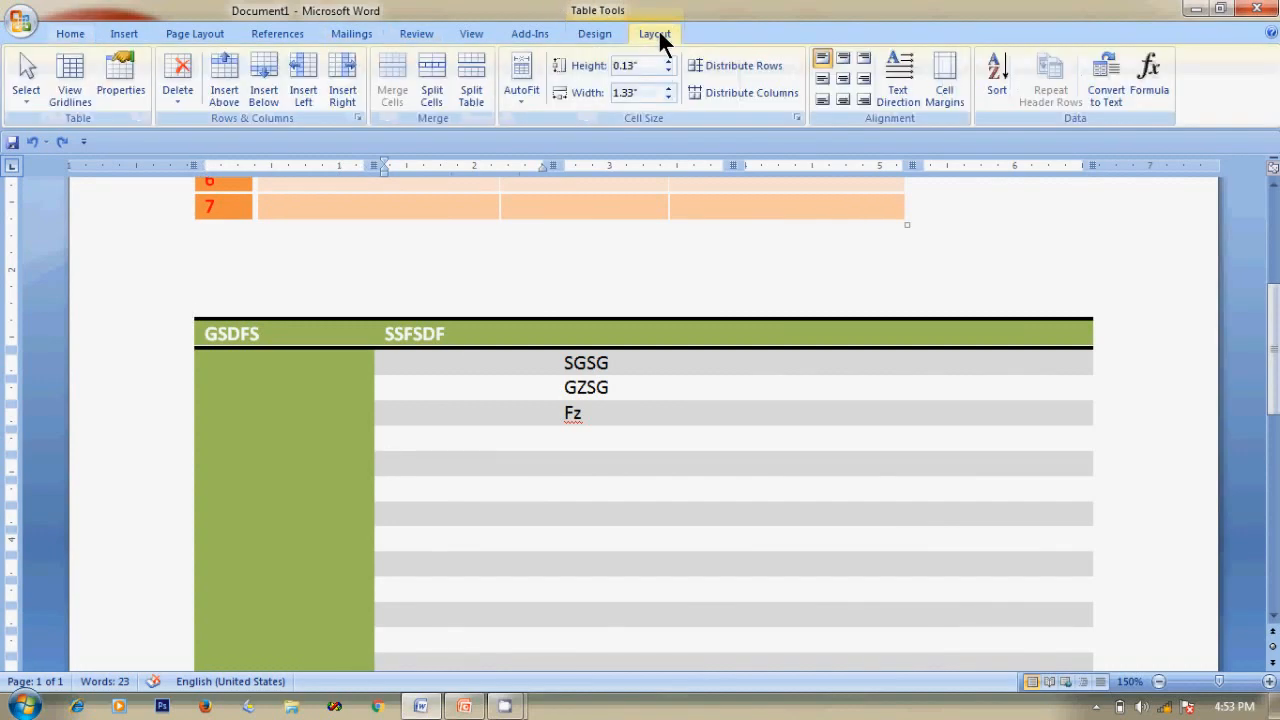
pyautogui.click(178, 80)
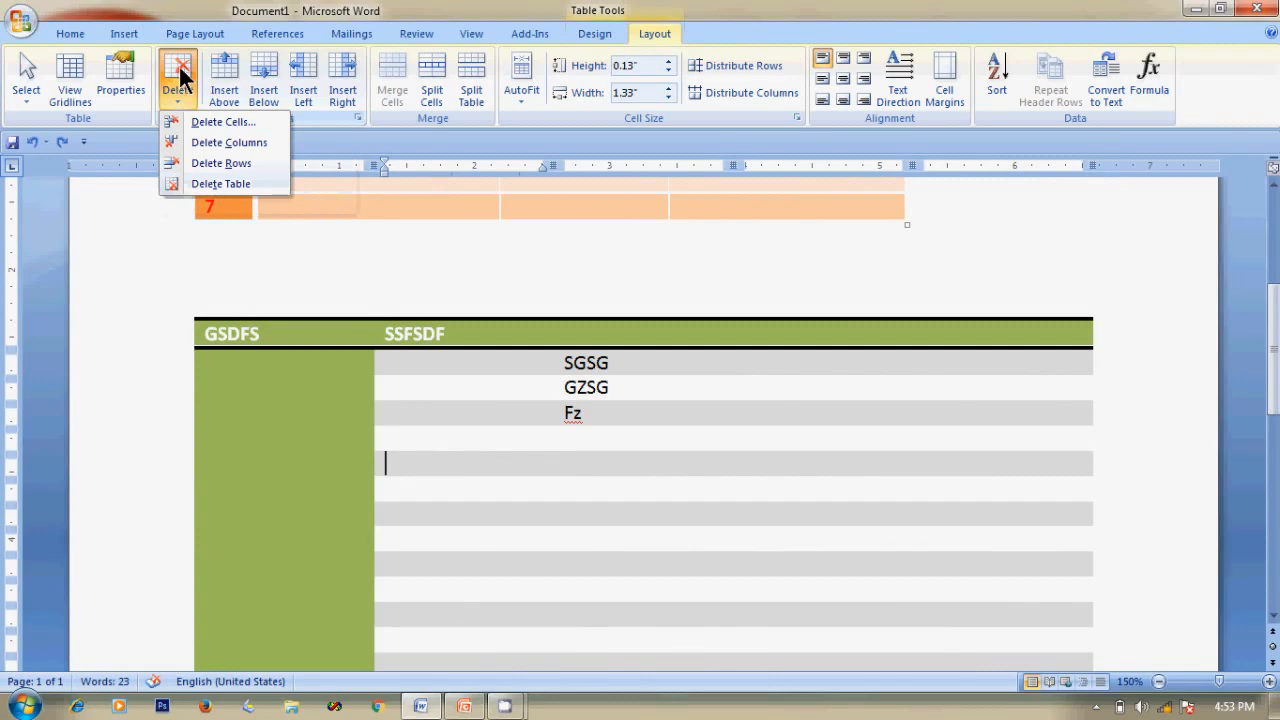
pyautogui.click(182, 186)
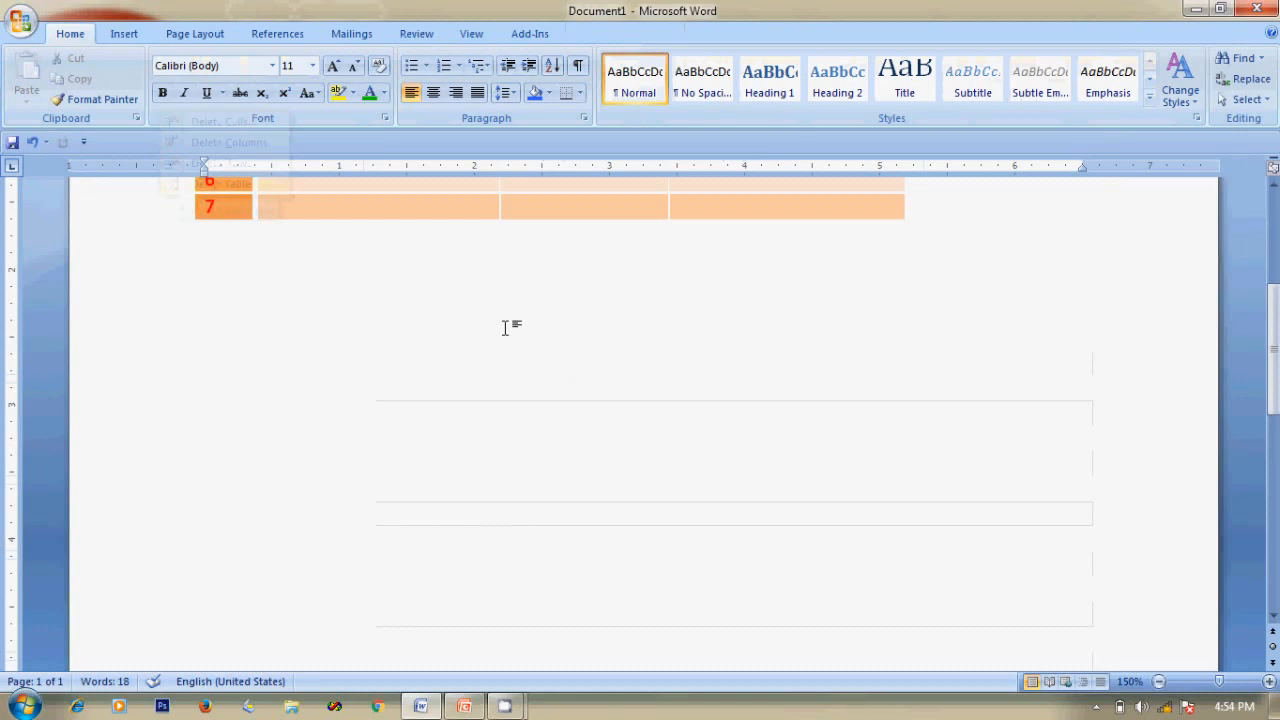
pyautogui.scroll(4, 505, 328)
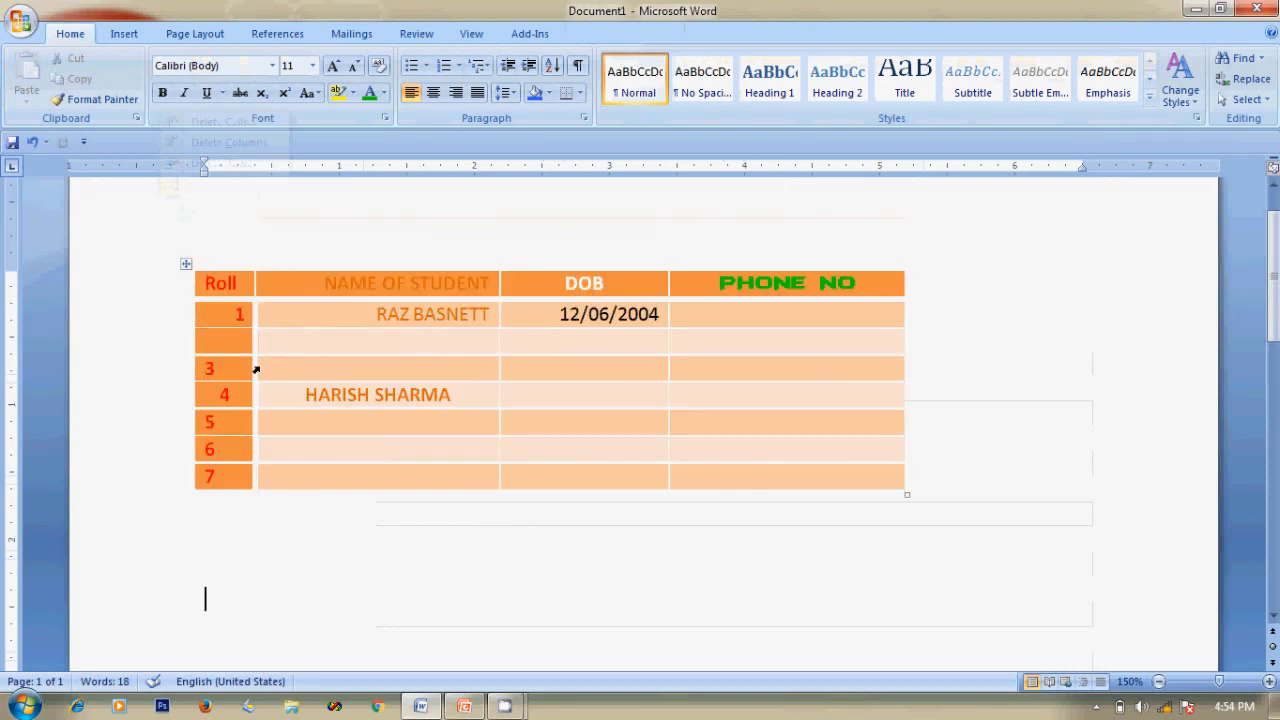
pyautogui.click(286, 313)
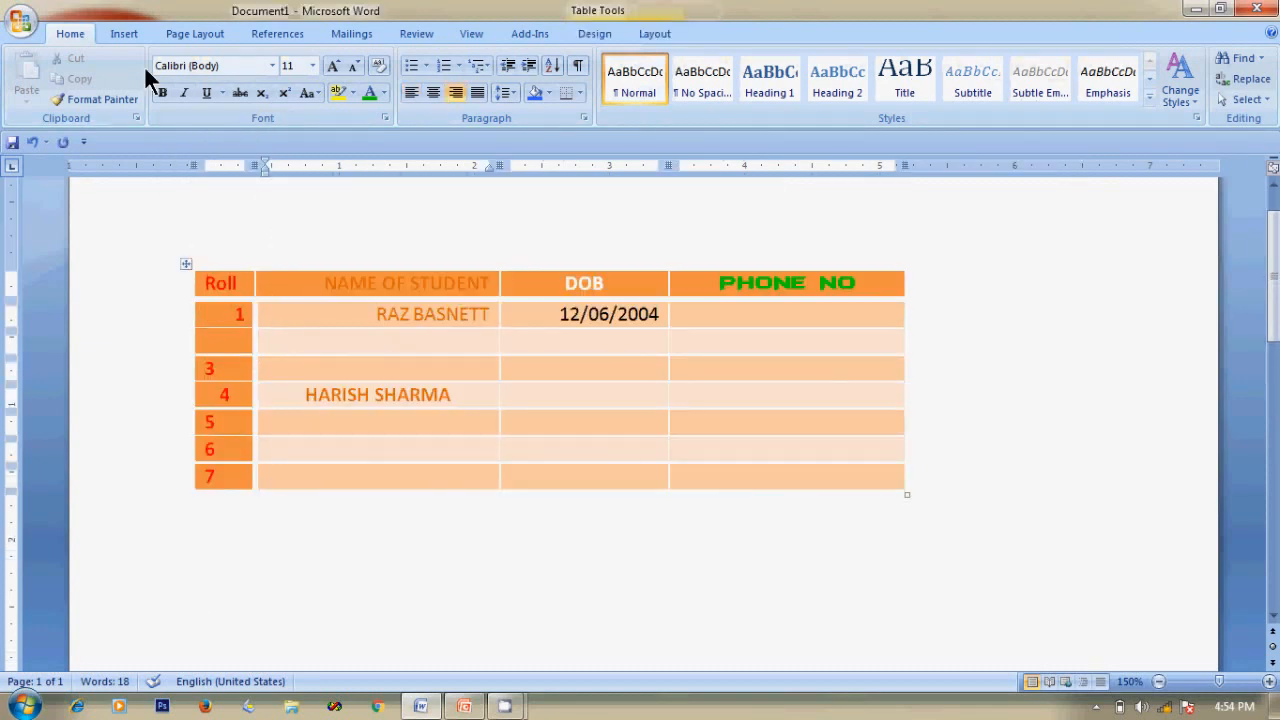
pyautogui.click(656, 35)
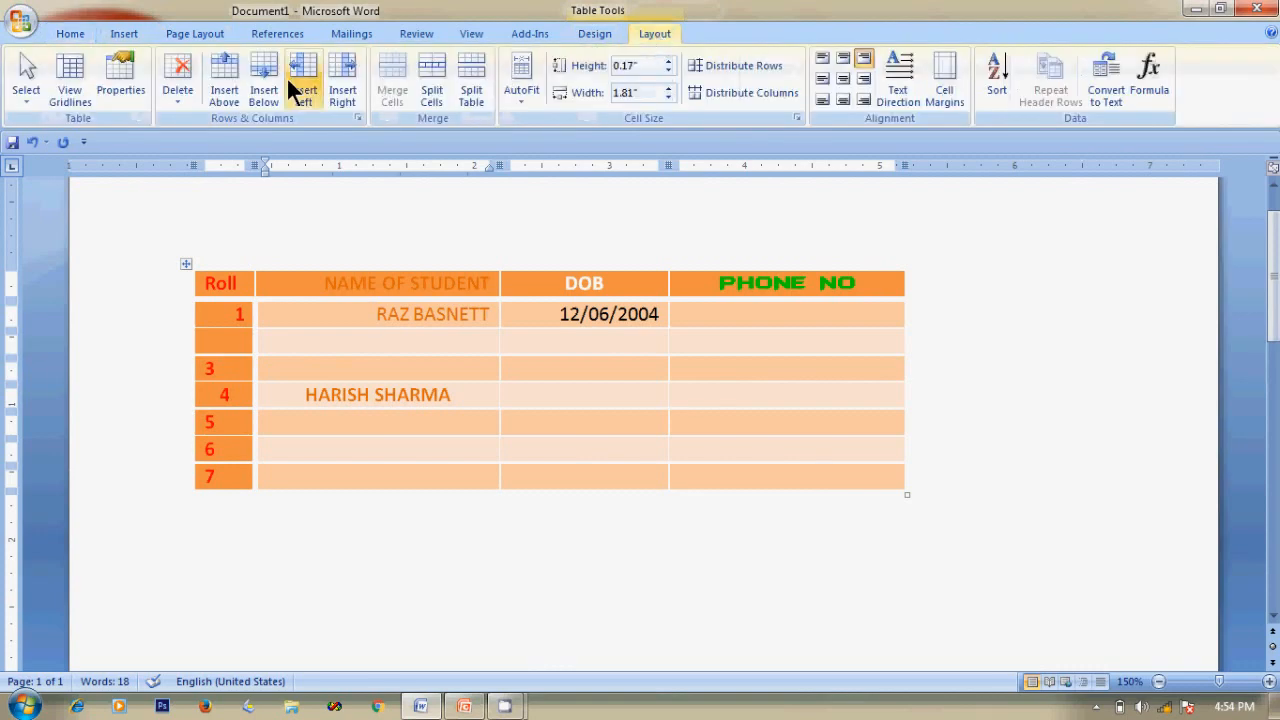
pyautogui.click(176, 80)
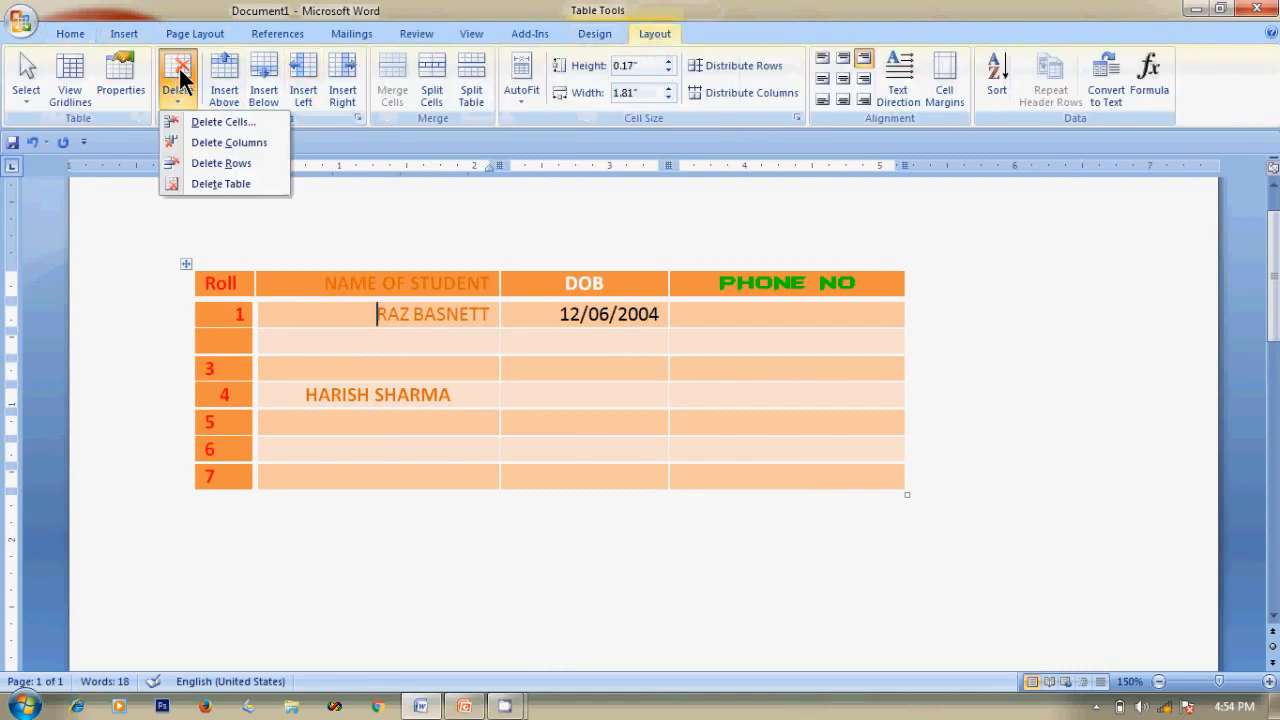